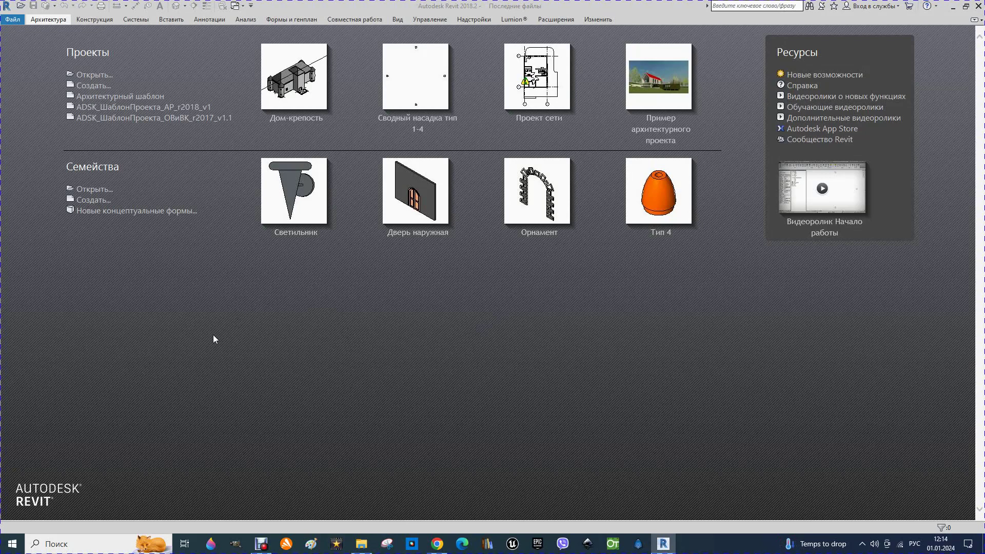
Step: Create a new project from the Архитектурный шаблон template, showing the empty Level 1 plan
left_click(122, 103)
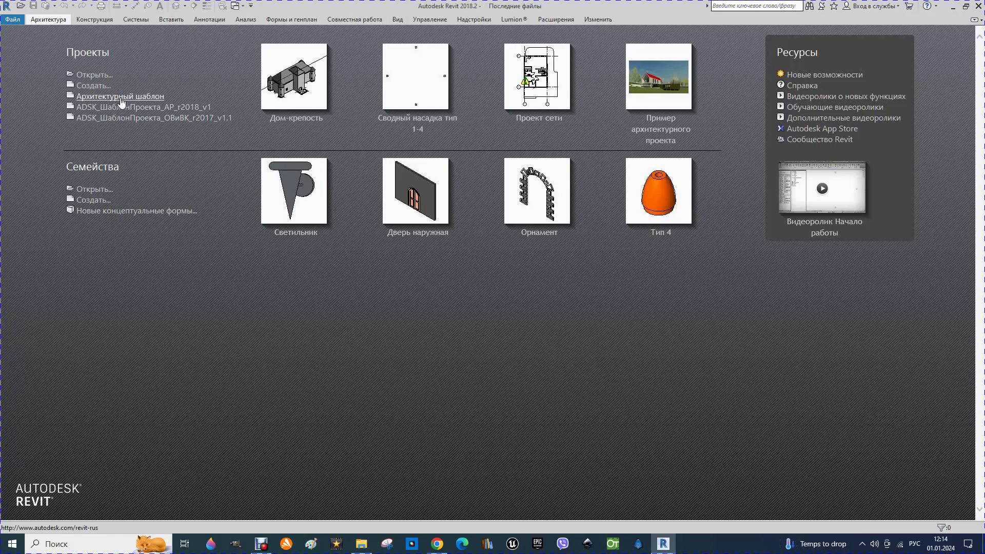
left_click(122, 96)
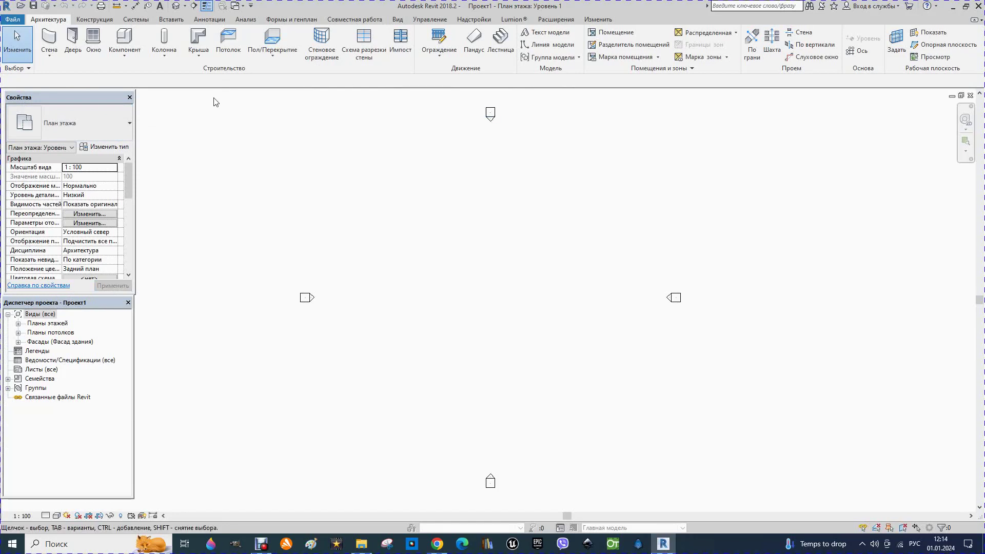
left_click(12, 20)
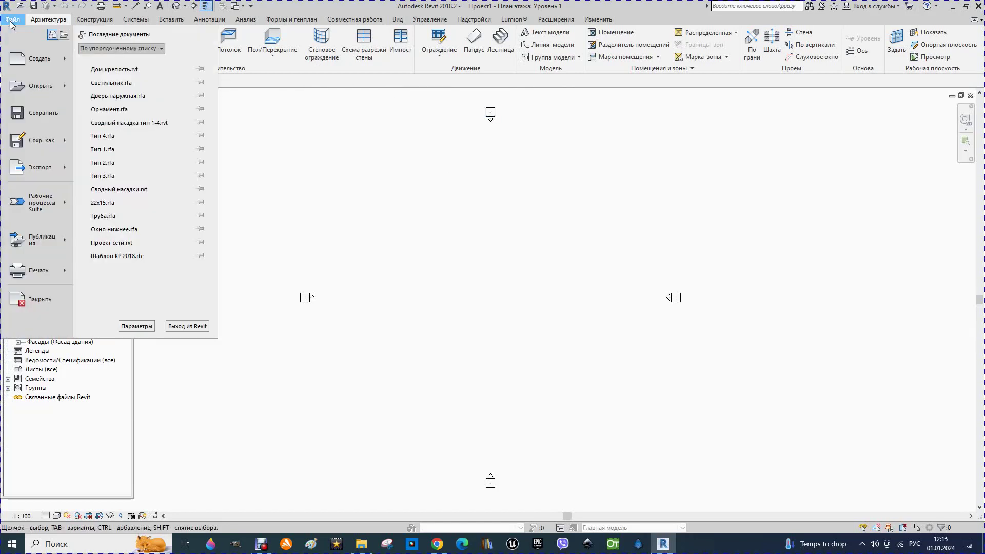
Step: Save the project as 'Лабораторная работа' in Desktop > Программы 2024 > Лабораторная работа > ревит
mouse_move(37, 140)
left_click(114, 90)
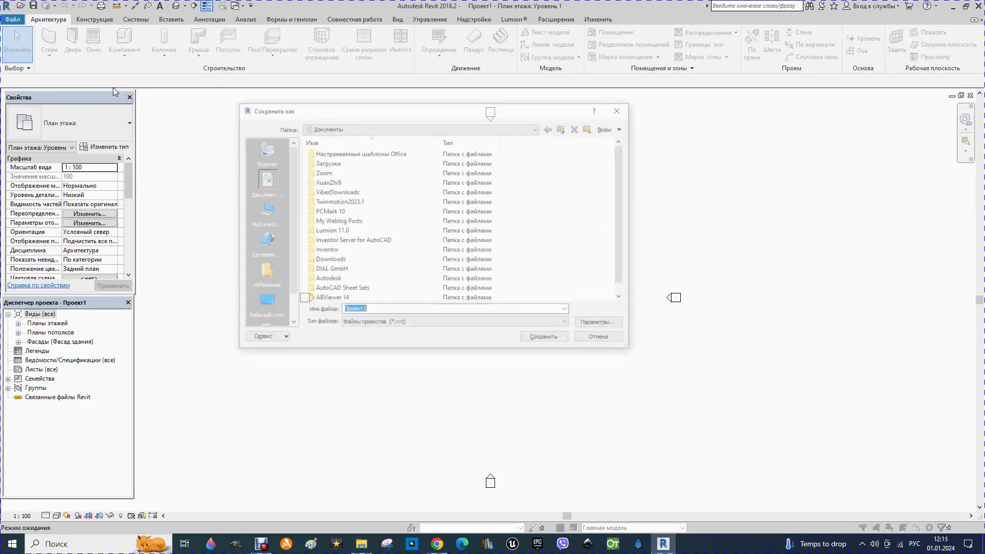
left_click(263, 308)
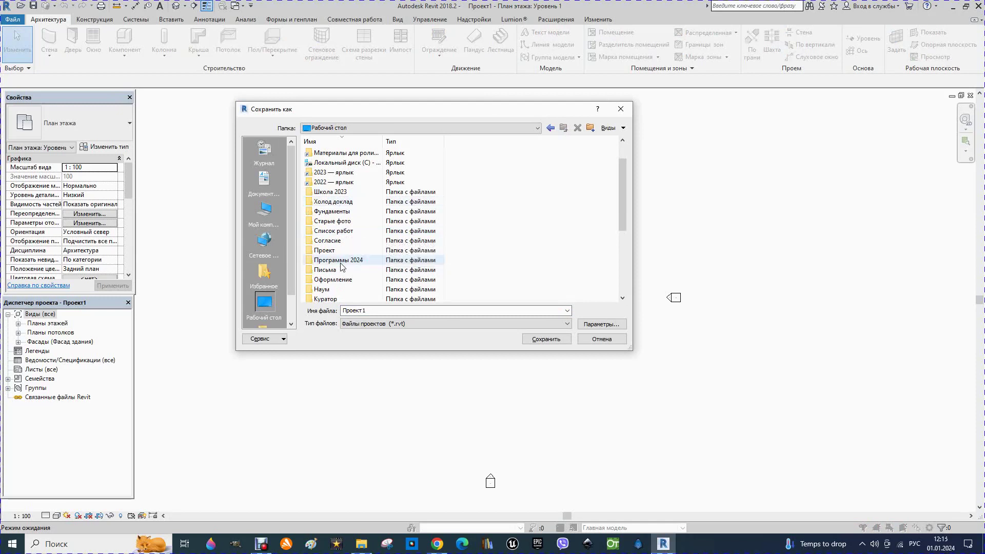
double_click(336, 260)
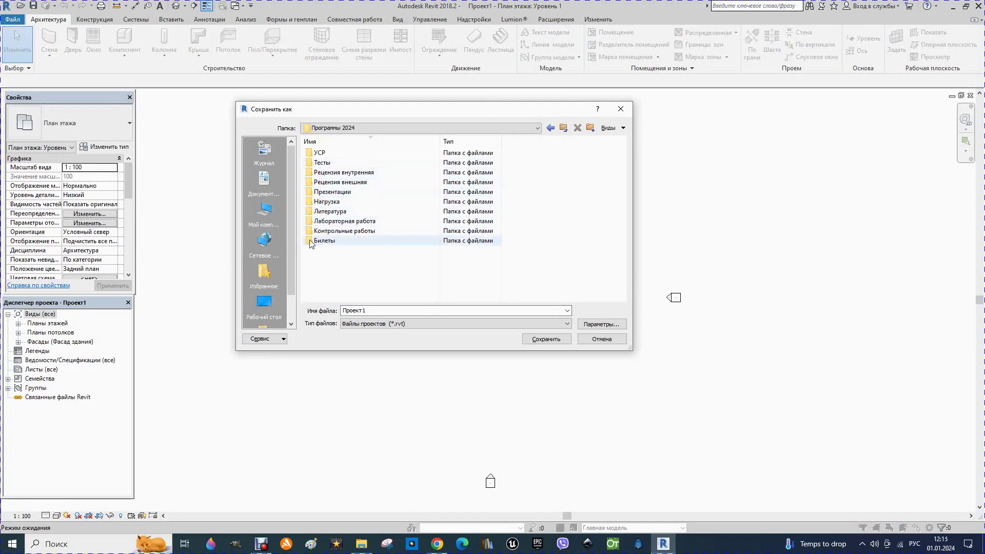
double_click(318, 221)
double_click(318, 153)
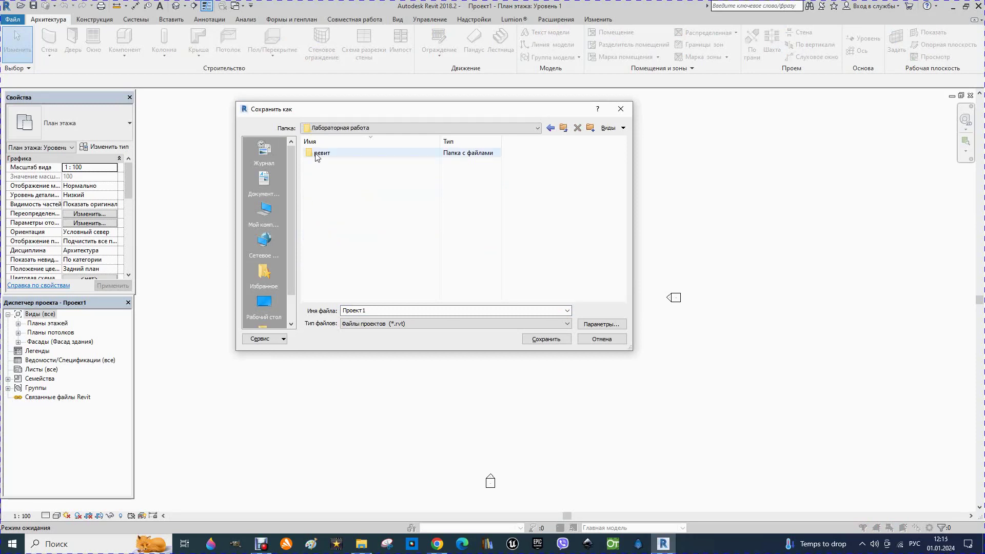
double_click(372, 311)
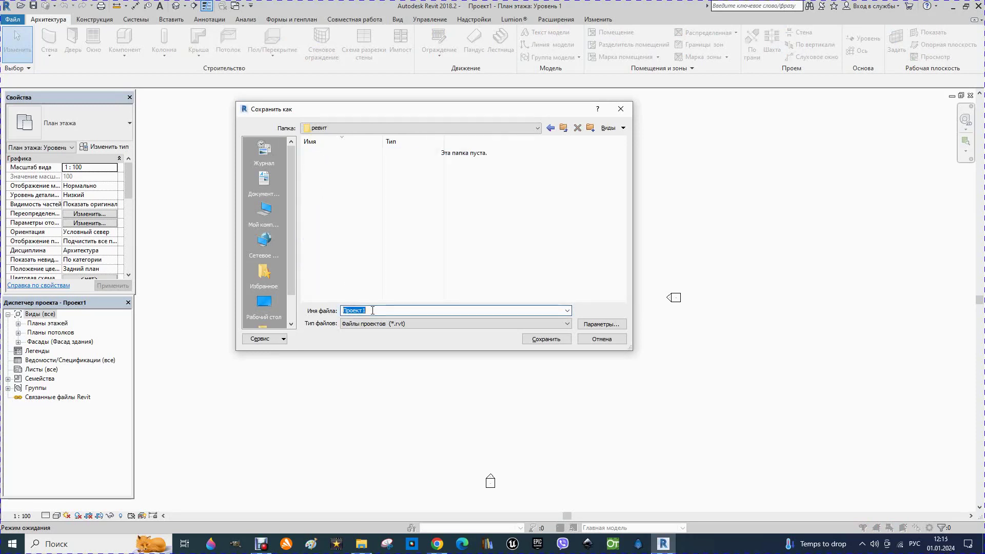
type("Лабо")
type("ра")
type("торная работа")
left_click(544, 340)
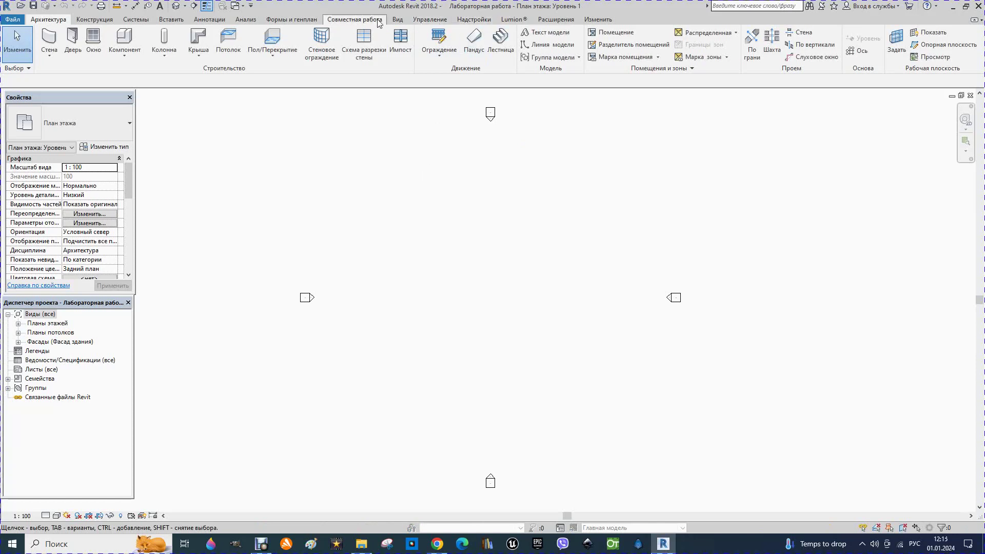
Step: Open the default 3D view from the Вид tab
left_click(399, 19)
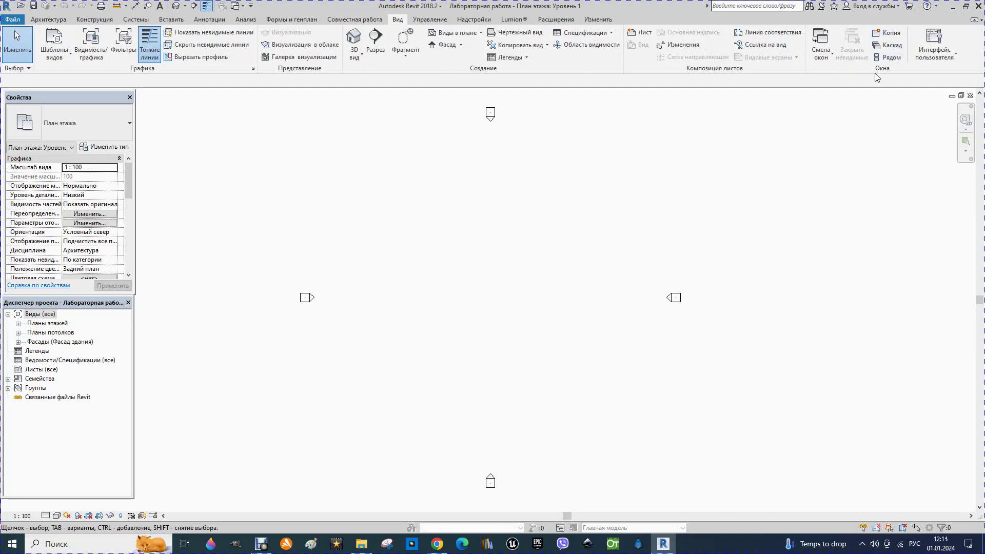
left_click(355, 54)
left_click(366, 81)
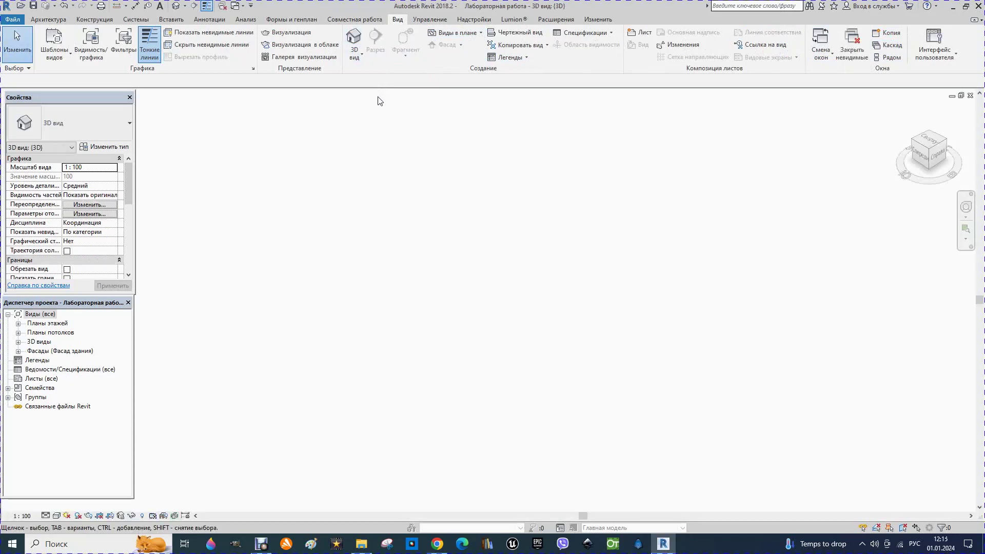
Step: Tile the floor plan and 3D view side by side and resize both windows
left_click(882, 57)
mouse_move(608, 103)
left_mouse_down()
mouse_move(355, 137)
mouse_move(270, 108)
mouse_move(761, 97)
left_mouse_up()
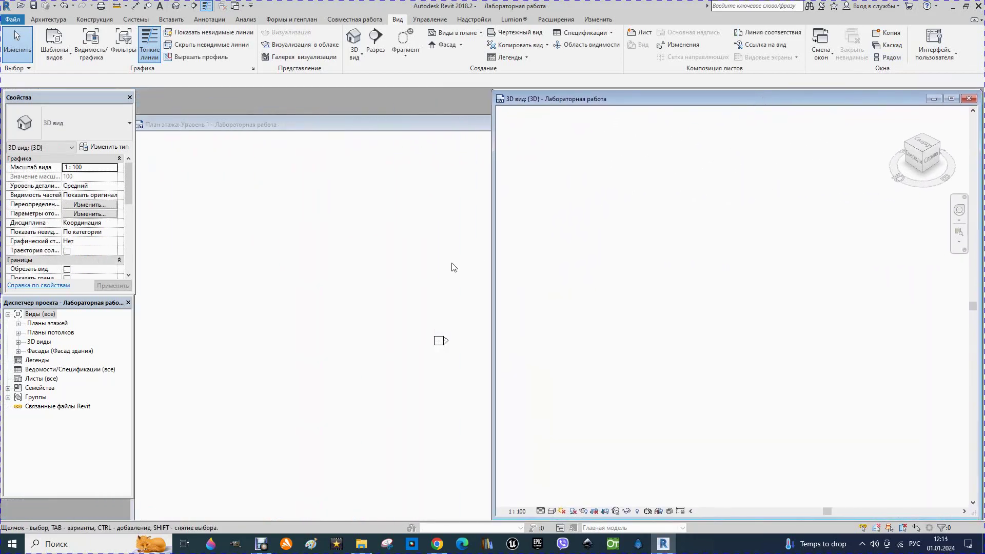
left_click_drag(490, 278, 620, 278)
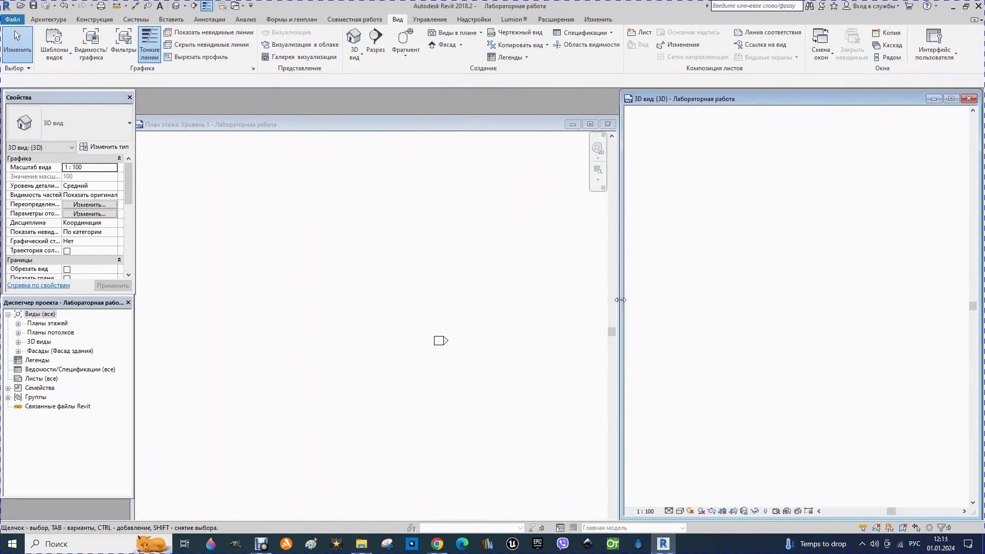
left_click_drag(450, 123, 454, 98)
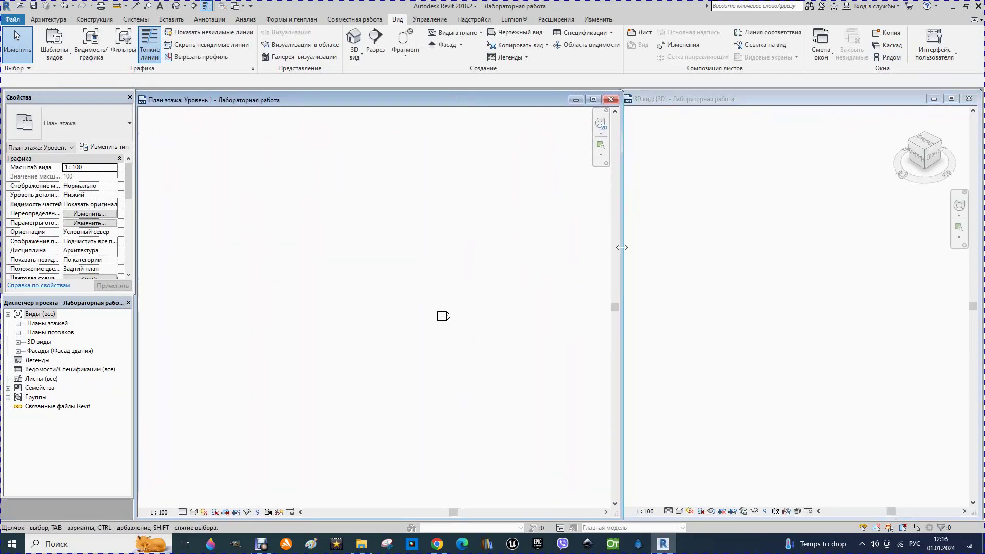
left_click_drag(621, 247, 615, 257)
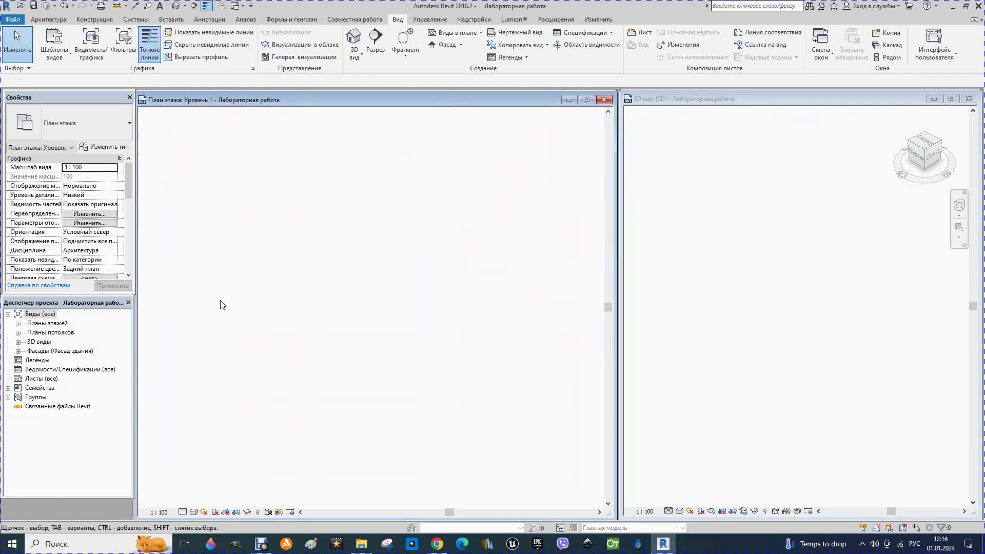
scroll(271, 321, "down", 2)
scroll(441, 344, "up", 1)
scroll(306, 331, "up", 1)
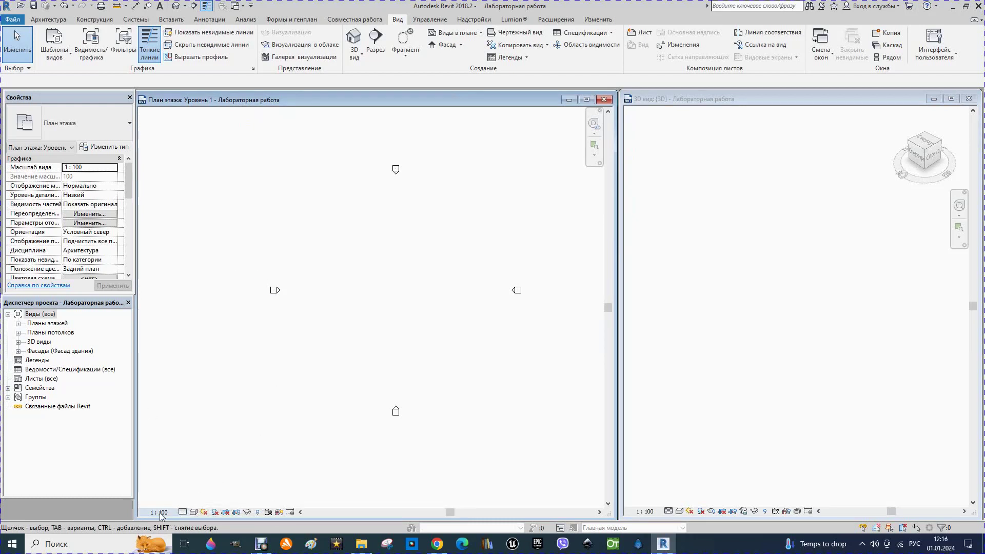
Step: Set the Level 1 plan to Высокий detail level with the Заливка visual style
left_click(182, 512)
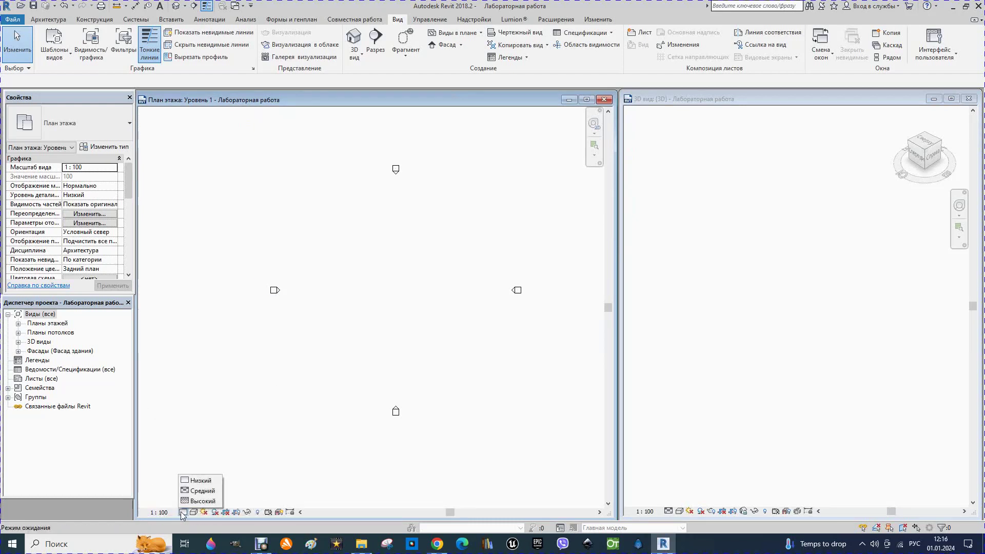
left_click(203, 500)
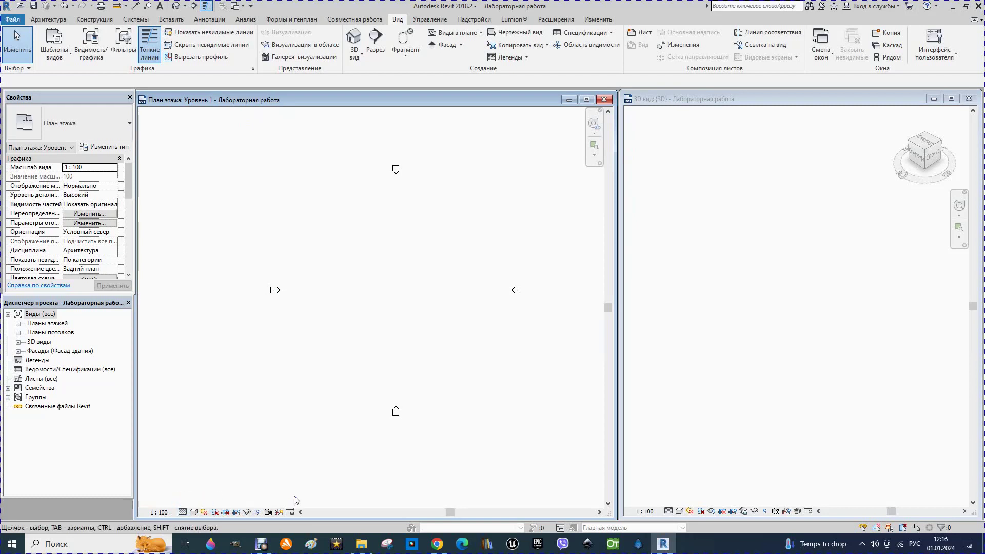
left_click(193, 512)
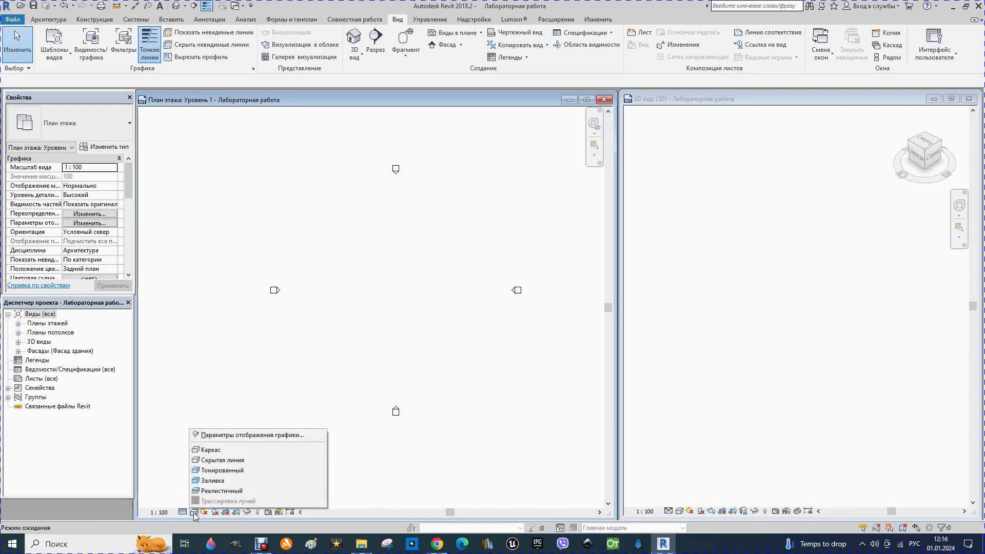
left_click(209, 481)
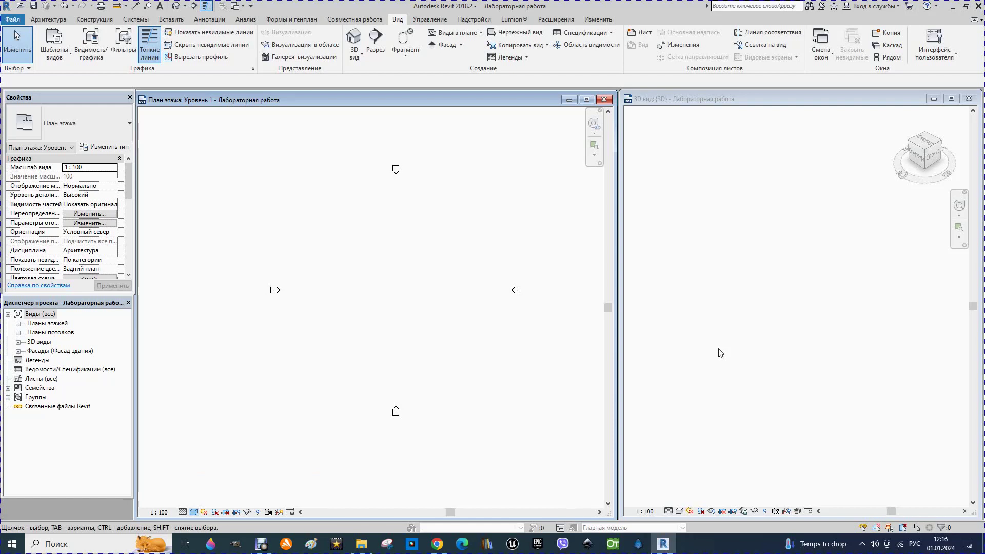
Step: Set the 3D view to Высокий detail level with the Заливка visual style
left_click(665, 513)
left_click(668, 511)
left_click(678, 511)
left_click(705, 479)
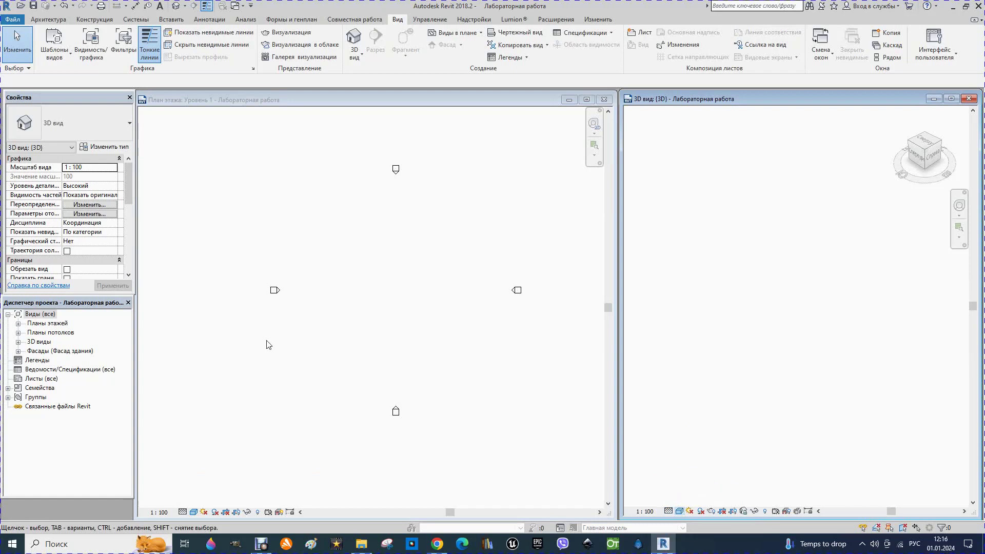
scroll(202, 356, "down", 1)
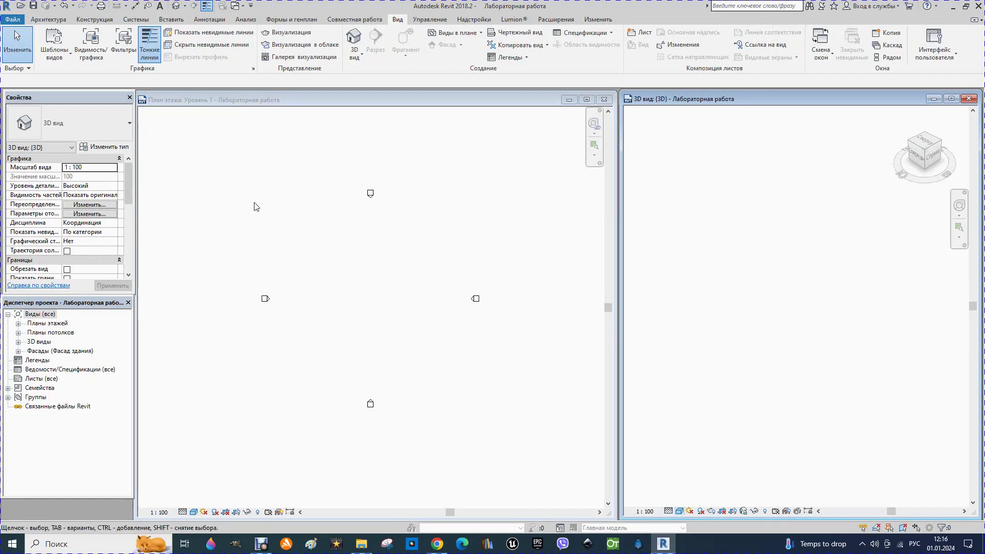
Step: Import thumb_Zx16_rzut1.jpg as an image and place it in the Level 1 plan
left_click(13, 20)
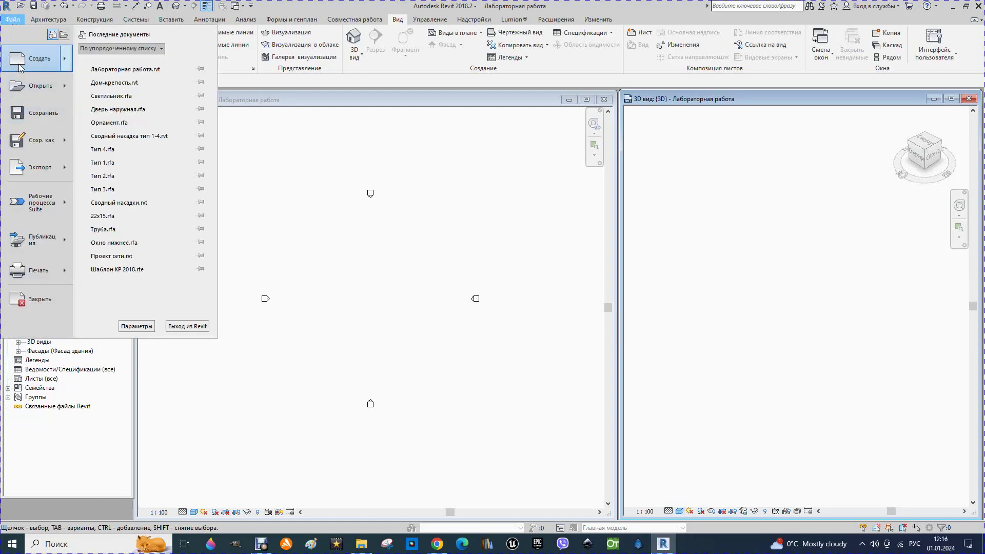
left_click(301, 148)
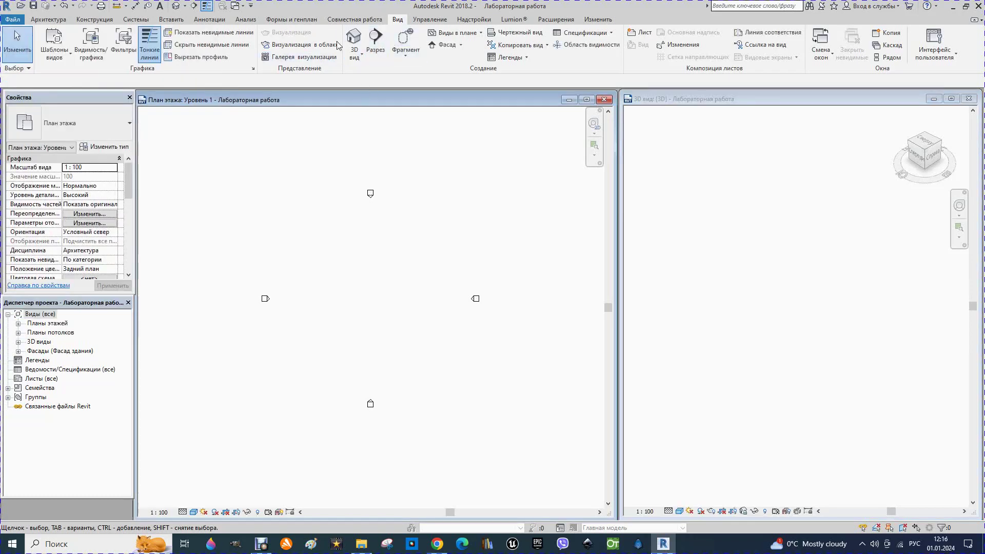
left_click(168, 20)
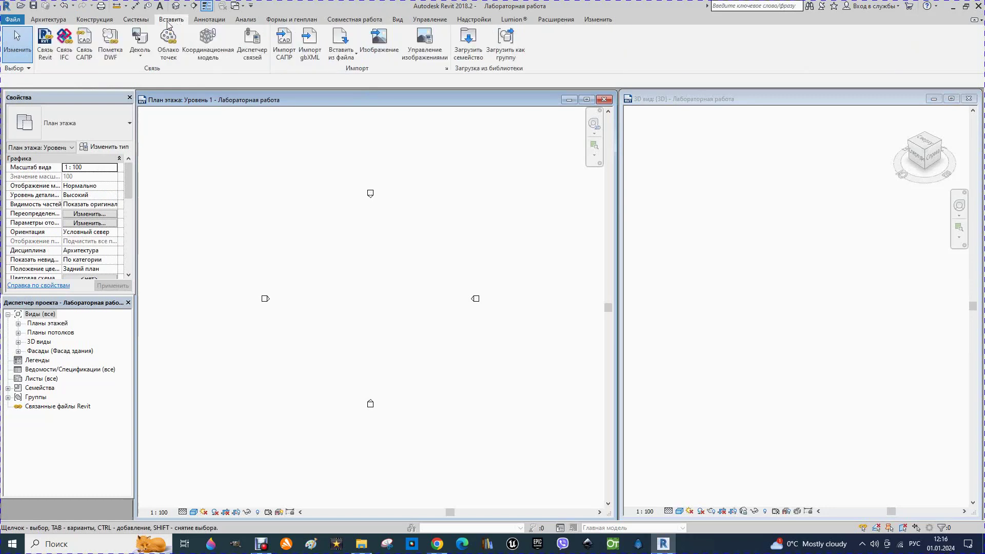
left_click(375, 40)
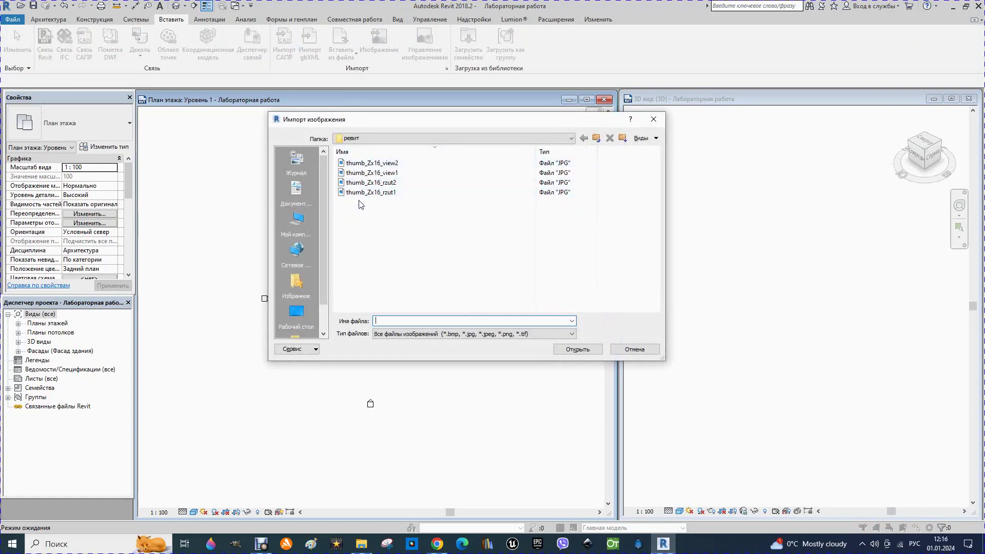
left_click(364, 195)
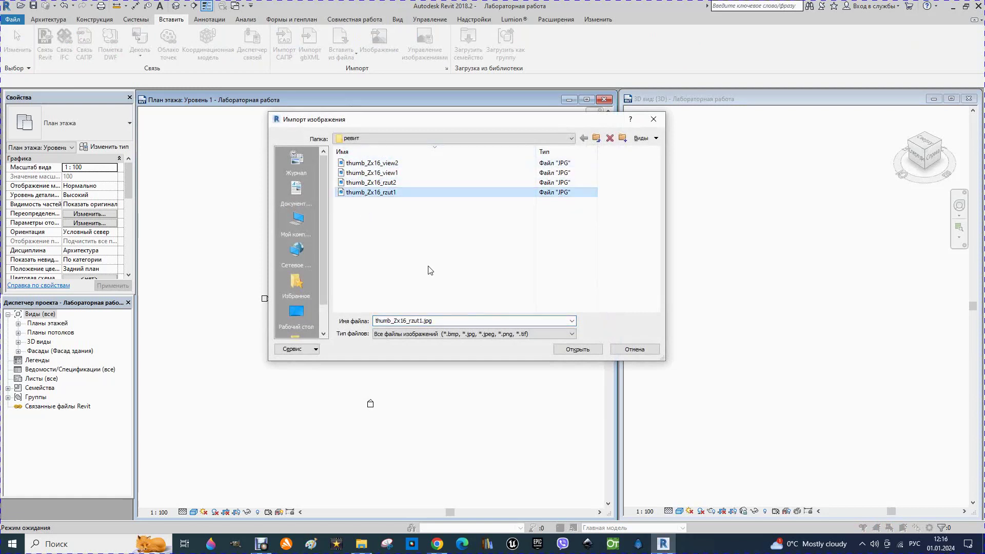
left_click(570, 352)
scroll(462, 318, "down", 2)
scroll(420, 287, "down", 1)
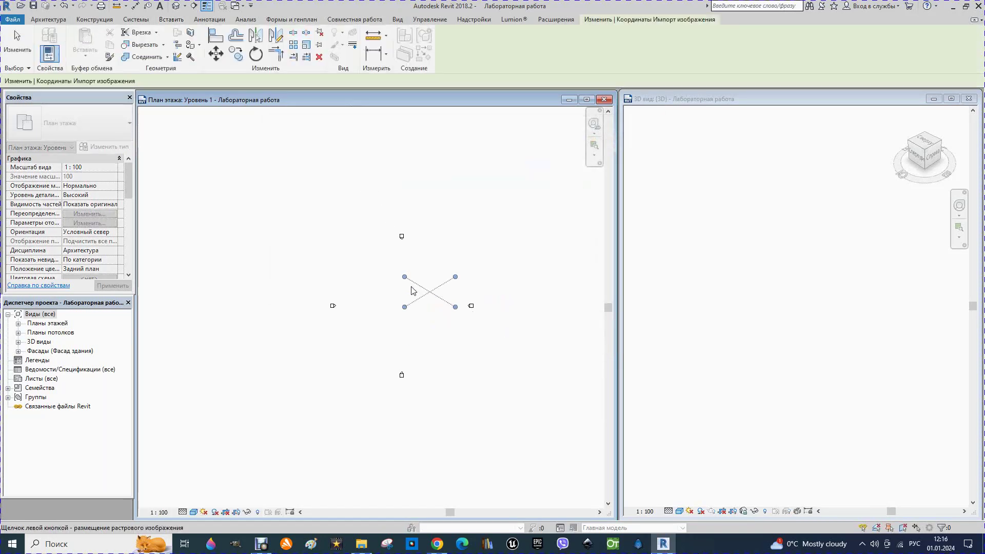
left_click(274, 242)
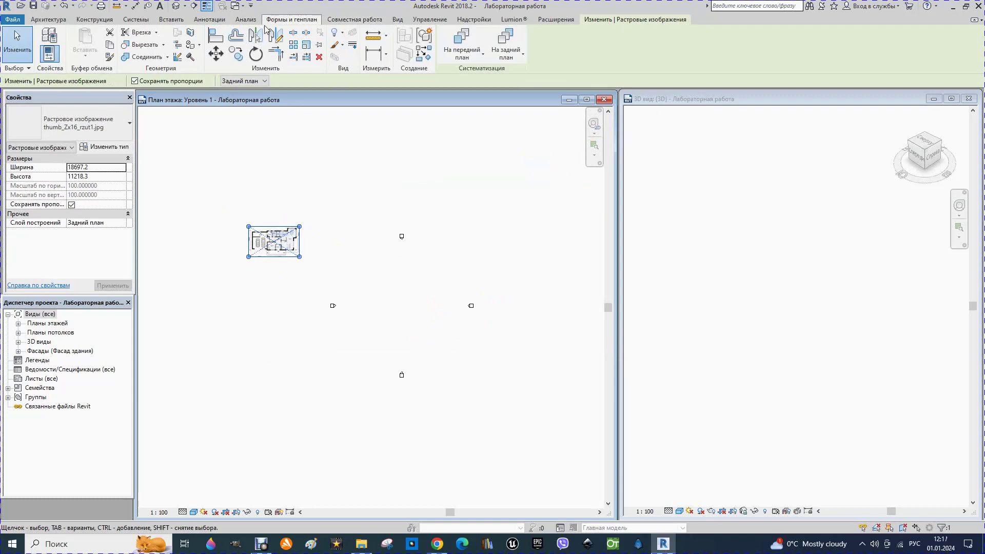
left_click(171, 20)
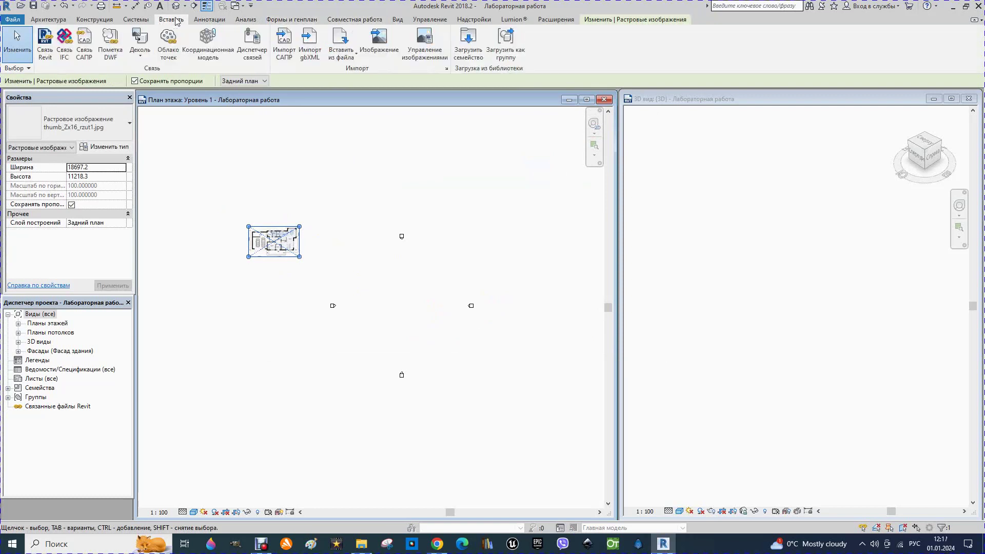
Step: Import the thumb_Zx16_rzut2 plan image and place it in the Level 1 plan
left_click(377, 49)
left_click(359, 184)
left_click(577, 349)
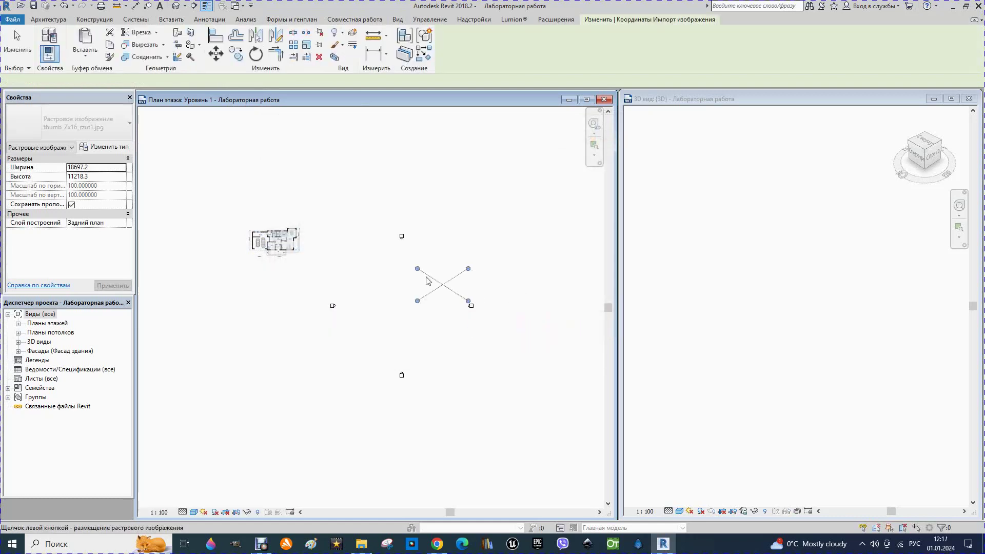
left_click(263, 192)
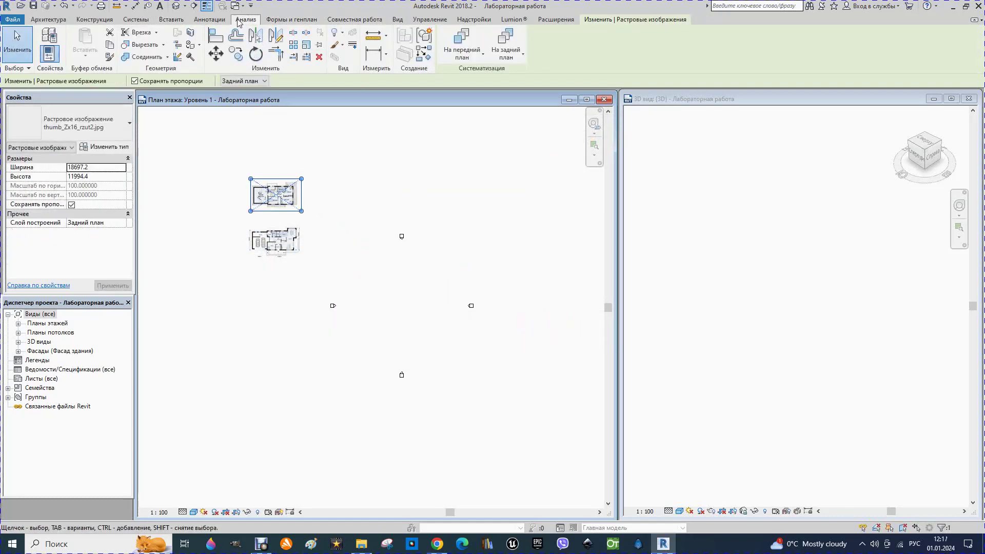
Step: Import the thumb_Zx16_view1 house photo and place it above the plans
left_click(170, 19)
left_click(375, 42)
left_click(386, 175)
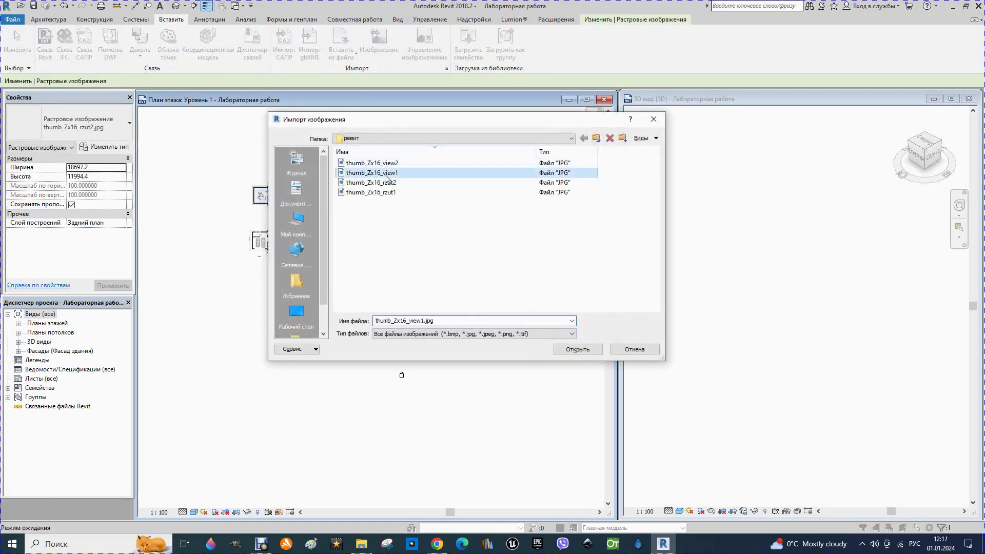
left_click(574, 354)
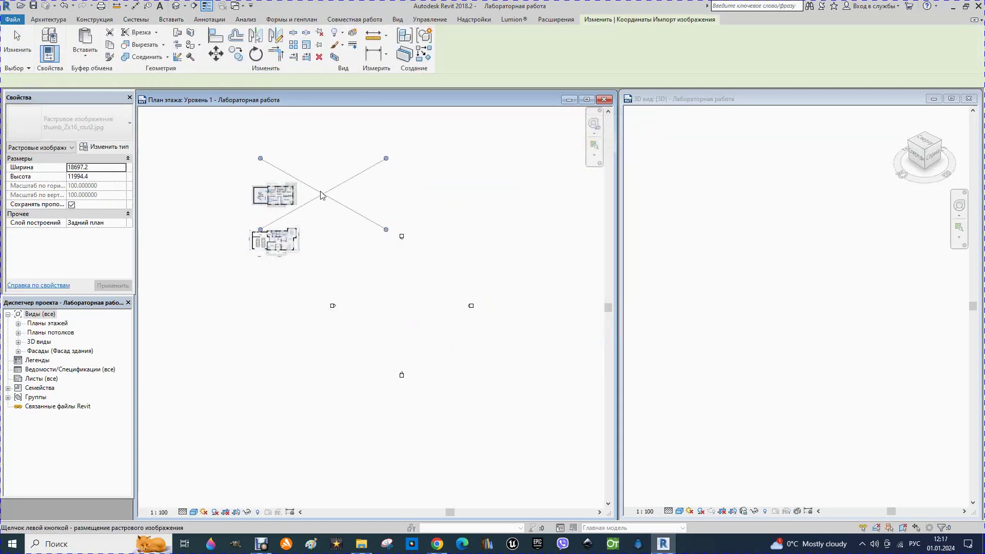
left_click(284, 152)
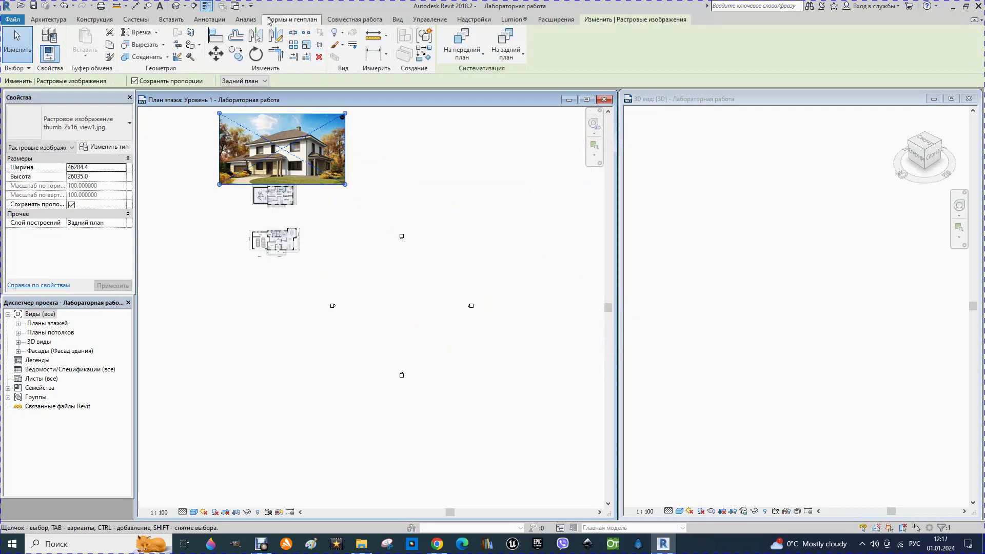
Step: Import the thumb_Zx16_view2 house photo and place it above the first photo
left_click(170, 20)
left_click(370, 54)
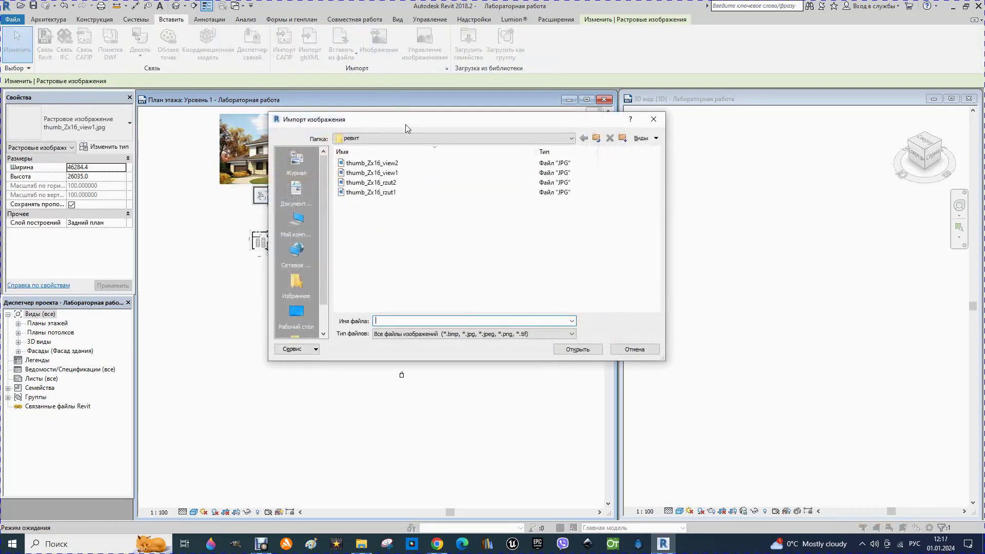
left_click(389, 164)
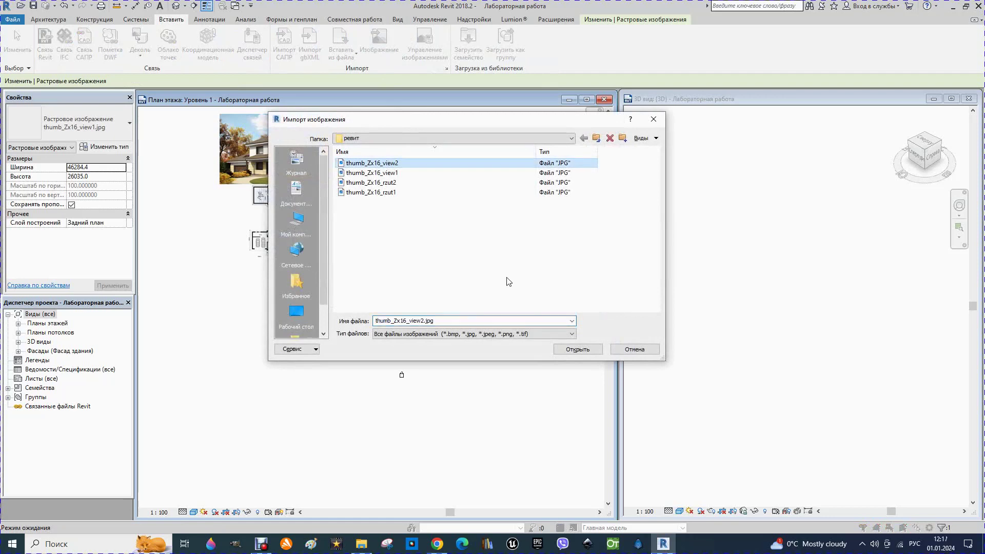
left_click(571, 352)
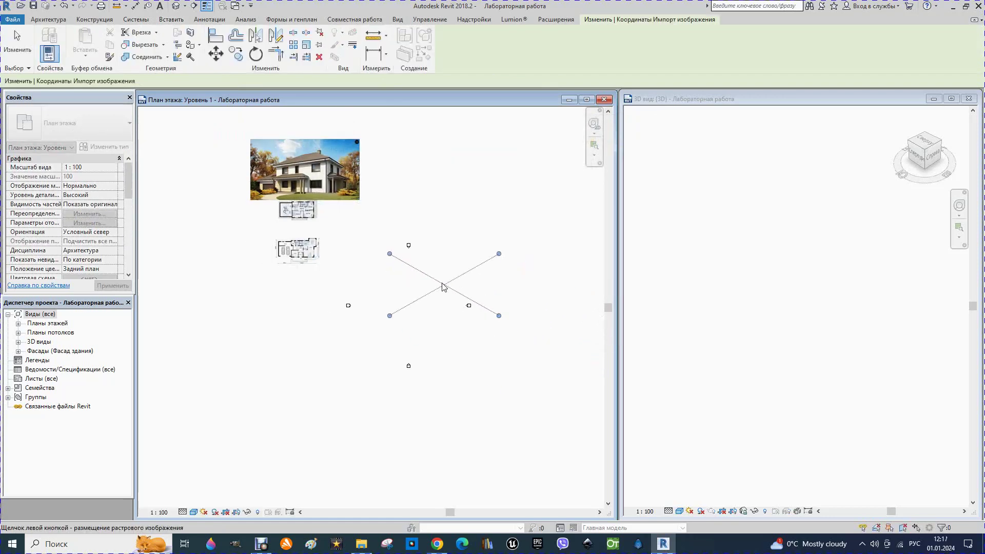
scroll(449, 293, "down", 1)
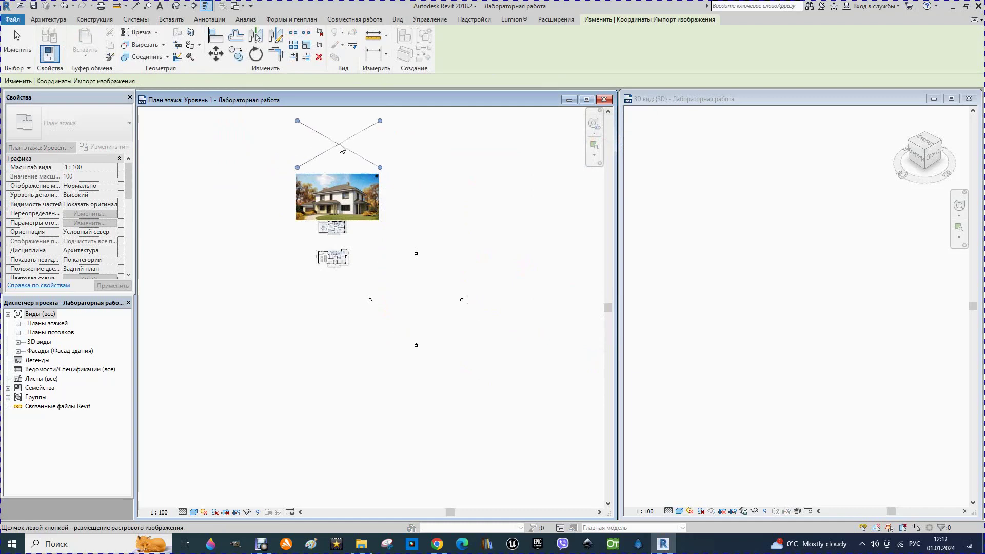
left_click(336, 143)
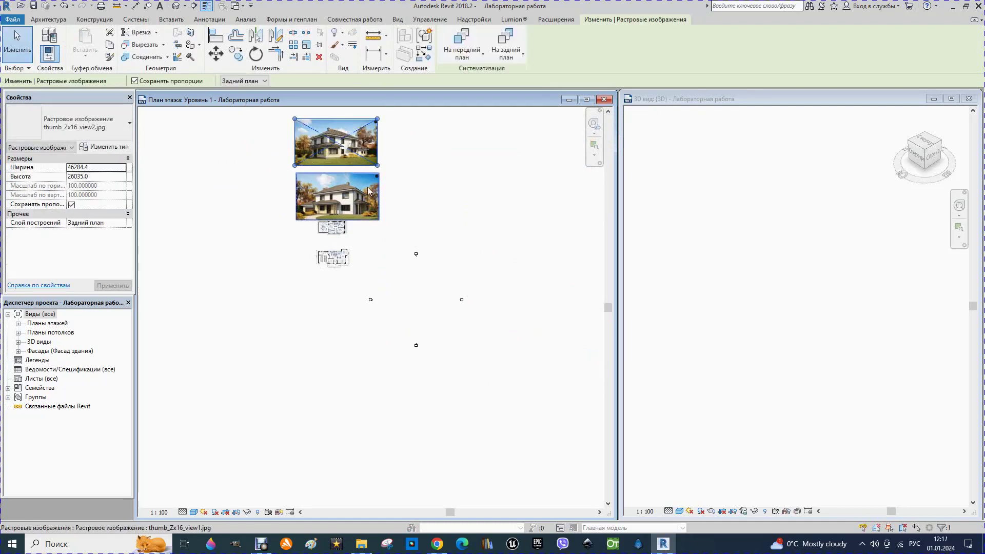
Step: Drag the rzut1 and rzut2 plan images downward, below the house photos
scroll(313, 123, "up", 1)
scroll(290, 127, "up", 1)
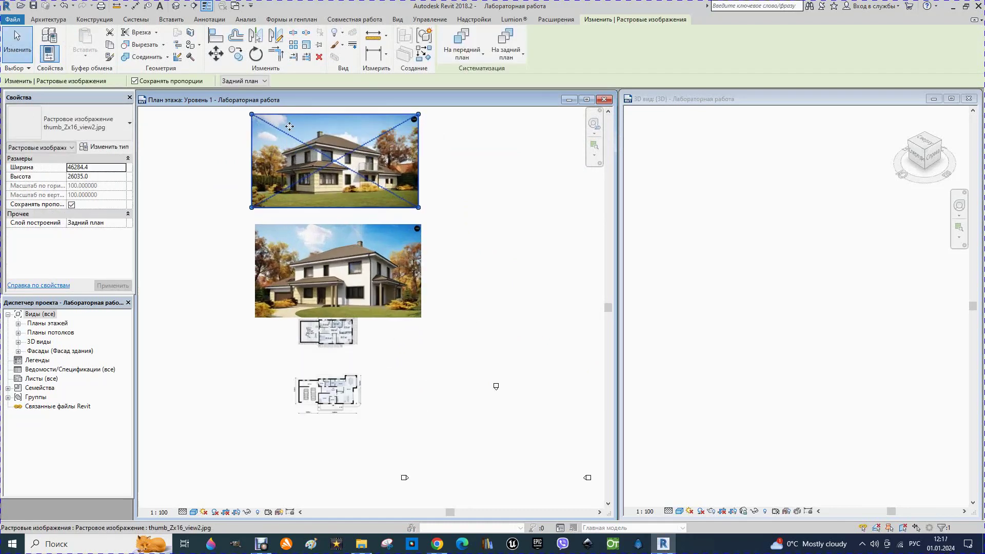
scroll(346, 183, "up", 1)
scroll(344, 202, "up", 1)
scroll(405, 288, "down", 1)
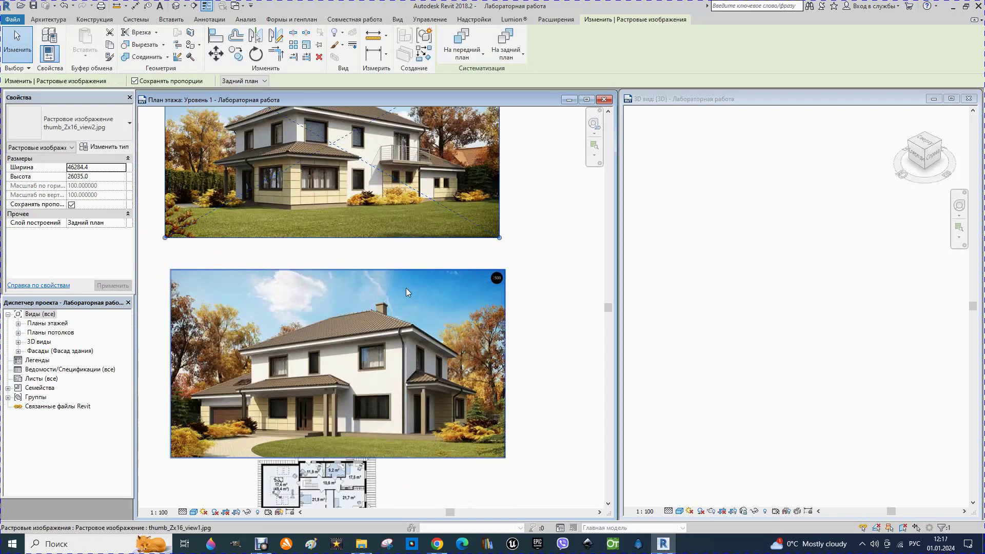
scroll(405, 288, "down", 1)
scroll(311, 247, "down", 1)
scroll(314, 241, "down", 2)
scroll(318, 233, "down", 1)
scroll(321, 224, "down", 1)
scroll(322, 225, "down", 1)
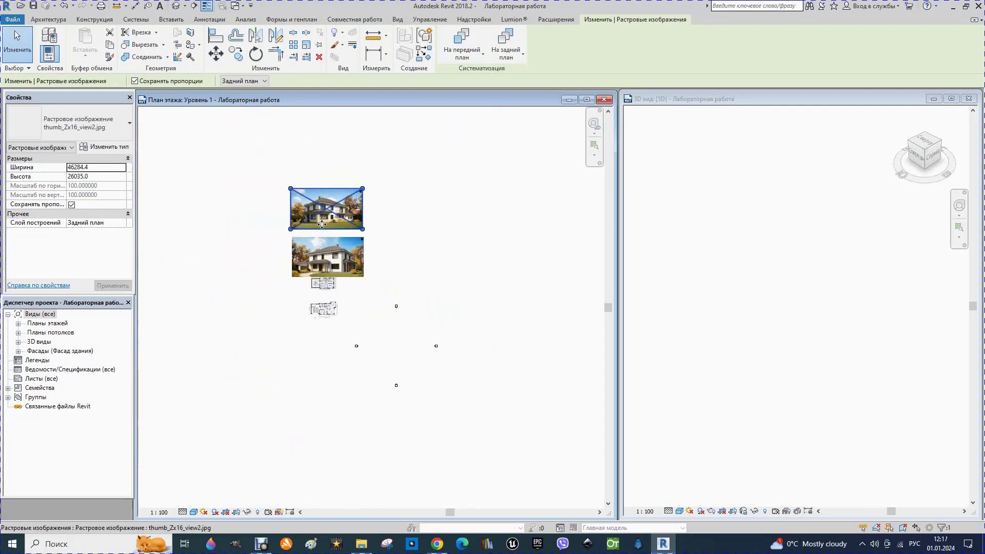
scroll(349, 345, "down", 1)
scroll(350, 380, "up", 2)
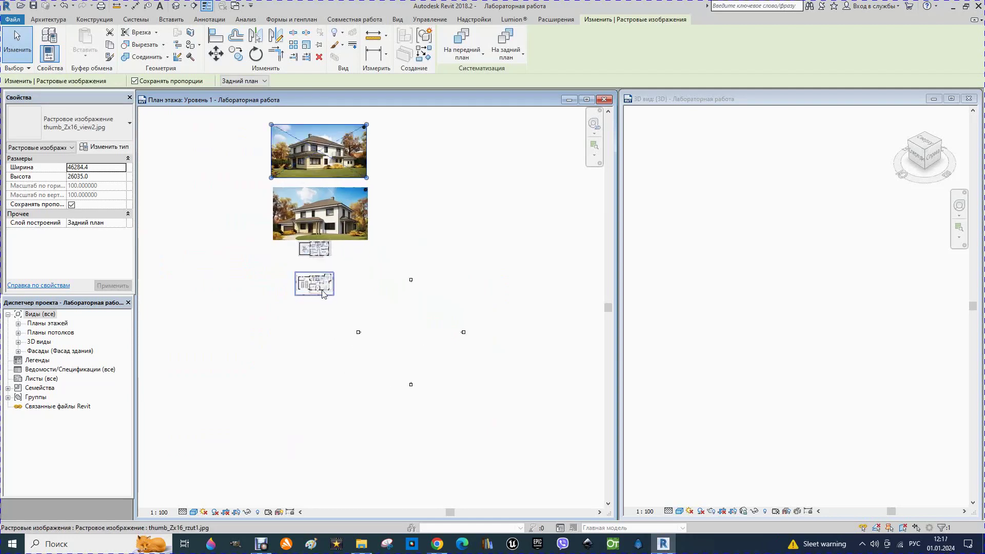
left_click_drag(313, 286, 318, 361)
left_click_drag(318, 261, 317, 318)
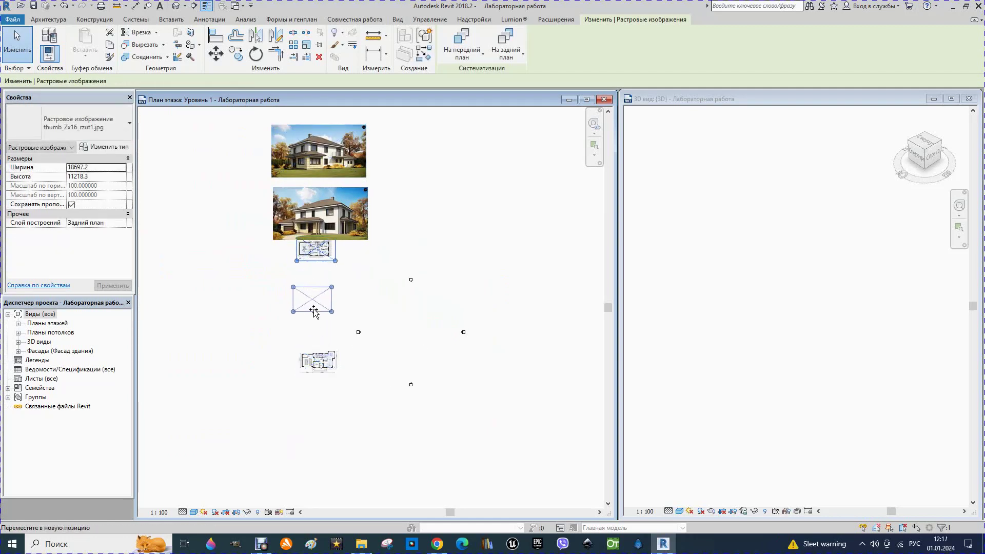
Step: Zoom in on the rzut1 plan image and select it
scroll(347, 421, "up", 2)
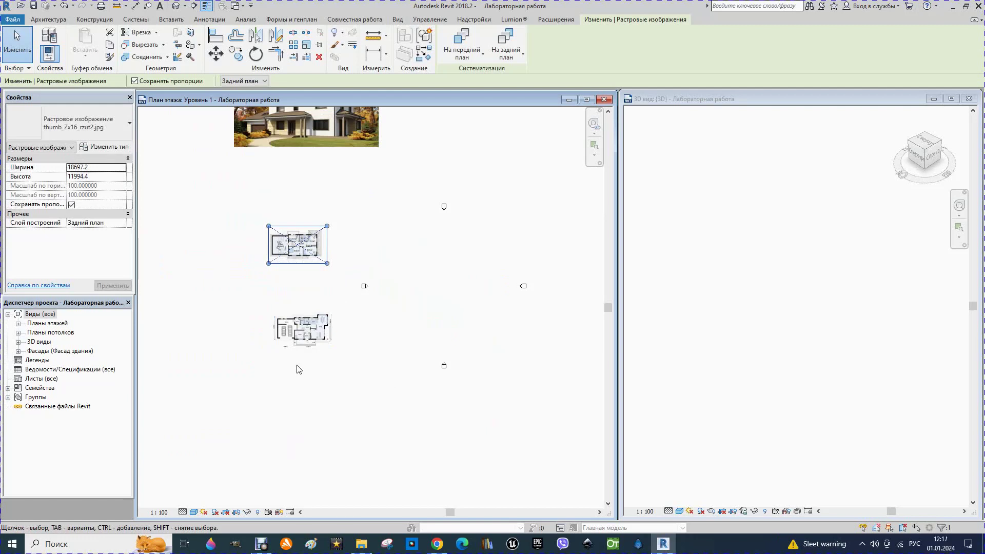
scroll(329, 384, "up", 2)
scroll(319, 384, "up", 2)
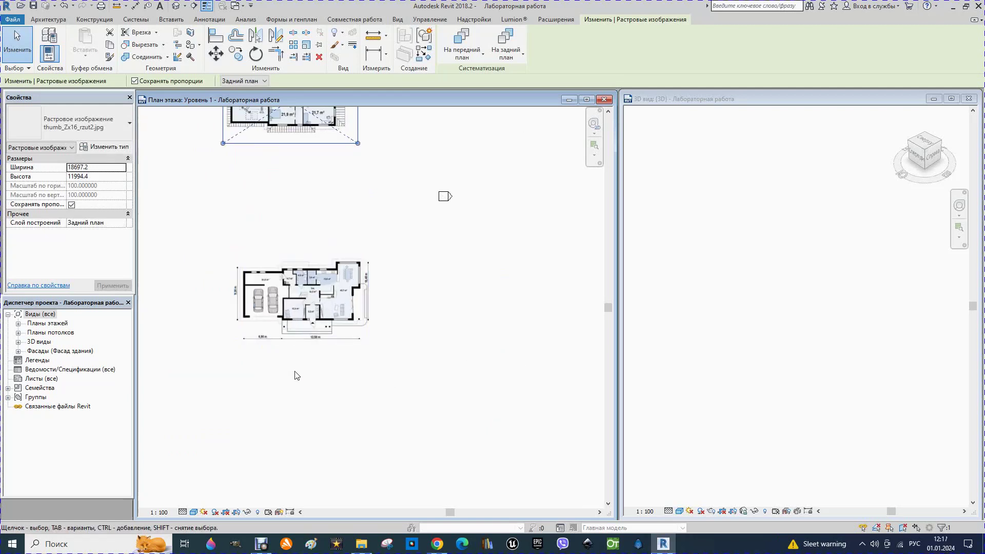
scroll(295, 376, "up", 2)
scroll(258, 311, "up", 2)
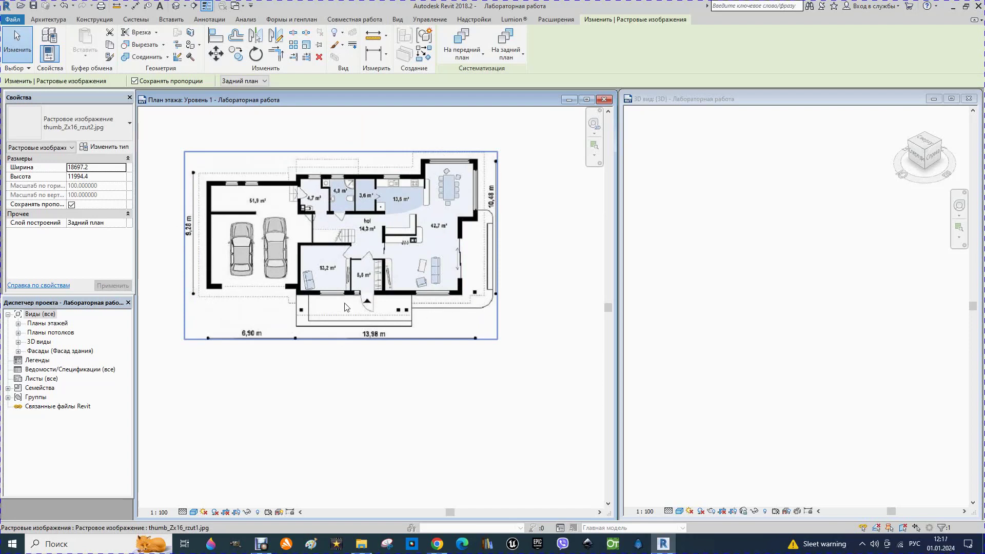
scroll(193, 354, "up", 1)
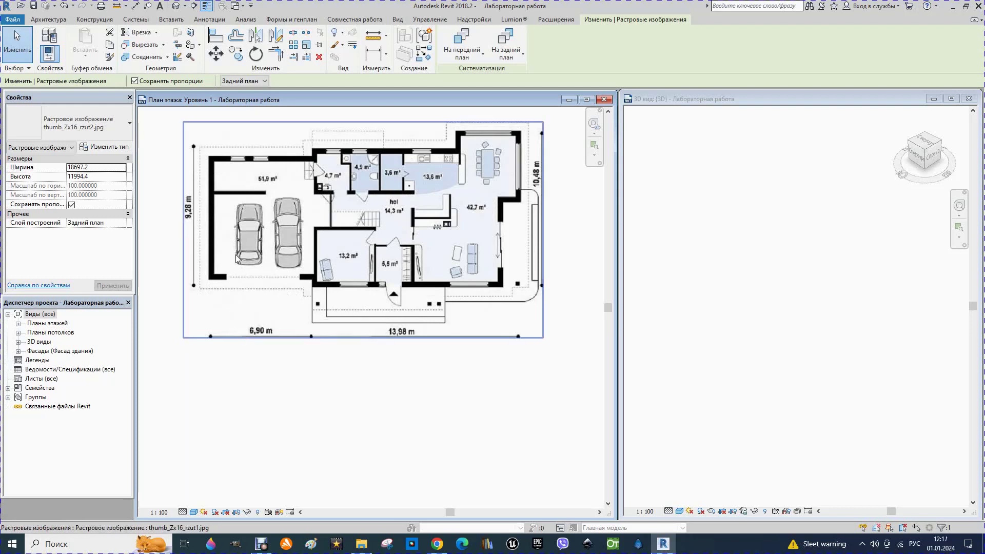
left_click(277, 251)
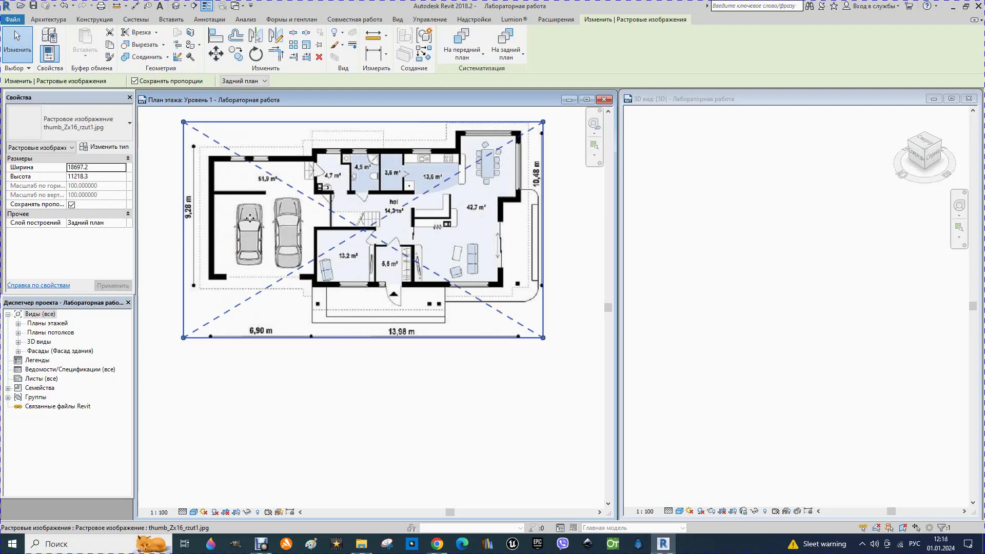
Step: Scale the rzut1 image so its 6,90 m dimension line measures 6900
left_click(306, 47)
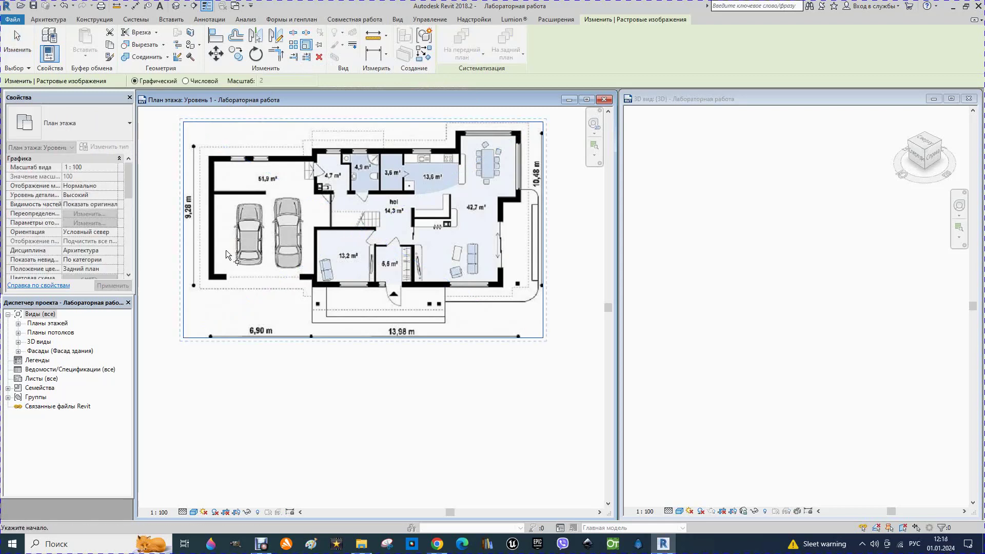
scroll(214, 343, "up", 2)
scroll(214, 343, "up", 2)
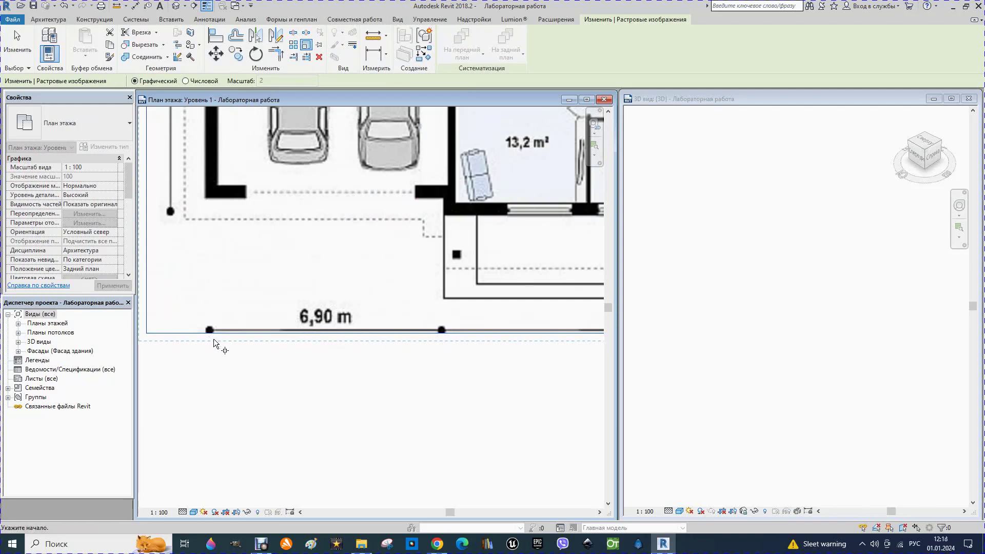
scroll(212, 331, "up", 3)
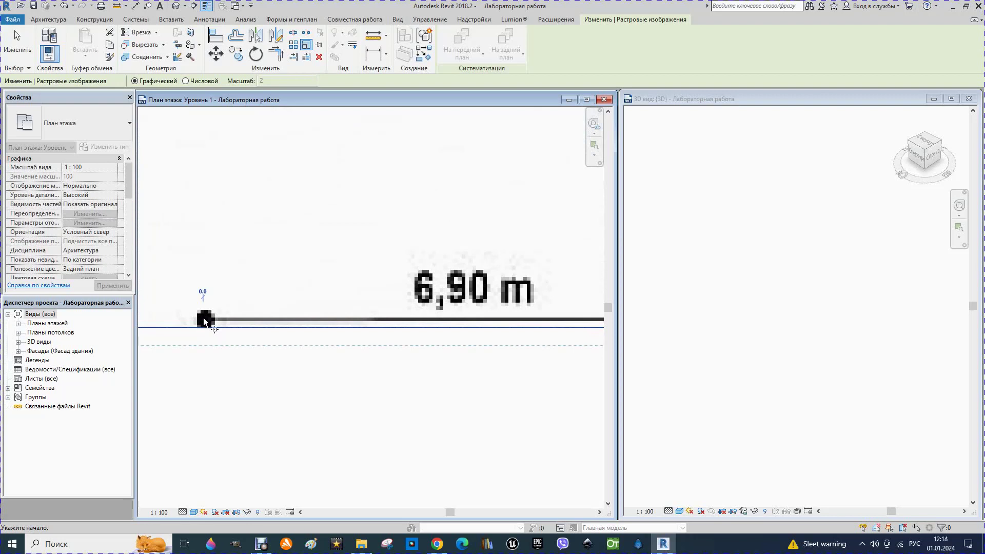
left_click(203, 319)
scroll(225, 325, "down", 1)
scroll(237, 331, "down", 2)
scroll(237, 330, "down", 1)
scroll(455, 328, "up", 1)
scroll(457, 327, "up", 1)
left_click(458, 316)
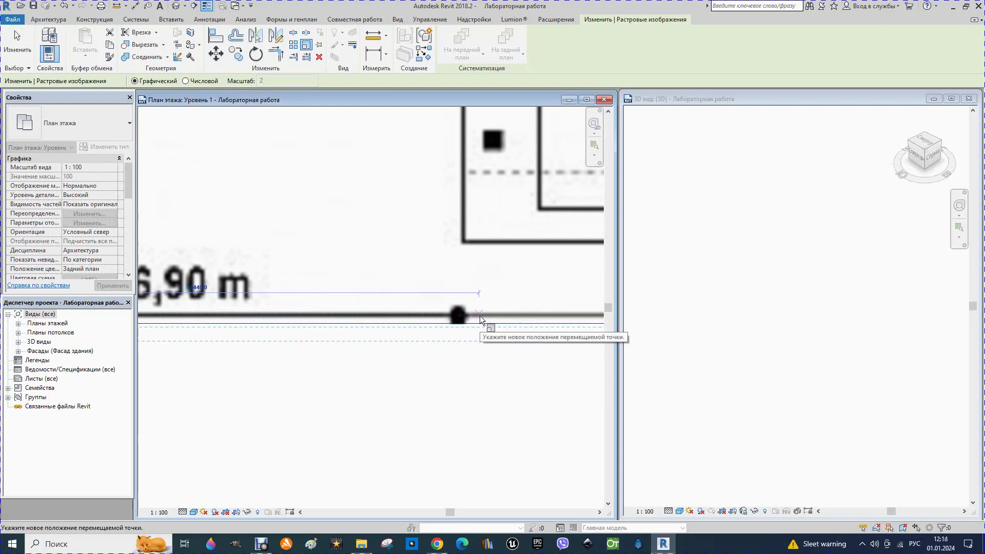
type("6900")
key("Return")
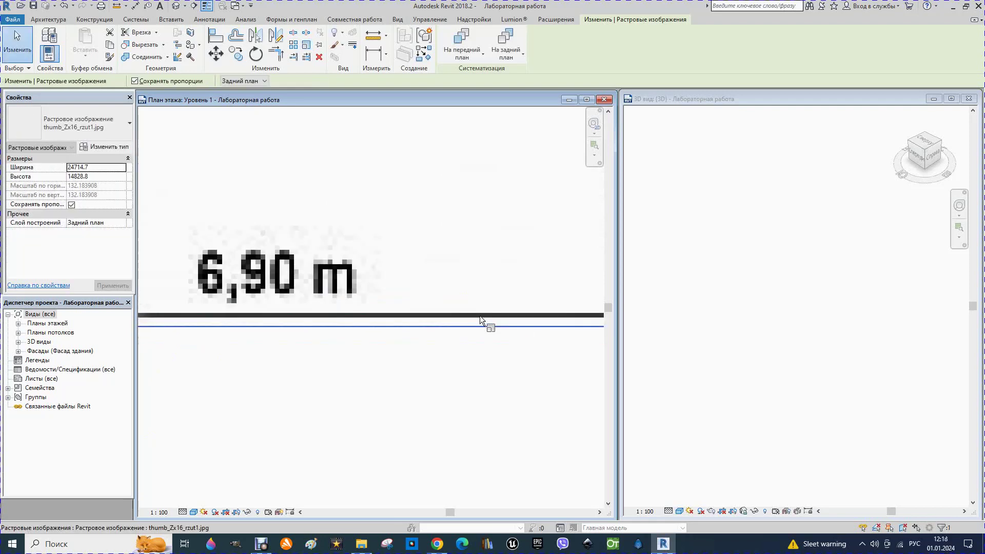
scroll(442, 369, "down", 2)
Step: Zoom around the plan and select the rzut2 upper-floor plan image
scroll(359, 329, "down", 1)
scroll(359, 328, "down", 2)
scroll(359, 328, "down", 2)
scroll(360, 328, "down", 1)
scroll(359, 328, "down", 1)
scroll(359, 328, "down", 1)
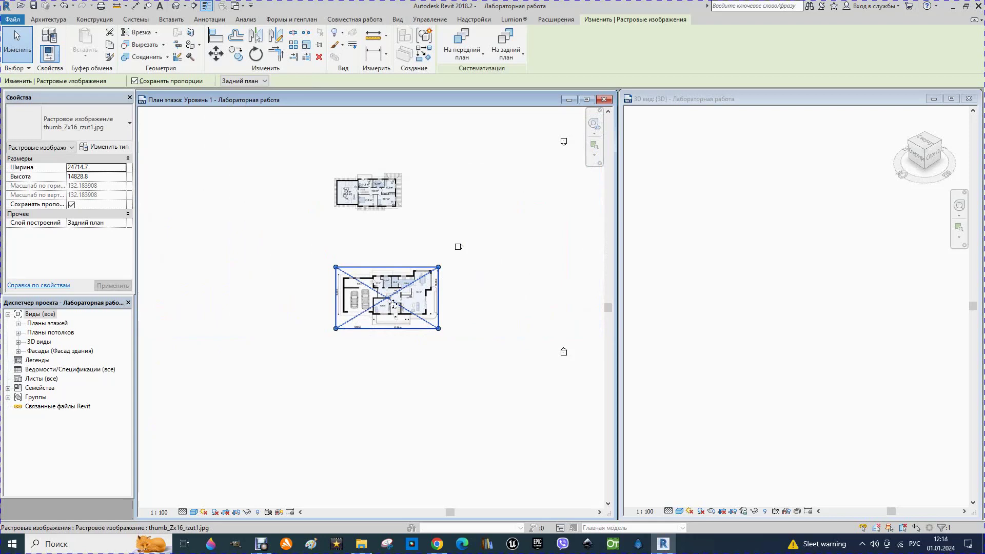
scroll(417, 313, "down", 1)
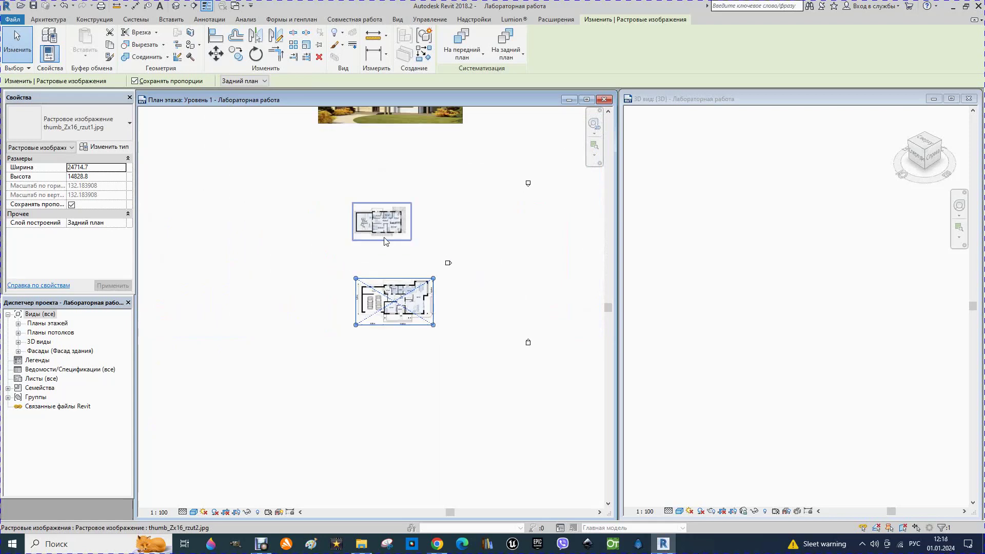
scroll(382, 236, "up", 1)
scroll(382, 236, "up", 1)
scroll(383, 235, "up", 1)
scroll(382, 234, "down", 2)
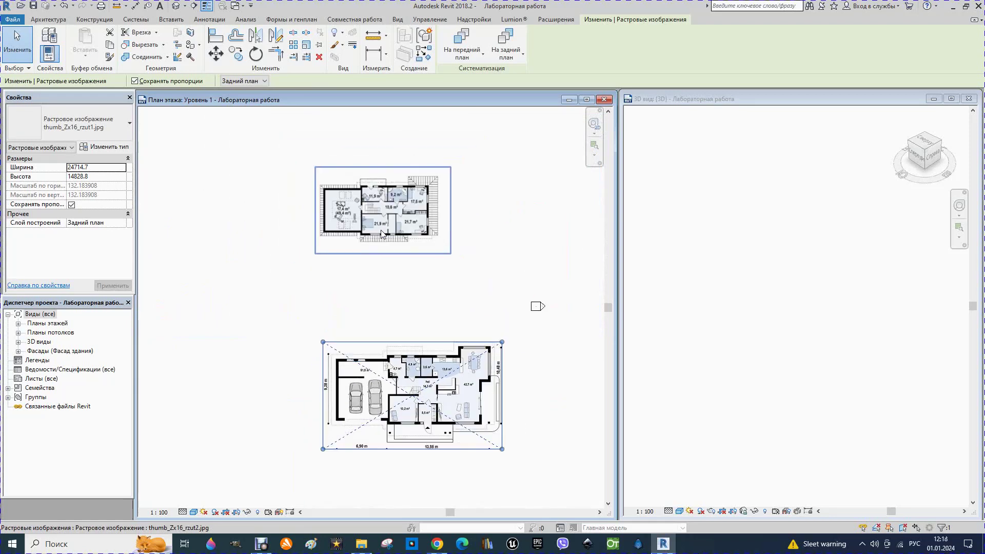
scroll(382, 233, "up", 1)
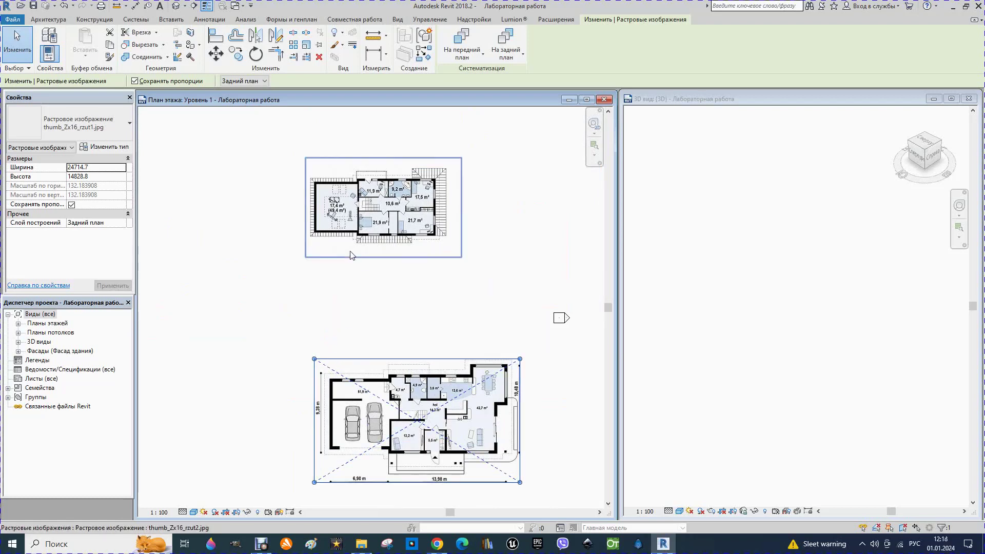
scroll(368, 466, "up", 2)
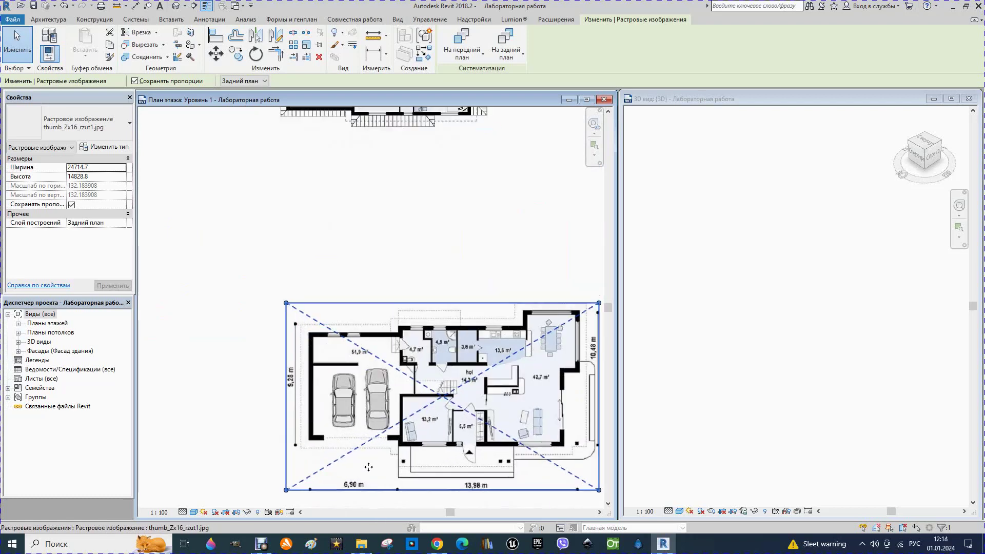
scroll(350, 508, "up", 1)
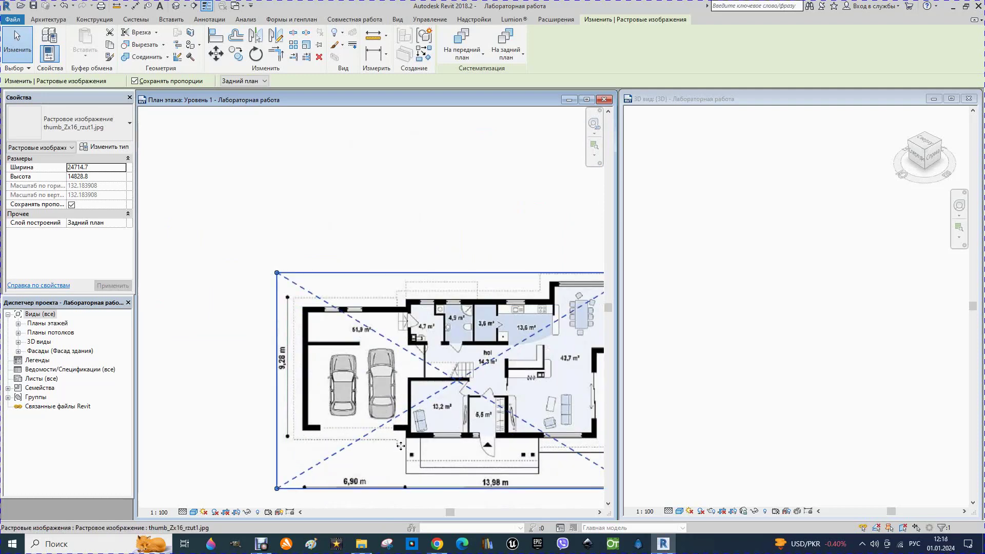
scroll(404, 444, "down", 2)
scroll(369, 175, "up", 2)
scroll(347, 143, "up", 1)
scroll(347, 144, "up", 1)
left_click(299, 205)
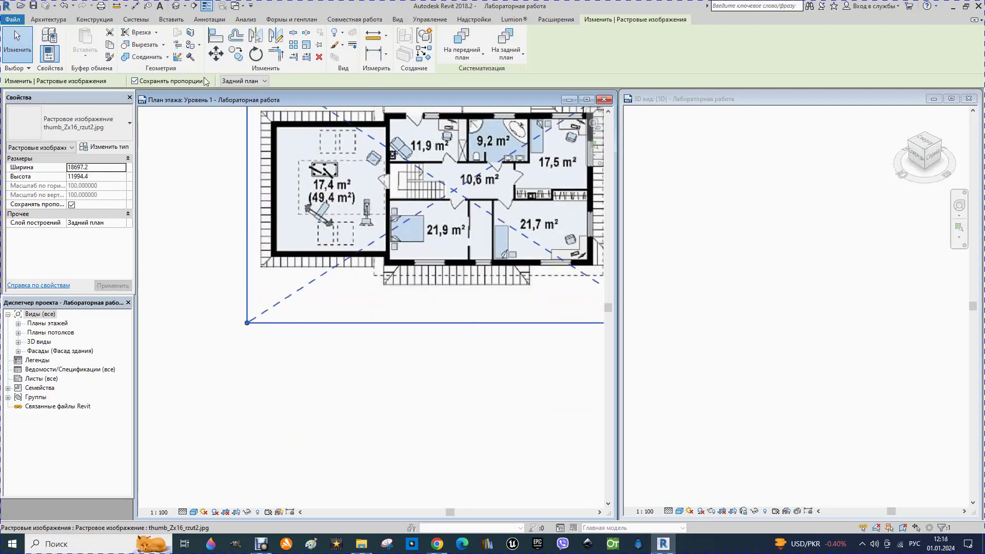
Step: Scale the rzut2 image so its reference wall span measures 6900
left_click(308, 46)
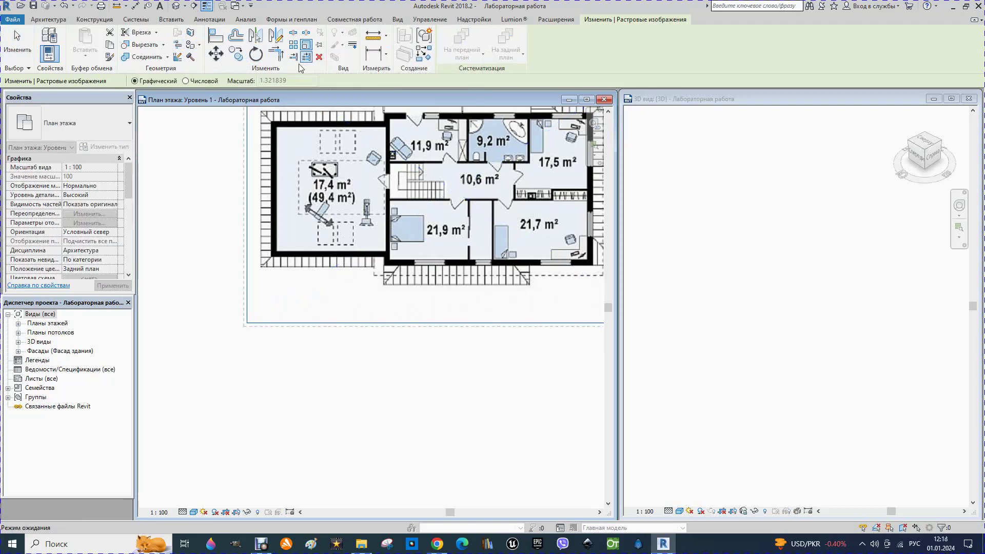
scroll(258, 267, "up", 2)
scroll(265, 251, "up", 1)
scroll(266, 250, "up", 1)
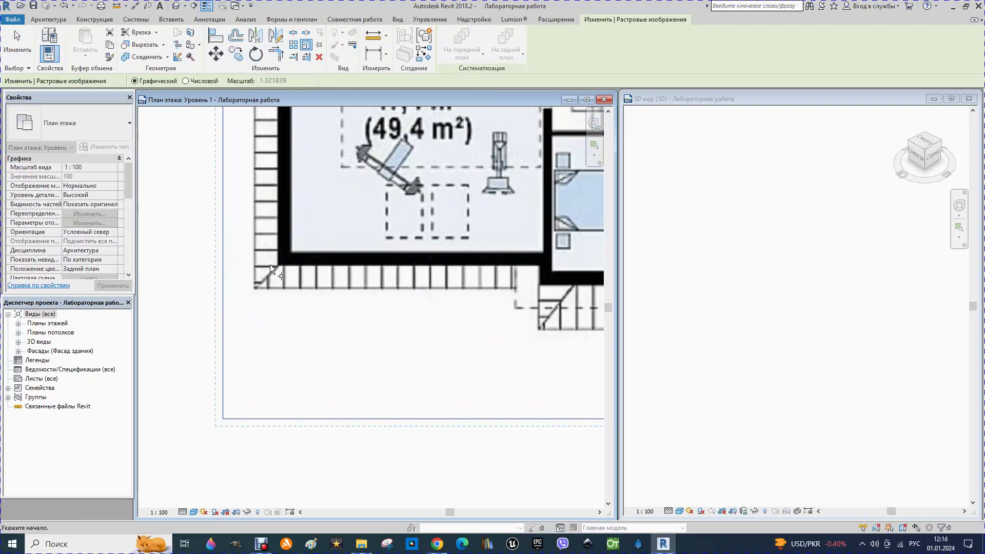
scroll(272, 258, "up", 2)
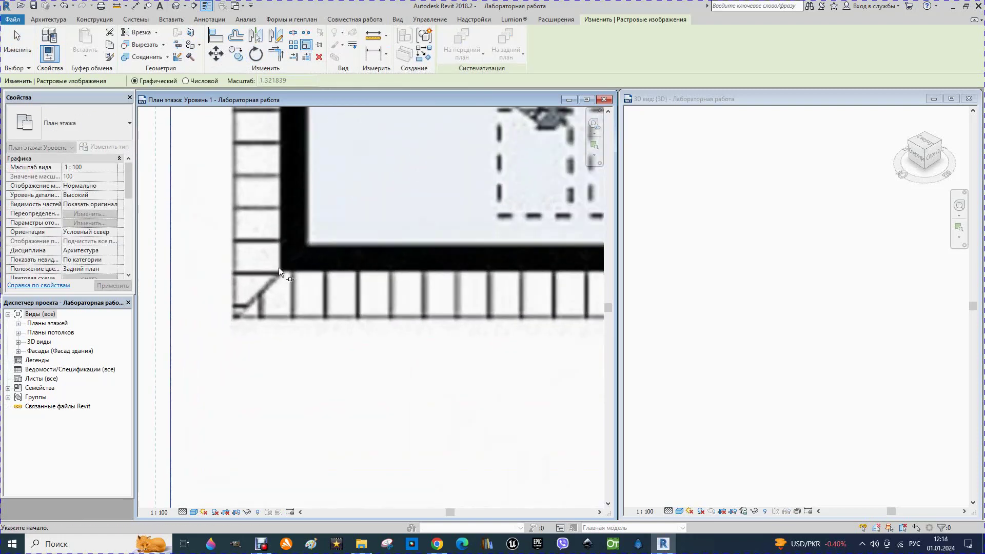
left_click(281, 269)
scroll(285, 271, "down", 1)
scroll(288, 272, "down", 2)
scroll(288, 272, "down", 1)
scroll(453, 275, "up", 1)
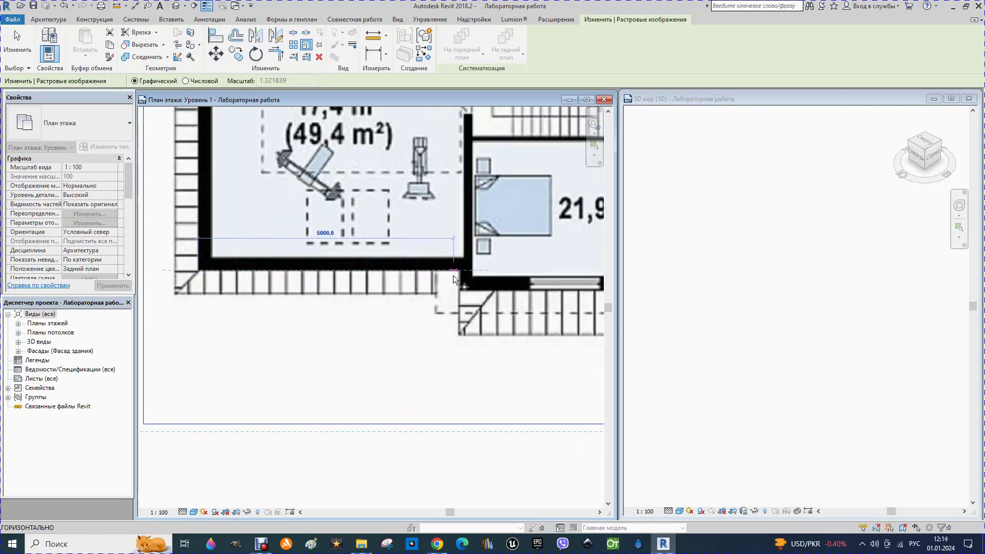
scroll(453, 275, "up", 1)
left_click(456, 269)
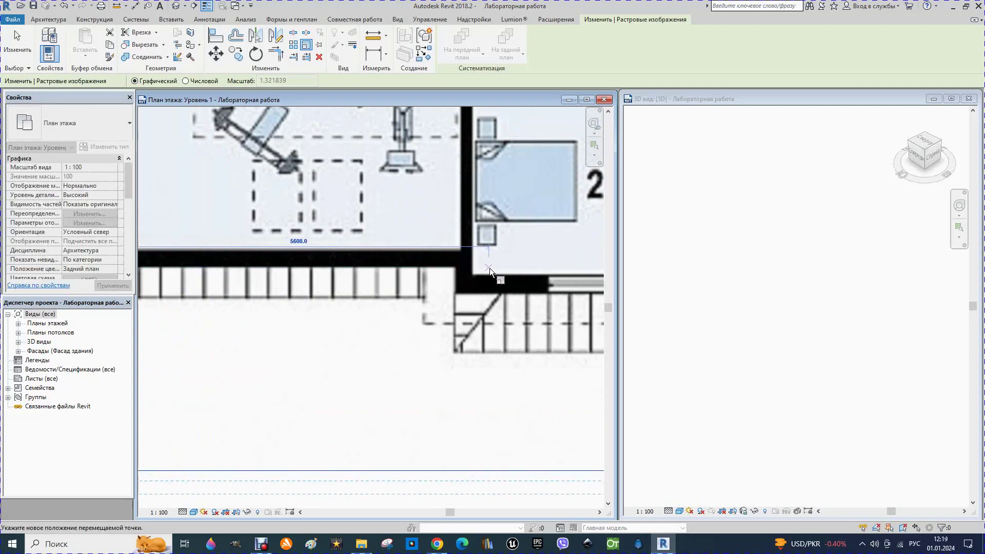
type("690")
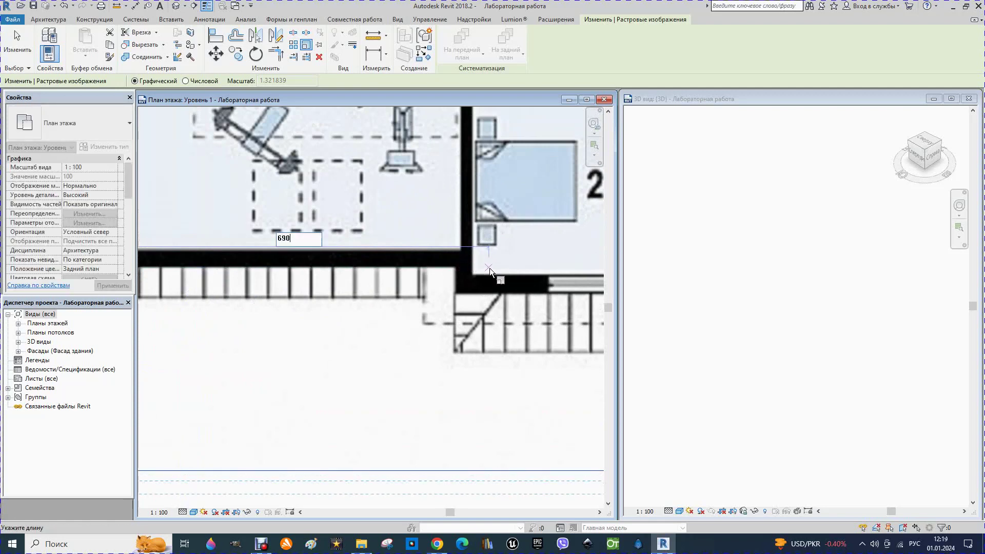
key("Return")
scroll(326, 273, "down", 2)
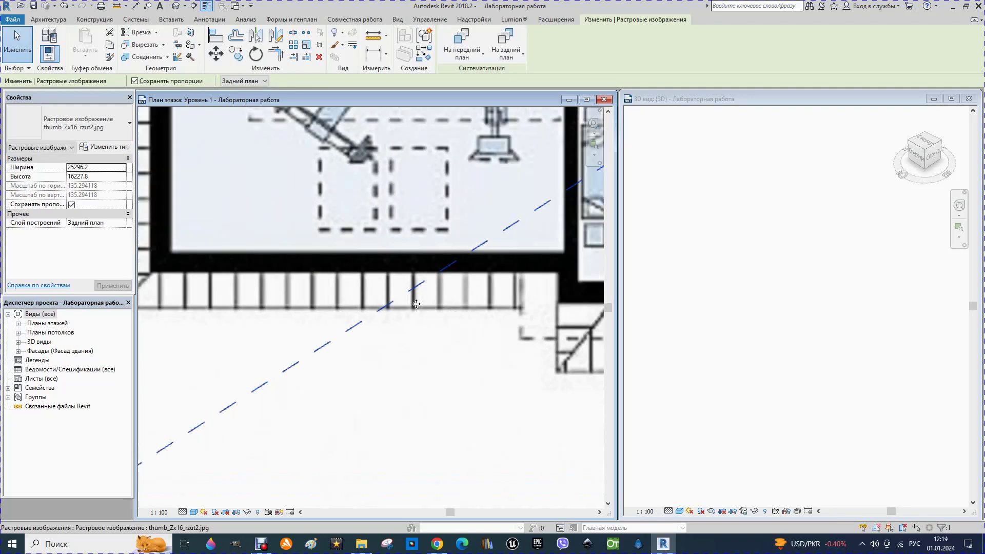
Step: Drag the rzut1 ground-floor plan image upward
scroll(326, 273, "down", 2)
scroll(325, 273, "down", 3)
scroll(325, 273, "down", 1)
scroll(338, 335, "down", 1)
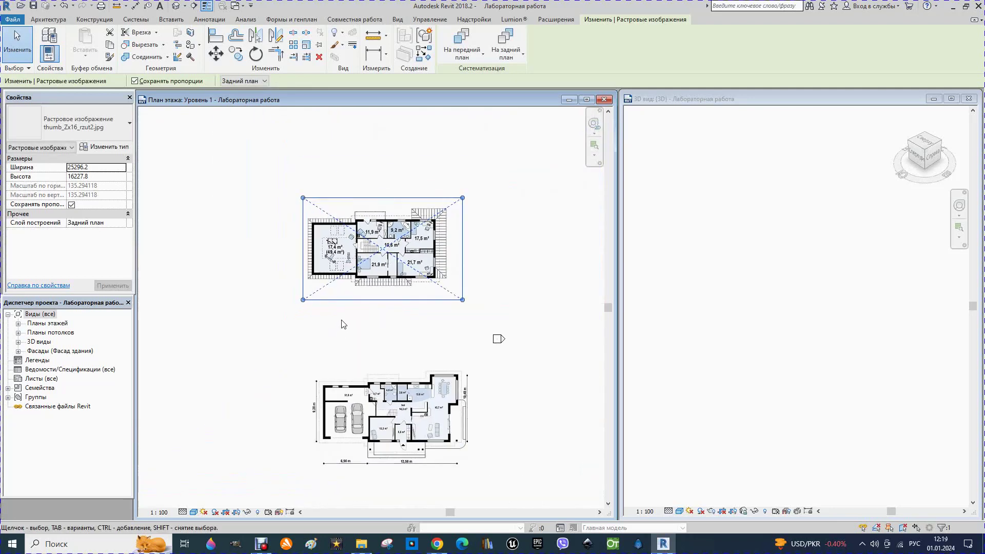
scroll(338, 308, "down", 1)
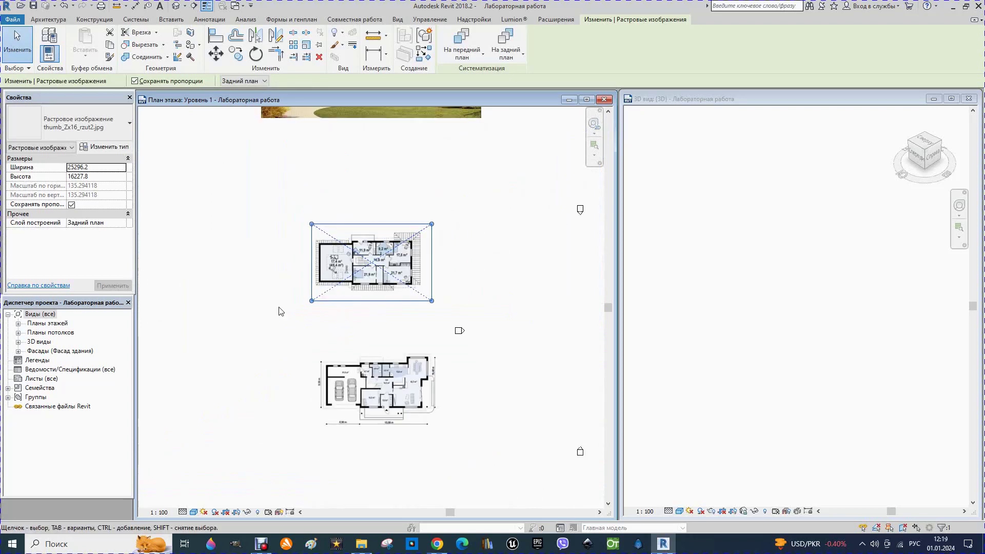
scroll(348, 315, "down", 1)
scroll(348, 315, "down", 2)
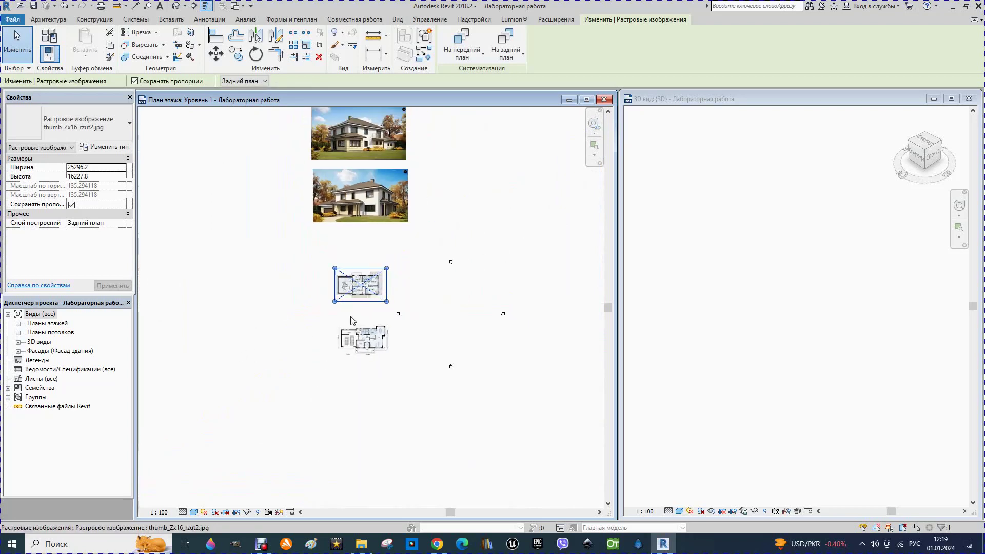
left_click_drag(360, 340, 358, 321)
Step: Shift the rzut1 image right so it sits clear of the rescaled rzut2 upper-floor plan
scroll(381, 345, "up", 2)
scroll(429, 346, "up", 1)
scroll(385, 276, "up", 1)
scroll(220, 275, "up", 1)
scroll(249, 290, "up", 1)
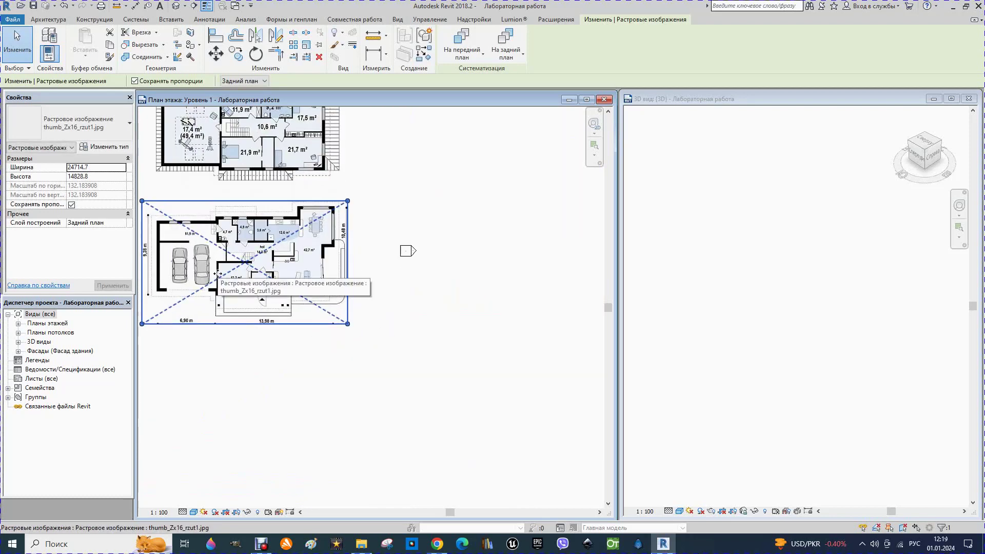
left_click_drag(250, 290, 522, 262)
scroll(296, 308, "down", 2)
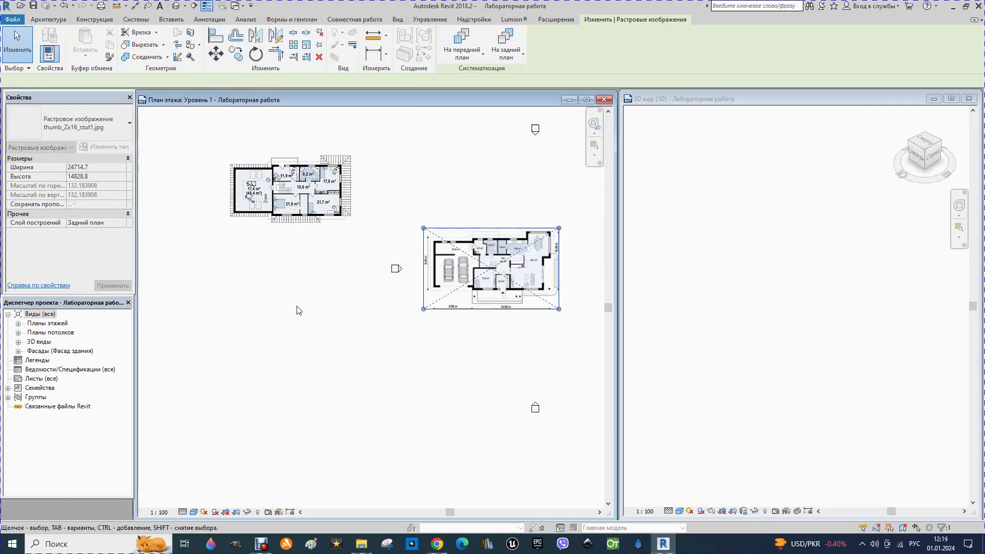
scroll(276, 308, "down", 2)
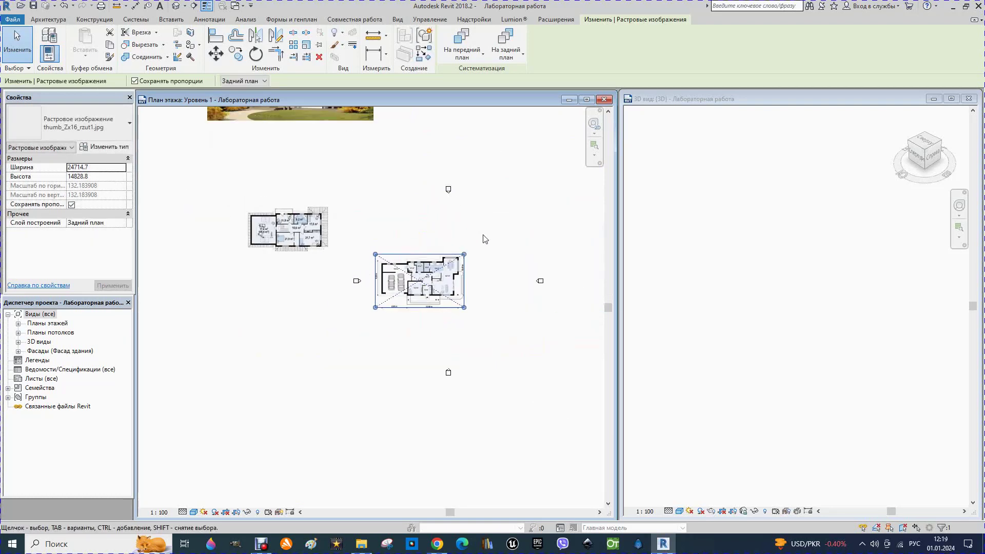
left_click_drag(431, 290, 458, 289)
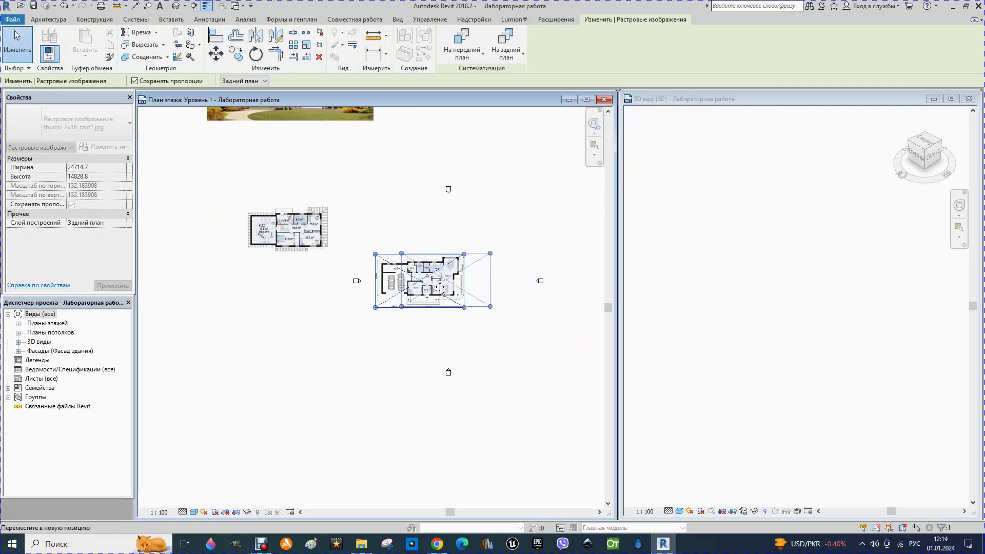
scroll(444, 294, "up", 2)
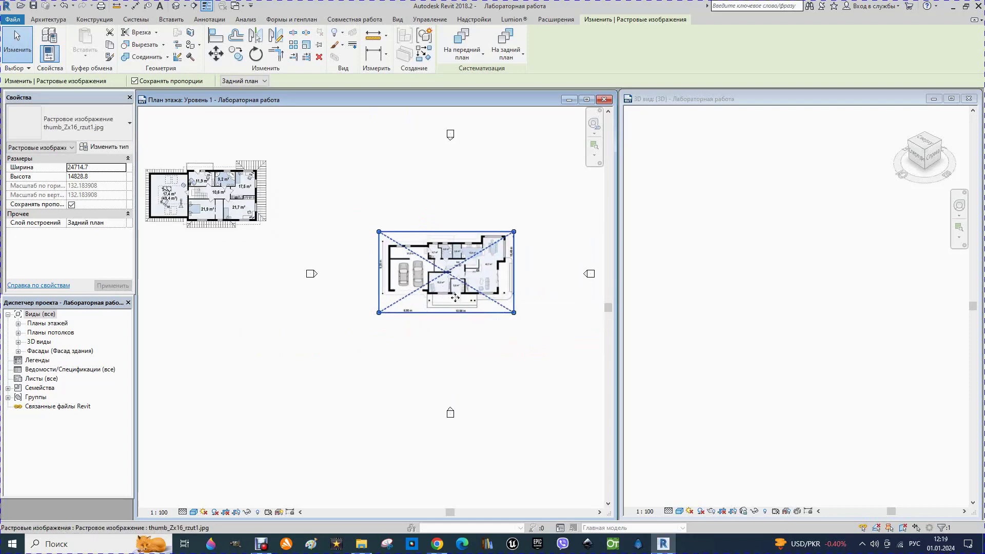
scroll(455, 298, "up", 2)
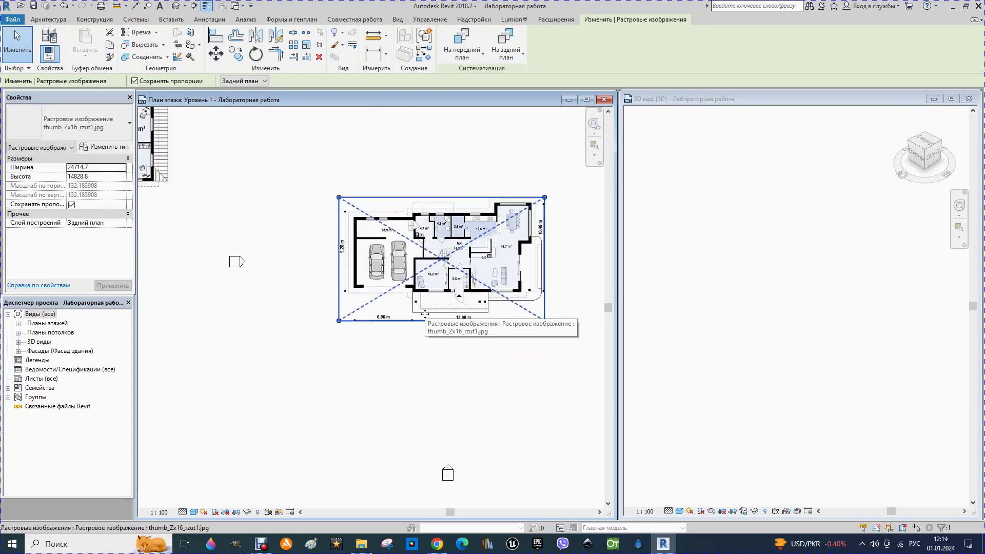
scroll(381, 306, "up", 1)
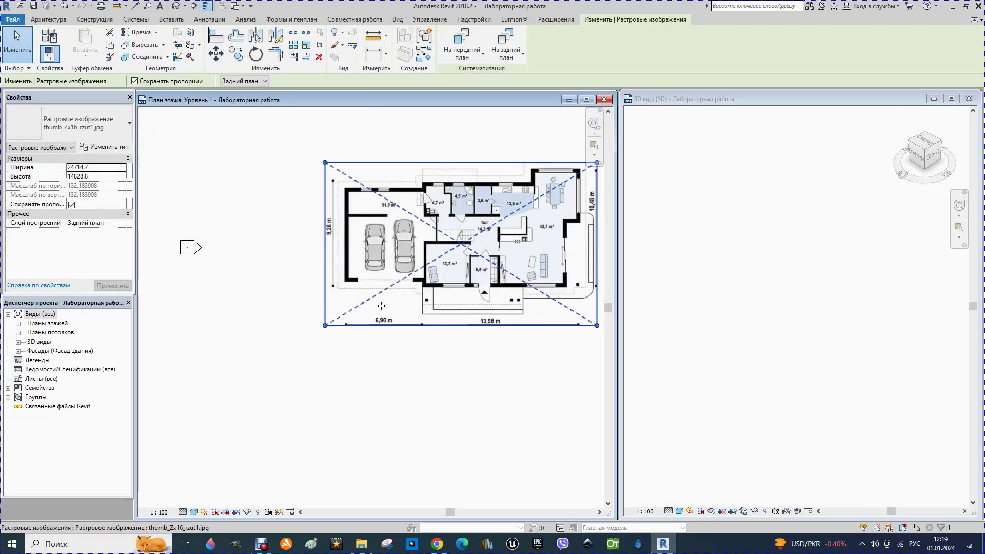
scroll(381, 307, "down", 1)
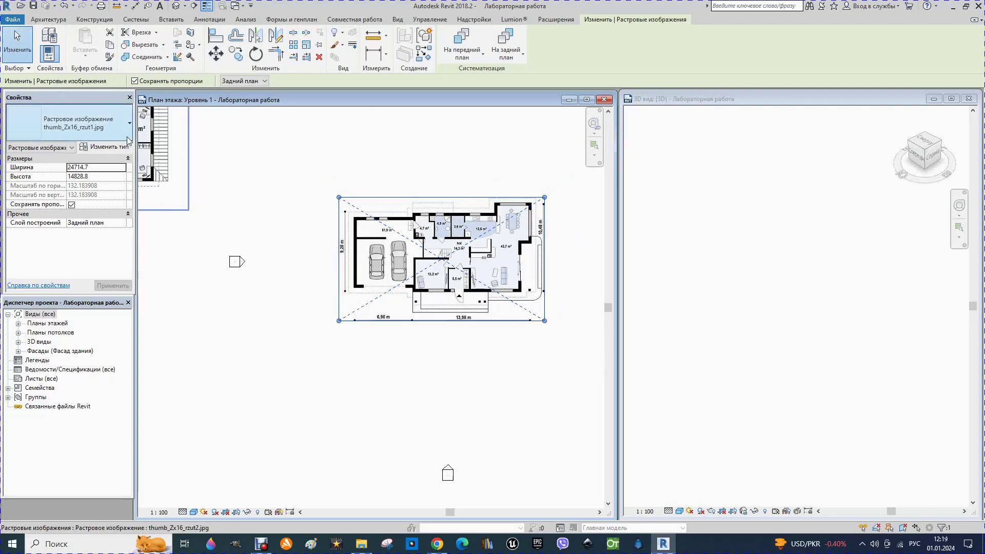
Step: Draw vertical grids 1 and 2 from the garage and next wall corners to below the plan
left_click(51, 19)
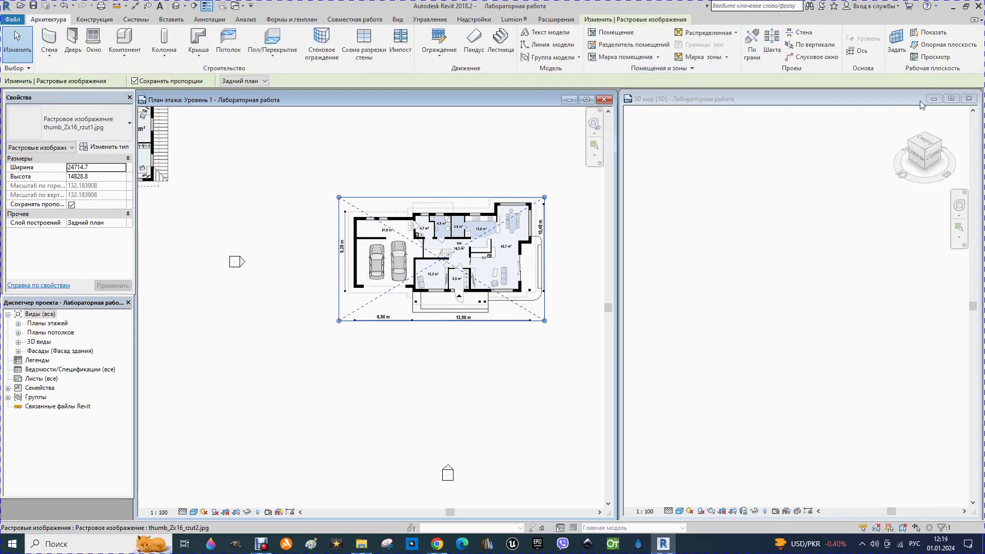
left_click(862, 51)
scroll(347, 246, "up", 2)
scroll(347, 246, "up", 2)
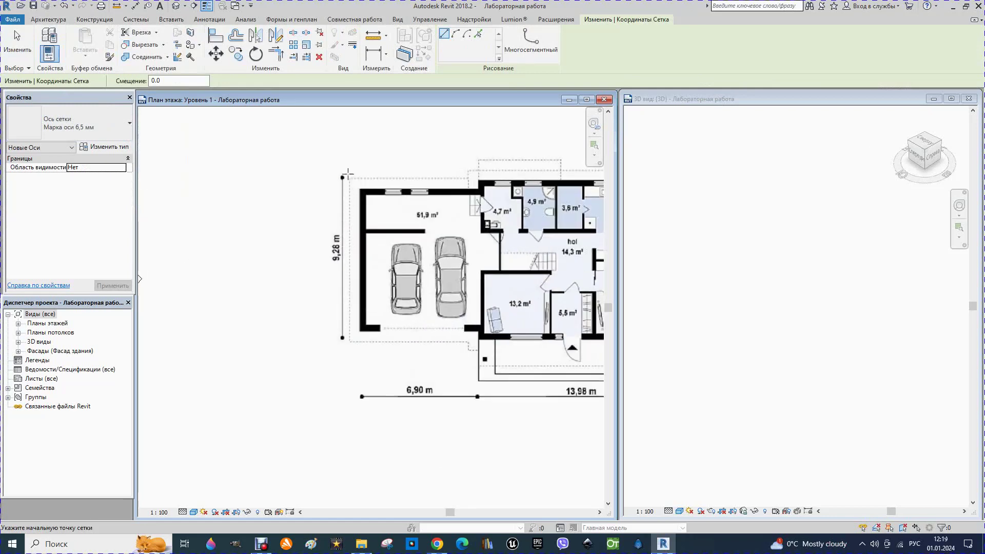
scroll(365, 345, "down", 1)
scroll(336, 292, "down", 1)
scroll(340, 397, "up", 2)
scroll(302, 354, "down", 1)
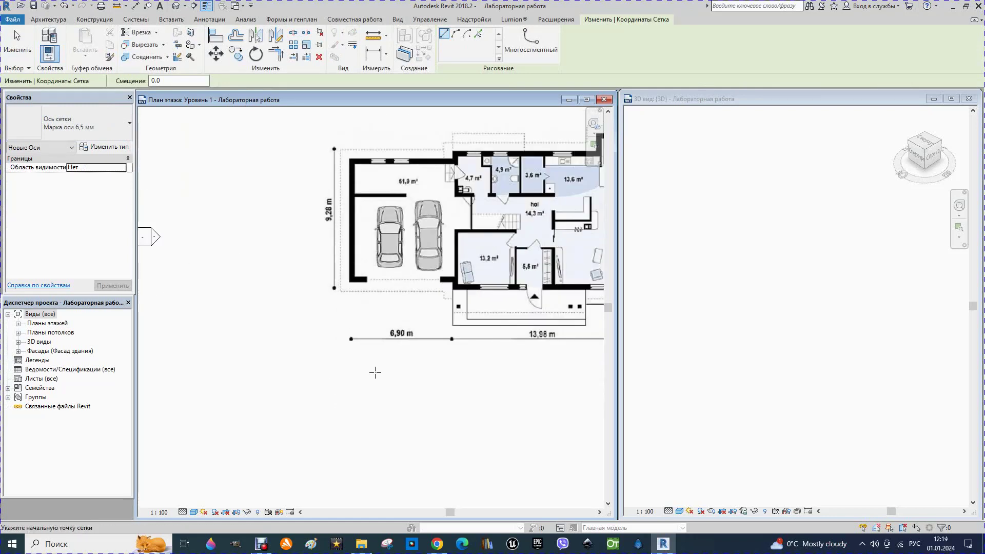
scroll(375, 373, "up", 2)
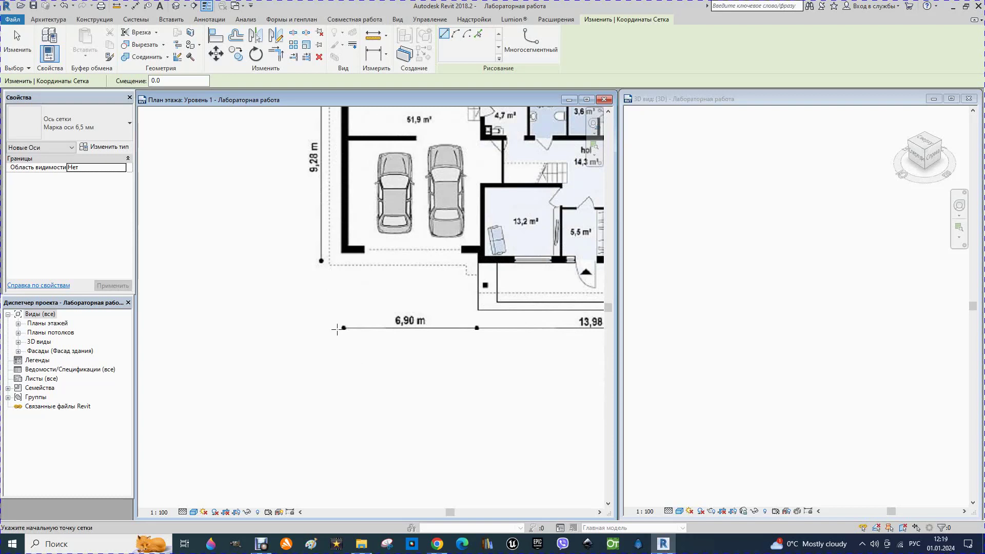
left_click(345, 248)
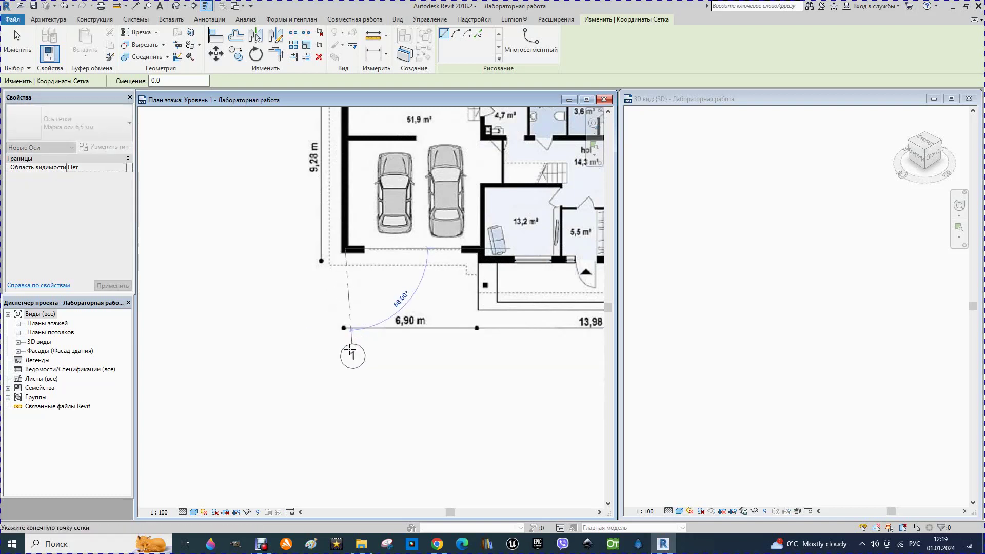
left_click(346, 356)
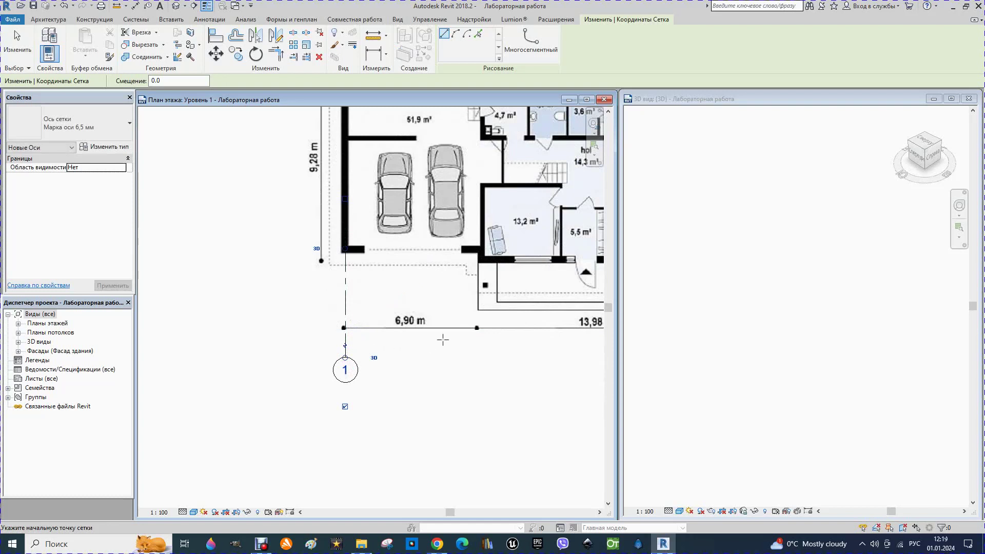
scroll(479, 259, "up", 1)
scroll(480, 259, "down", 1)
scroll(468, 261, "up", 1)
scroll(468, 260, "up", 1)
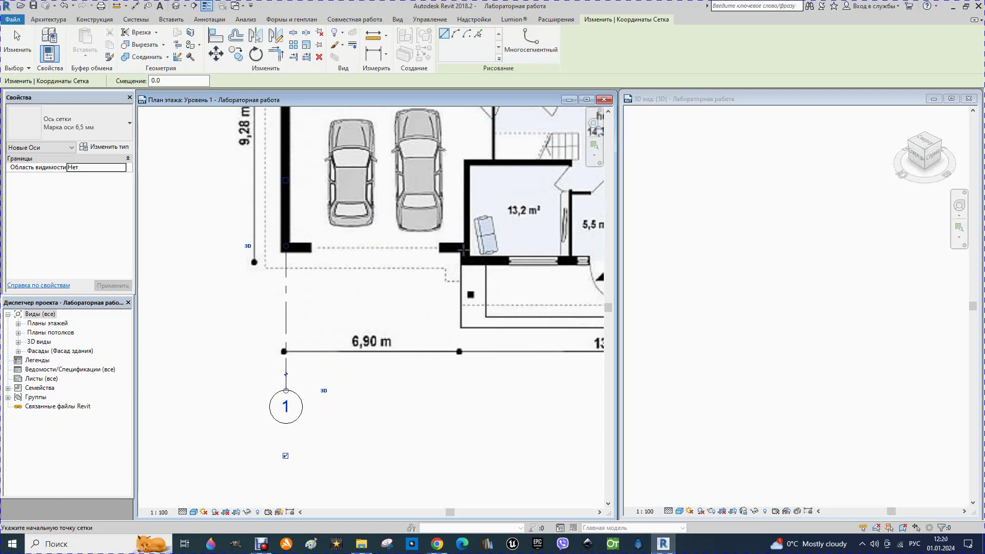
left_click(466, 252)
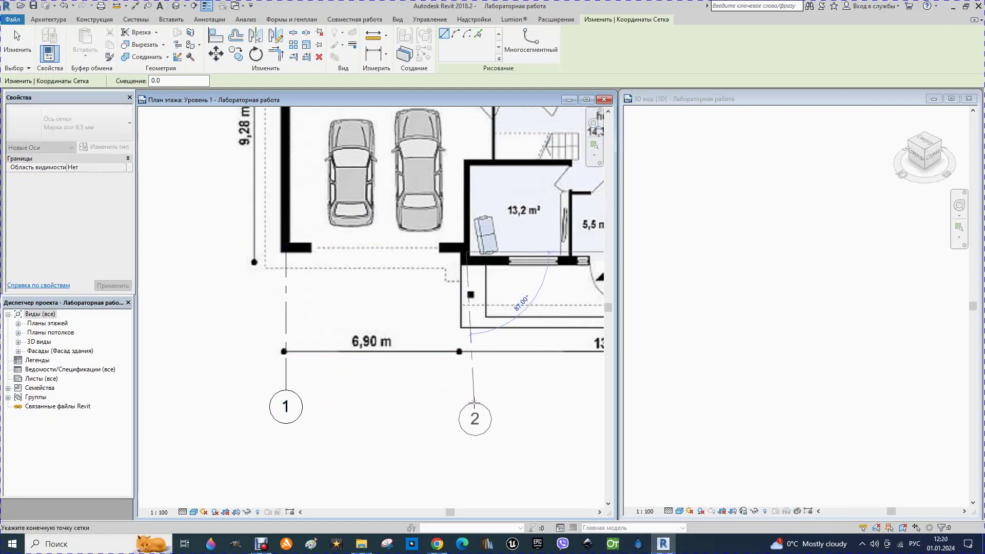
left_click(464, 390)
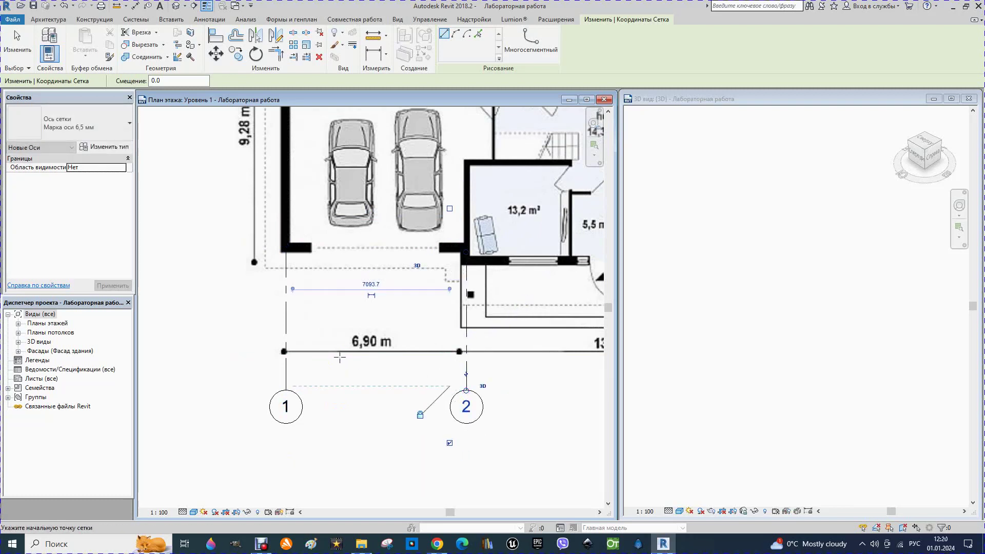
Step: Draw vertical grids 3, 4 and 5 at the entrance, right wall and right edge, ending below the plan
scroll(338, 356, "down", 1)
scroll(338, 356, "down", 1)
scroll(337, 355, "down", 1)
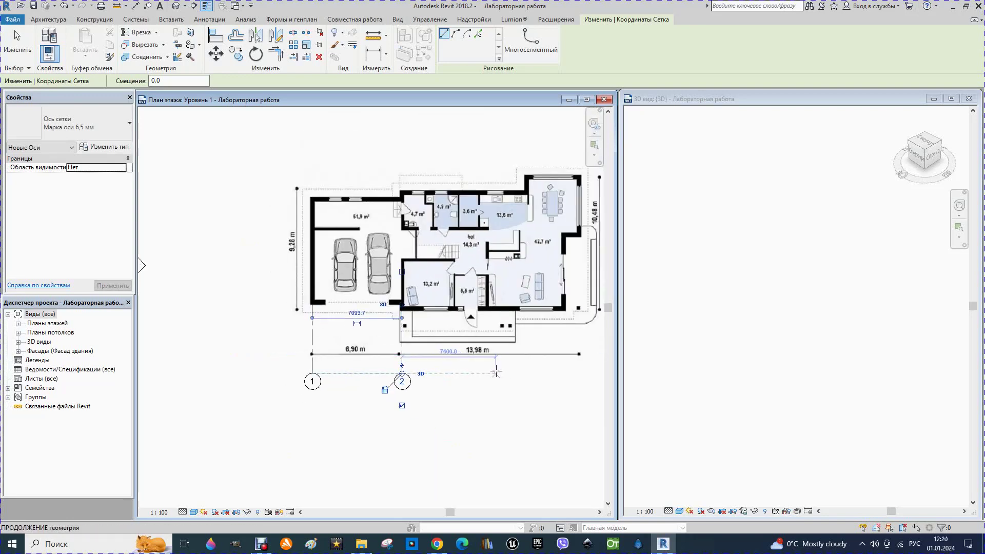
scroll(502, 367, "up", 1)
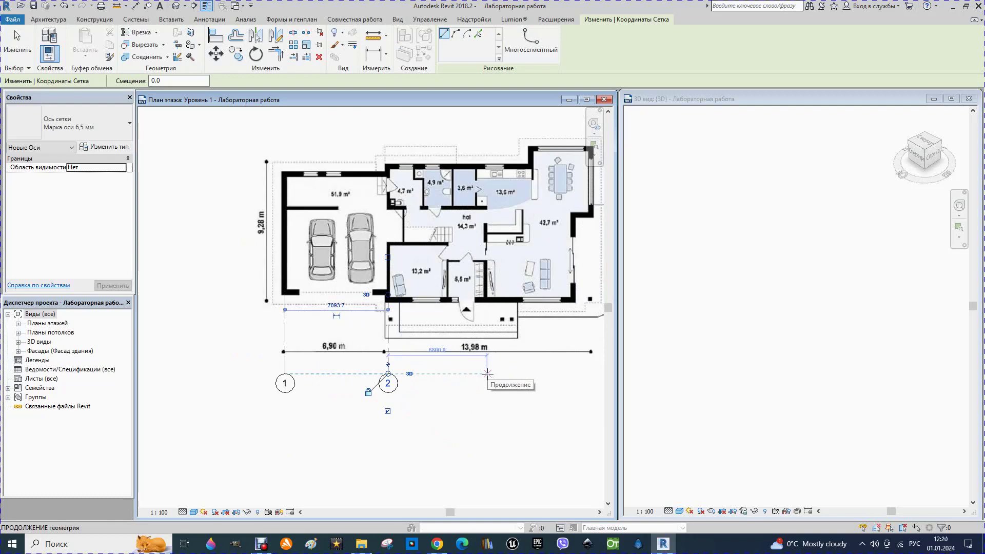
scroll(464, 326, "up", 2)
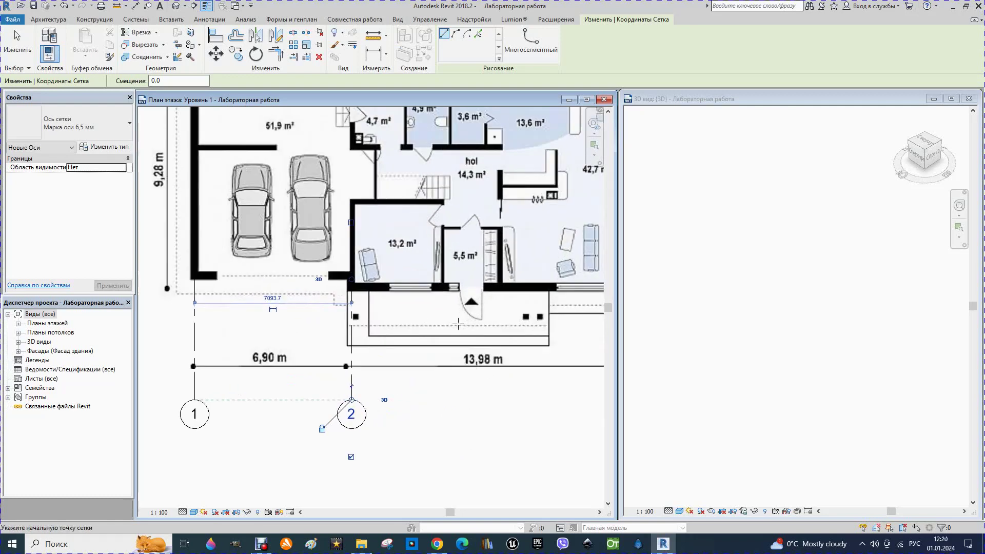
scroll(458, 324, "down", 1)
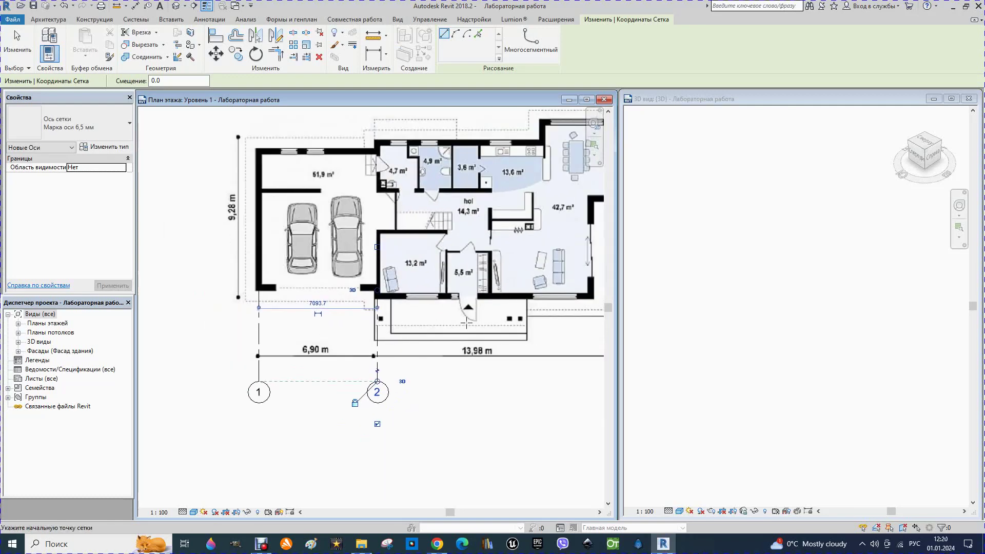
scroll(494, 317, "up", 2)
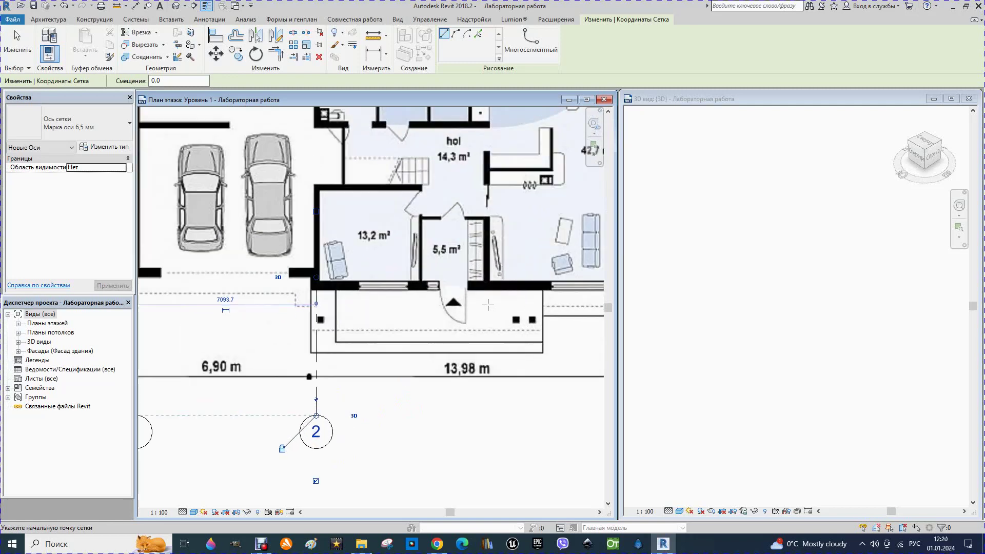
left_click(486, 264)
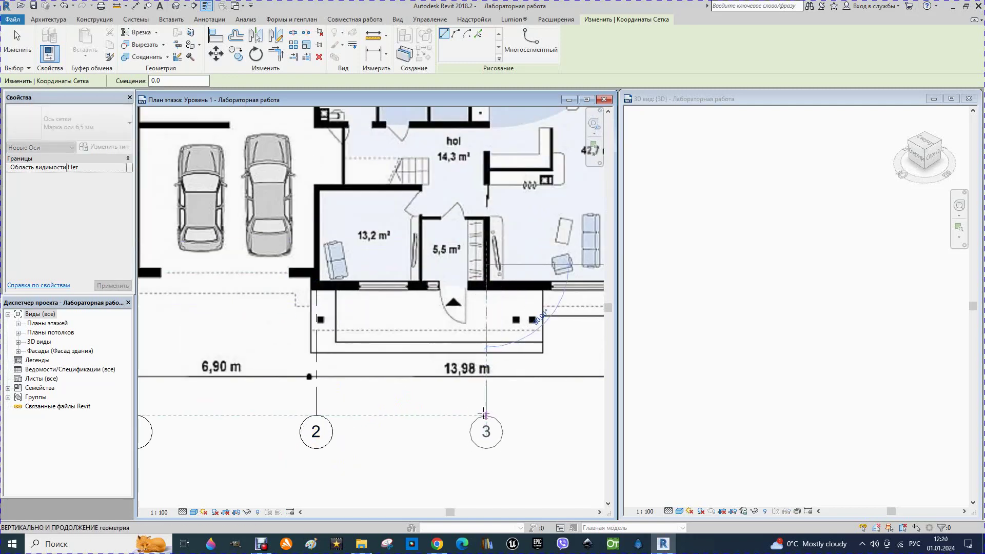
left_click(482, 412)
scroll(318, 333, "down", 2)
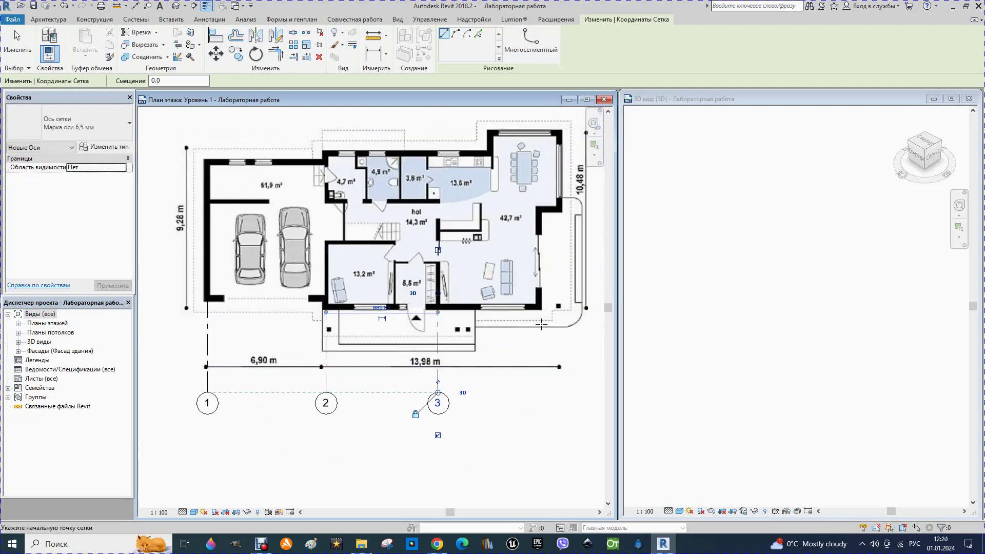
left_click(538, 302)
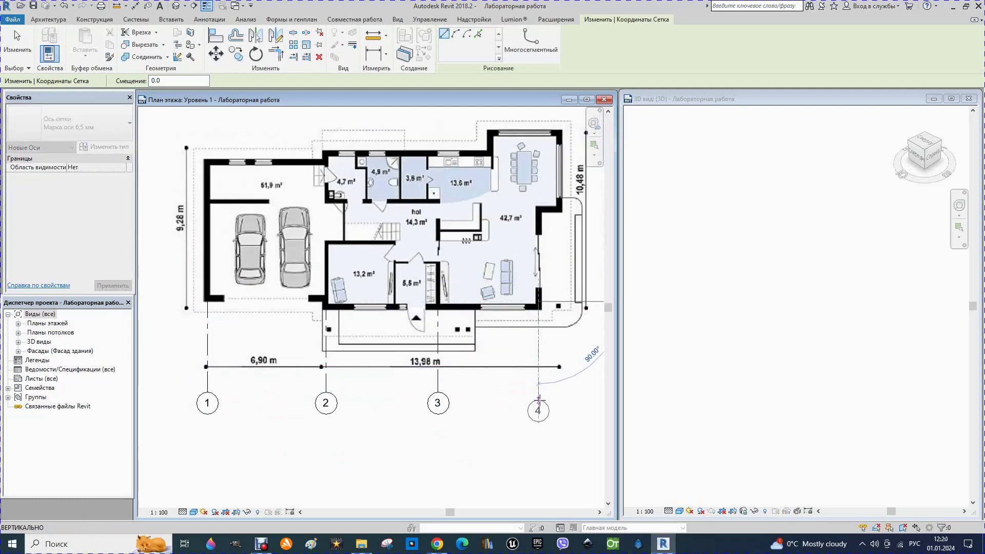
left_click(537, 392)
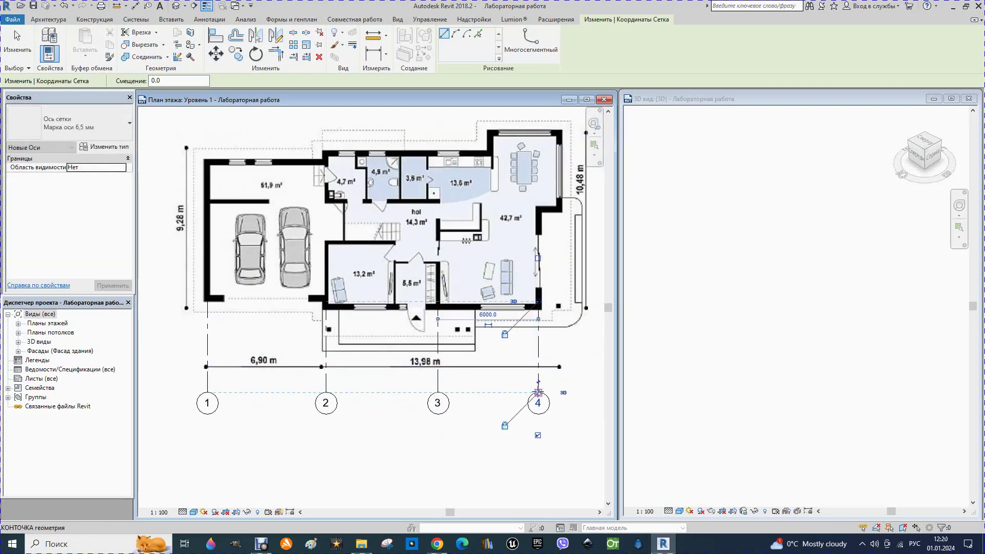
left_click(559, 207)
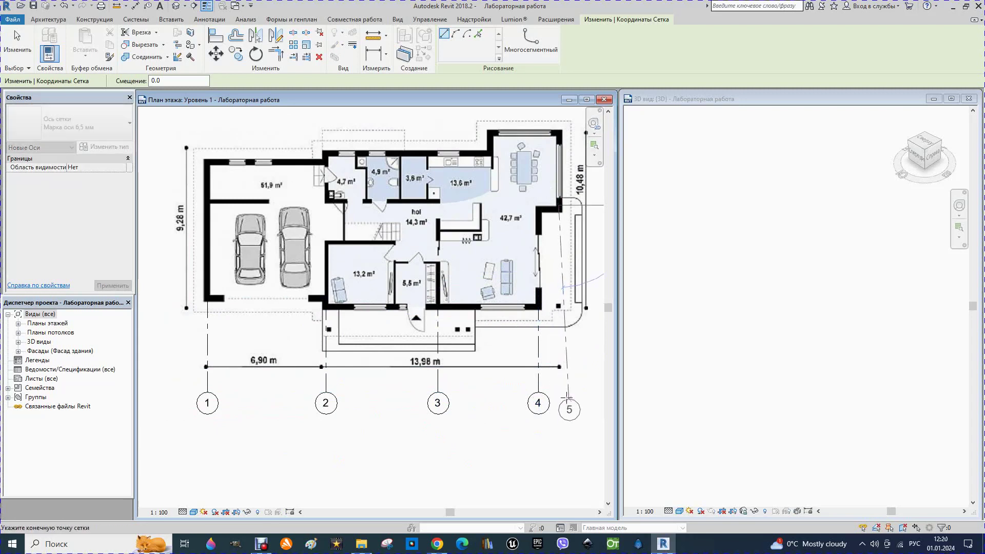
left_click(559, 393)
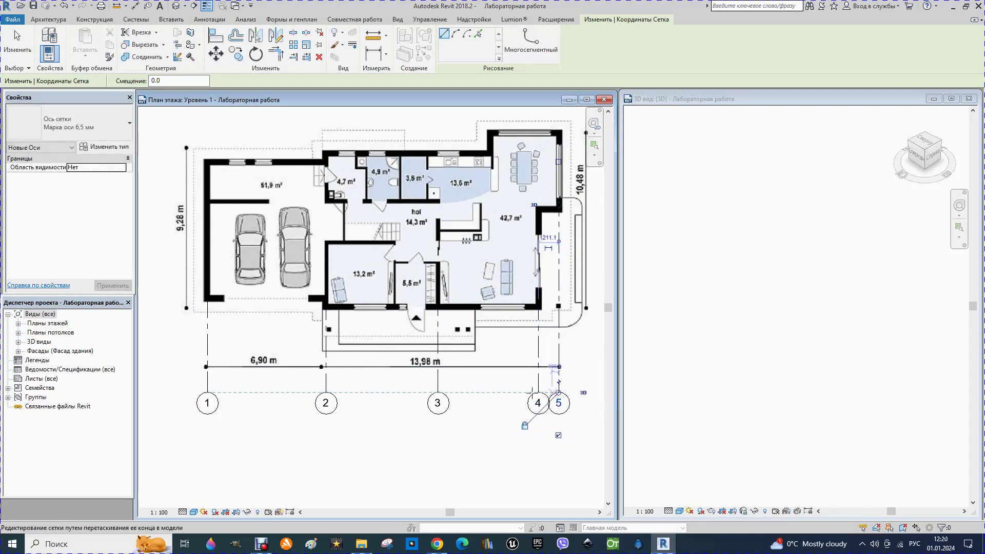
scroll(468, 379, "down", 1)
scroll(562, 336, "up", 1)
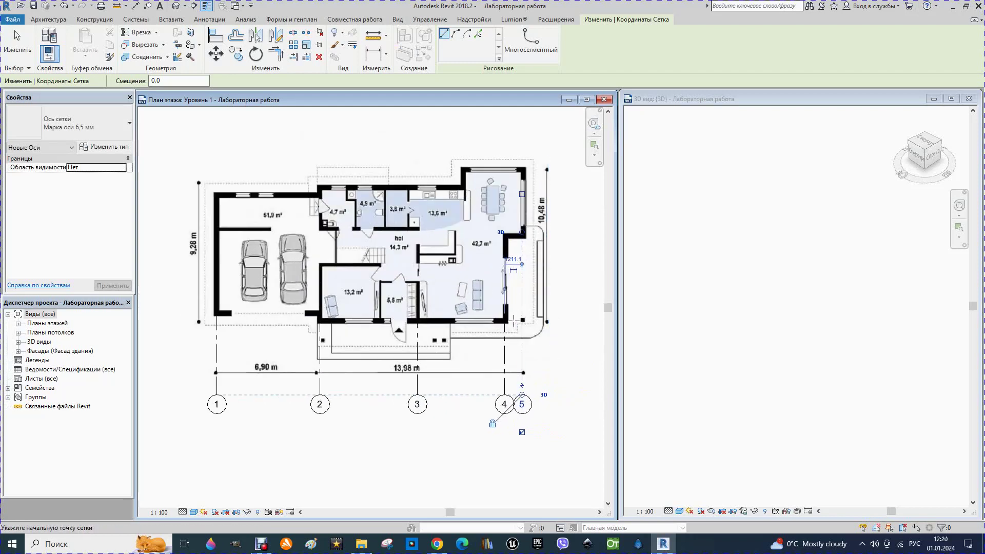
scroll(582, 350, "down", 1)
scroll(568, 351, "up", 1)
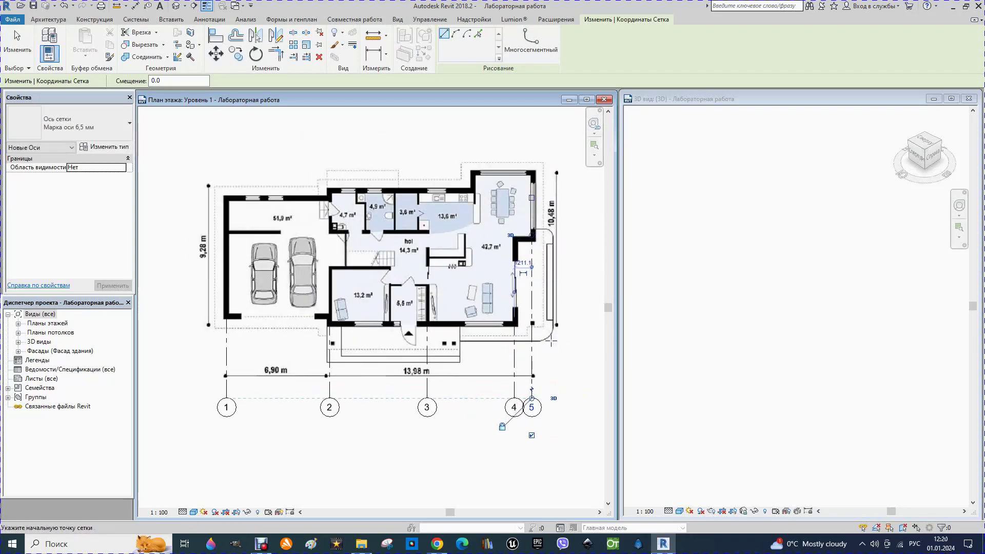
Step: Draw horizontal grids А, Б and В ending left of the plan, renaming the first bubble to А
left_click(226, 315)
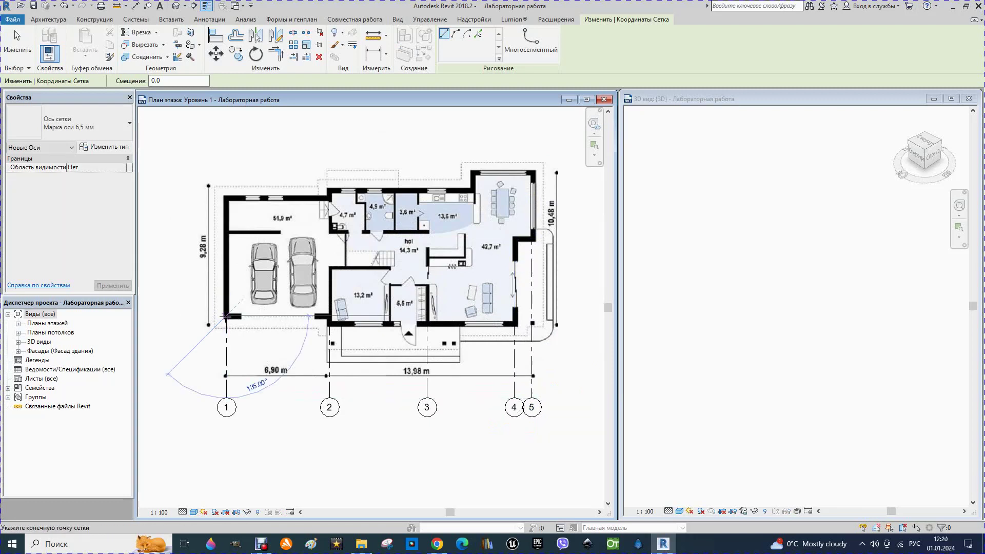
left_click(187, 314)
type("A")
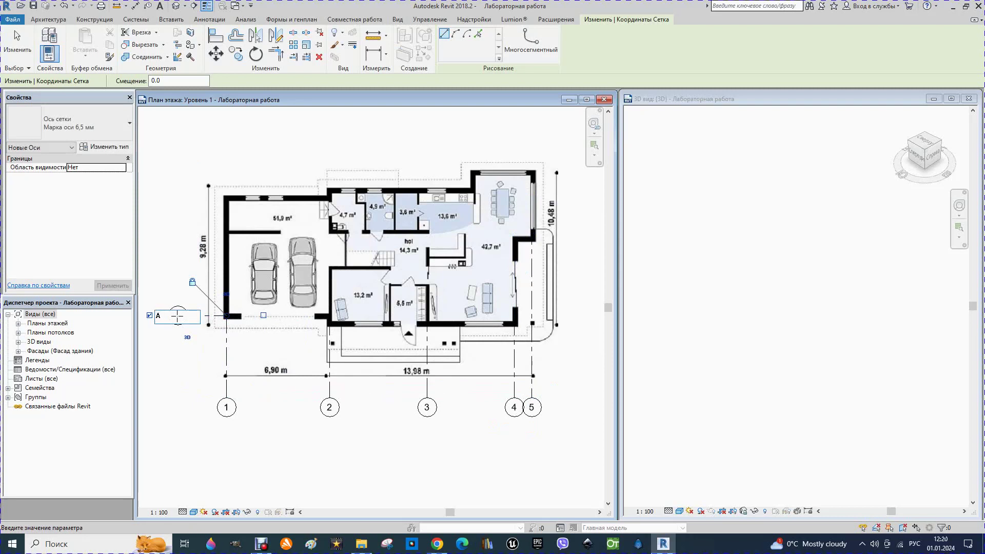
key("Return")
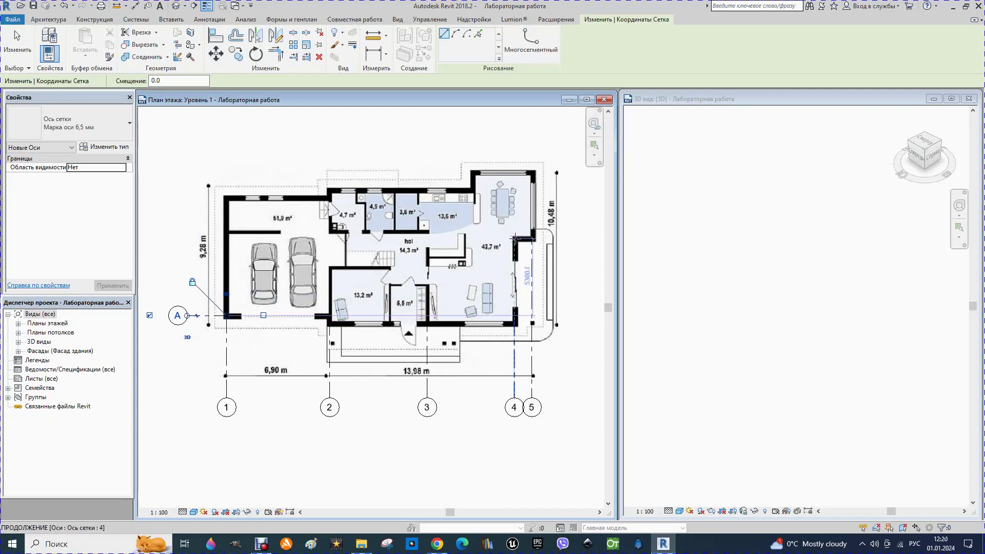
left_click(513, 237)
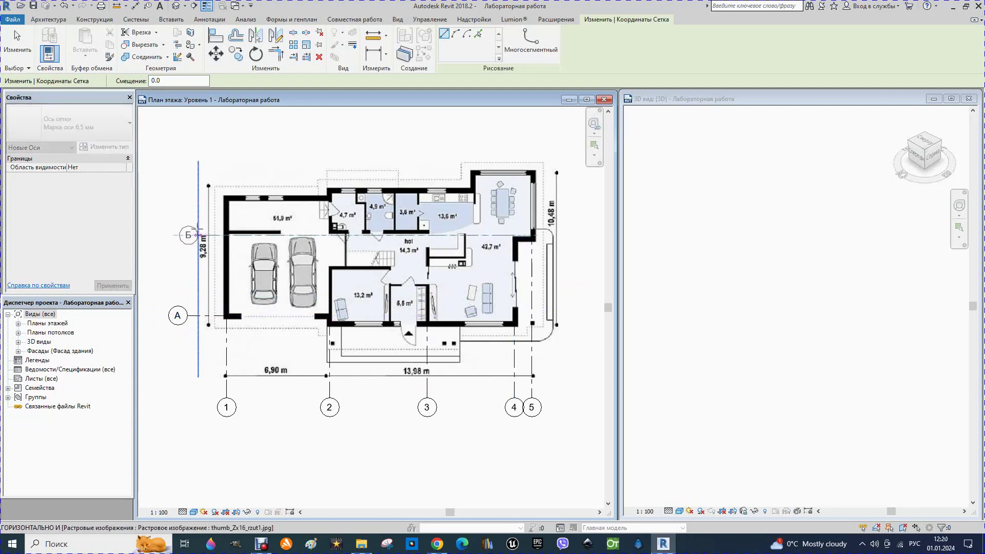
left_click(187, 234)
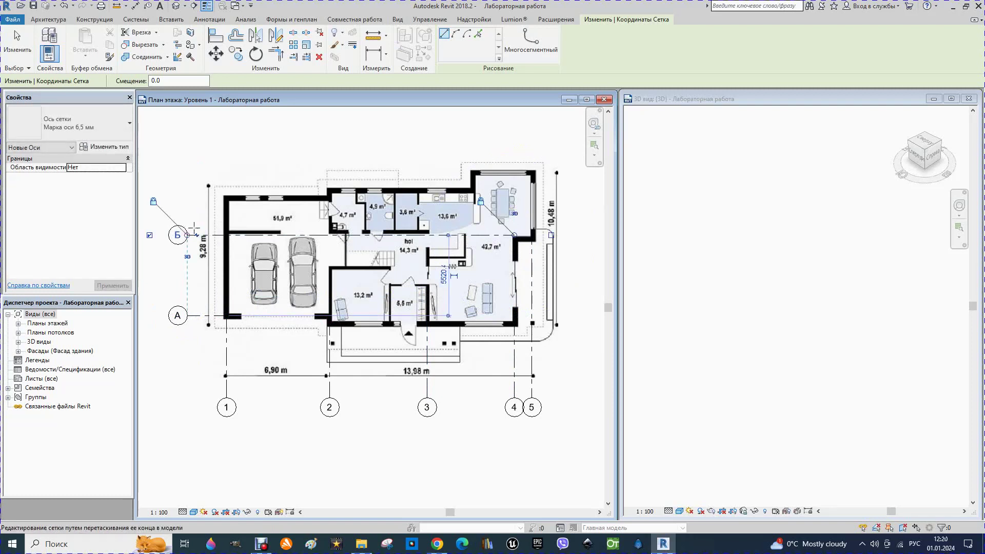
left_click(228, 197)
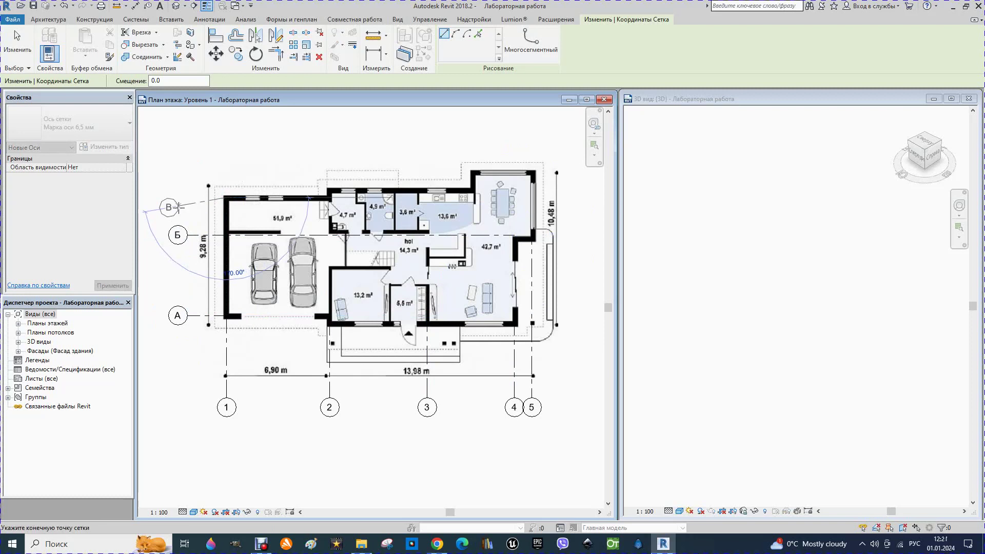
left_click(188, 197)
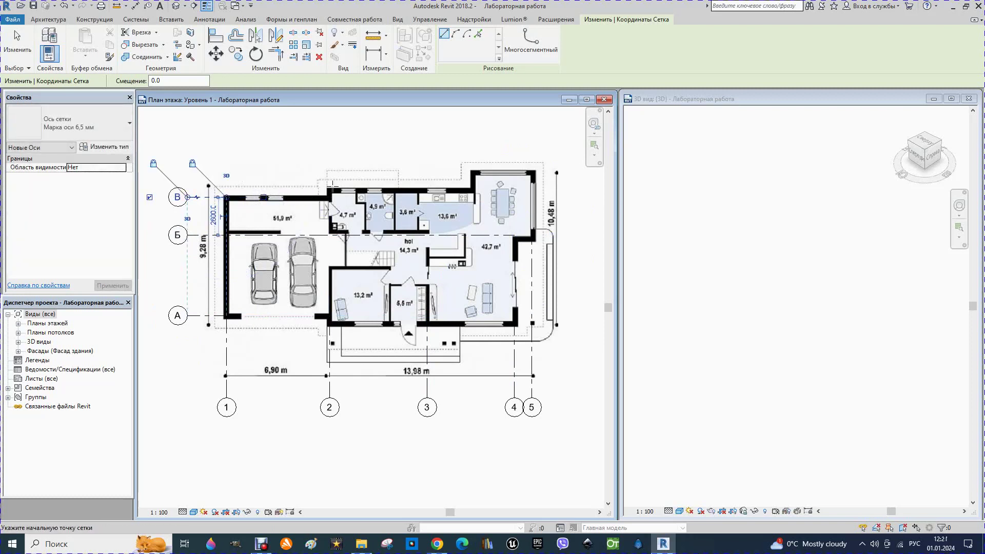
Step: Add horizontal grids Г and Д near the top of the plan, then exit the Grid tool
left_click(328, 190)
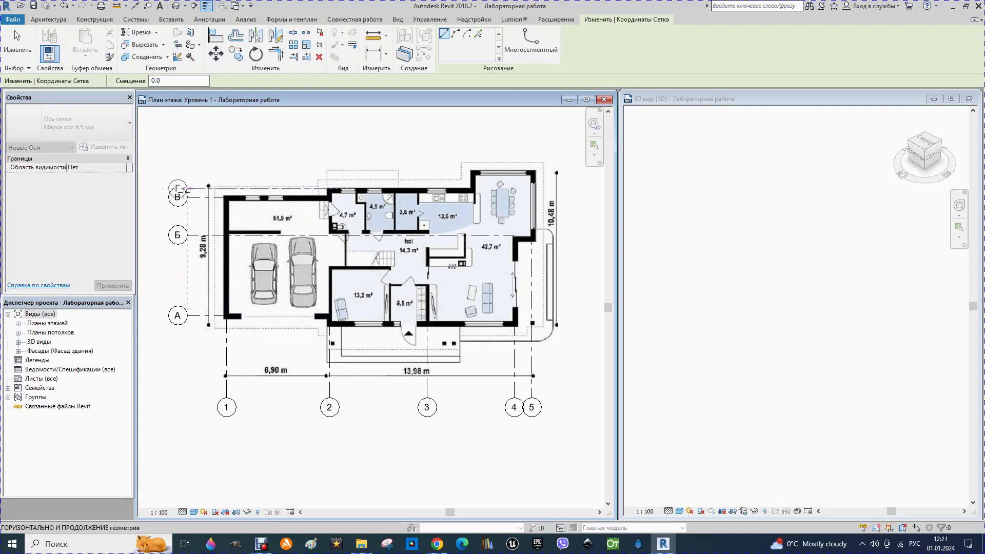
left_click(188, 189)
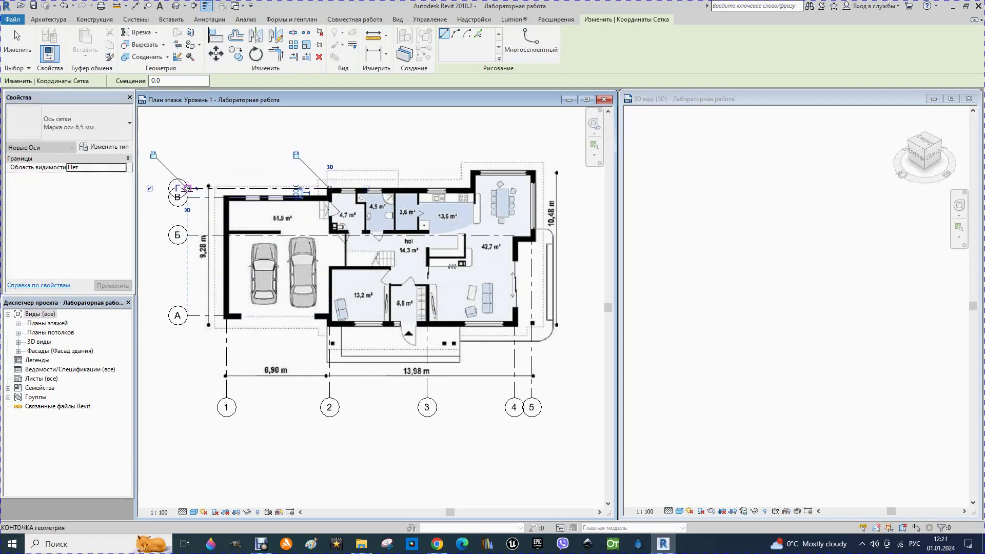
left_click(472, 172)
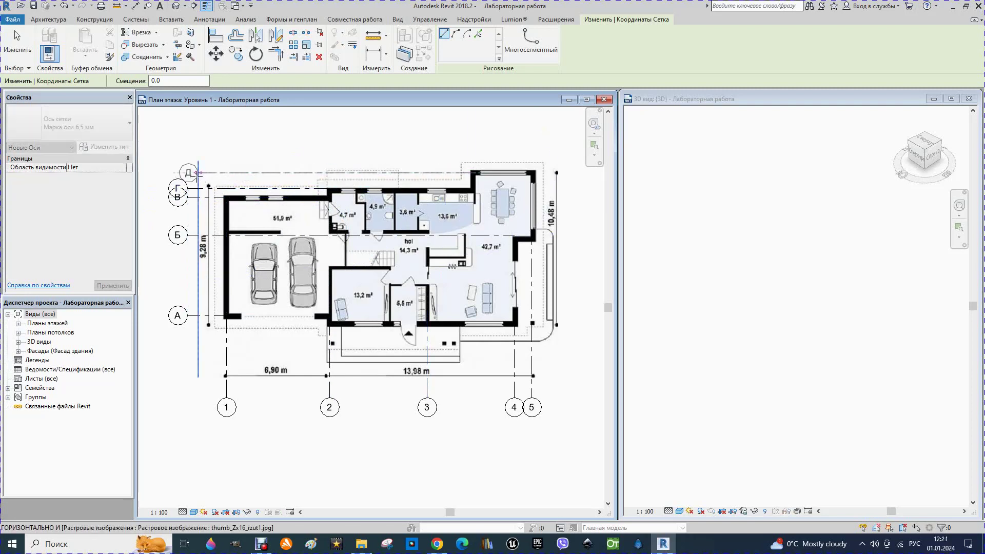
left_click(185, 173)
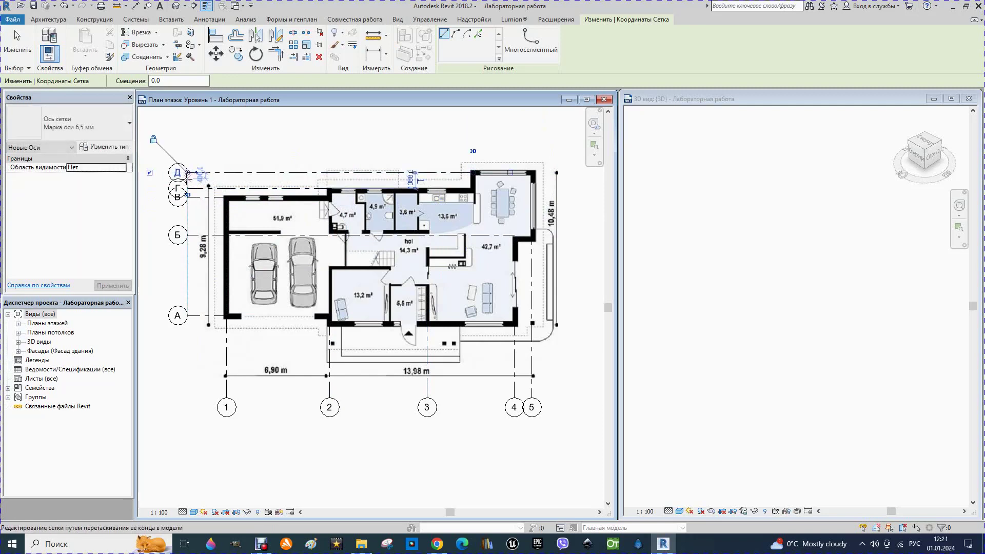
key("Escape")
key("Escape")
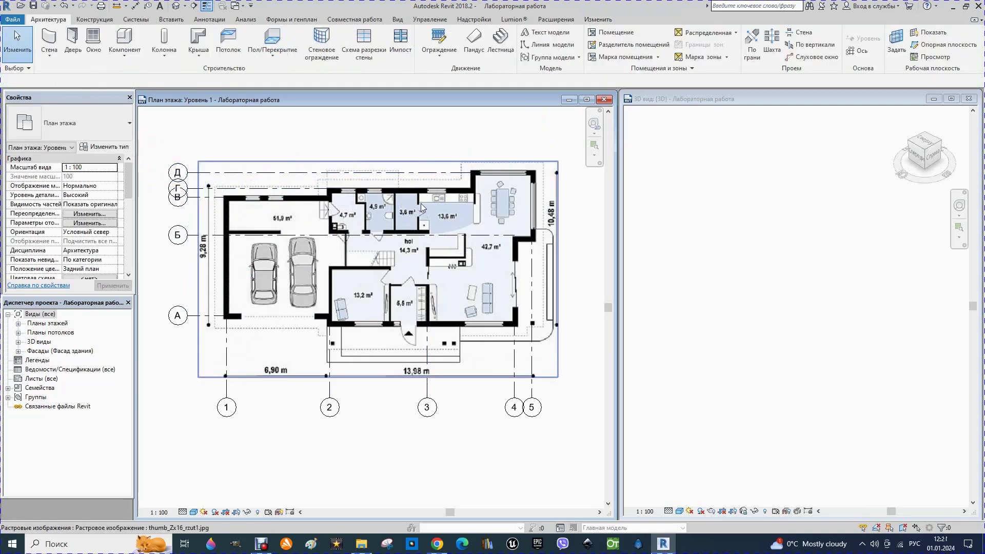
Step: Place an aligned dimension chain across grids 1–5 (7094, 6691, 6000, 1211)
scroll(423, 203, "down", 1)
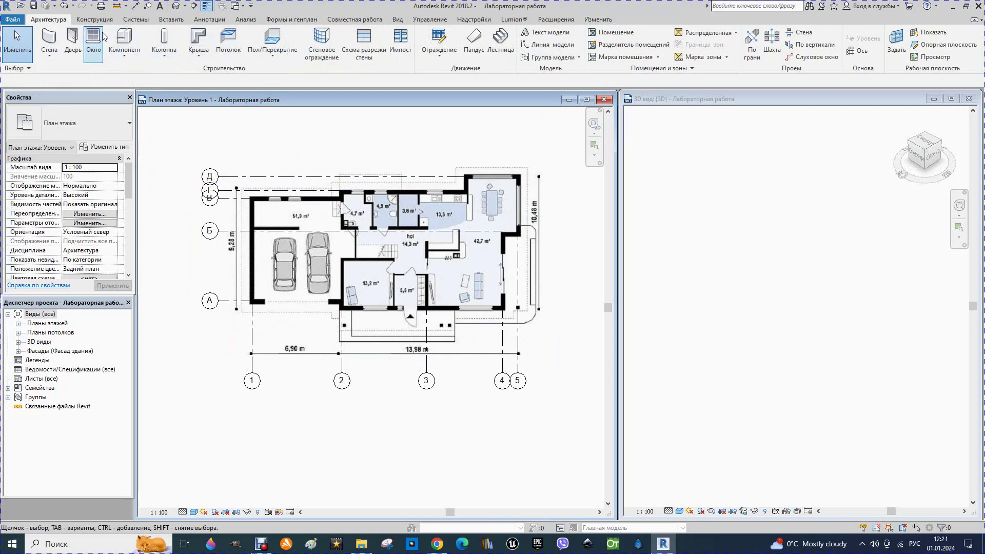
left_click(218, 21)
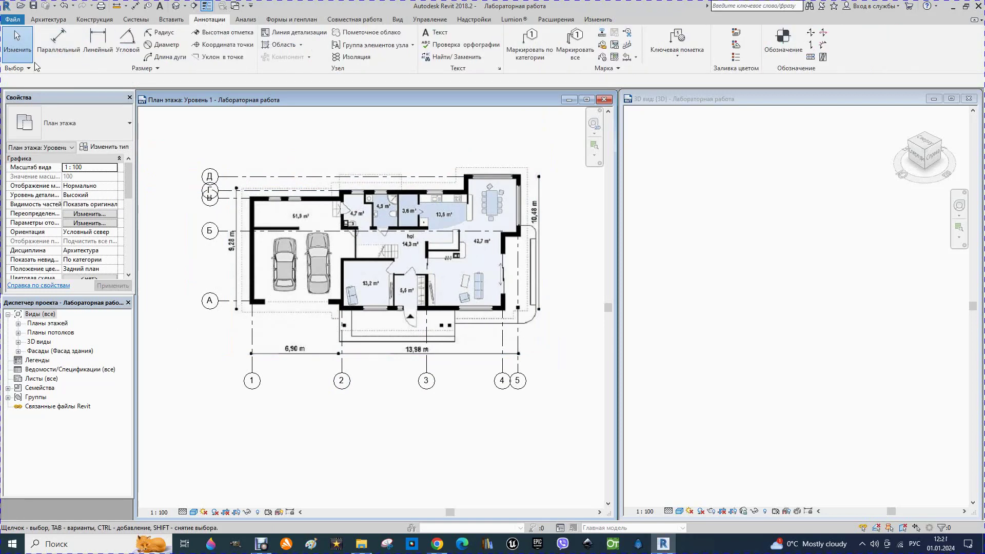
left_click(56, 41)
scroll(270, 388, "up", 2)
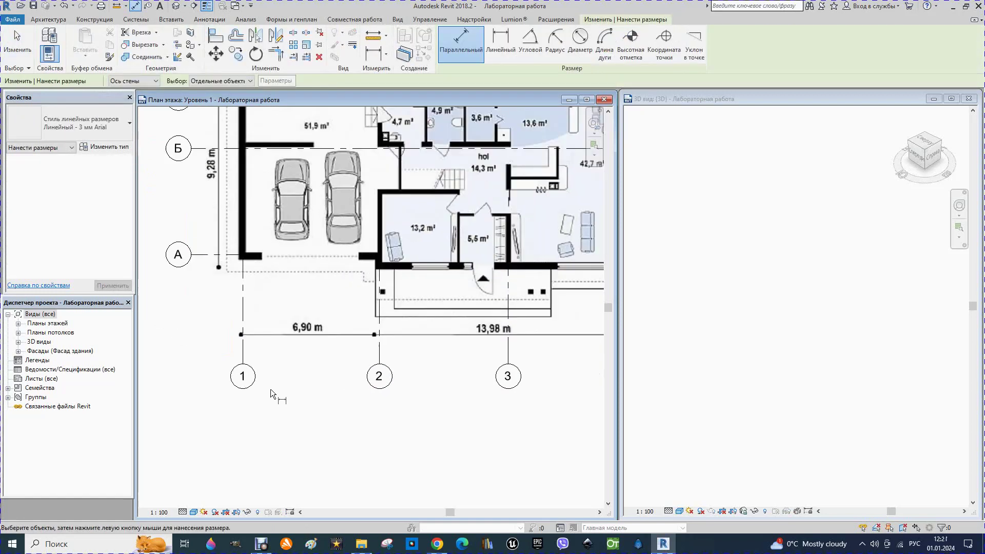
left_click(242, 344)
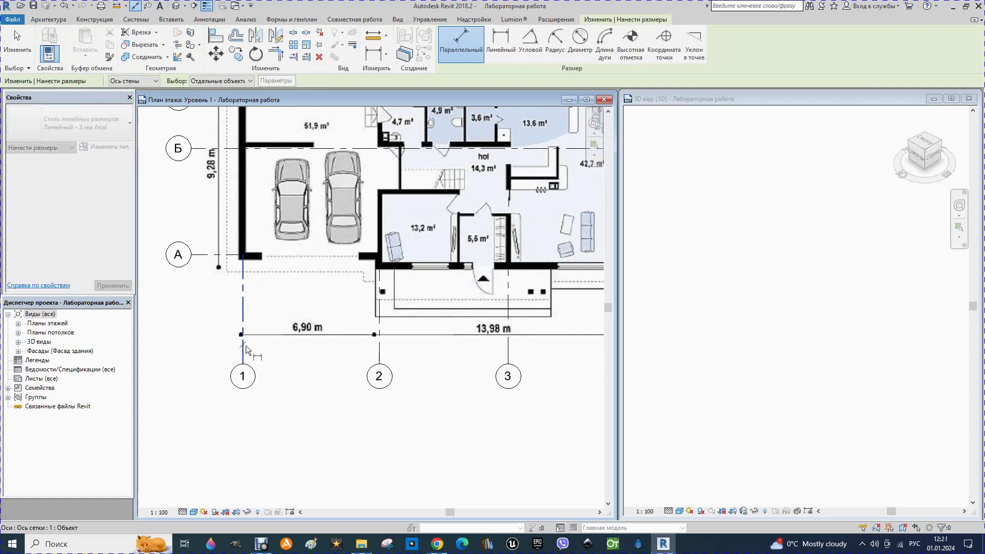
left_click(380, 346)
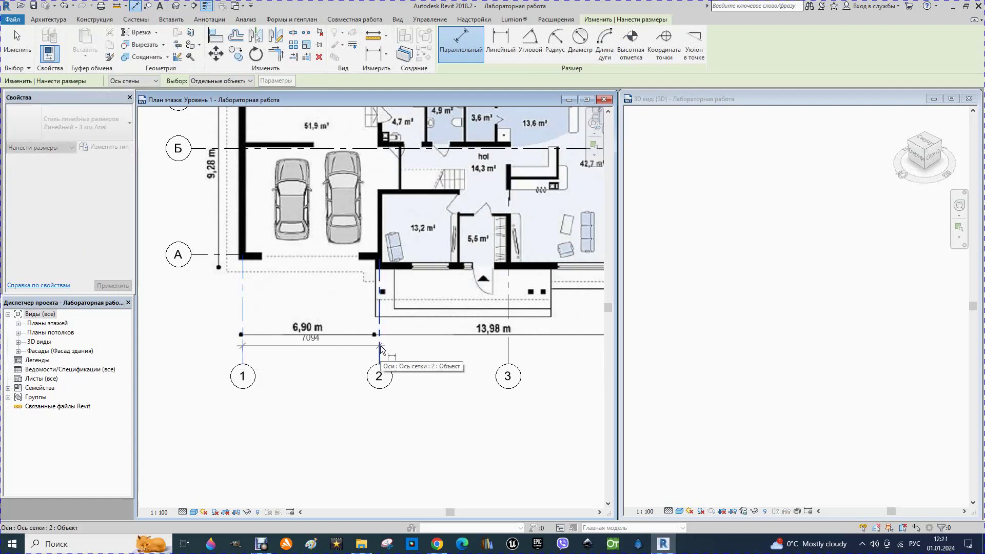
left_click(508, 349)
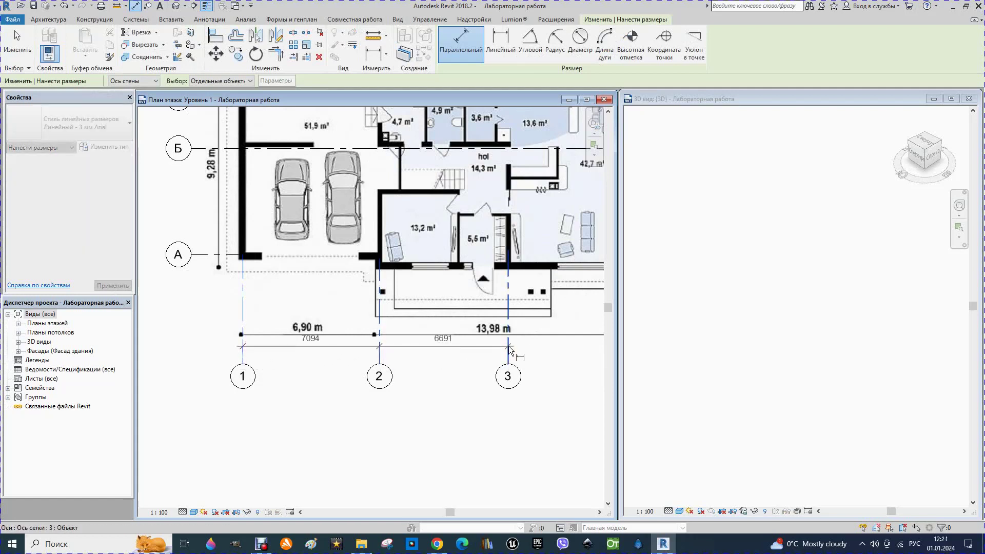
scroll(431, 346, "down", 1)
scroll(431, 345, "down", 1)
scroll(544, 349, "up", 1)
scroll(556, 347, "up", 1)
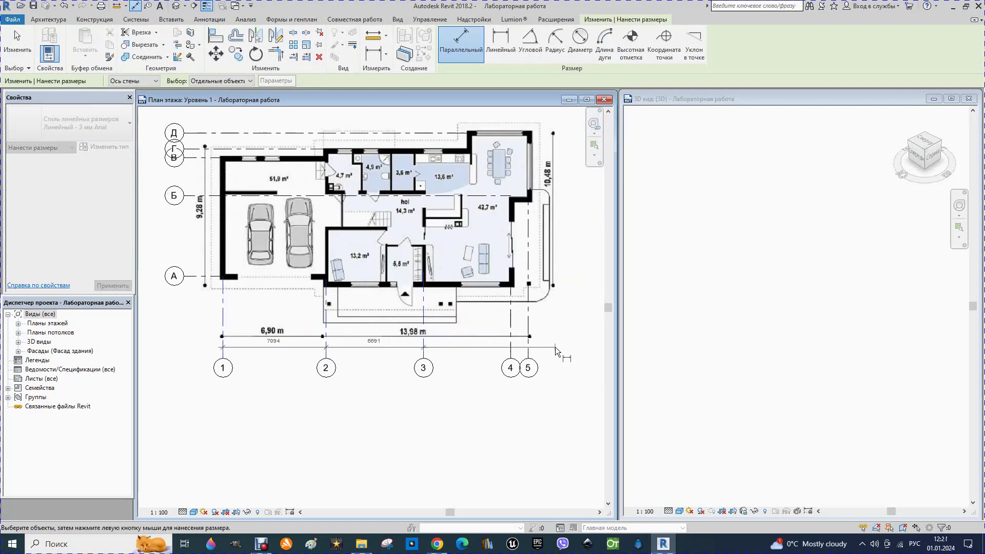
left_click(510, 350)
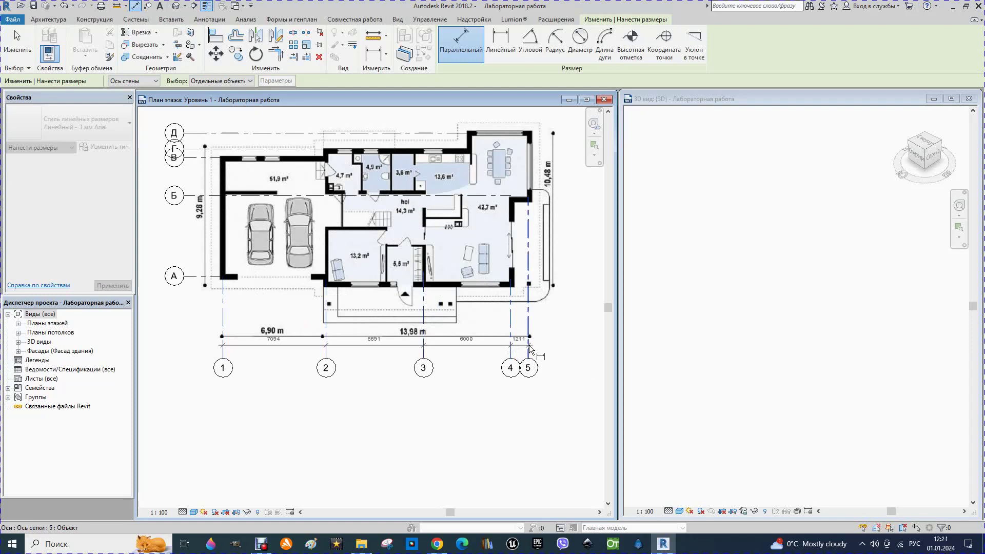
left_click(567, 348)
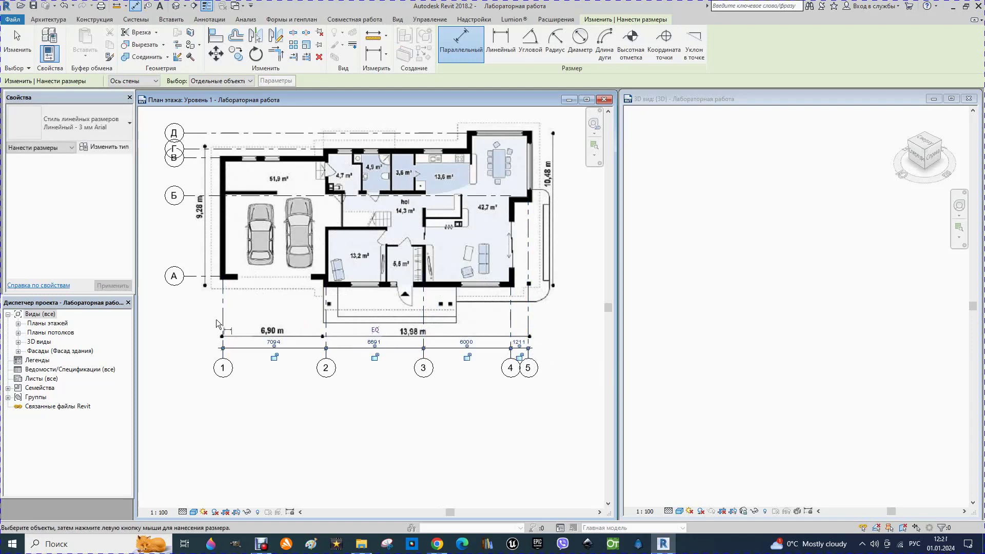
Step: Place a dimension chain left of the plan across grids А to Д (5520, 2600)
left_click(188, 279)
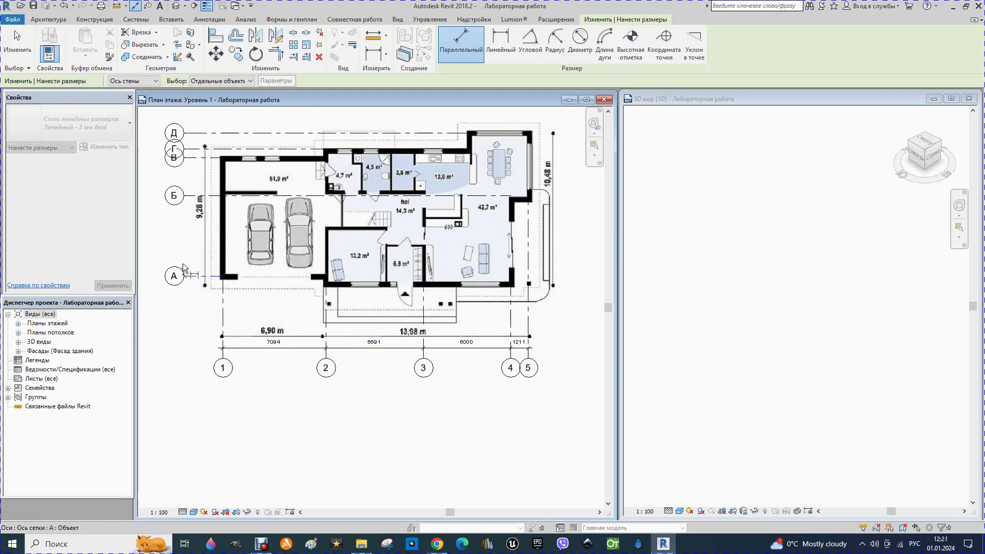
left_click(192, 197)
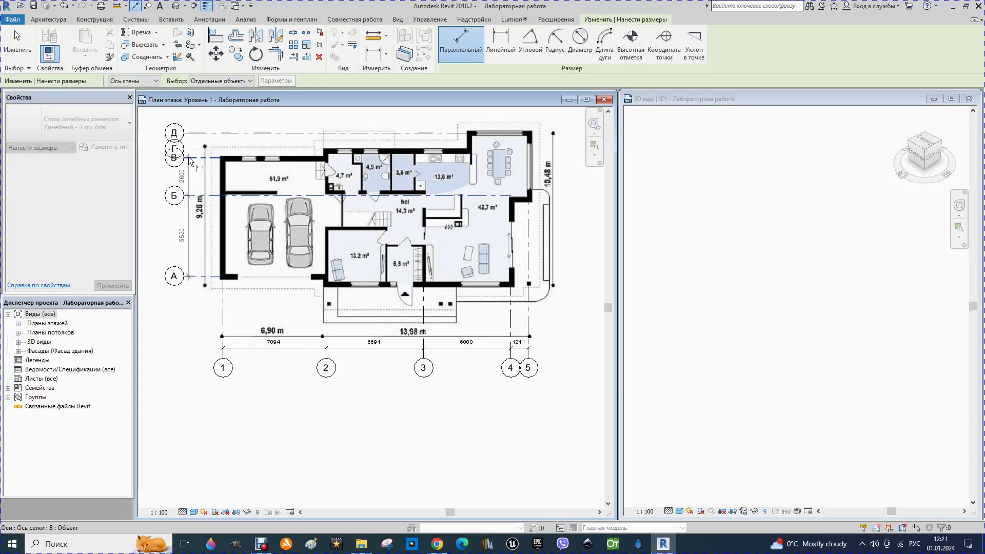
left_click(191, 157)
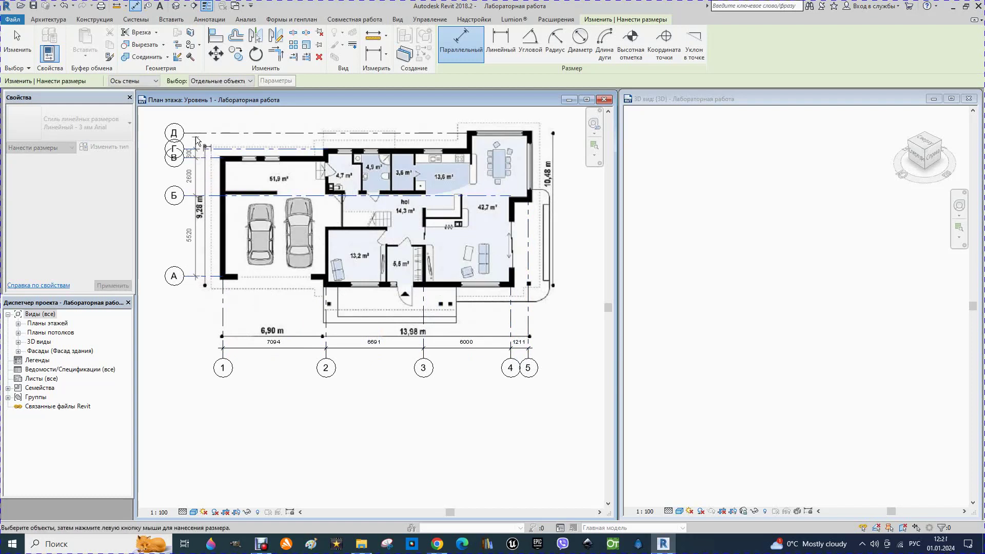
left_click(197, 134)
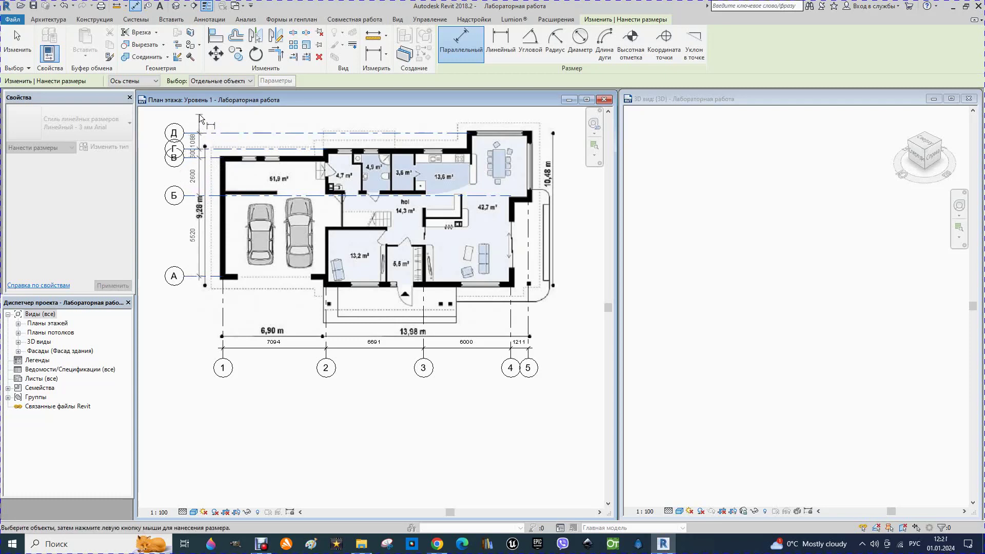
left_click(197, 122)
key("Escape")
key("Escape")
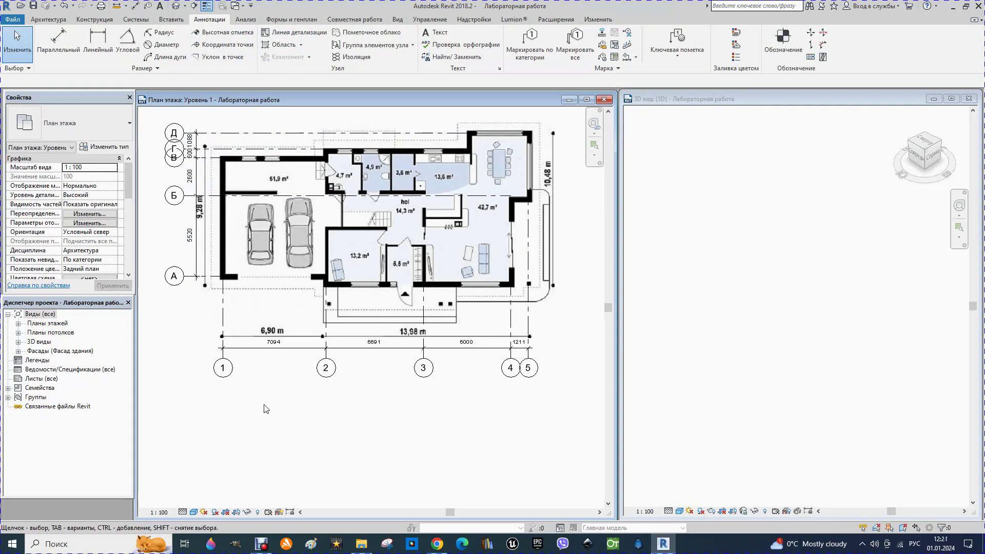
Step: Set the spacing between grids 1 and 2 to 7000, correcting an initial 6900
scroll(265, 409, "up", 2)
scroll(405, 350, "down", 1)
scroll(291, 366, "up", 1)
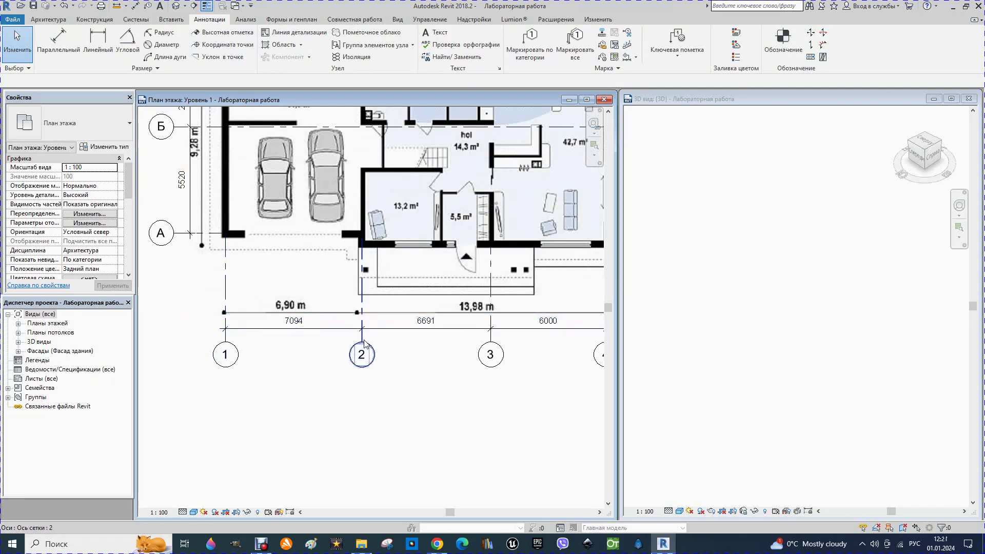
scroll(356, 345, "up", 2)
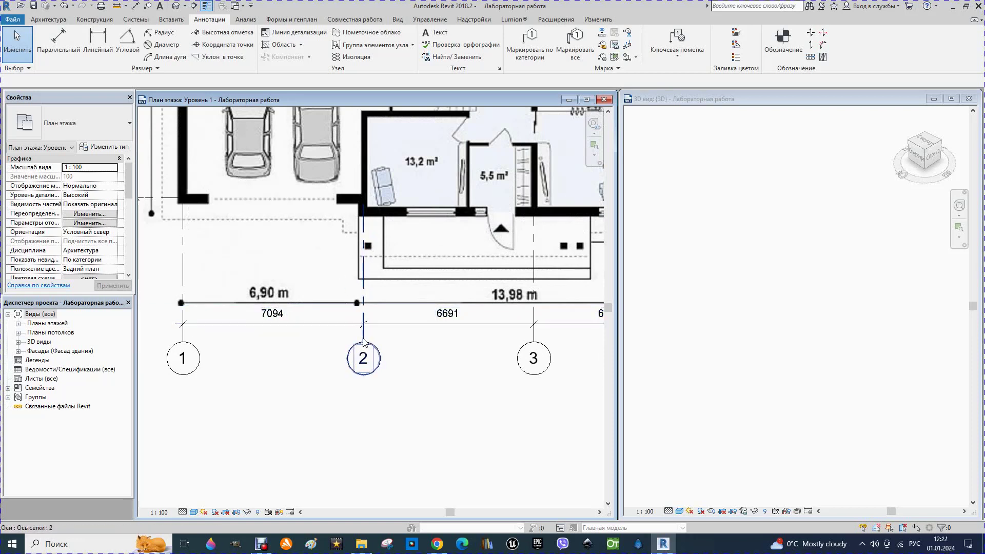
left_click(363, 342)
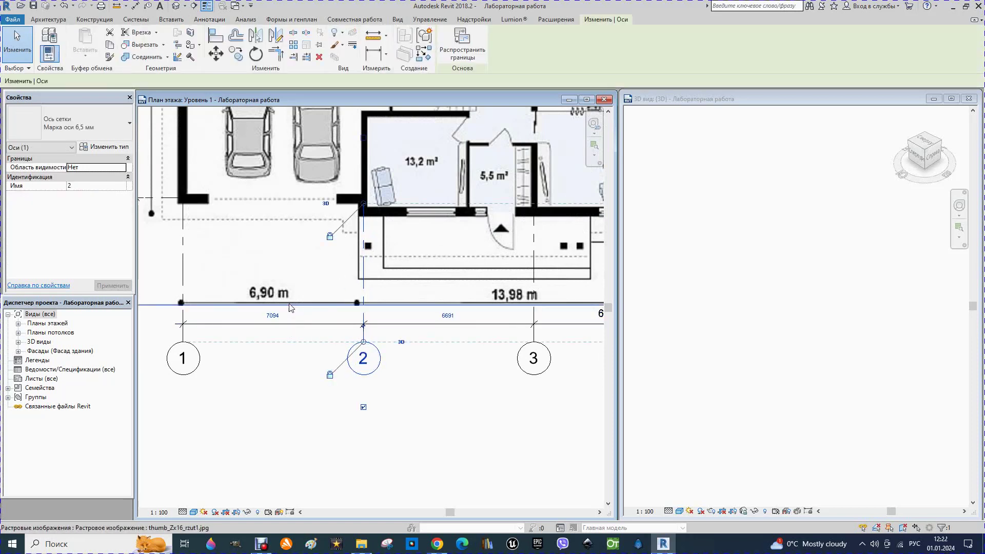
left_click(272, 317)
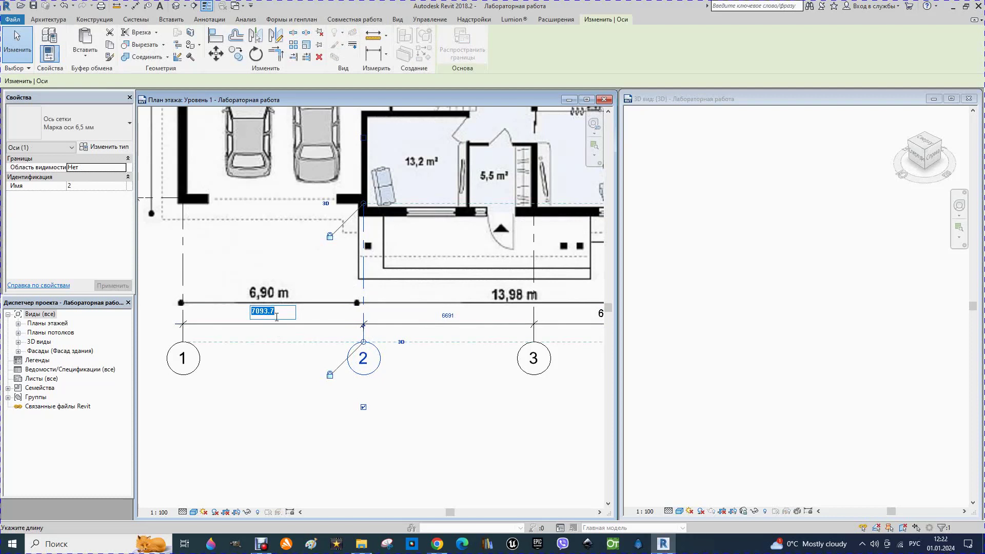
type("6900")
key("Return")
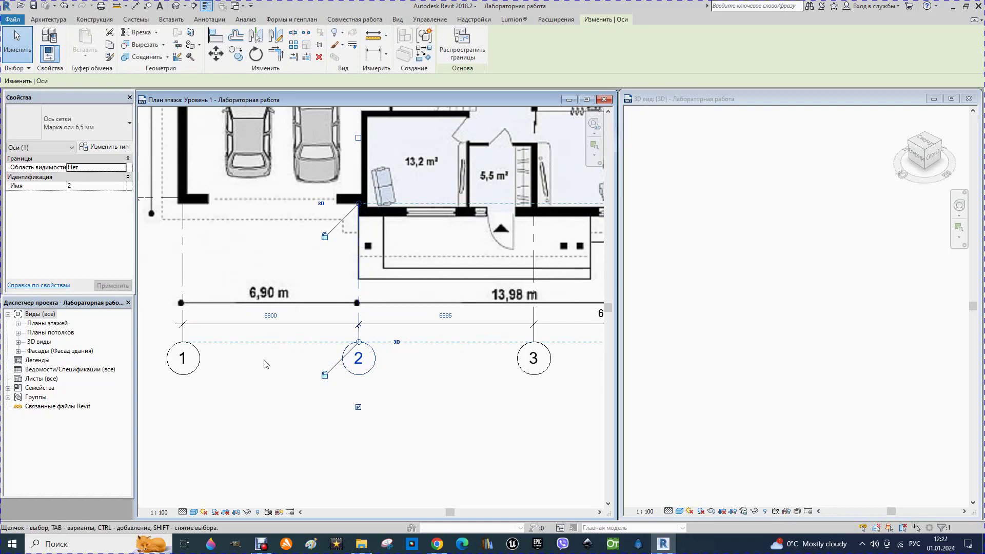
scroll(264, 364, "down", 1)
scroll(264, 364, "down", 1)
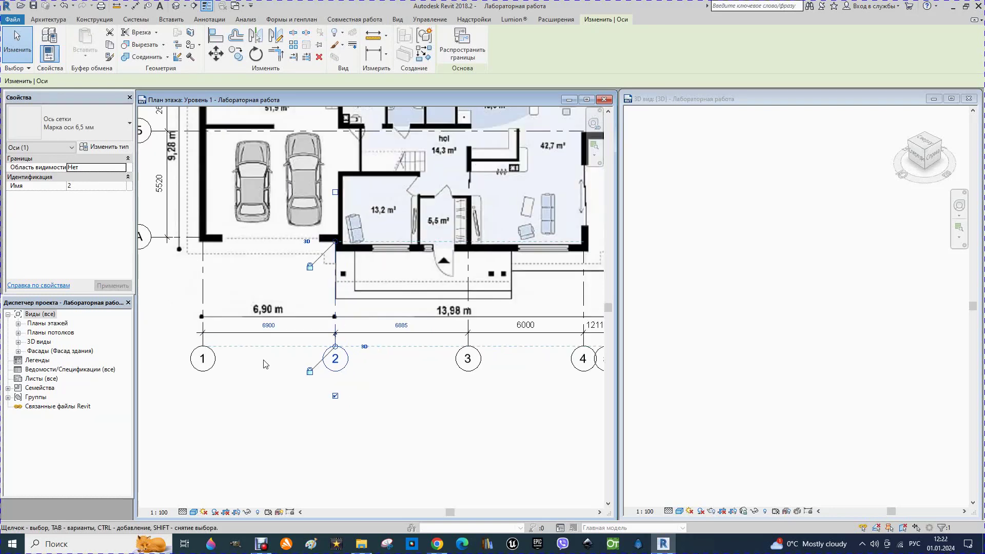
scroll(292, 302, "up", 1)
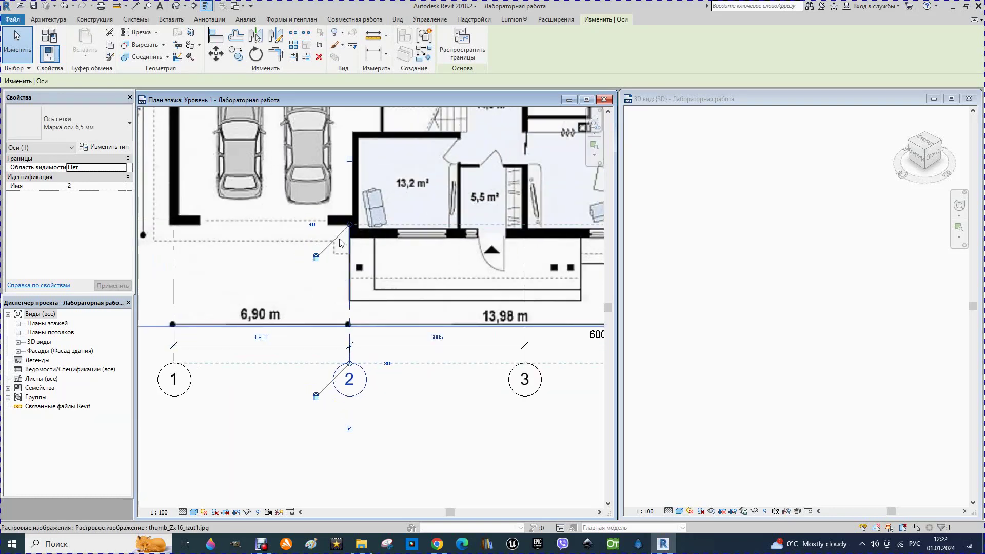
scroll(341, 242, "up", 2)
left_click(223, 392)
type("7000")
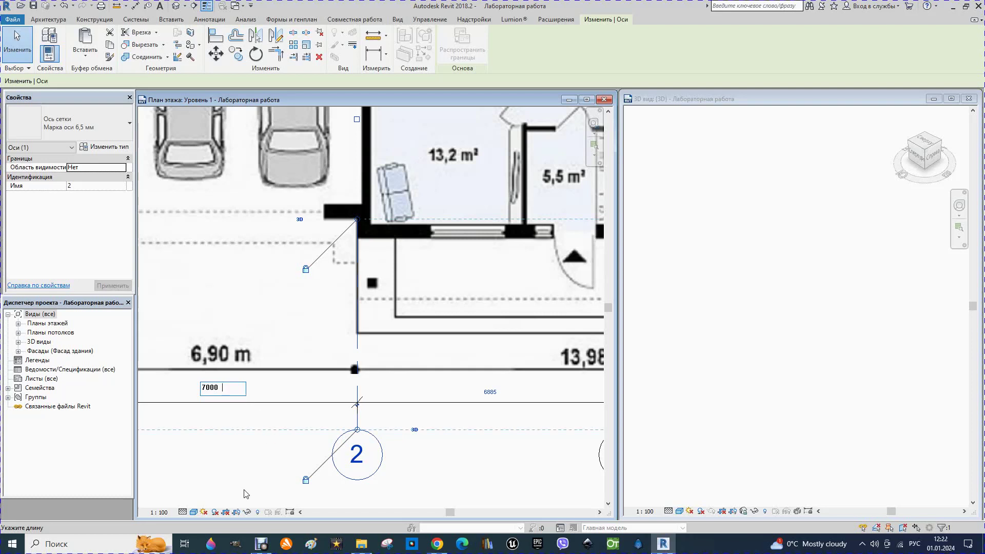
key("Return")
Step: Set the spacing between grids 2 and 3 to 6800
scroll(460, 172, "down", 1)
scroll(460, 173, "down", 1)
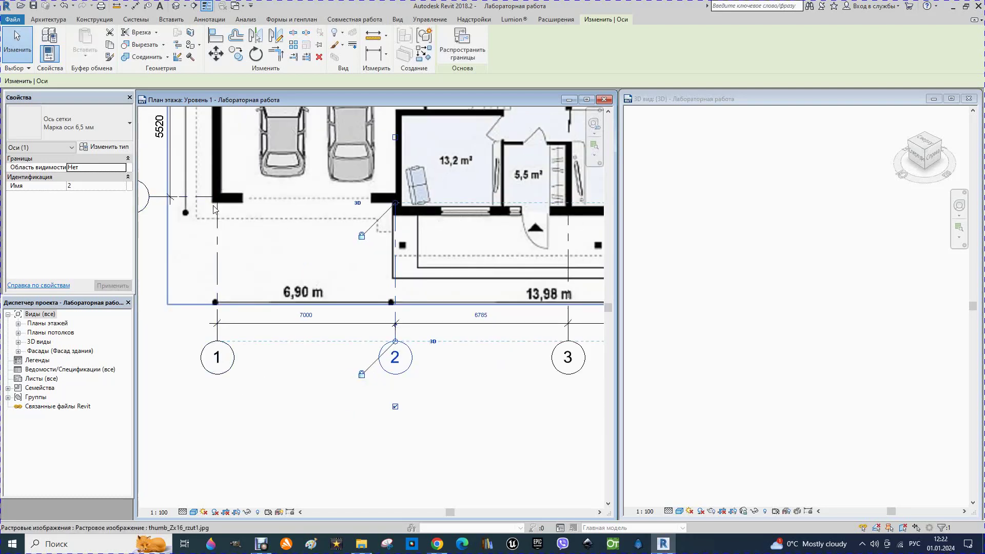
scroll(211, 233, "down", 1)
scroll(212, 235, "down", 1)
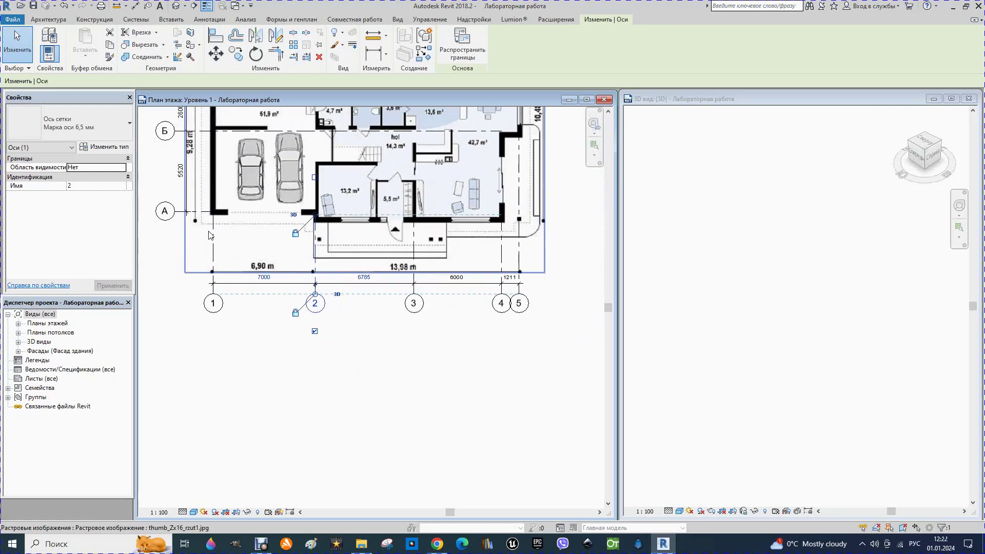
scroll(211, 236, "down", 1)
scroll(368, 230, "up", 2)
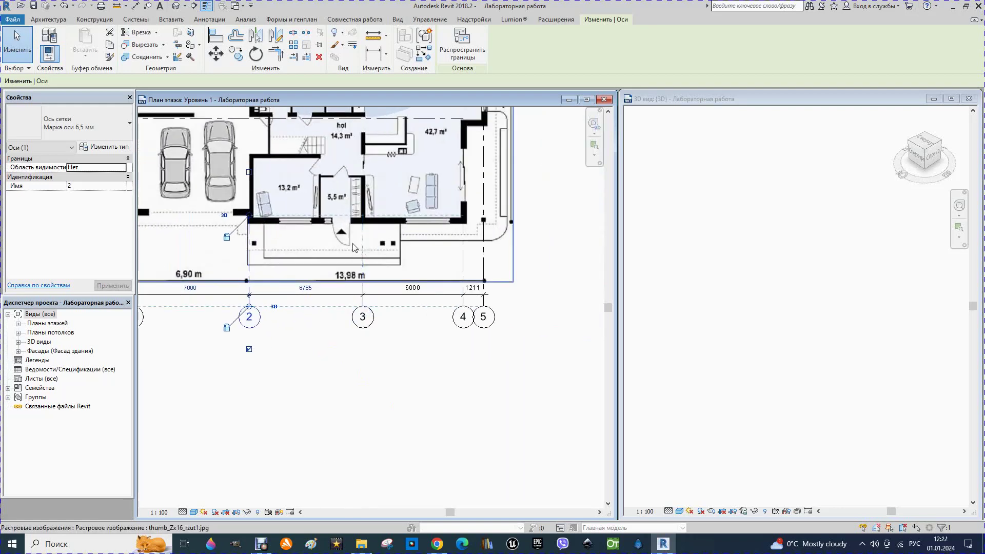
scroll(373, 210, "up", 1)
scroll(372, 211, "up", 1)
scroll(423, 331, "down", 1)
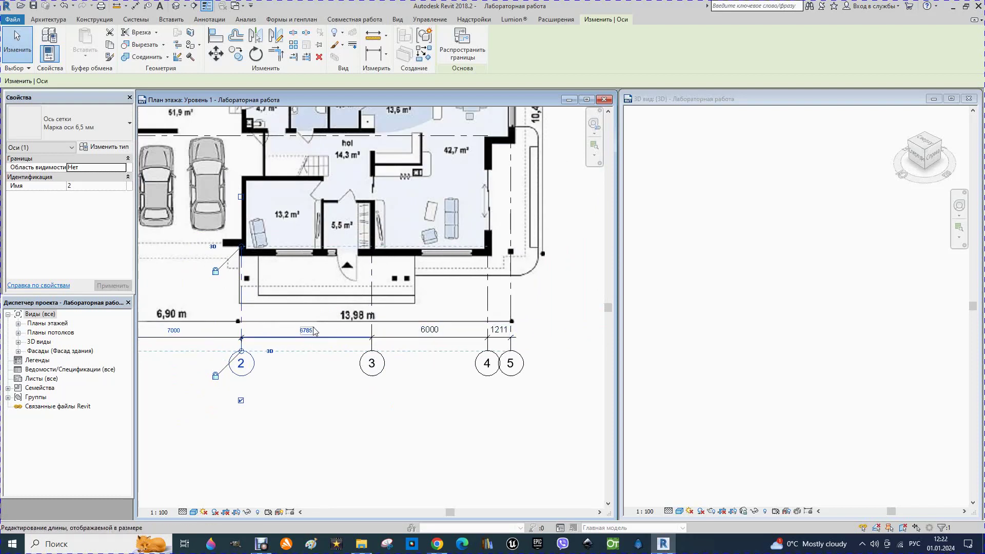
left_click(372, 311)
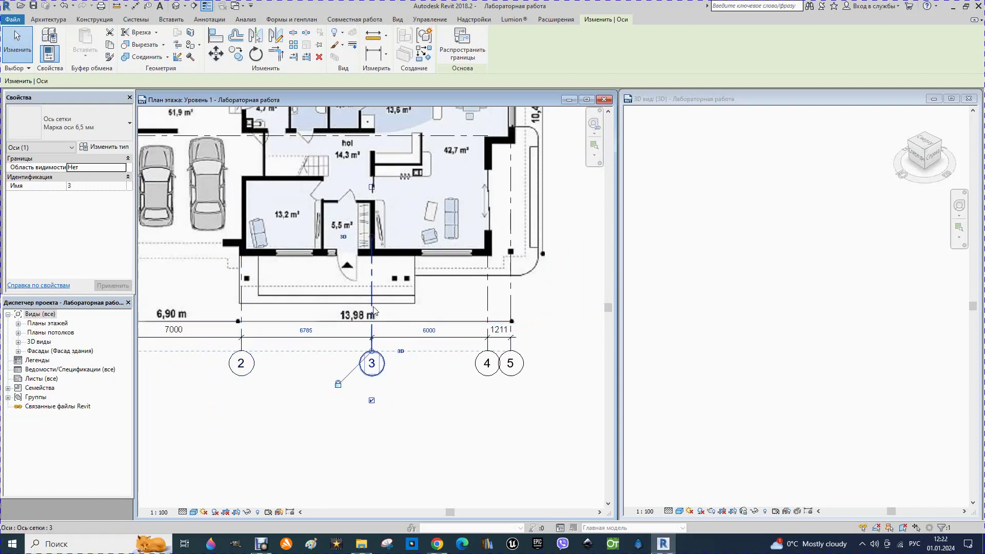
left_click(307, 332)
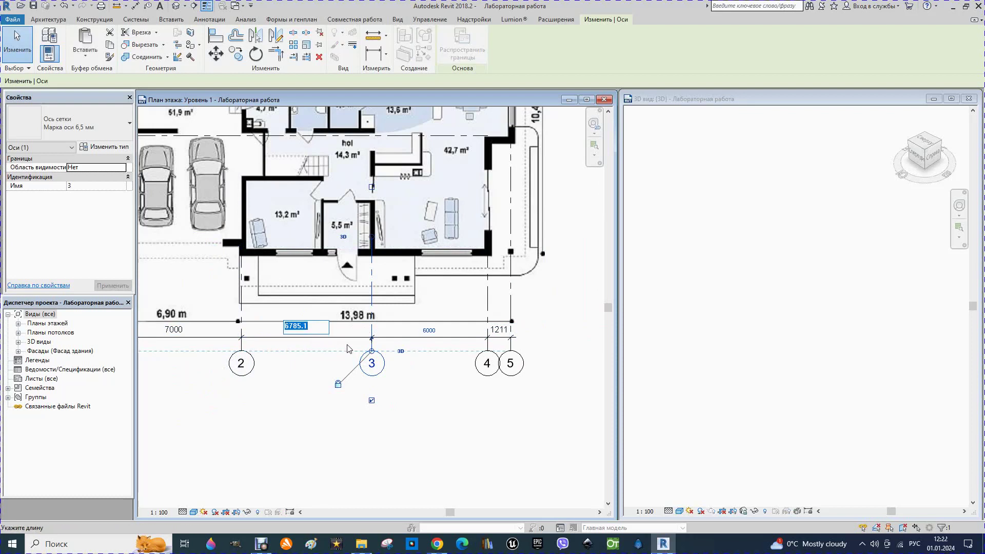
type("6800")
key("Return")
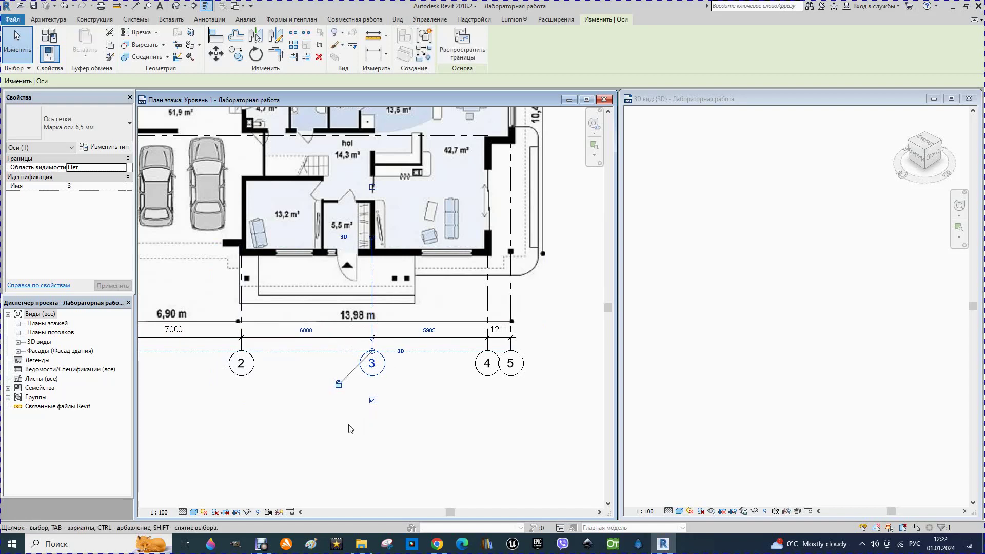
Step: Set the spacings between grids 3–4 and 4–5 to 6000 and 1200
scroll(371, 318, "down", 1)
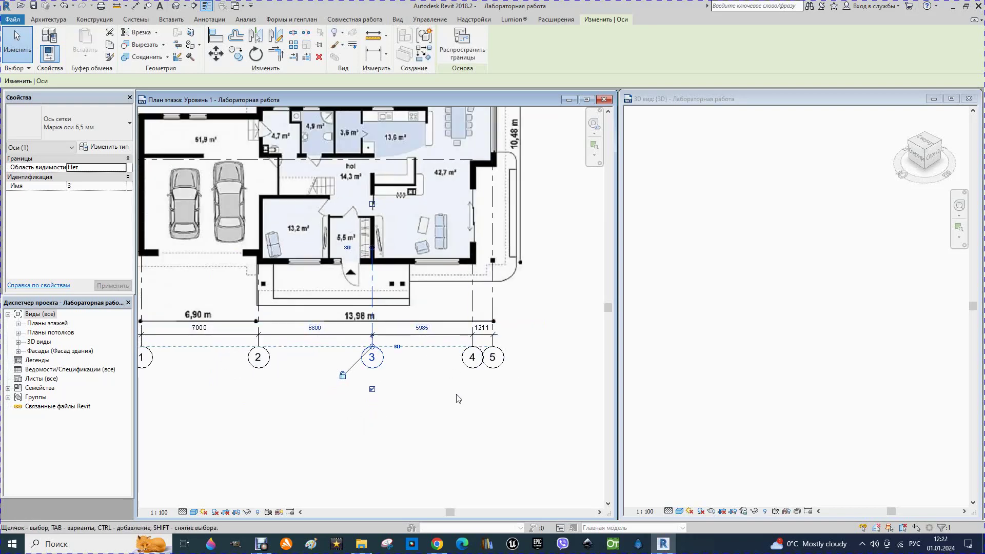
left_click(458, 398)
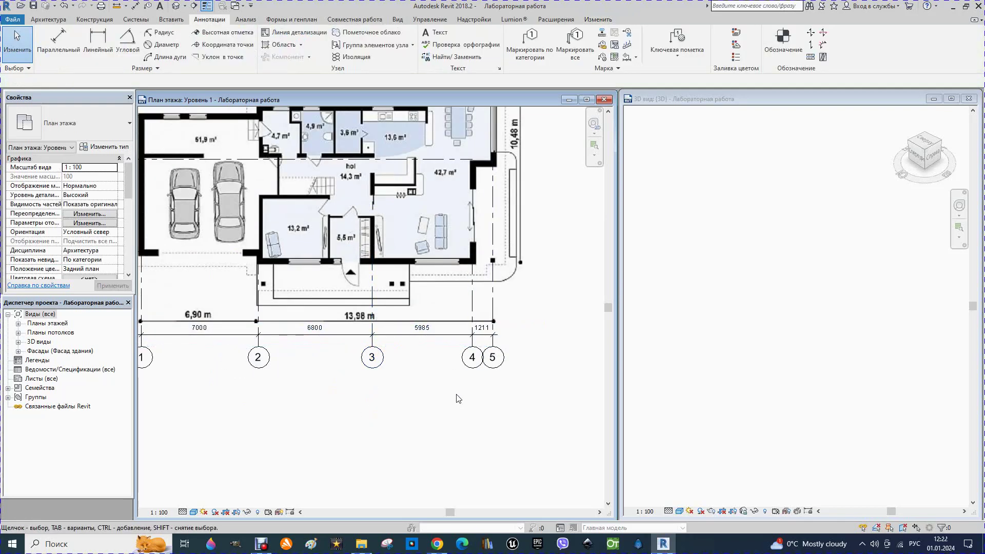
left_click(472, 310)
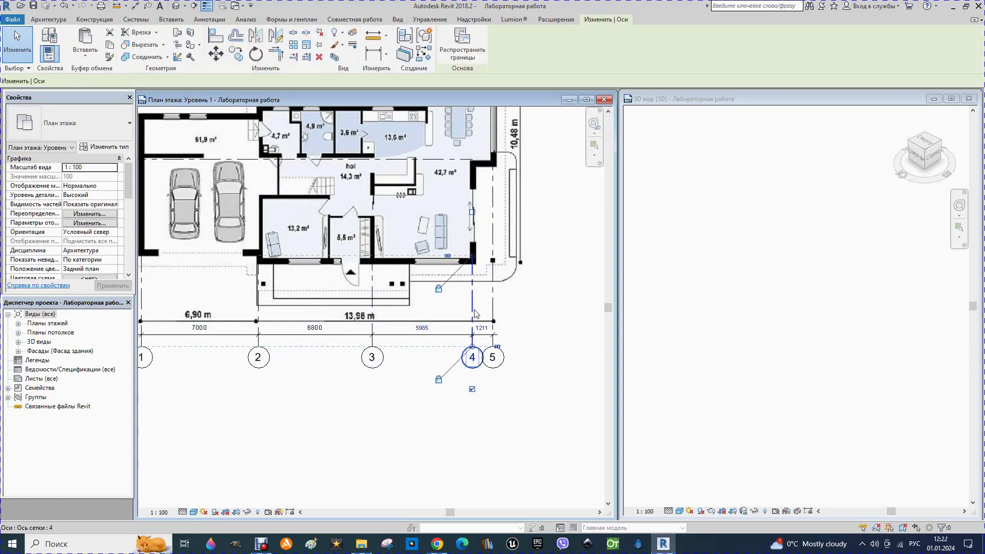
left_click(422, 328)
type("6000")
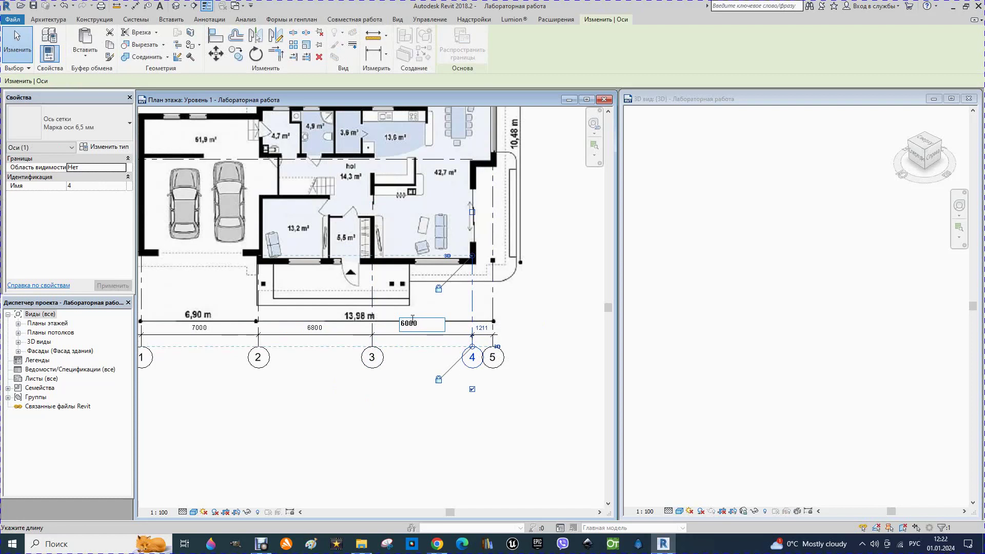
key("Return")
scroll(507, 305, "up", 2)
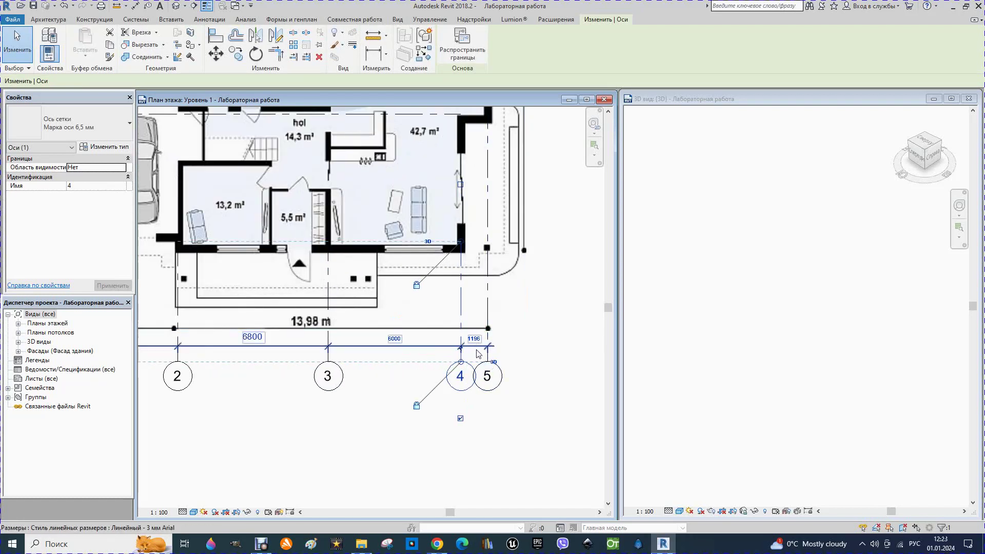
left_click(488, 332)
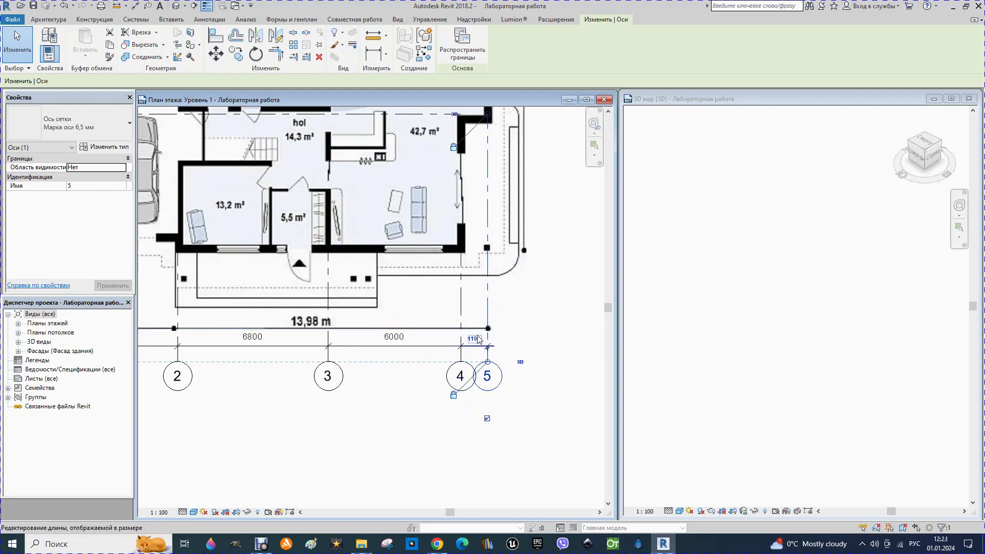
left_click(479, 343)
type("1200")
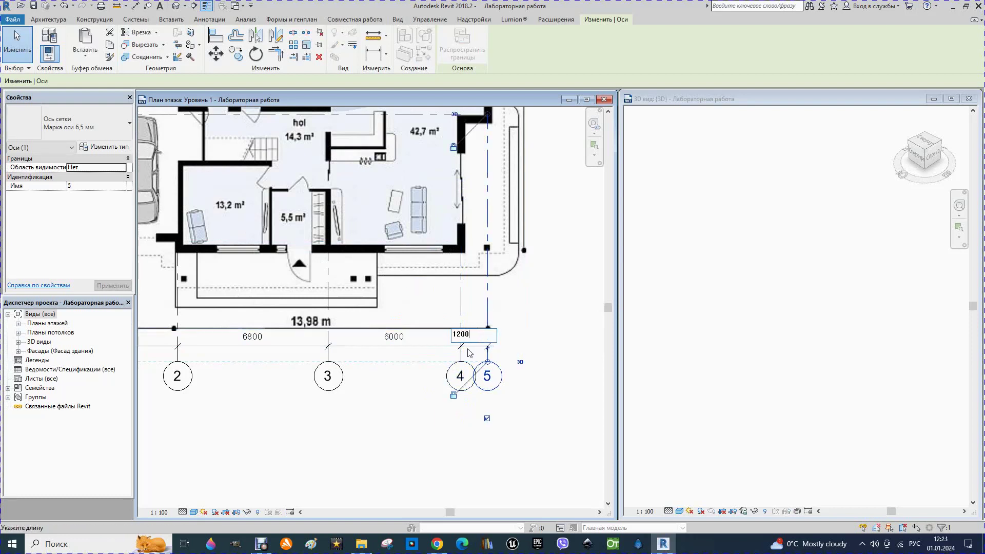
key("Return")
scroll(422, 432, "down", 2)
scroll(400, 369, "down", 1)
scroll(374, 280, "down", 1)
scroll(314, 284, "up", 1)
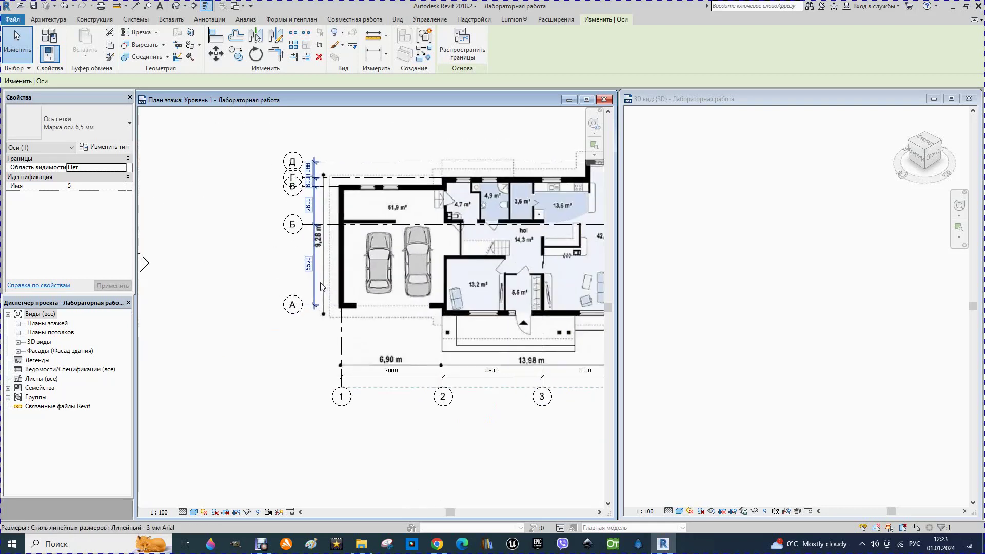
Step: Set the spacing between grids А and Б to 5300
scroll(315, 284, "up", 1)
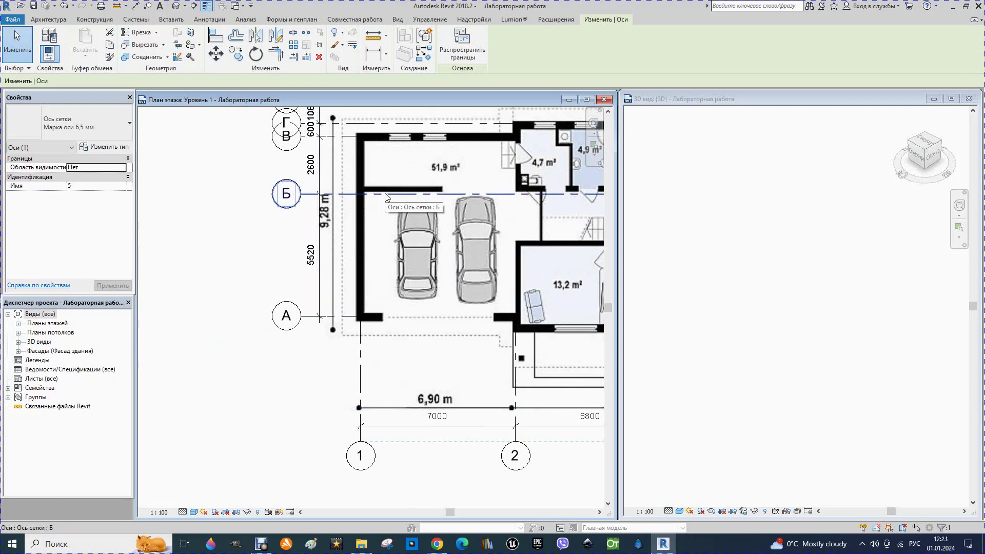
scroll(306, 227, "down", 2)
scroll(306, 227, "down", 1)
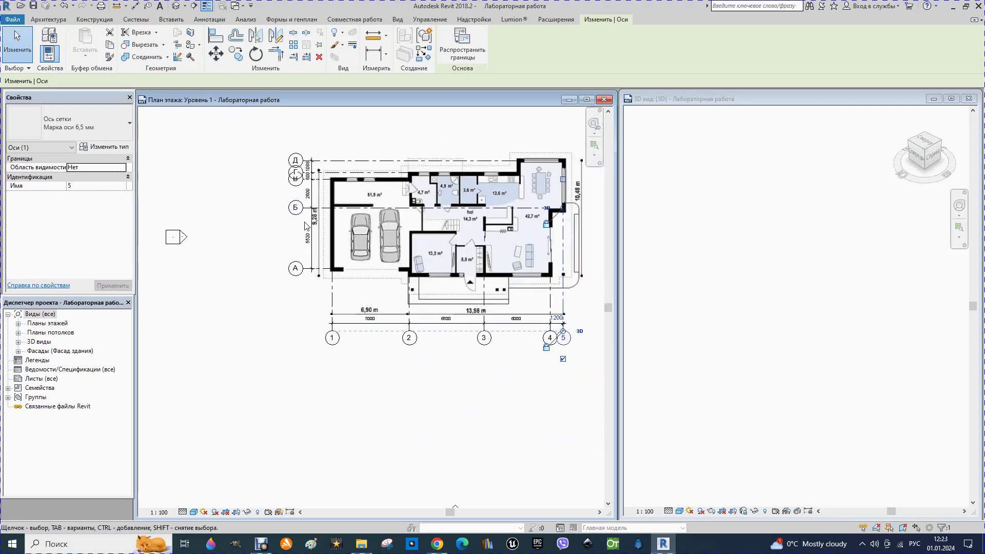
scroll(567, 228, "up", 2)
scroll(567, 228, "up", 1)
scroll(567, 229, "up", 1)
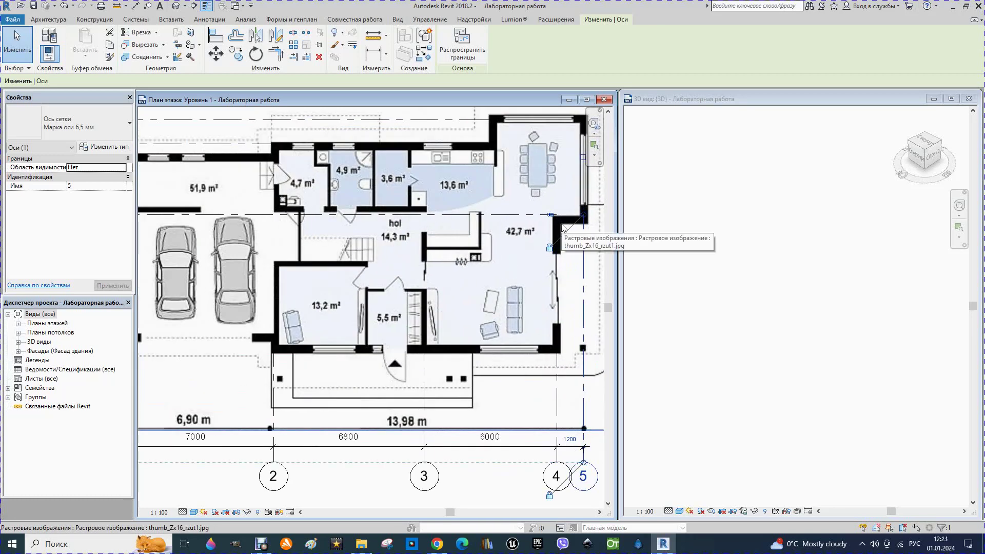
scroll(581, 227, "down", 2)
scroll(580, 227, "down", 1)
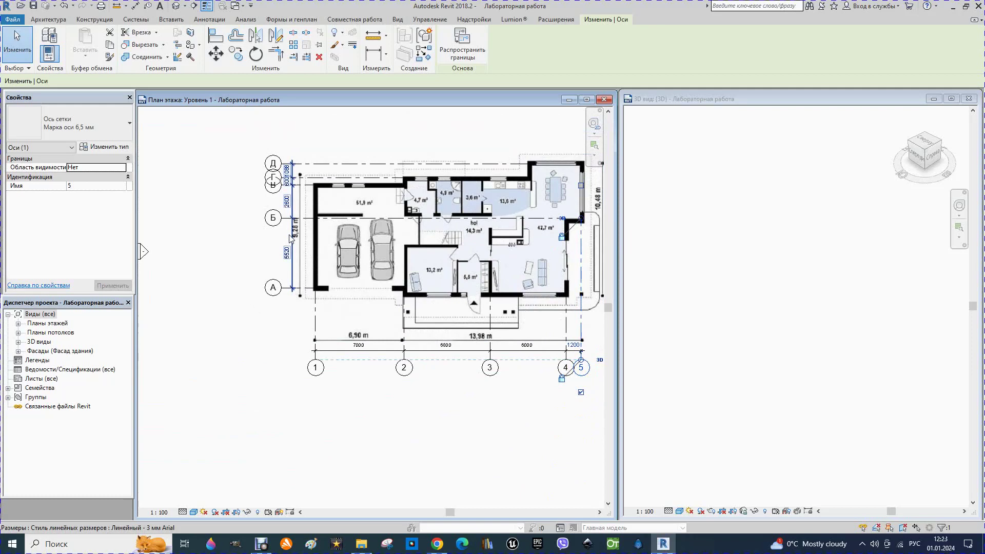
left_click(286, 219)
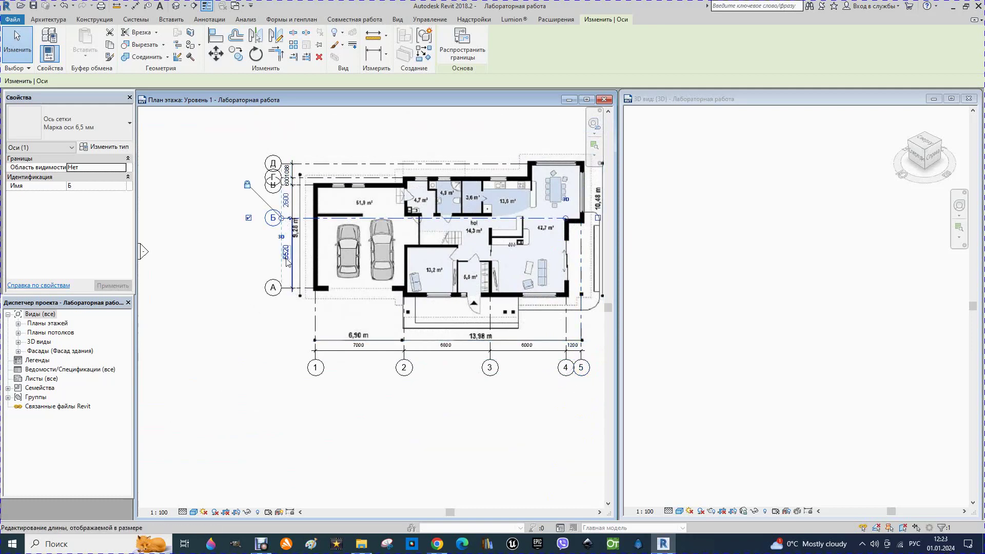
scroll(288, 254, "up", 2)
left_click(291, 253)
type("5400")
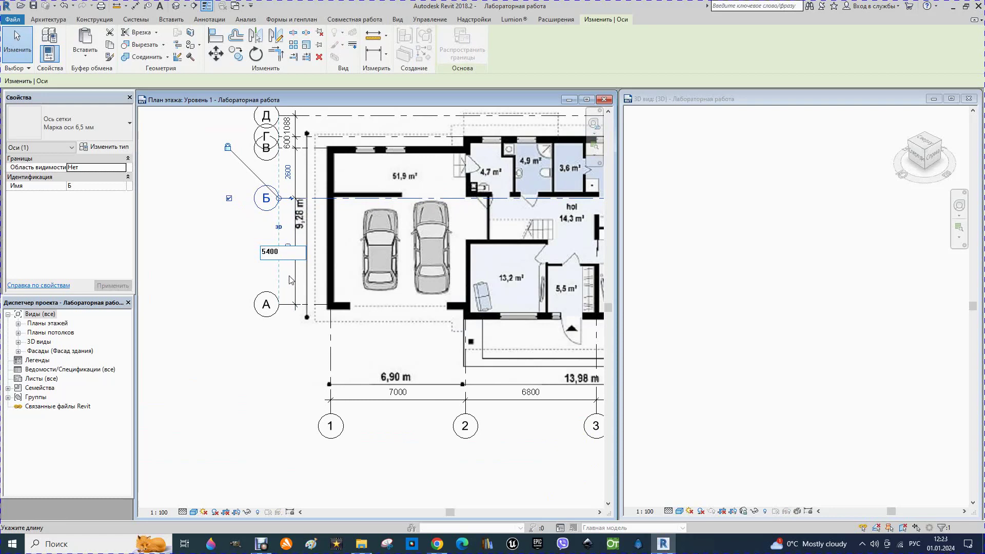
key("Return")
scroll(250, 326, "down", 1)
scroll(250, 325, "down", 1)
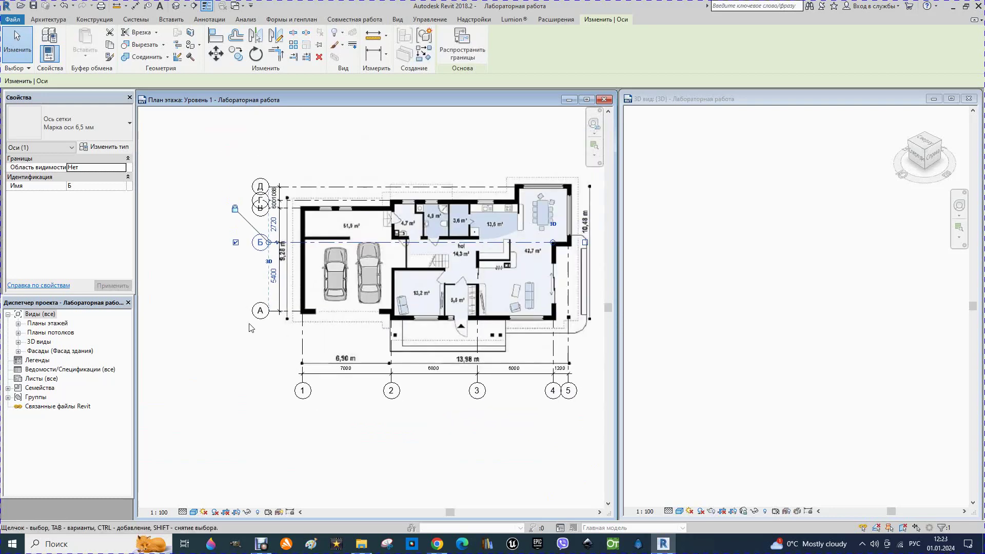
scroll(571, 289, "up", 2)
scroll(569, 290, "up", 1)
scroll(564, 287, "down", 2)
scroll(250, 260, "up", 1)
scroll(250, 260, "up", 1)
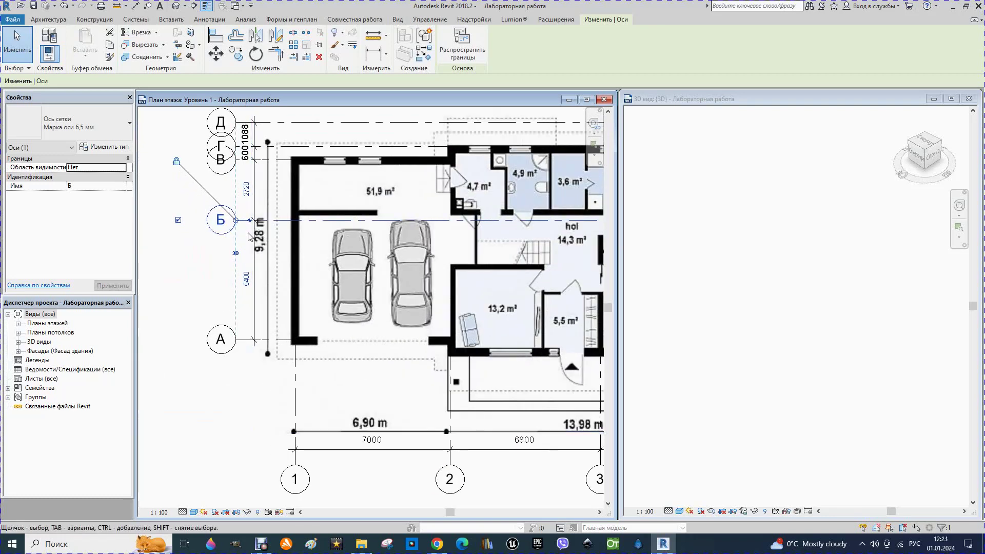
left_click(246, 282)
type("5300")
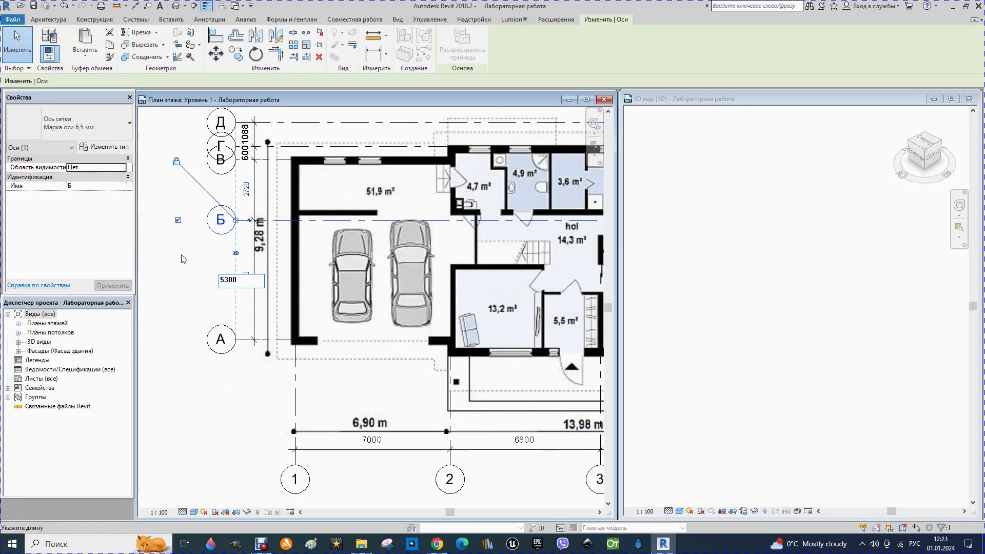
key("Return")
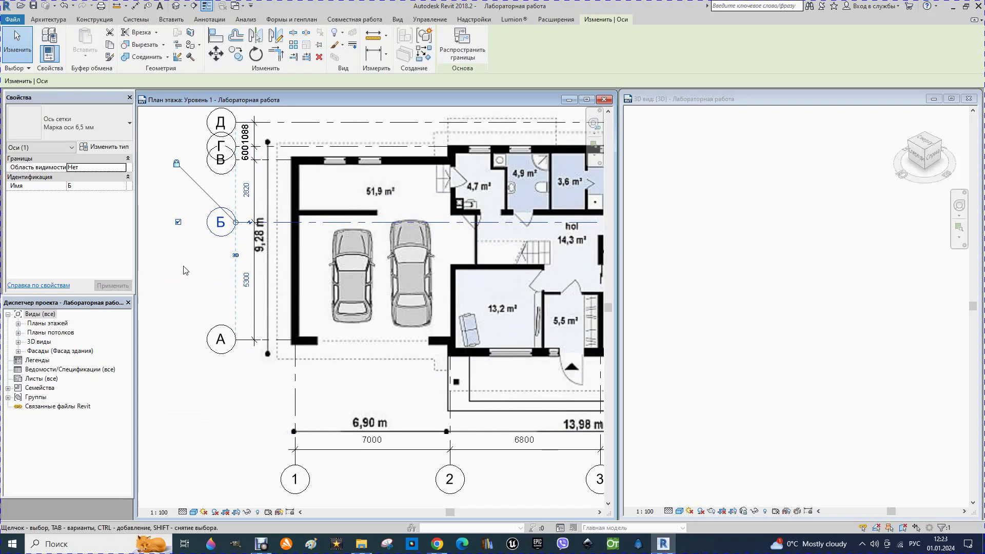
scroll(276, 287, "down", 1)
scroll(278, 189, "up", 1)
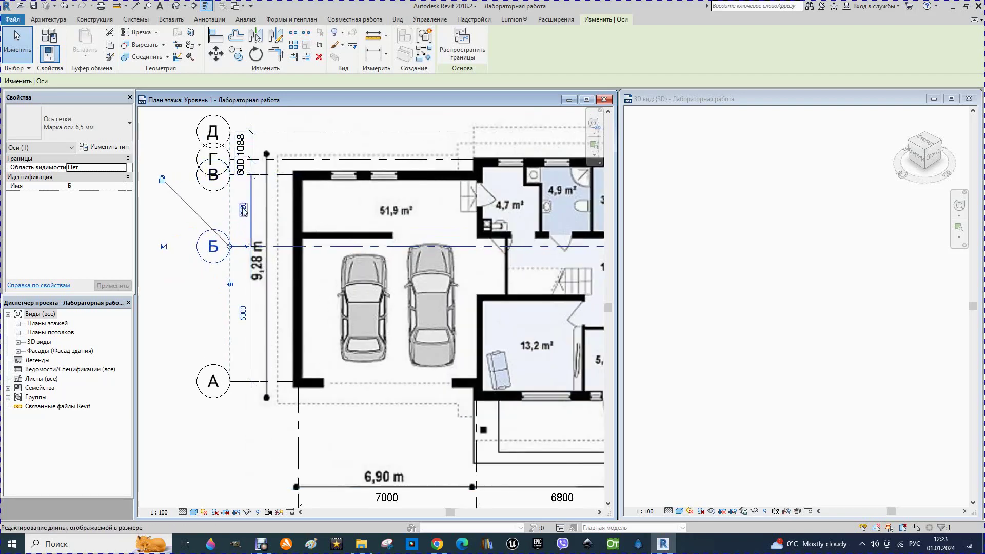
Step: Set the Б–В grid spacing to 2800, leaving В–Г at 620
left_click(267, 176)
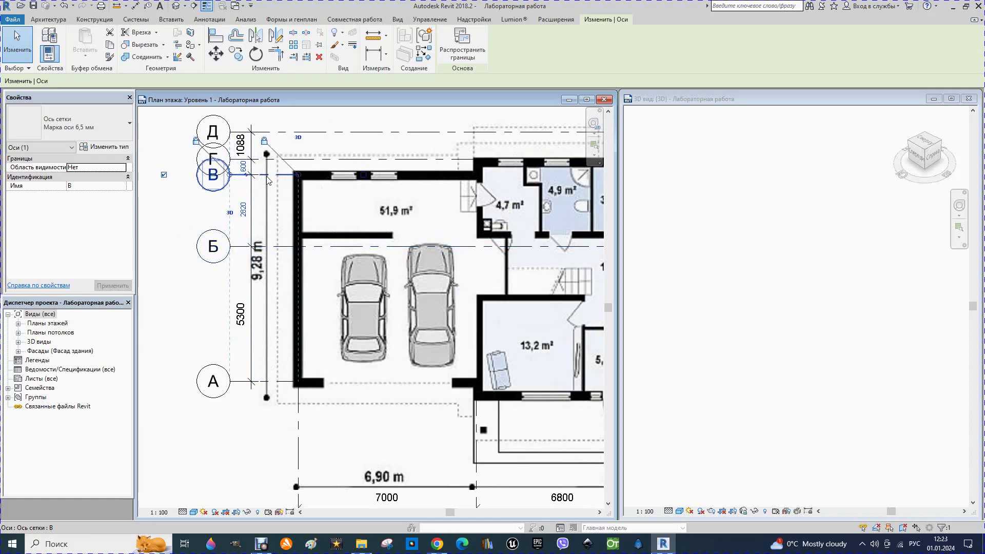
left_click(243, 211)
type("2800")
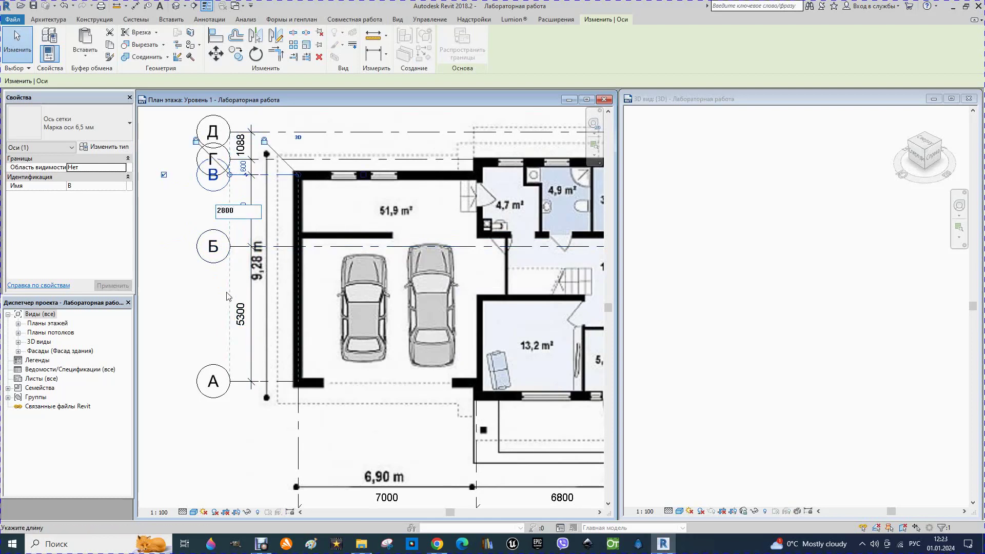
key("Return")
scroll(274, 136, "up", 1)
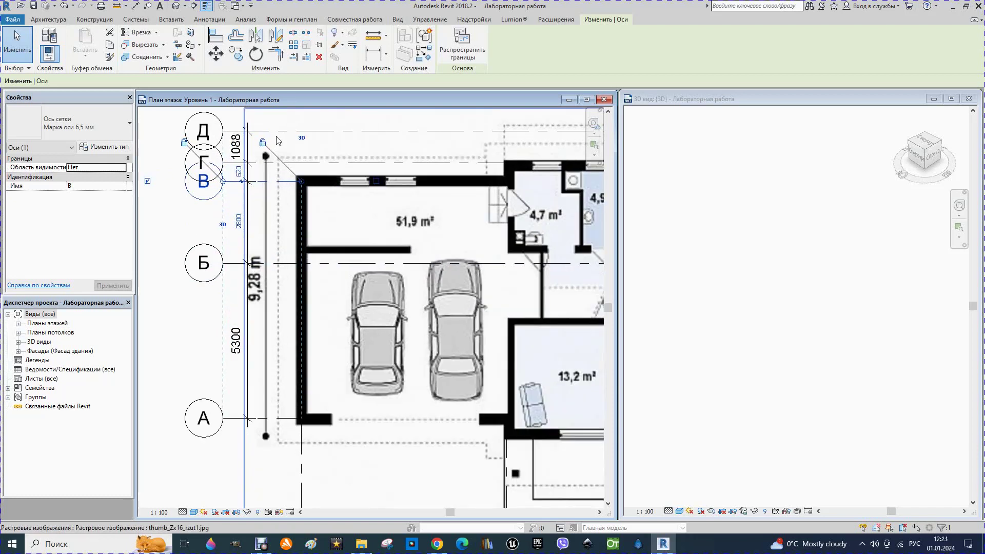
left_click(239, 172)
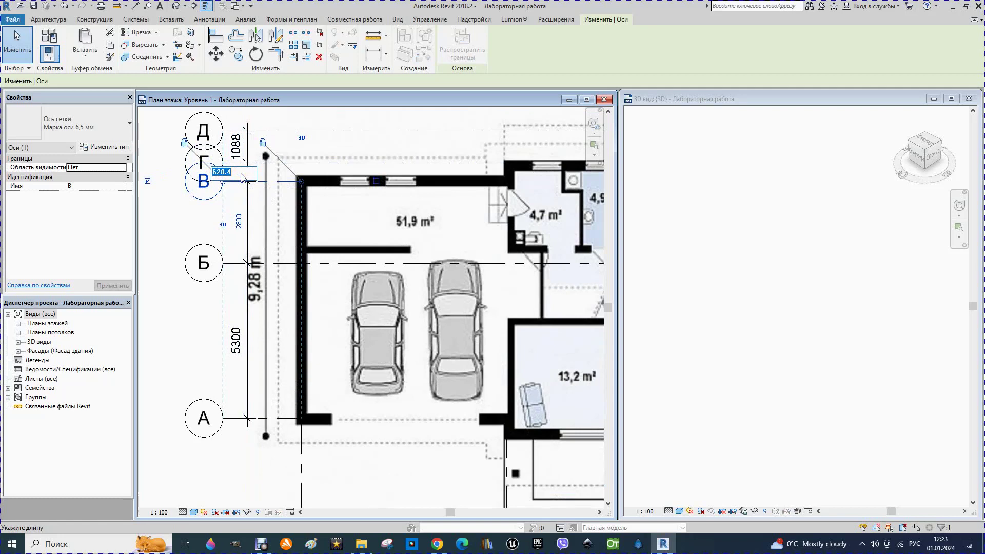
key("Return")
key("Escape")
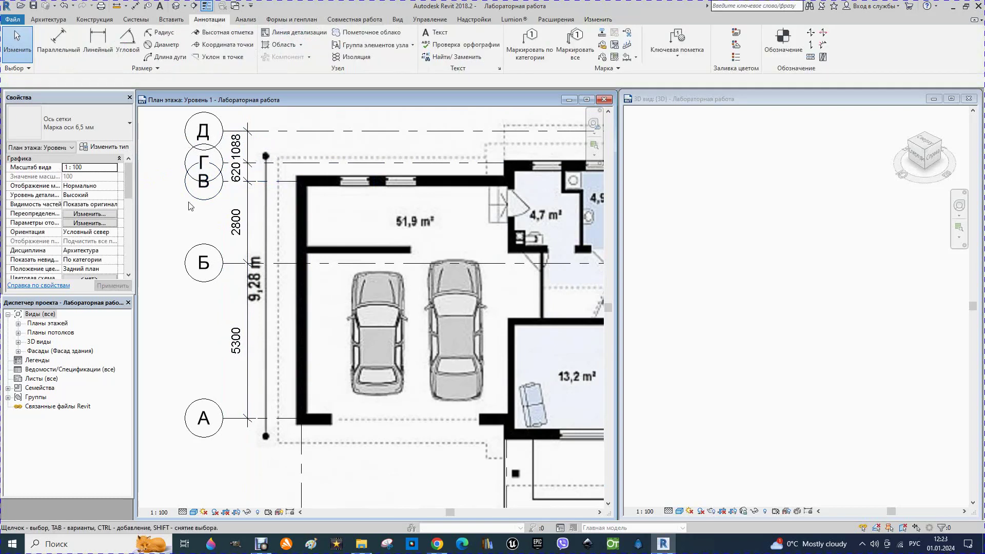
Step: Set grid spacings to 600 between В and Г and 1100 between Г and Д
left_click(290, 163)
left_click(239, 173)
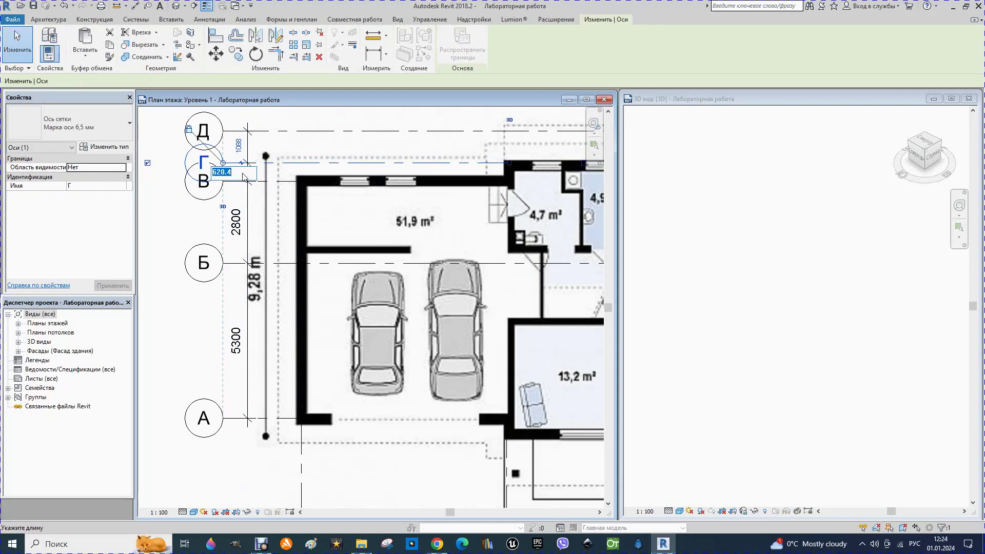
type("6")
key("Return")
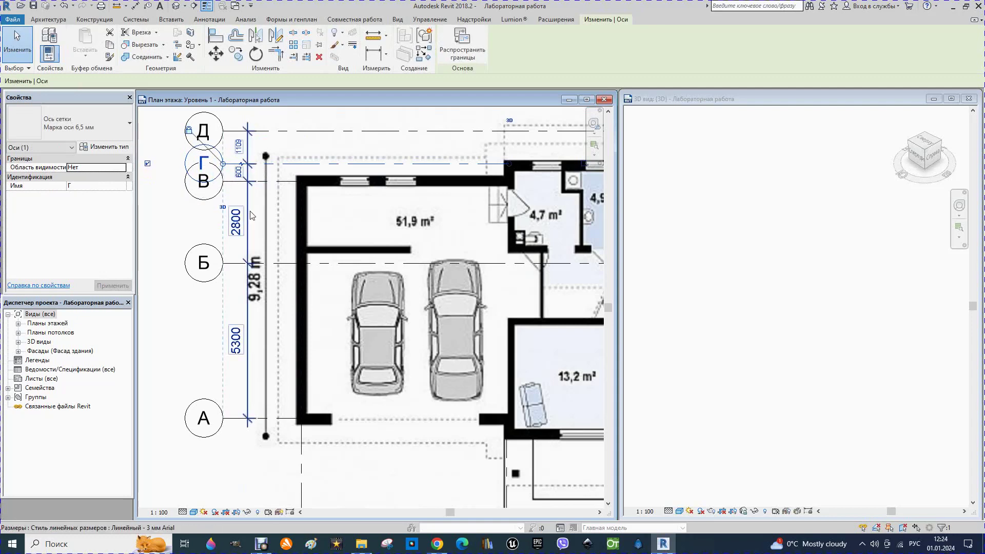
scroll(200, 192, "down", 1)
scroll(202, 198, "down", 2)
scroll(205, 201, "up", 1)
scroll(206, 201, "up", 2)
scroll(205, 202, "up", 1)
left_click(270, 194)
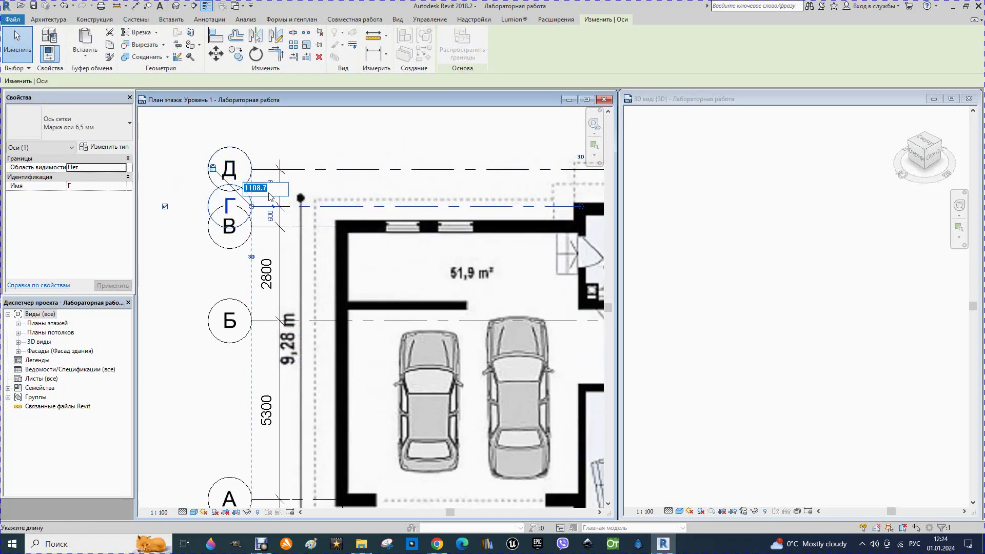
type("1")
key("Return")
Step: Recheck grids Г and Д, confirming 600 from В and 1100 above Г
left_click(174, 245)
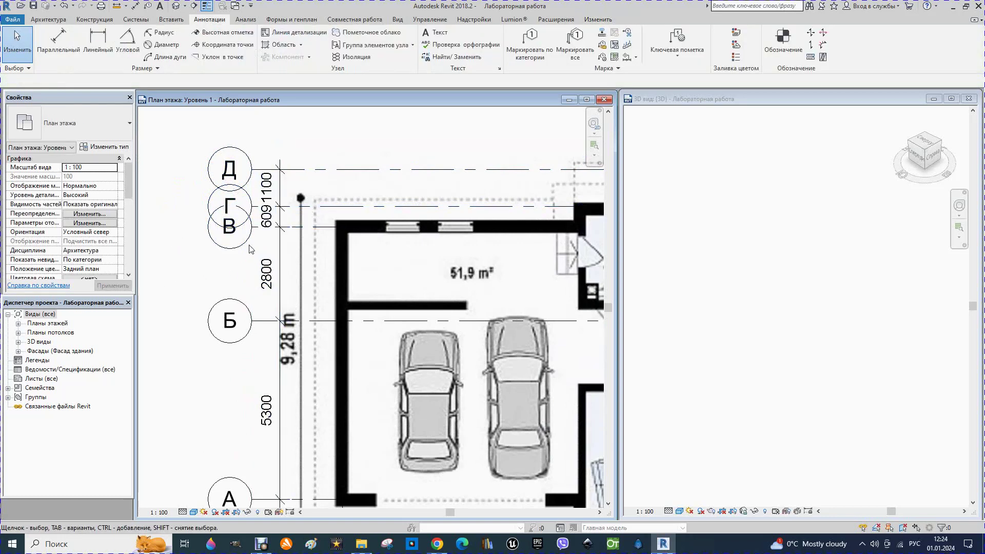
left_click(302, 212)
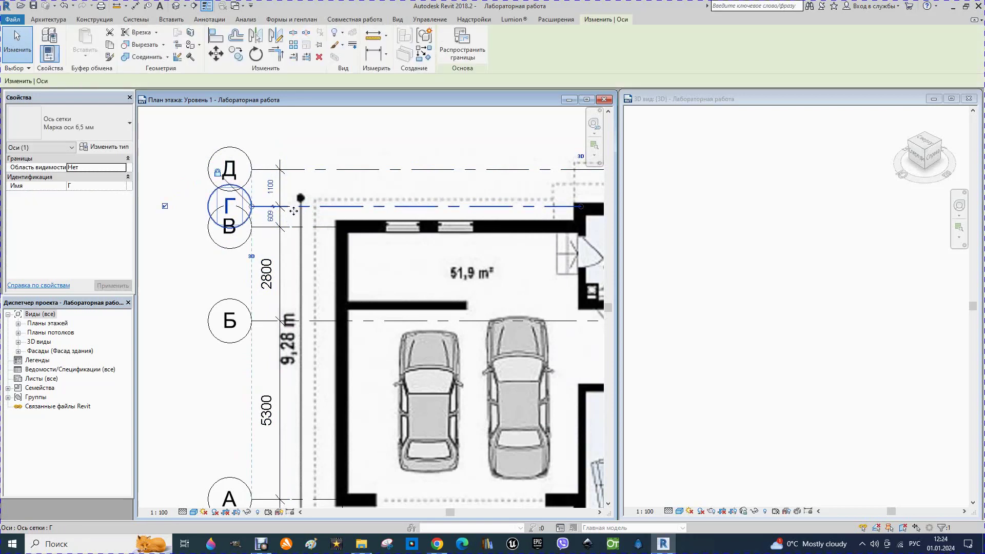
left_click(269, 221)
type("600")
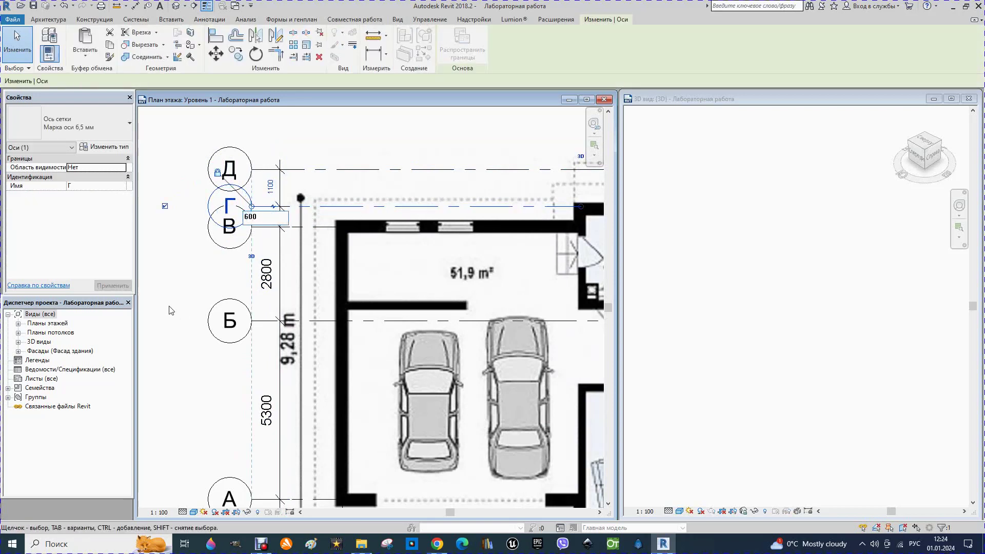
key("Return")
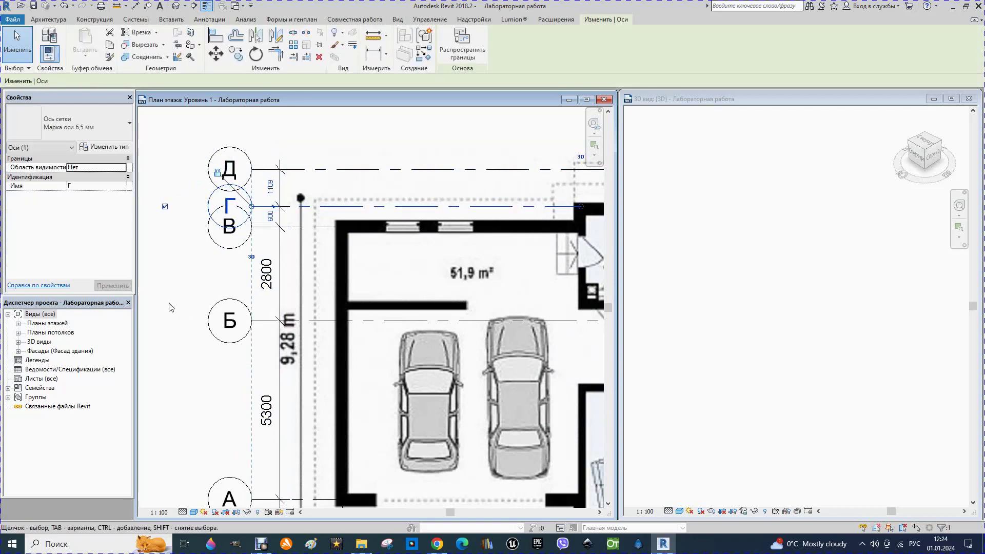
left_click(180, 251)
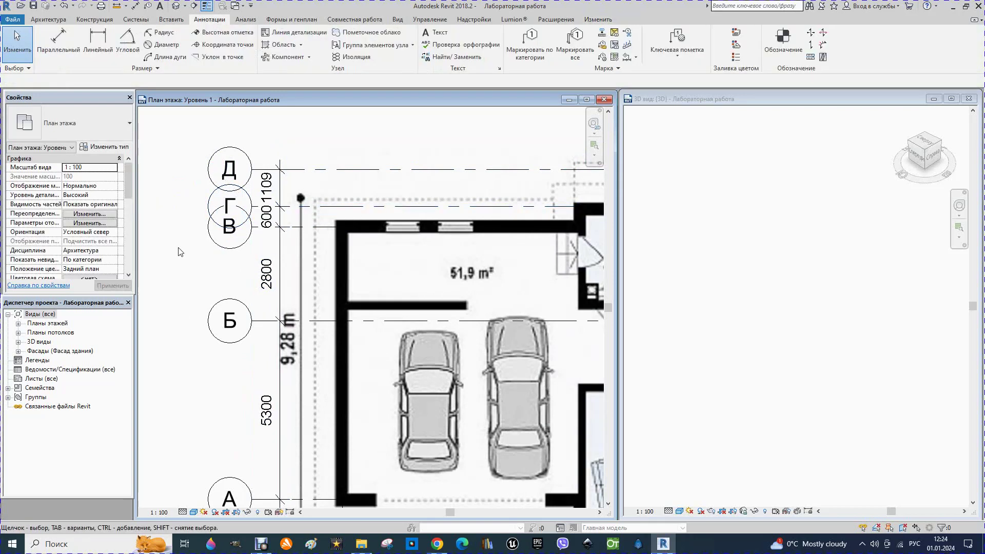
left_click(272, 169)
left_click(271, 187)
type("1100")
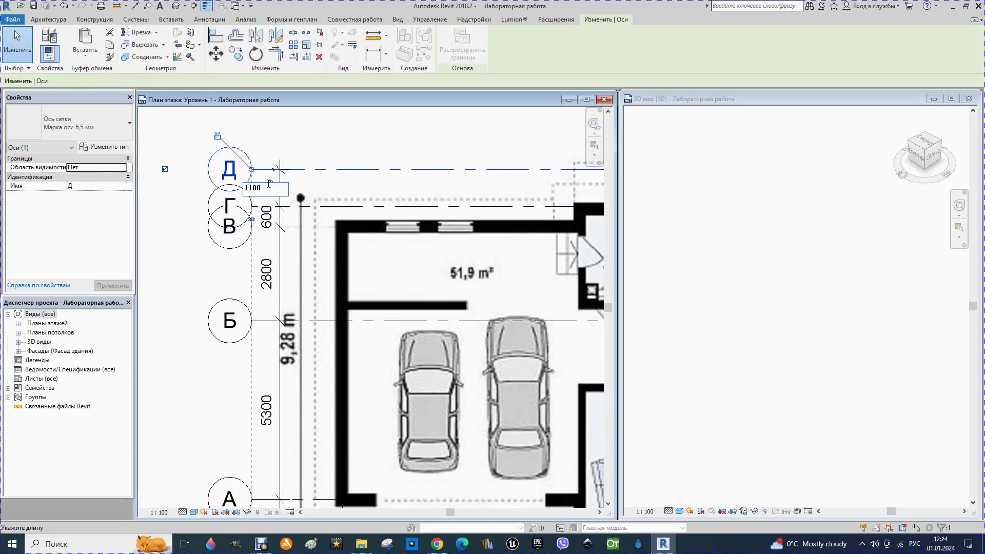
key("Return")
scroll(232, 223, "down", 2)
scroll(233, 222, "down", 1)
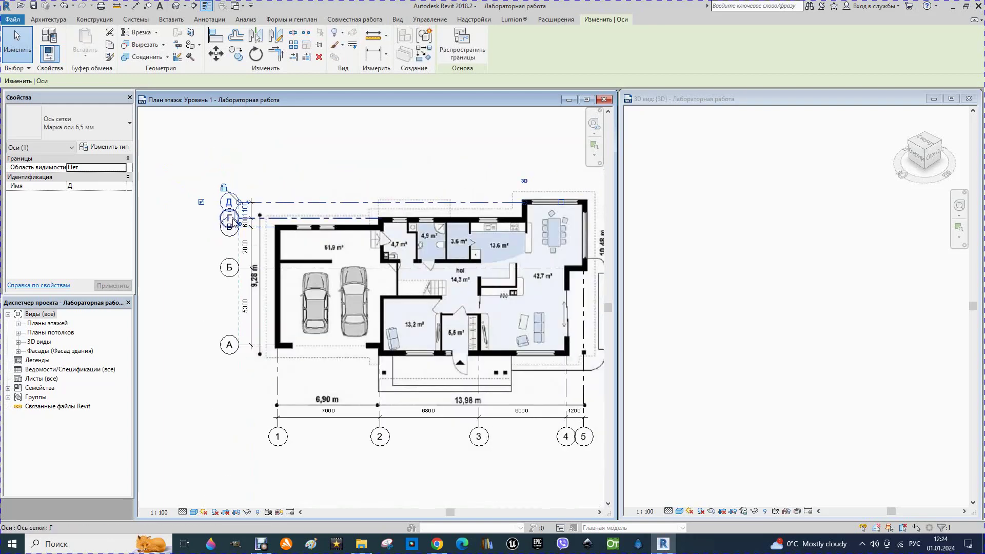
Step: Drag the rzut1 first-floor plan image off the grids to sit below the rzut2 image
scroll(235, 223, "down", 1)
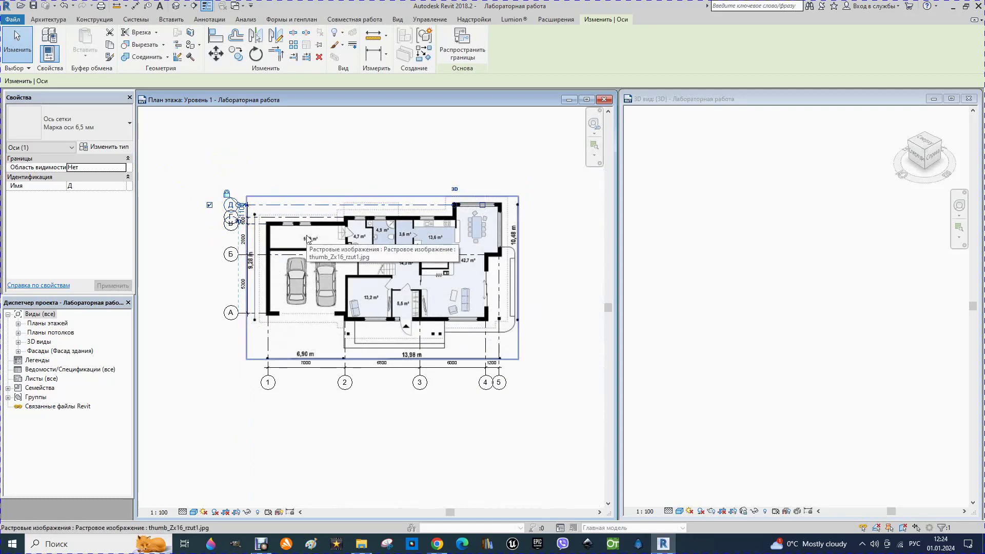
scroll(513, 282, "down", 1)
scroll(512, 282, "down", 2)
scroll(513, 282, "down", 2)
scroll(547, 282, "down", 1)
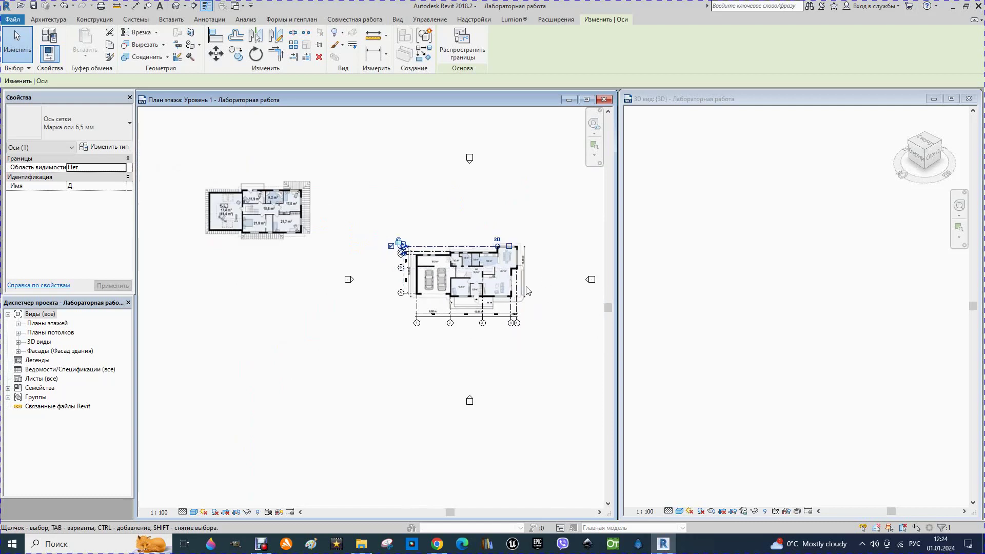
left_click(454, 281)
left_click_drag(454, 281, 258, 286)
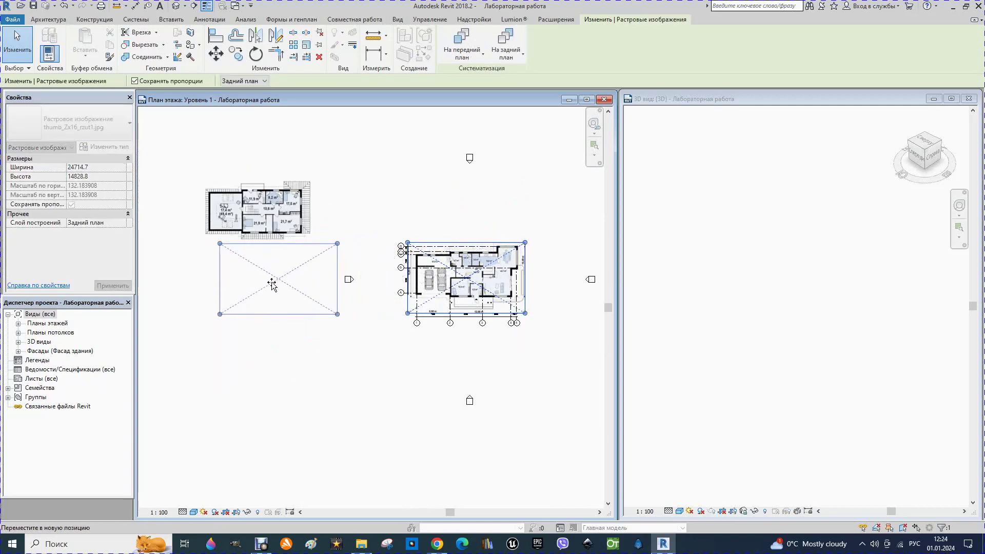
left_click(257, 218)
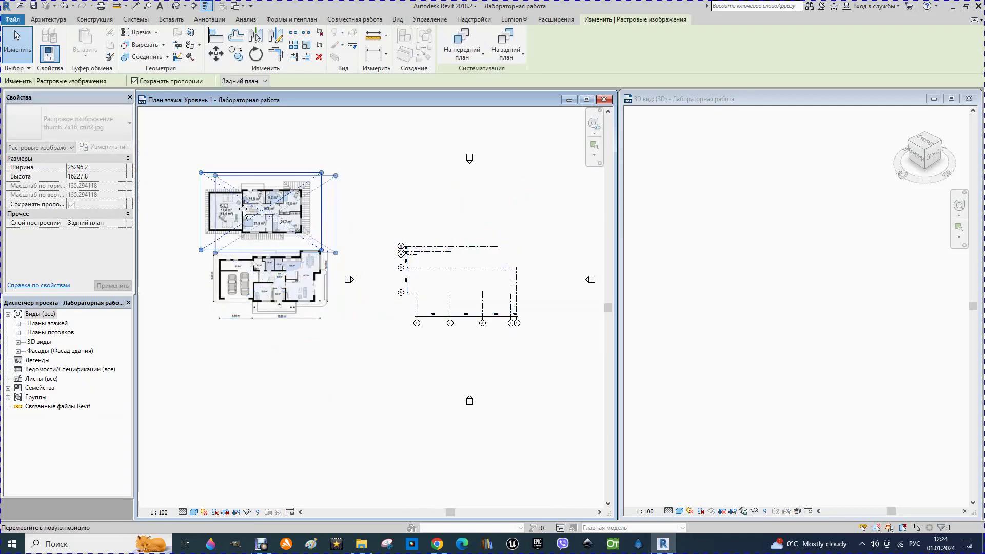
scroll(413, 282, "up", 1)
scroll(413, 282, "up", 2)
scroll(413, 282, "up", 1)
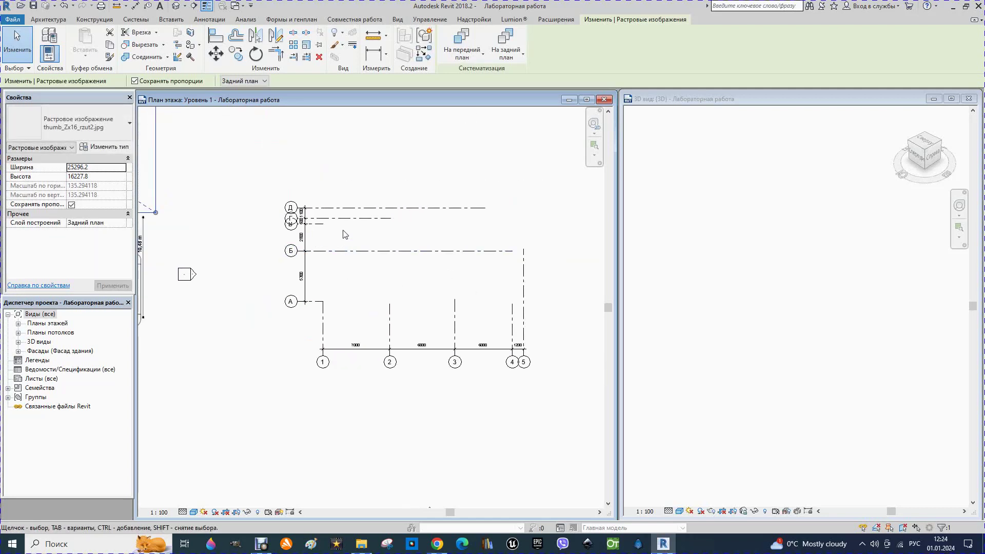
Step: Extend the right ends of grids Д and Г to a common length
left_click(455, 210)
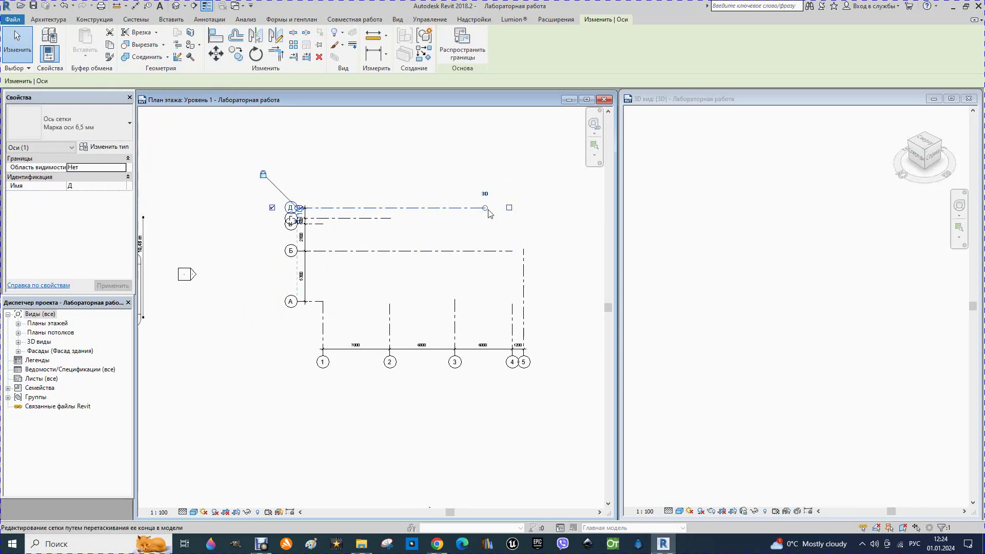
left_click_drag(488, 212, 542, 210)
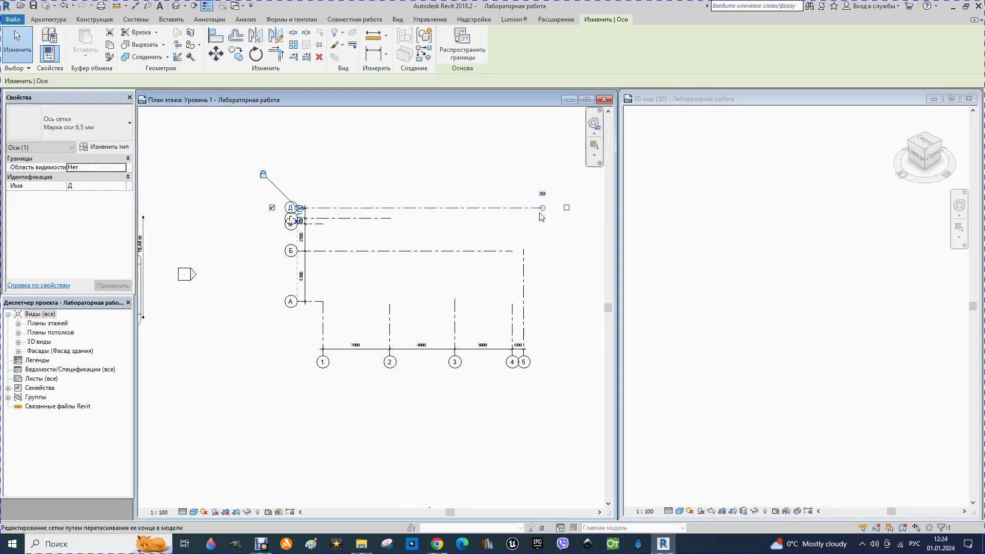
left_click(520, 232)
left_click(382, 218)
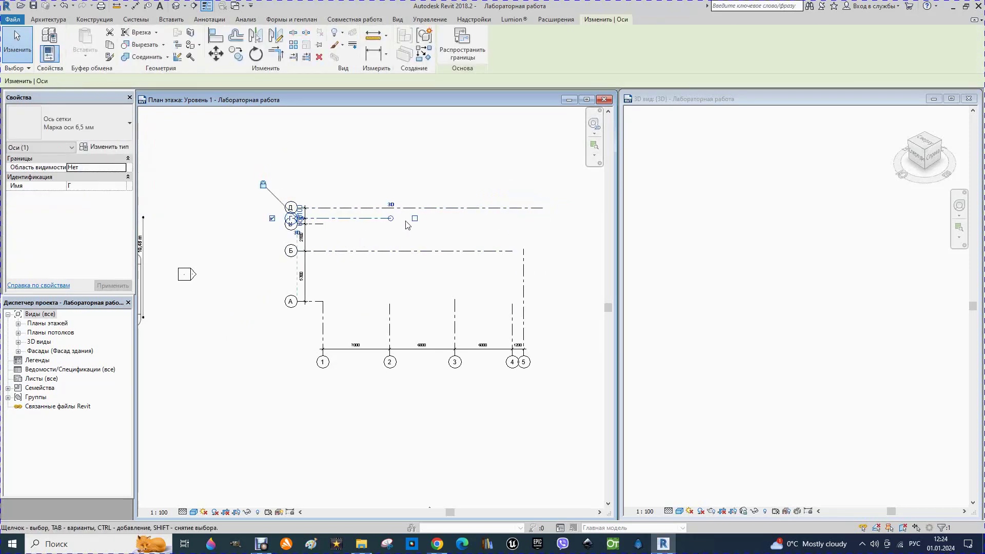
left_click_drag(390, 219, 453, 221)
left_click_drag(534, 228, 543, 232)
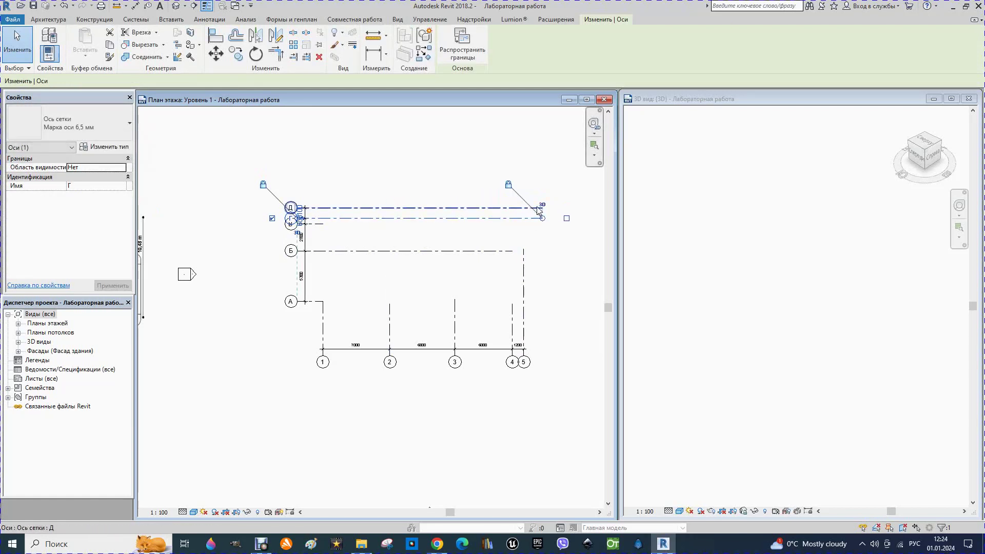
Step: Extend grids В and Б rightward to line up with Д and Г
left_click(318, 224)
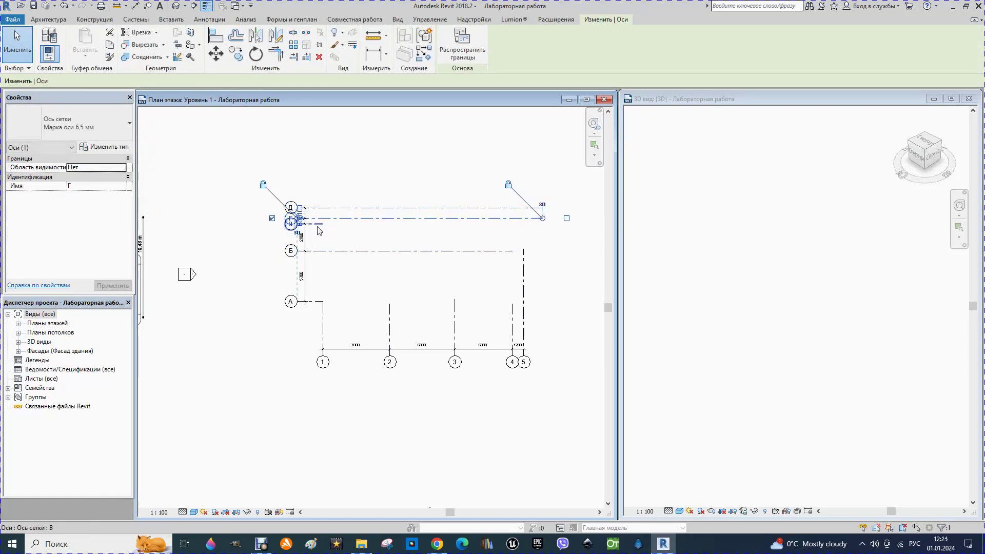
left_click_drag(324, 225, 544, 238)
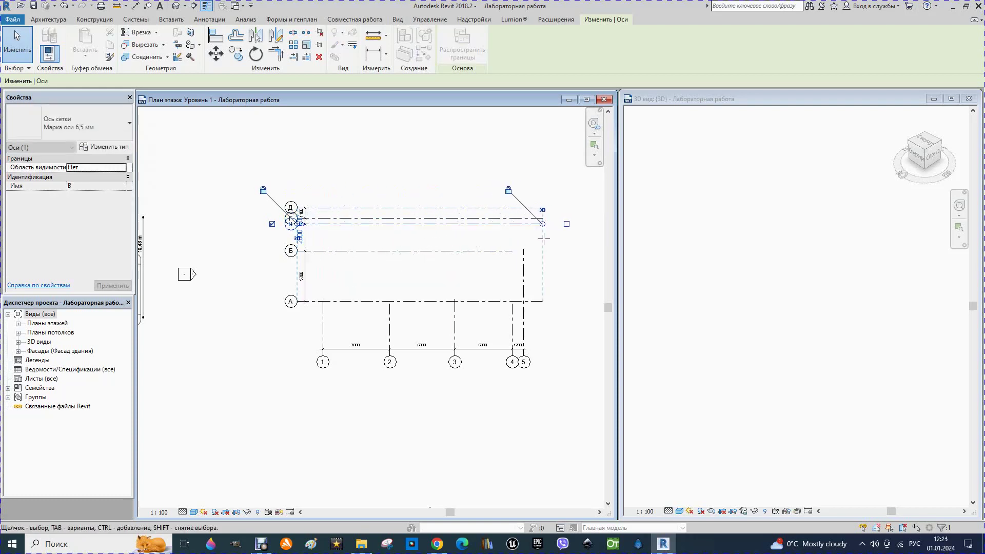
left_click(379, 251)
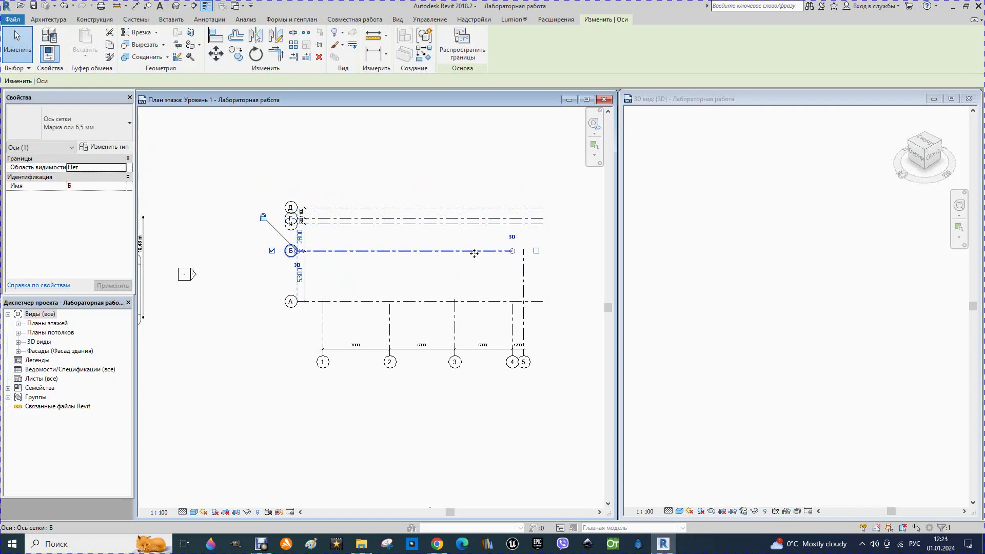
left_click_drag(512, 252, 540, 251)
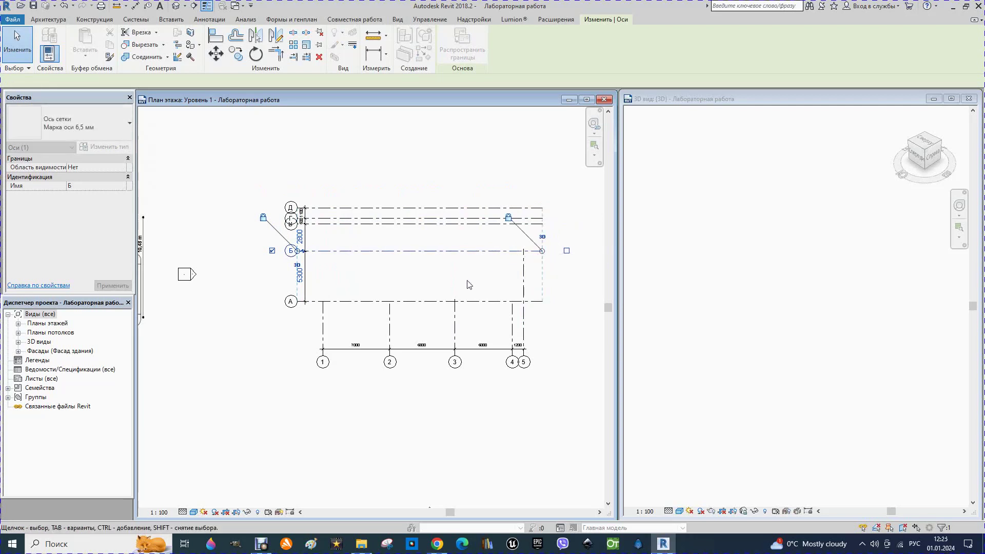
left_click(383, 301)
left_click(388, 272)
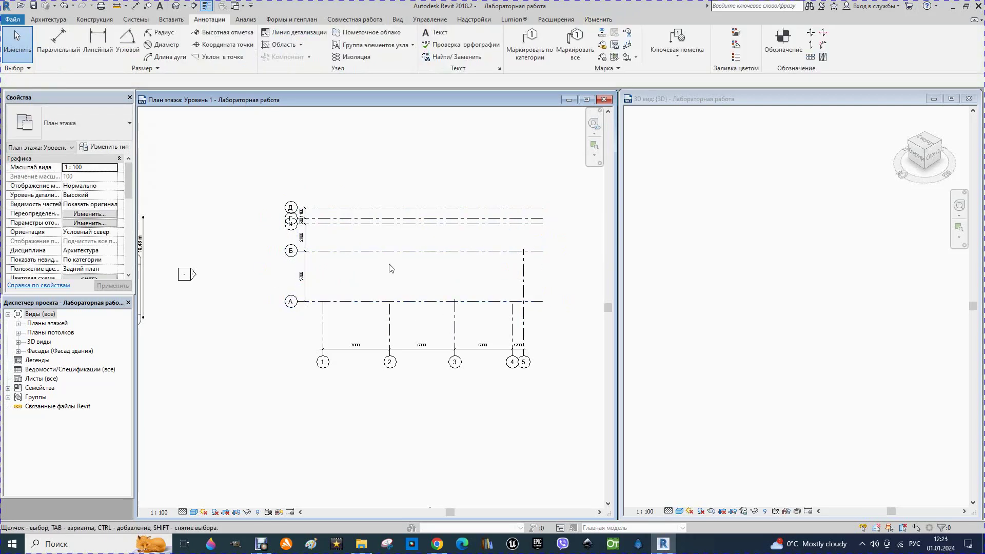
Step: Drag the top ends of grids 1, 2, 3 and 5 up past grid Д
left_click(322, 325)
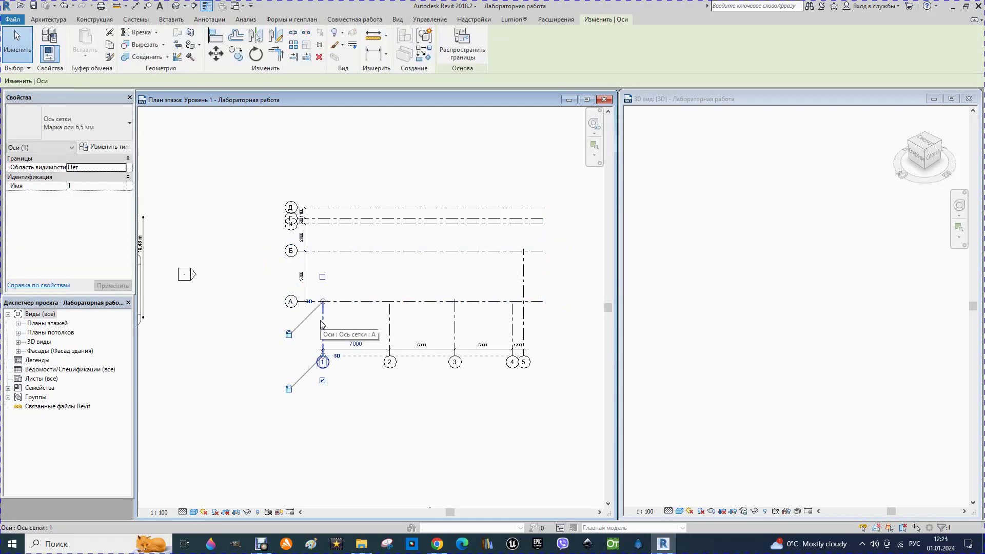
left_click_drag(323, 301, 323, 188)
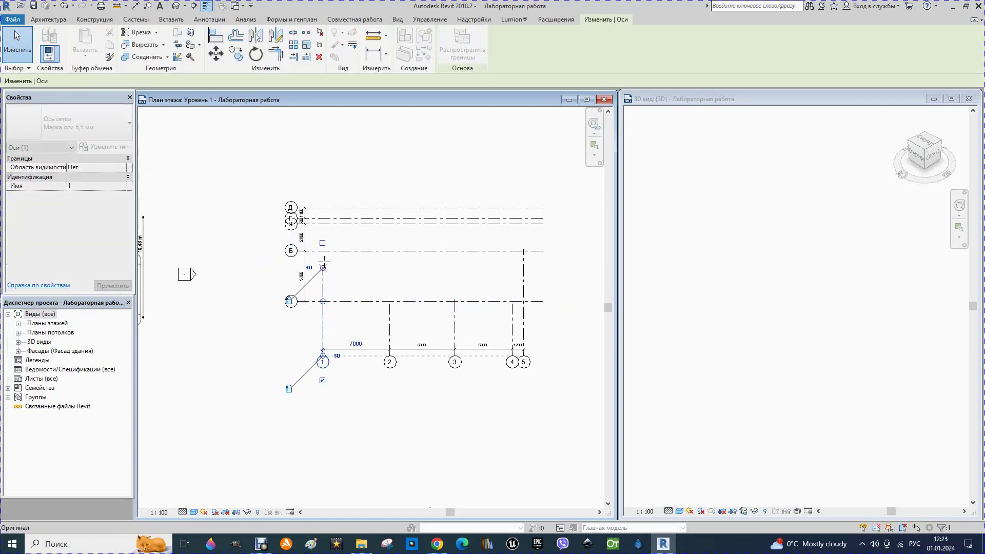
left_click(389, 310)
left_click_drag(390, 303, 389, 187)
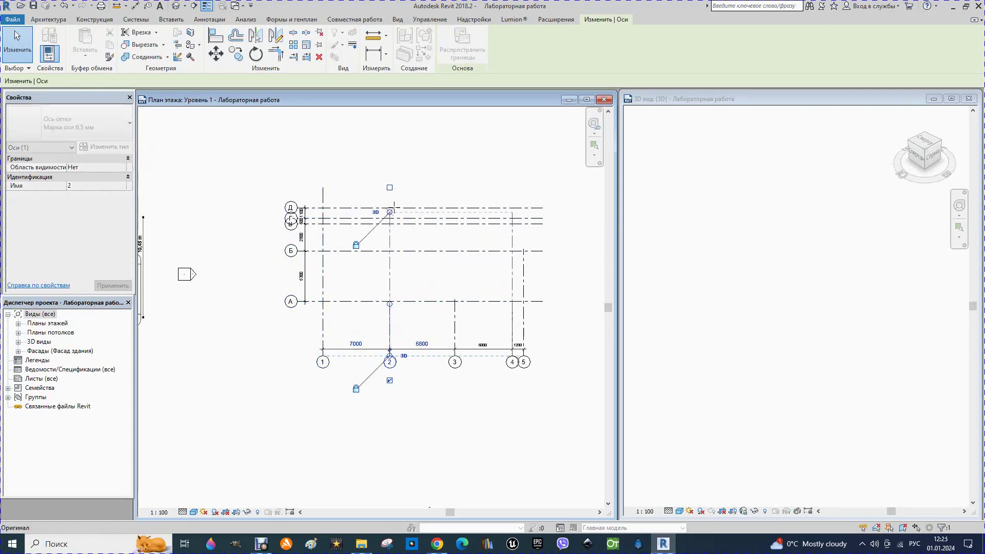
left_click(455, 327)
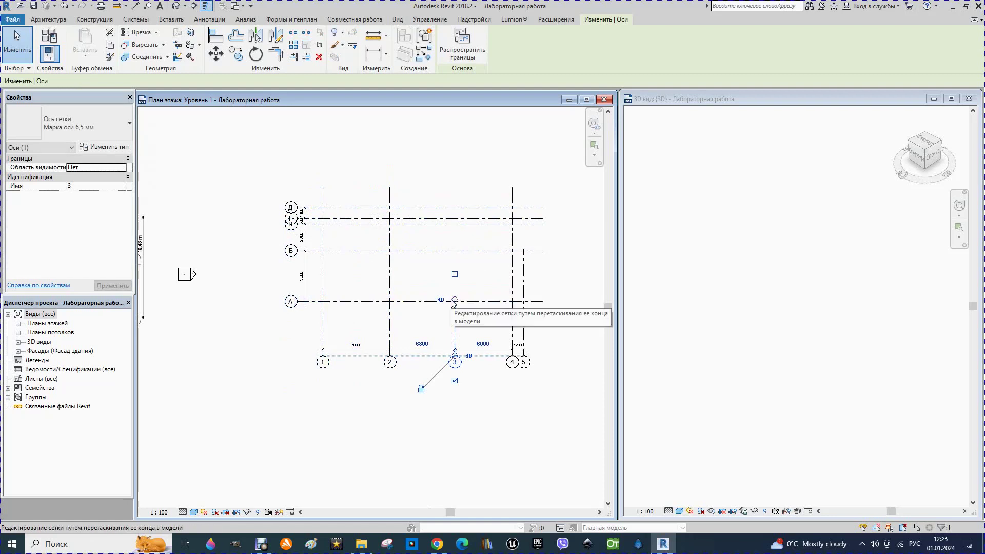
left_click_drag(454, 302, 455, 188)
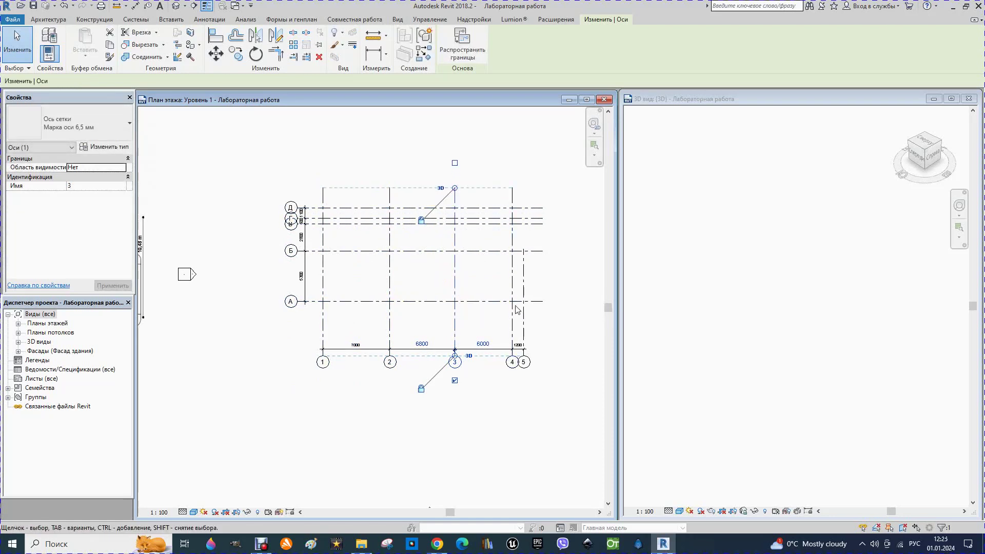
left_click(523, 290)
left_click_drag(523, 251, 527, 188)
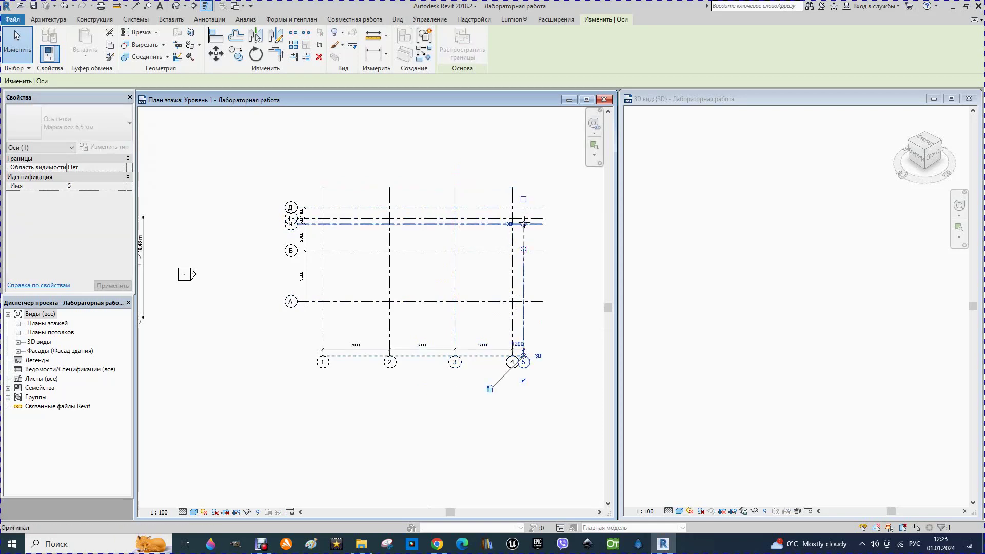
left_click(406, 171)
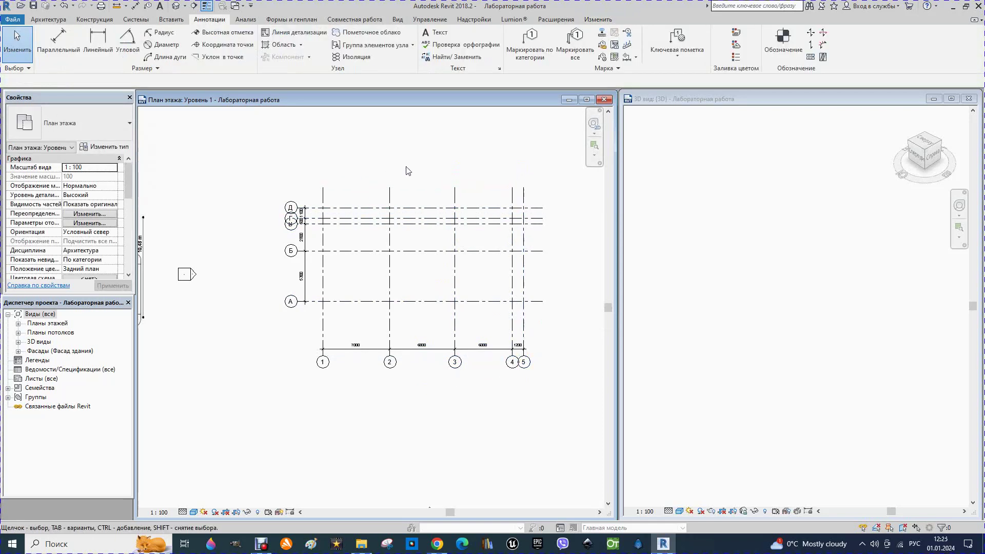
Step: Add an elbow to grid 5 and move its bubble right, clear of bubble 4
scroll(455, 241, "down", 2)
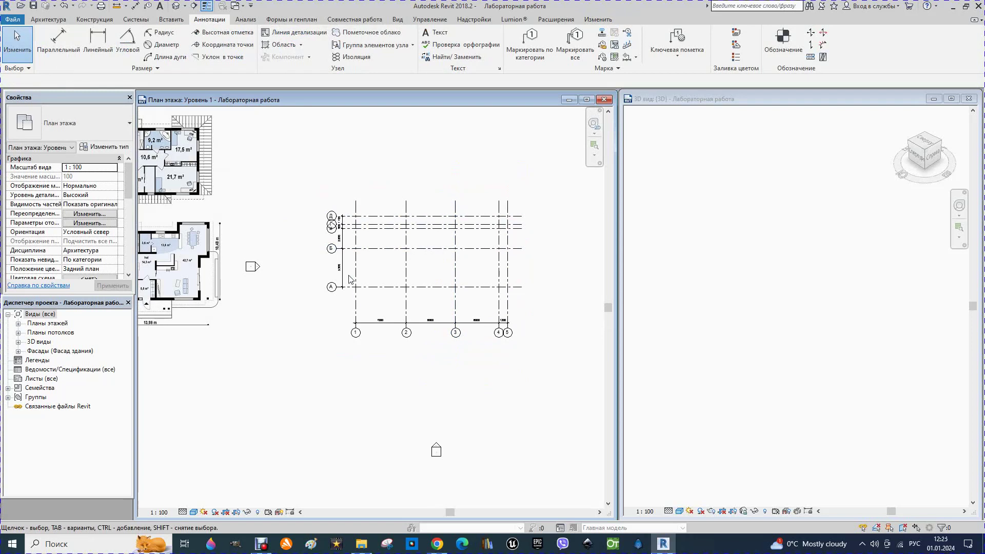
scroll(511, 336, "up", 2)
scroll(510, 336, "up", 2)
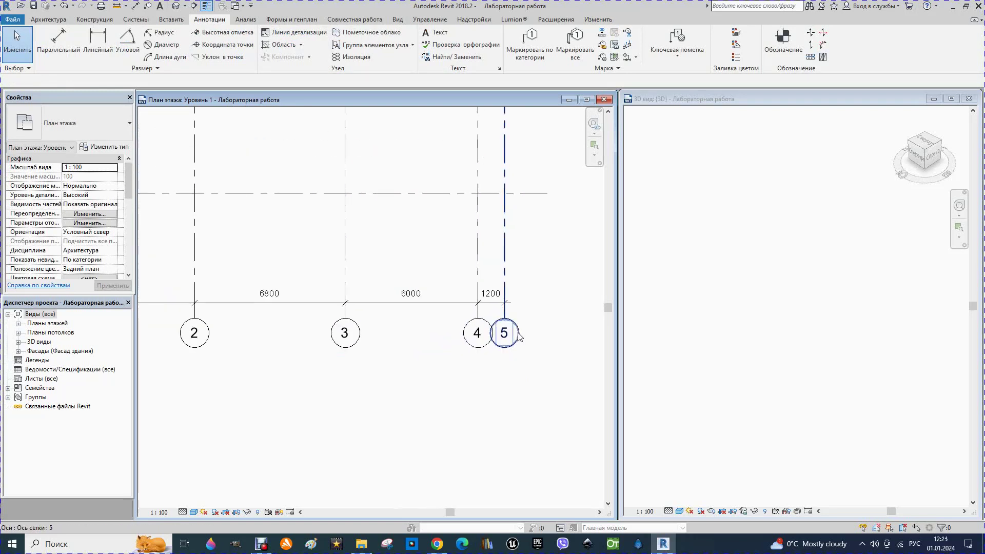
scroll(512, 336, "up", 1)
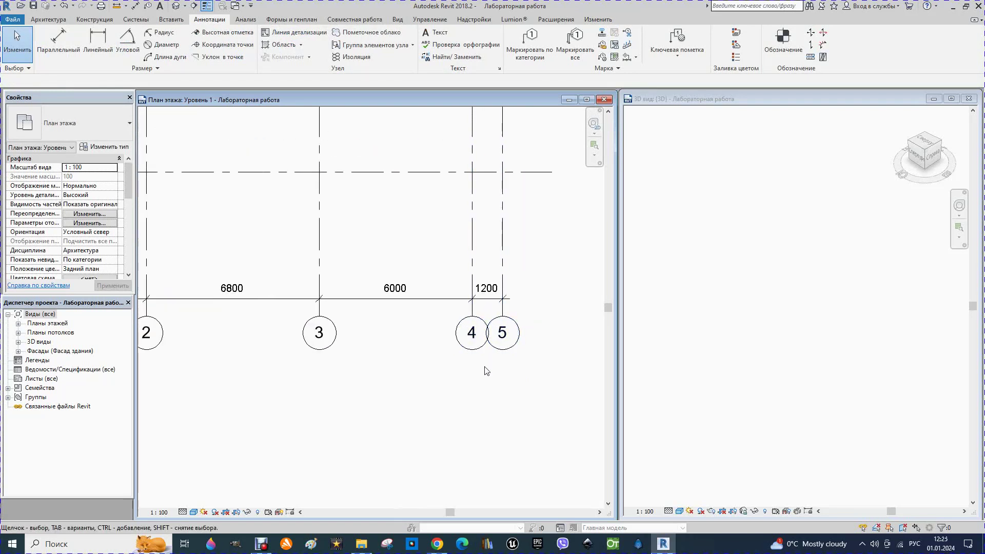
left_click(505, 270)
scroll(518, 336, "up", 2)
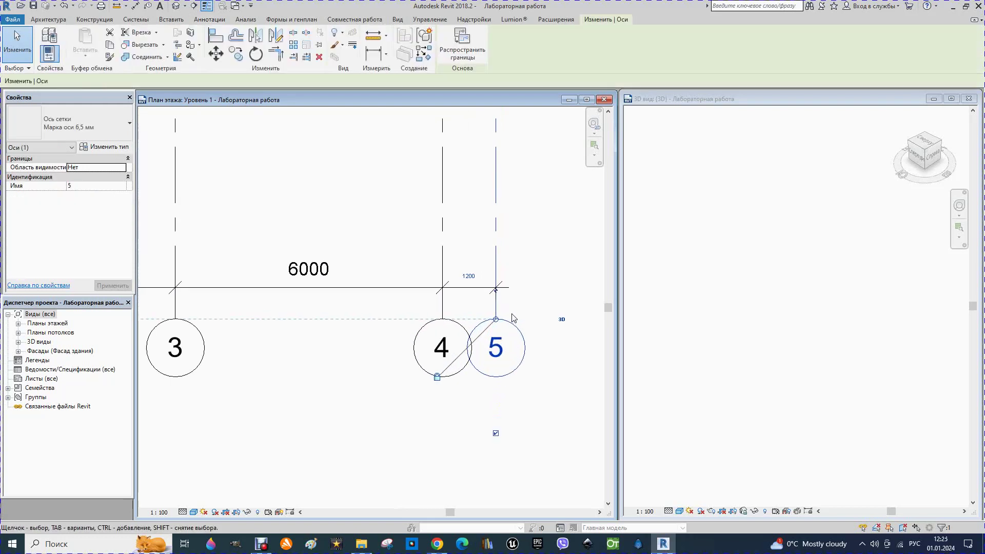
scroll(511, 320, "up", 2)
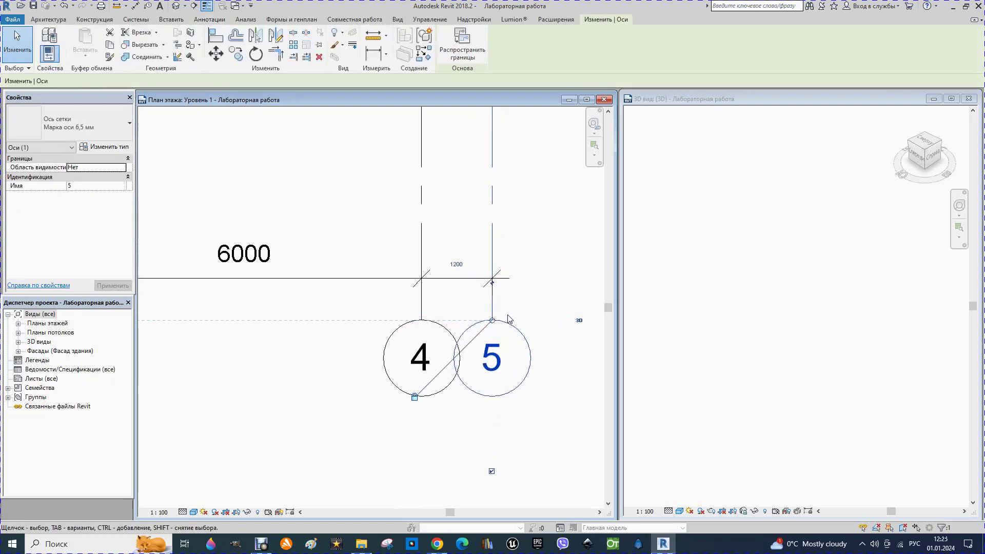
left_click(493, 287)
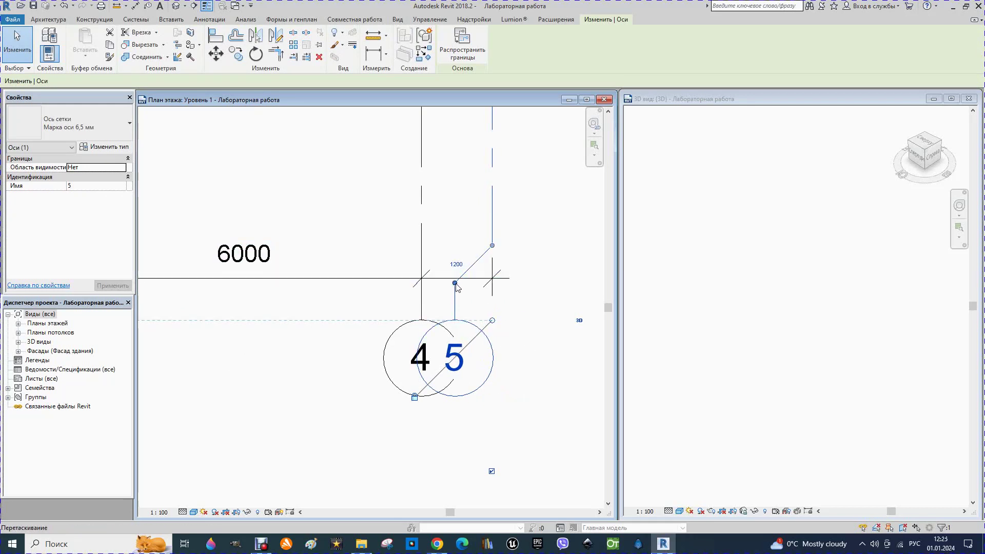
left_click_drag(454, 283, 538, 293)
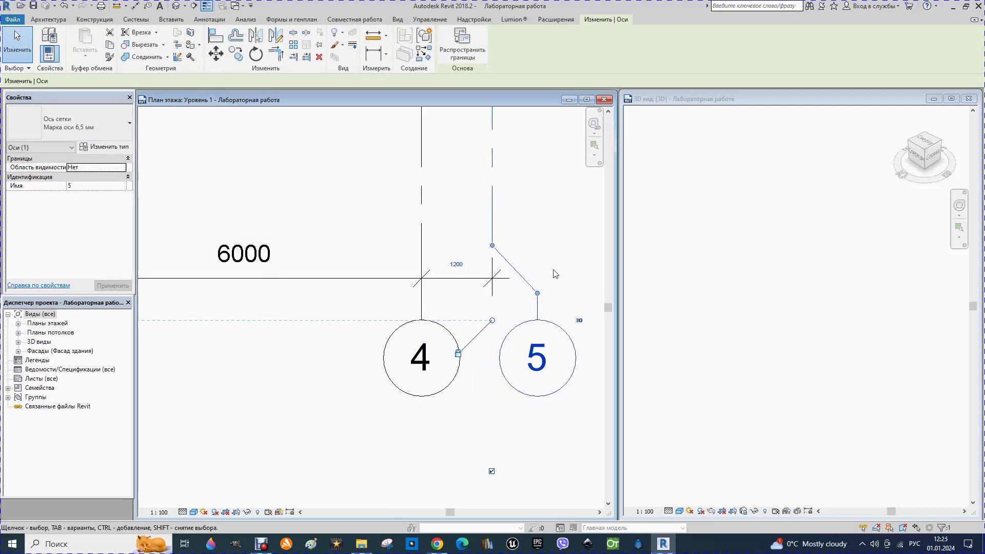
scroll(564, 285, "down", 2)
scroll(564, 285, "down", 2)
scroll(563, 283, "down", 2)
scroll(562, 282, "down", 1)
scroll(436, 218, "up", 1)
scroll(420, 226, "up", 2)
scroll(403, 235, "up", 2)
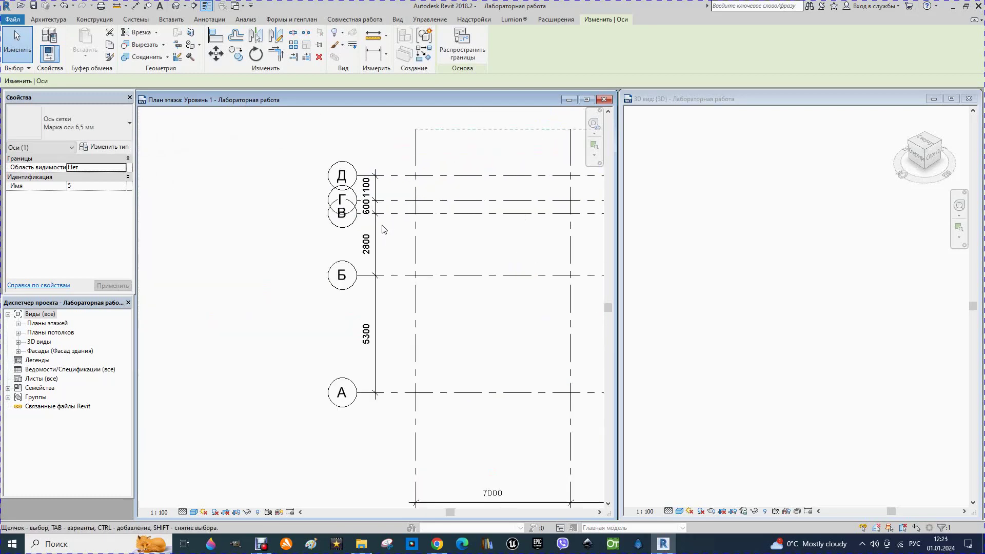
Step: Keep grid В 600 below Г and offset its bubble downward on an elbow
left_click(388, 213)
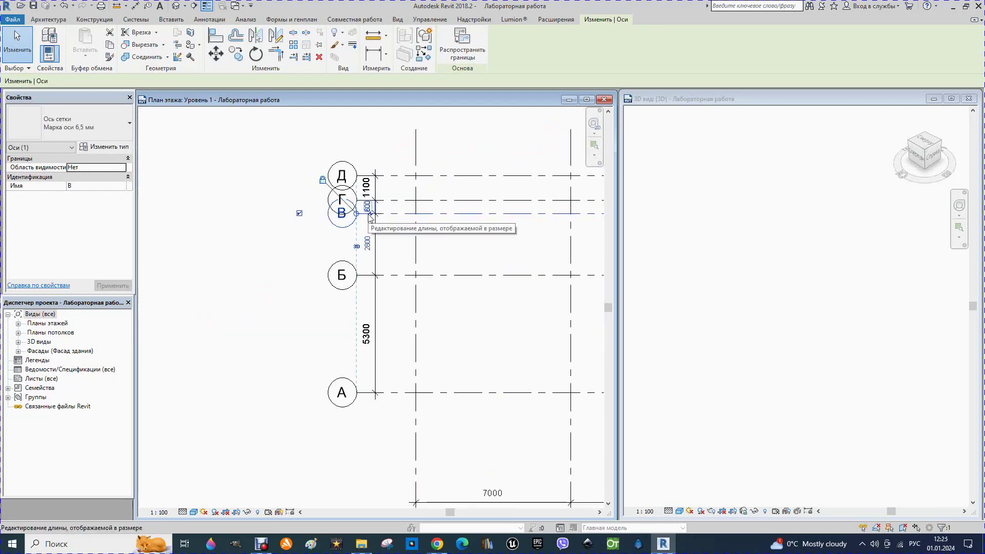
left_click(369, 214)
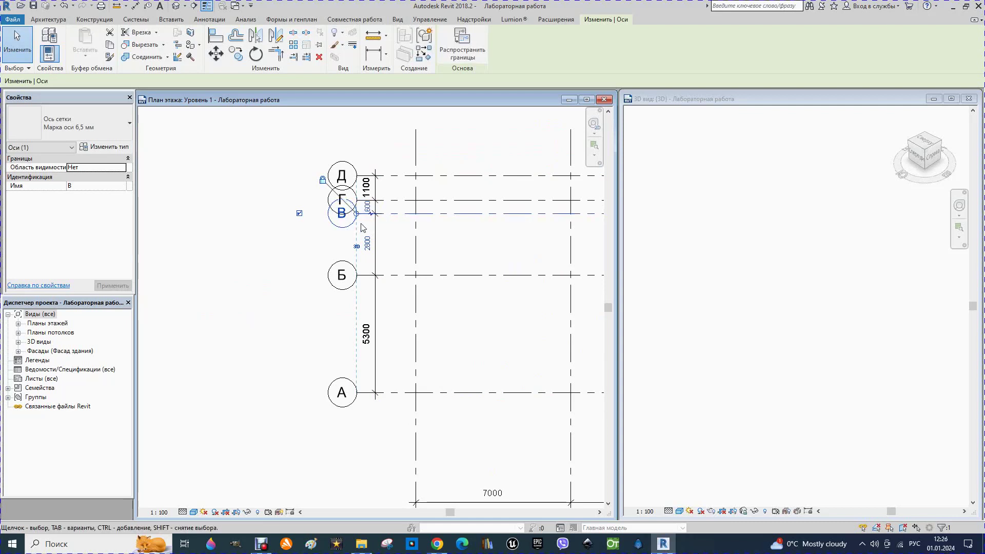
scroll(374, 213, "up", 1)
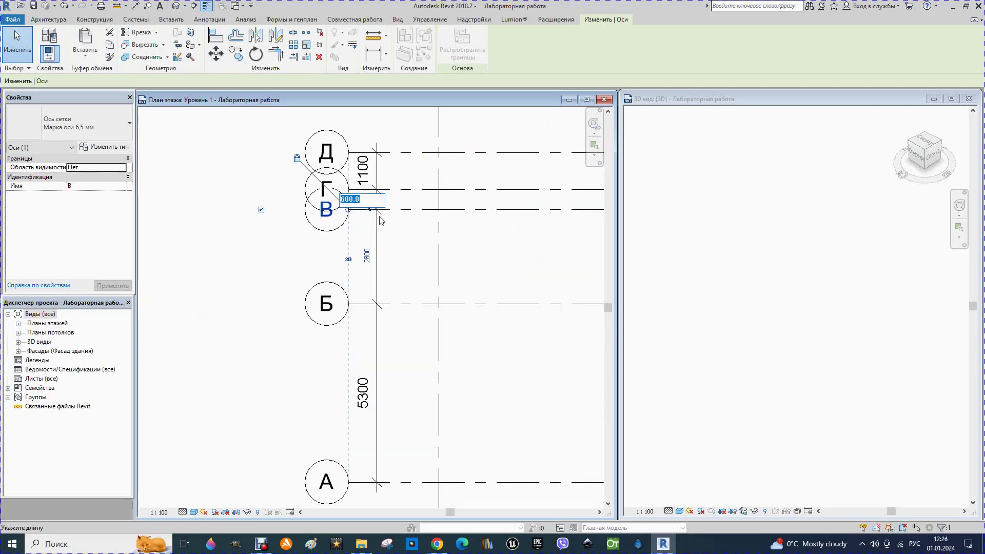
scroll(369, 214, "up", 4)
key("Return")
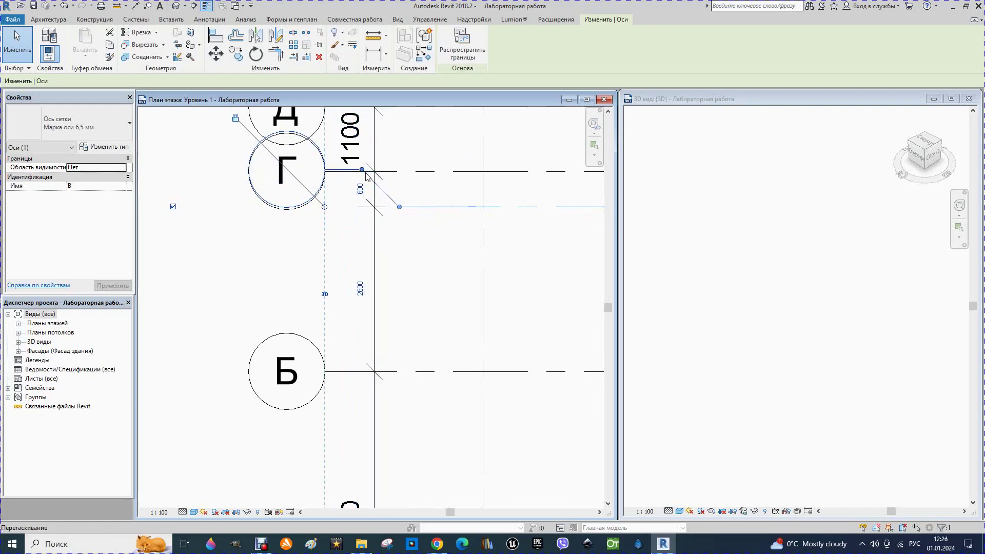
left_click_drag(359, 205, 359, 241)
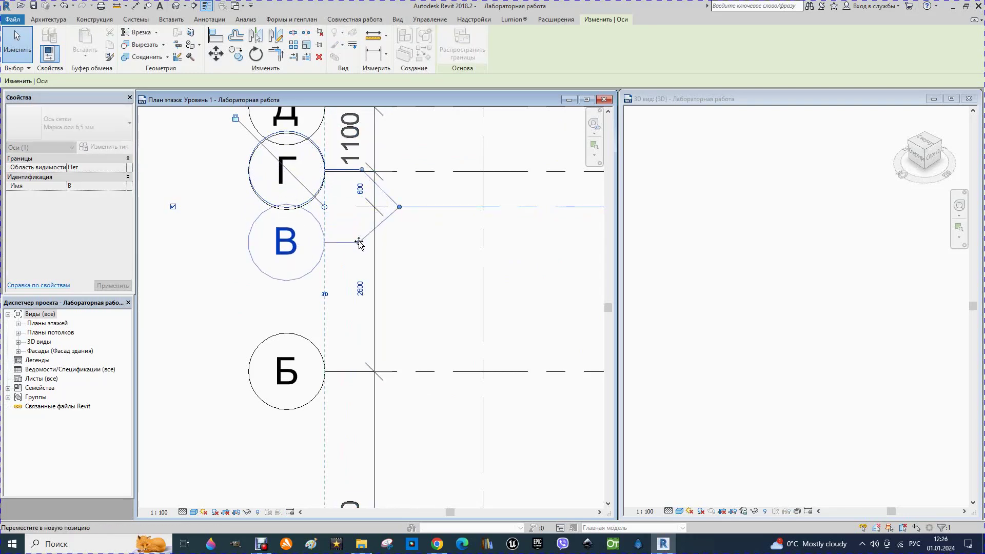
left_click(423, 261)
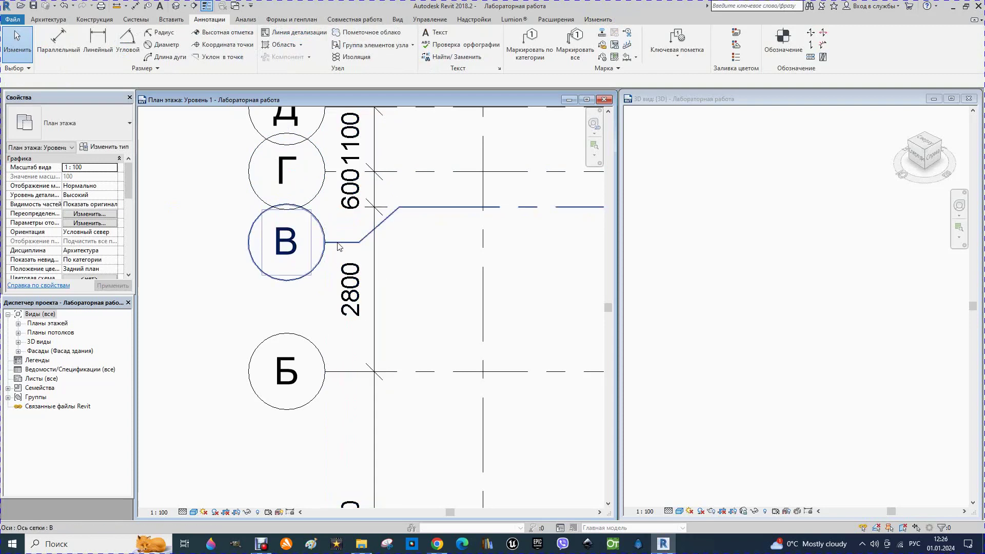
left_click(339, 245)
left_click_drag(358, 249, 358, 248)
left_click(407, 249)
scroll(405, 245, "down", 1)
scroll(403, 241, "down", 1)
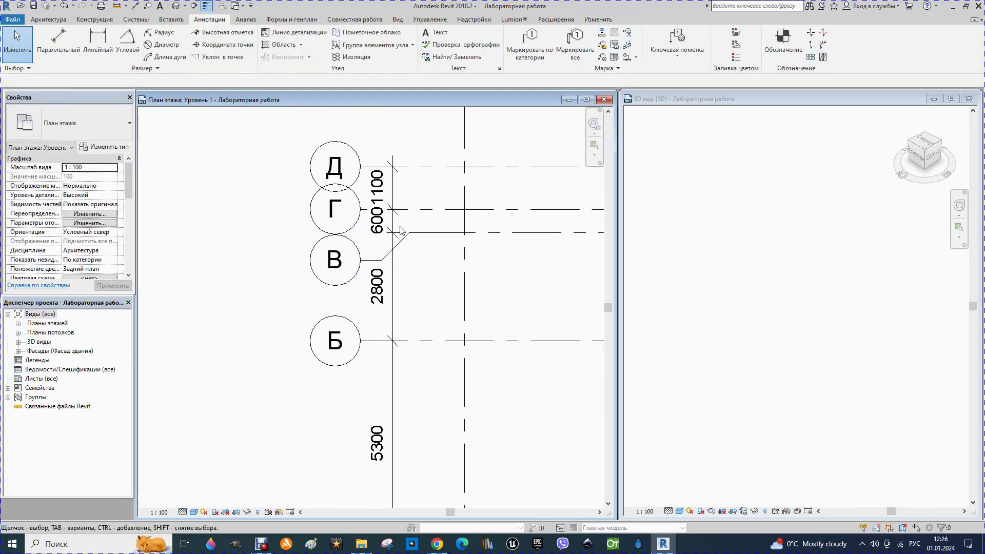
Step: Add an elbow lifting grid Д's bubble upward, then clear the selection
left_click(417, 167)
left_click(385, 171)
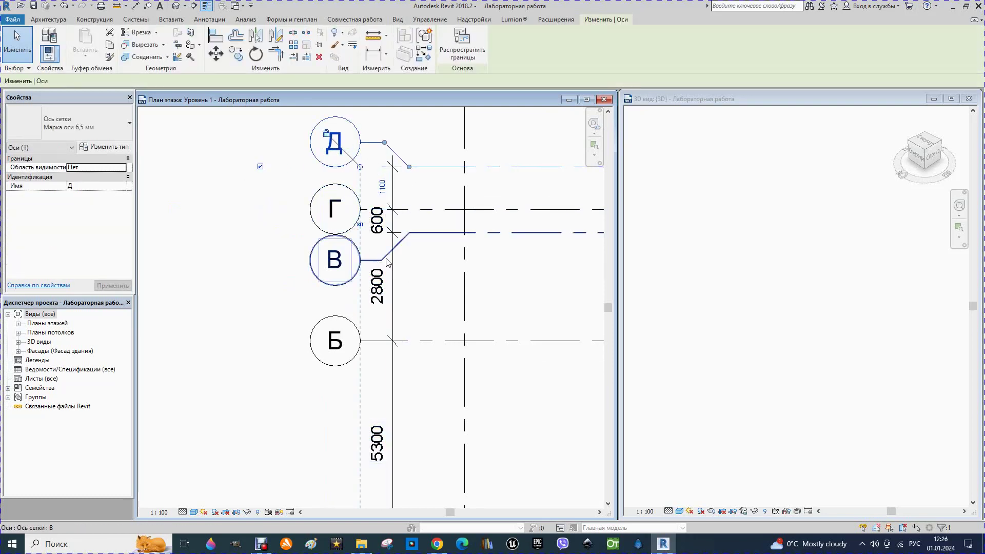
key("d")
key("i")
scroll(302, 246, "down", 3)
scroll(375, 232, "down", 2)
scroll(376, 232, "down", 2)
scroll(376, 233, "down", 2)
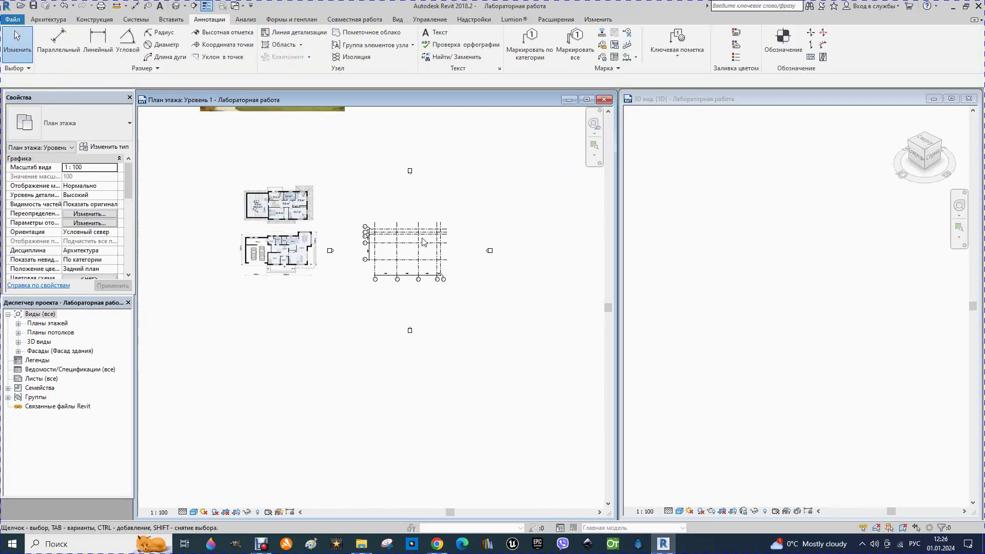
scroll(423, 241, "down", 1)
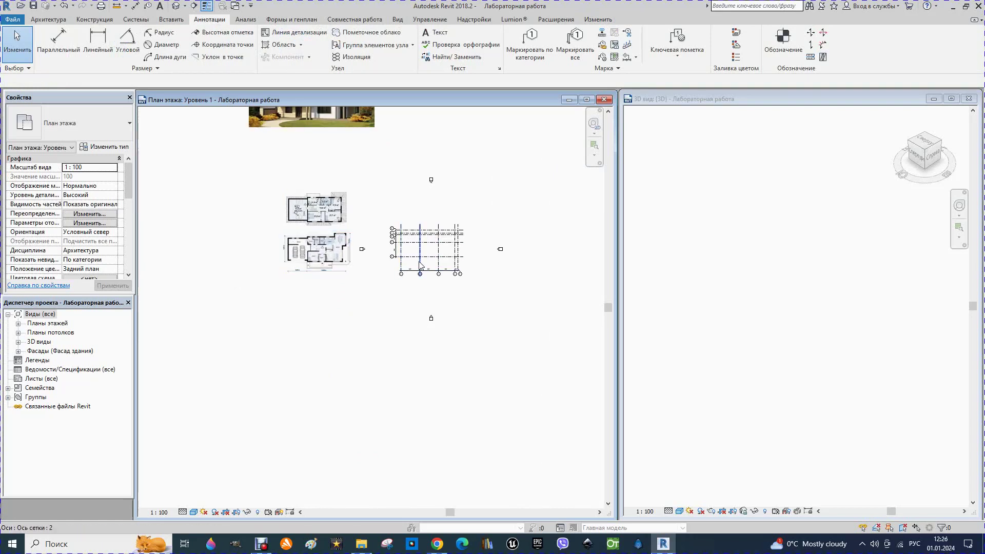
scroll(390, 266, "down", 1)
scroll(388, 281, "down", 1)
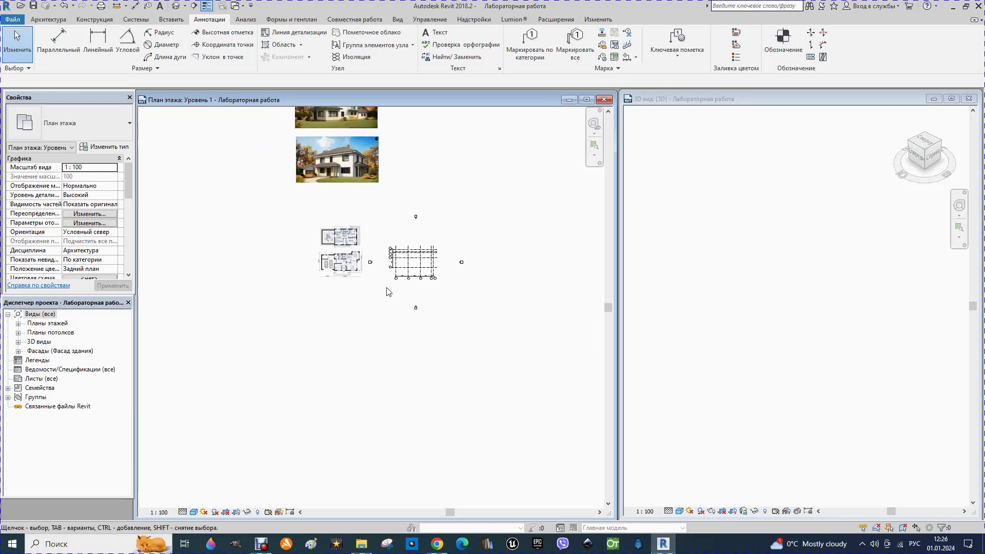
scroll(356, 138, "up", 1)
scroll(345, 125, "up", 1)
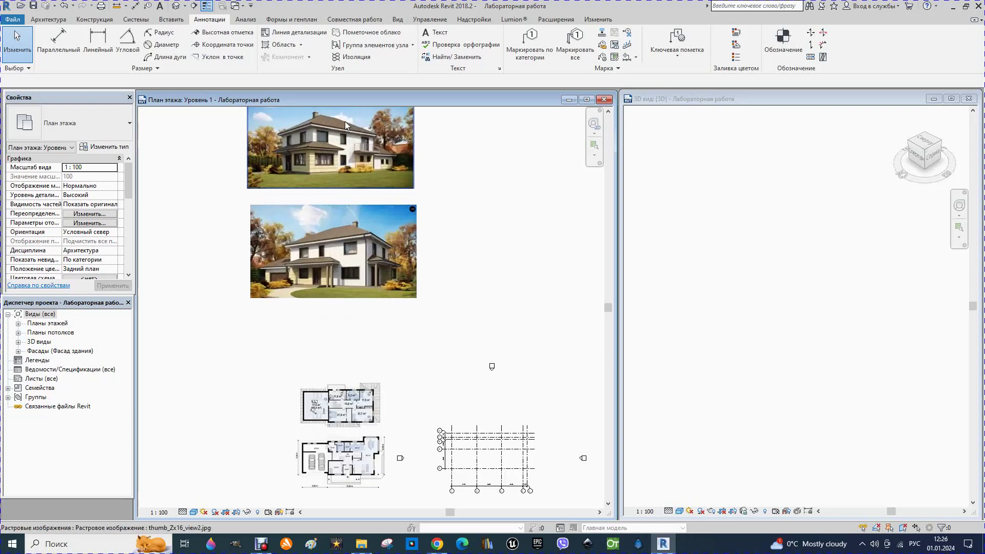
scroll(311, 205, "up", 1)
scroll(314, 318, "up", 1)
scroll(374, 318, "up", 1)
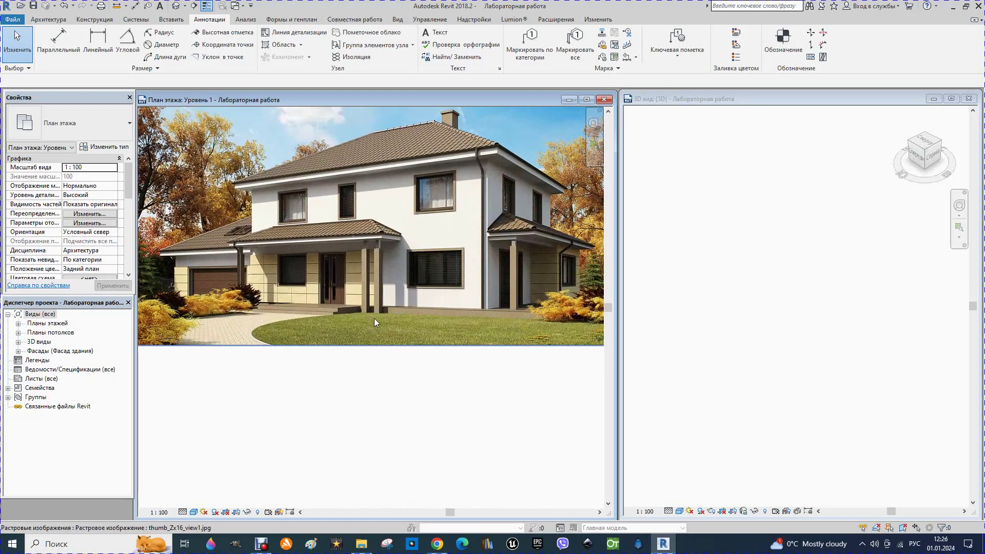
scroll(374, 318, "up", 1)
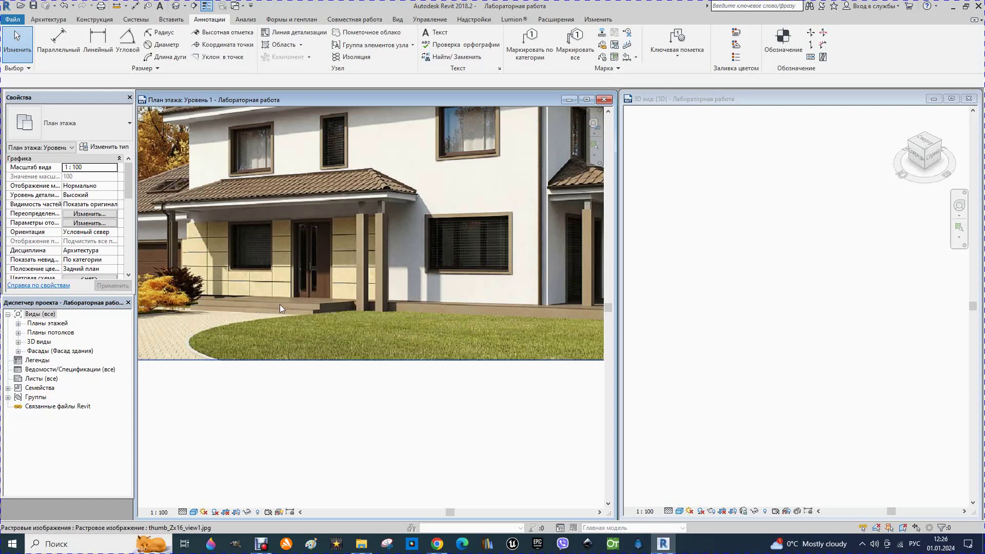
scroll(308, 308, "down", 2)
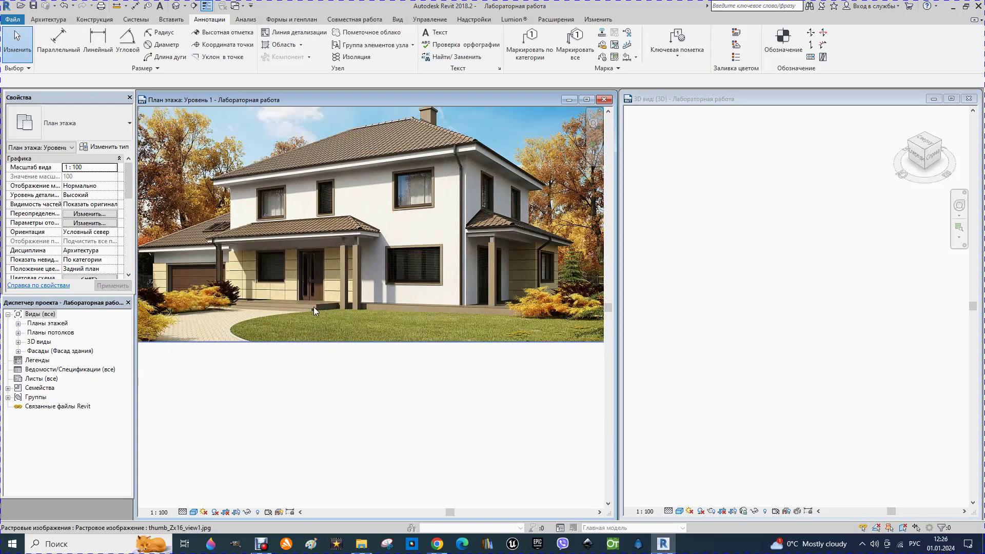
scroll(313, 307, "down", 1)
scroll(313, 307, "down", 1)
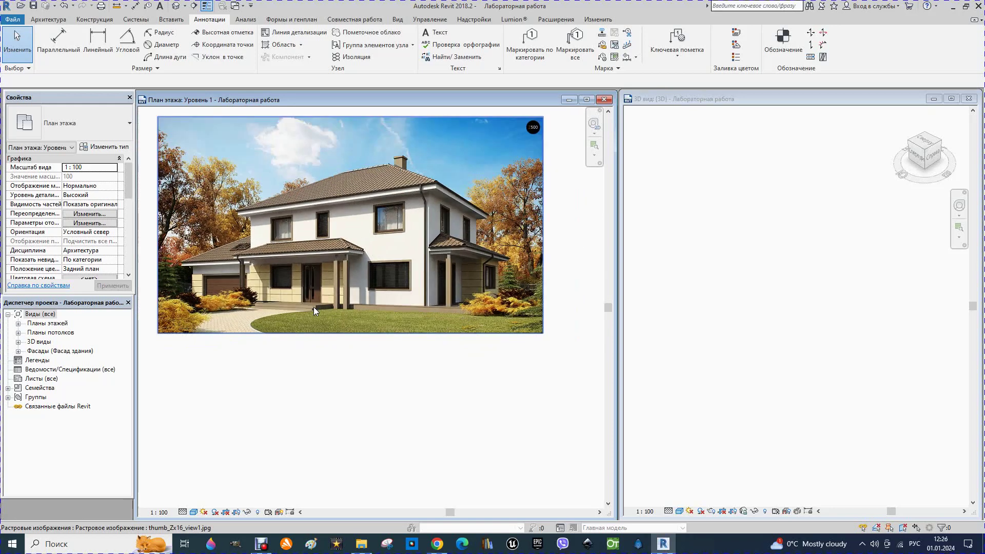
scroll(313, 307, "down", 2)
scroll(313, 307, "down", 1)
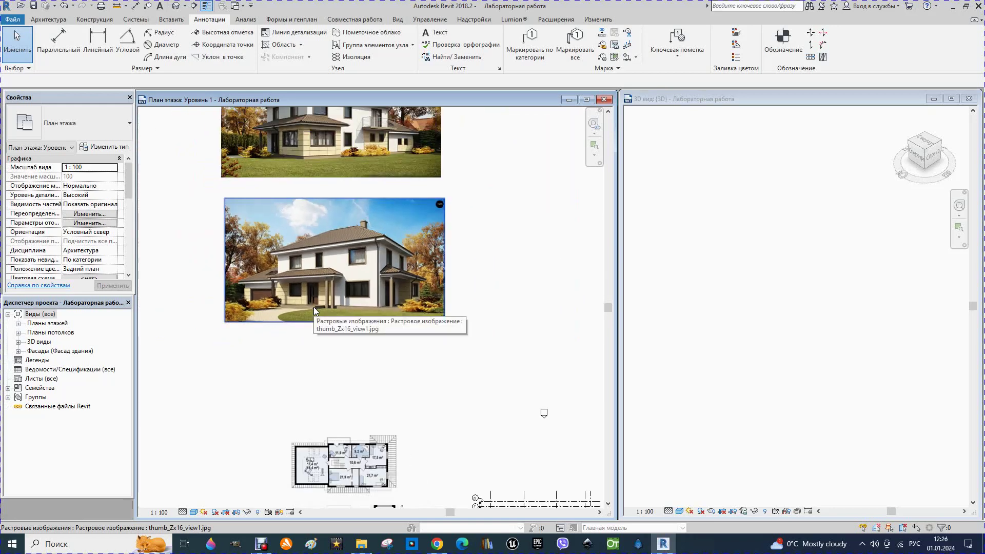
scroll(313, 310, "down", 1)
scroll(334, 124, "up", 1)
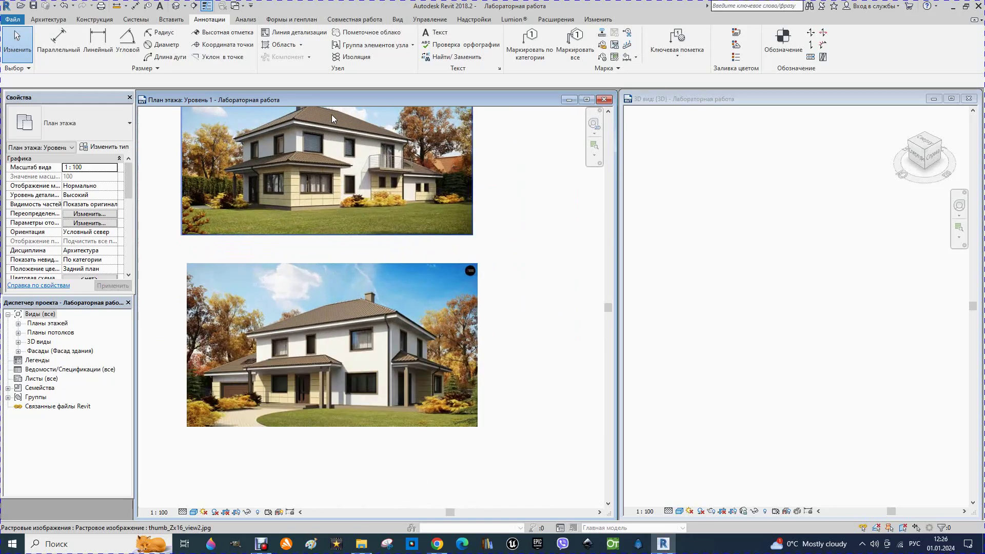
scroll(333, 118, "up", 2)
scroll(329, 203, "up", 2)
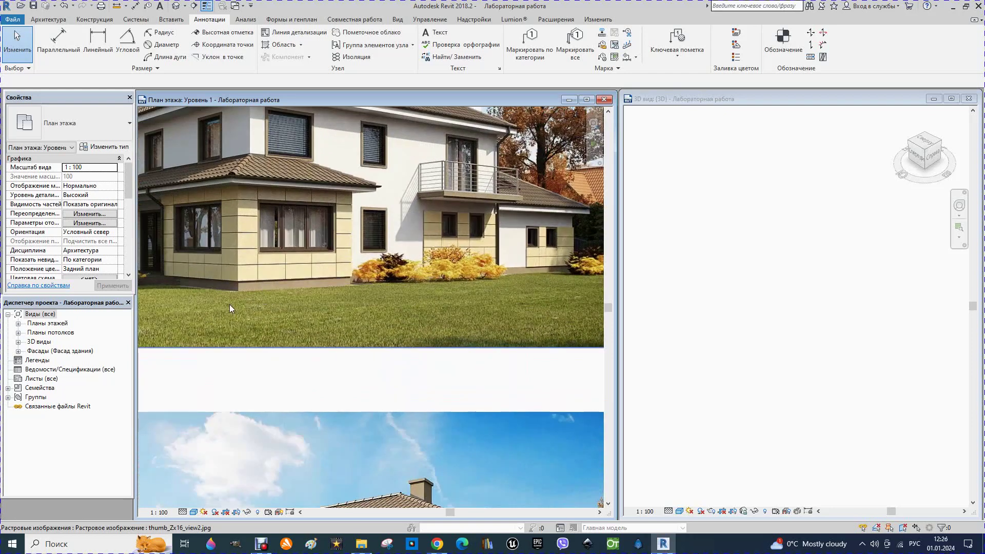
scroll(256, 280, "down", 1)
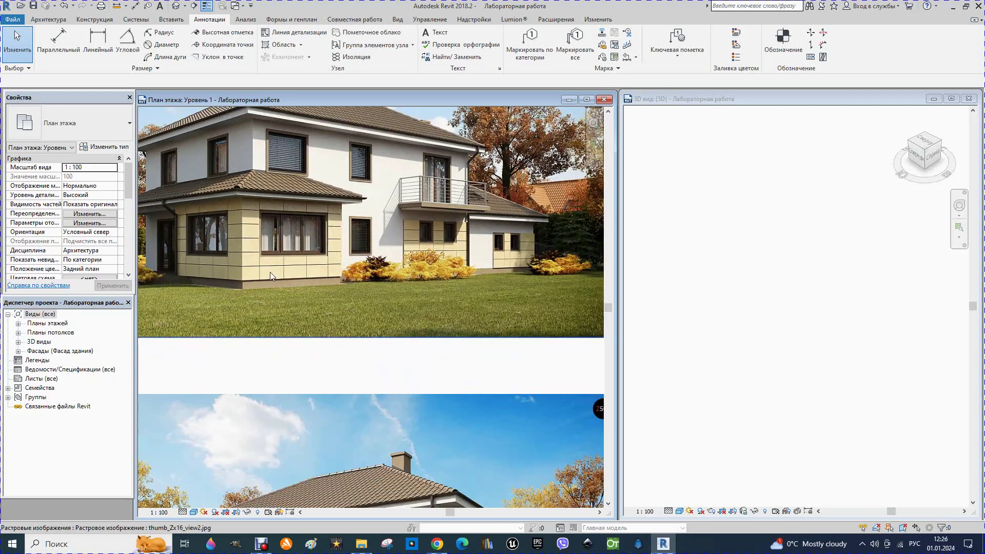
scroll(277, 280, "down", 1)
scroll(282, 282, "down", 1)
scroll(287, 279, "down", 1)
scroll(307, 272, "down", 1)
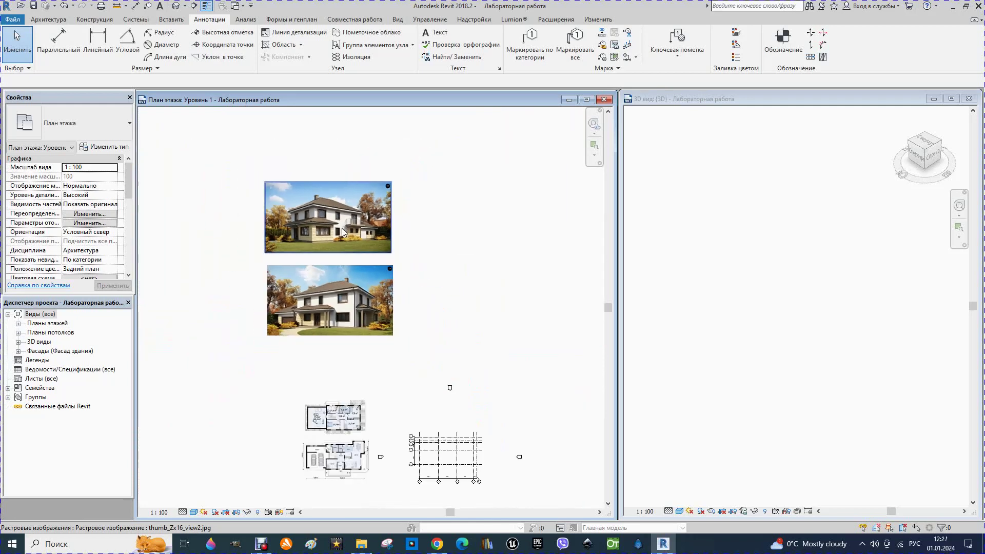
scroll(328, 264, "down", 1)
scroll(356, 413, "up", 1)
scroll(353, 378, "up", 1)
scroll(353, 382, "up", 1)
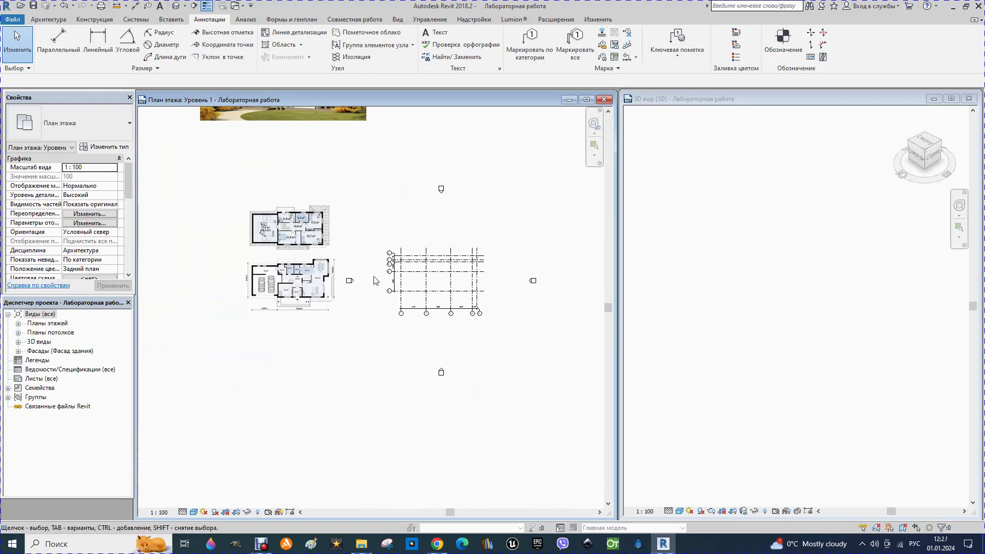
left_click(19, 352)
Step: Open the Южный (South) elevation view
double_click(49, 388)
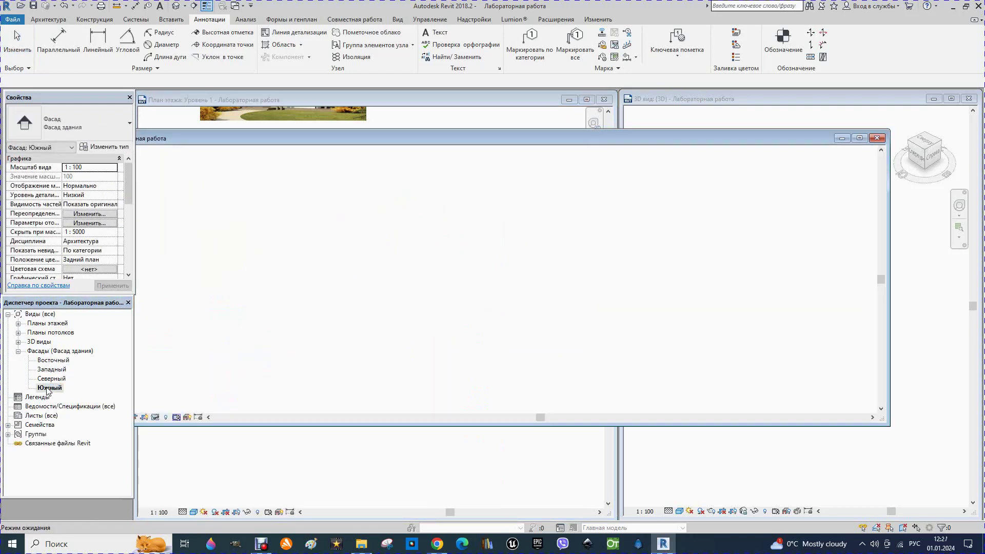
scroll(441, 333, "down", 2)
scroll(465, 334, "down", 1)
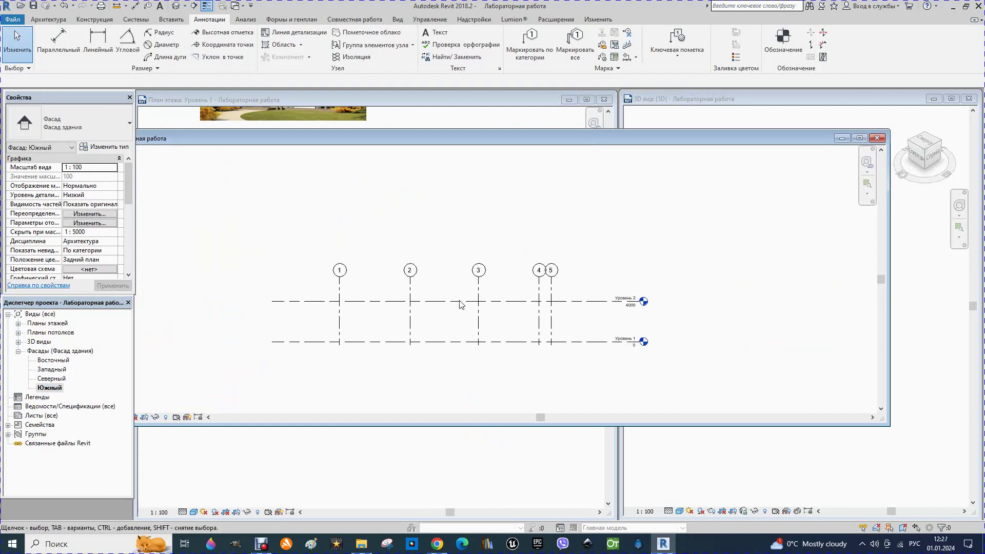
Step: Draw new levels Уровень 3 at 6900 and Уровень 4 at -2400
left_click(43, 20)
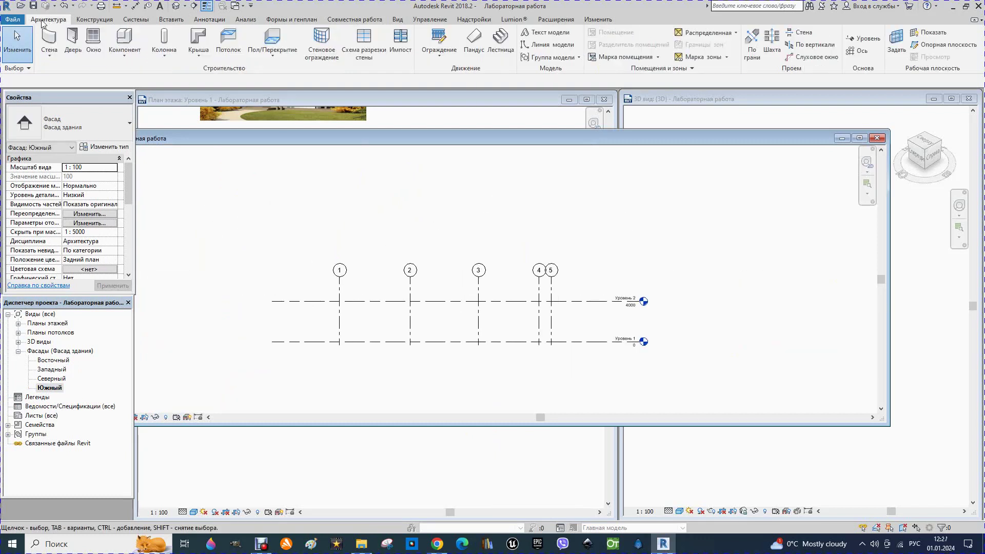
left_click(866, 39)
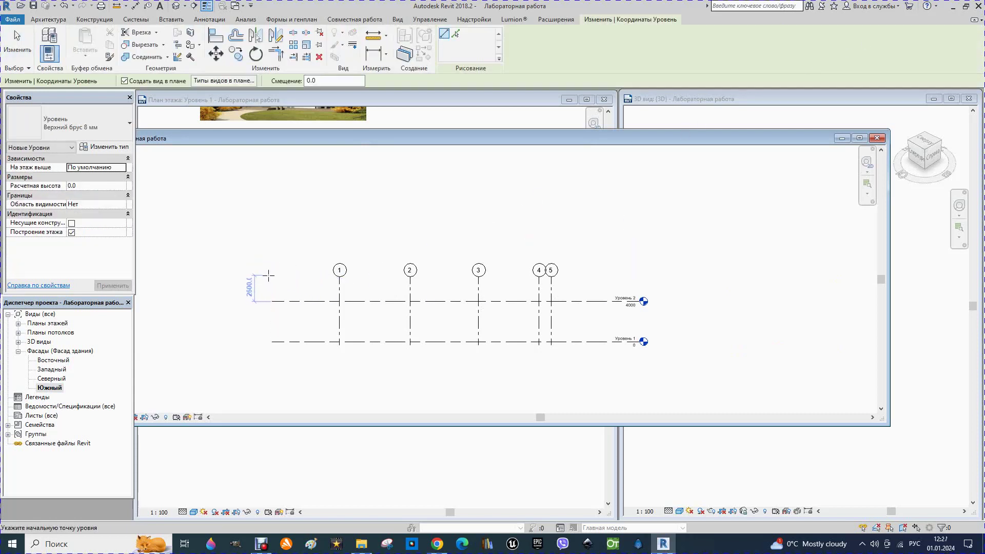
left_click(294, 272)
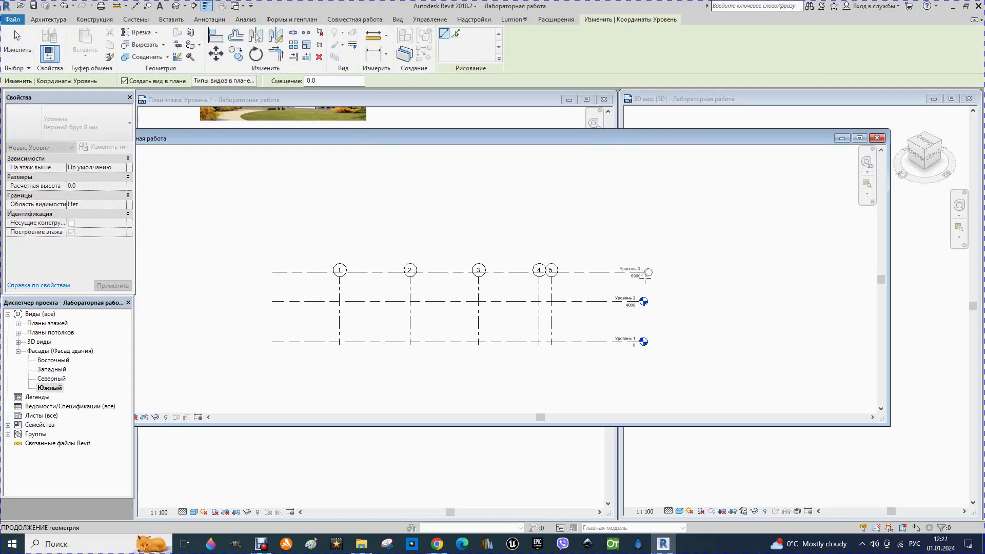
left_click(643, 273)
left_click(285, 365)
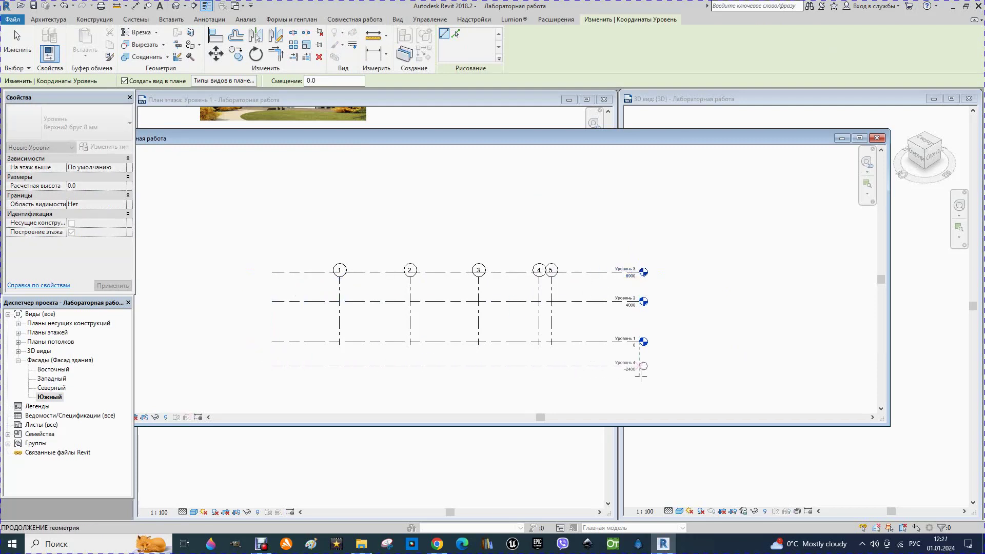
left_click(642, 374)
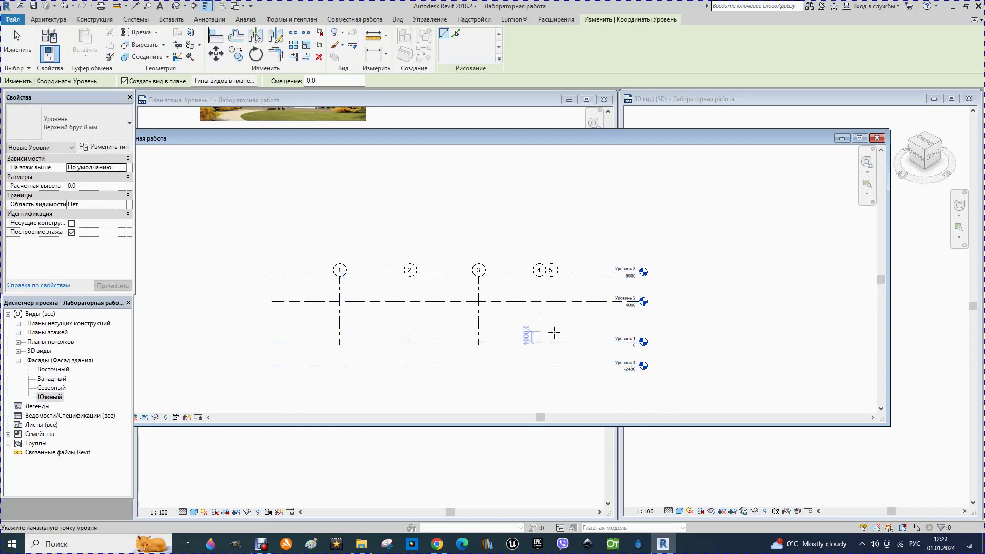
scroll(553, 332, "up", 1)
scroll(554, 332, "up", 1)
key("Escape")
key("Escape")
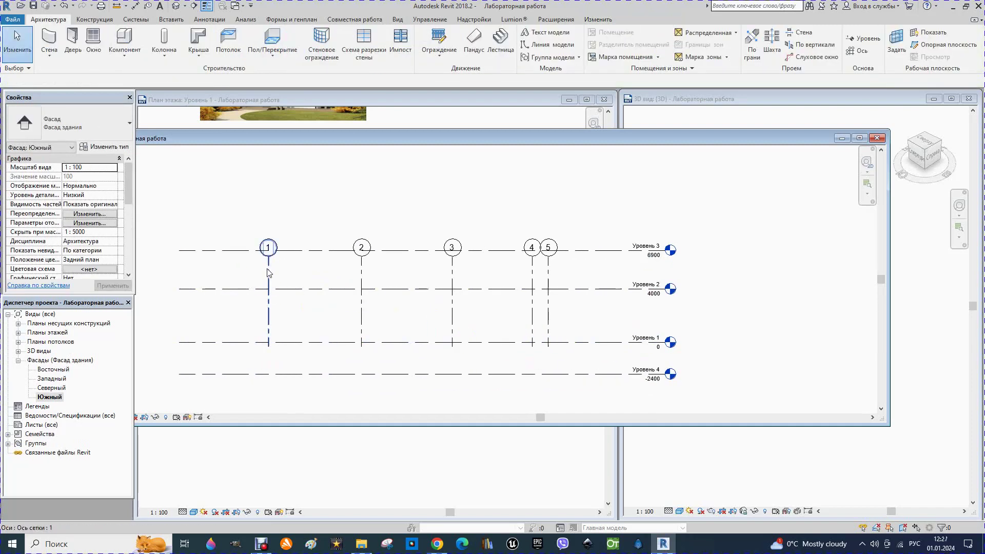
Step: Move the bubbles of grids 1 and 2 to the bottom ends of their lines
left_click(269, 273)
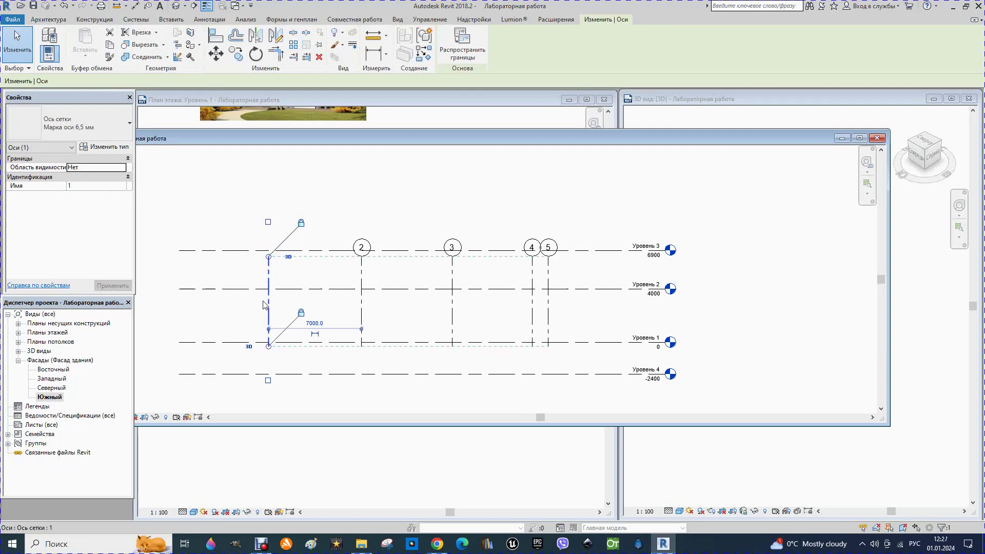
left_click(267, 380)
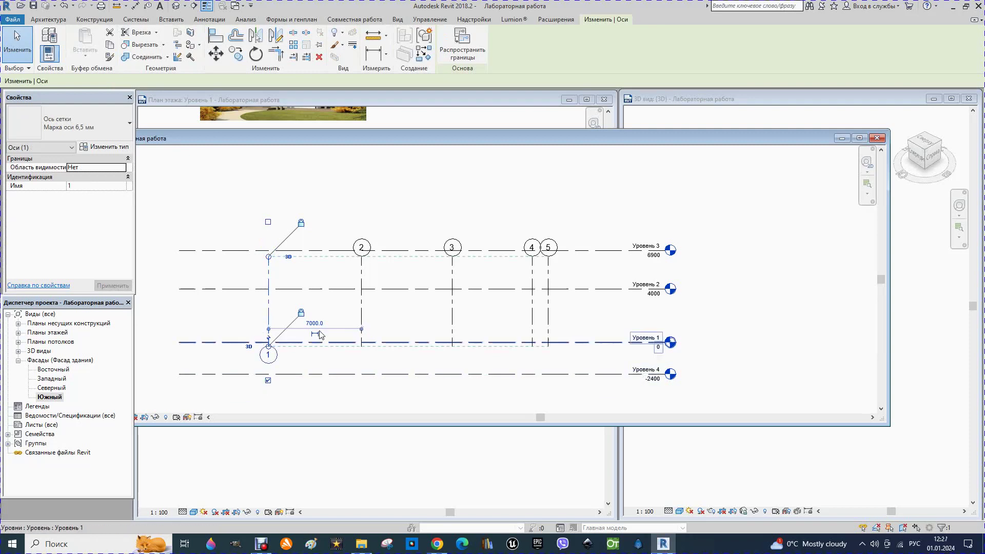
left_click(360, 295)
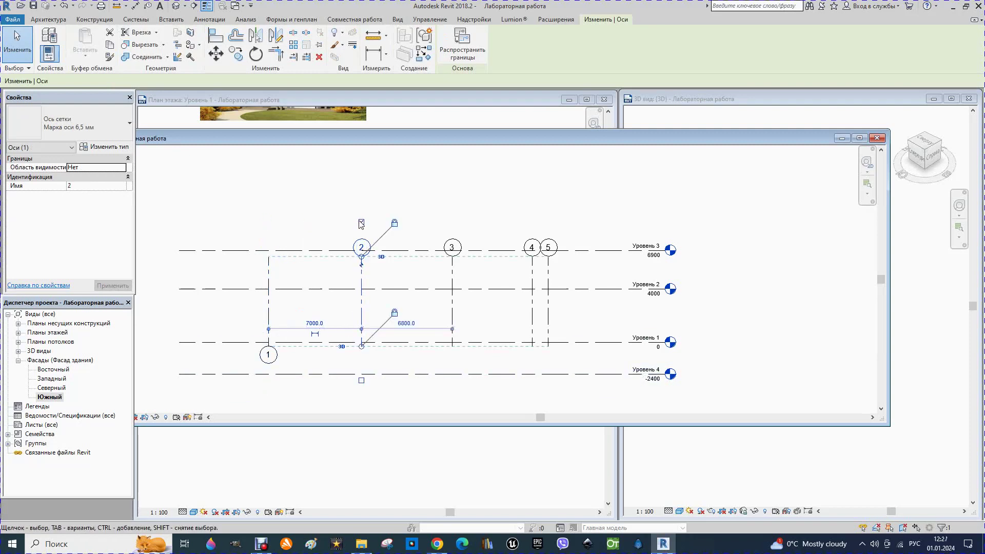
left_click(366, 232)
left_click(360, 308)
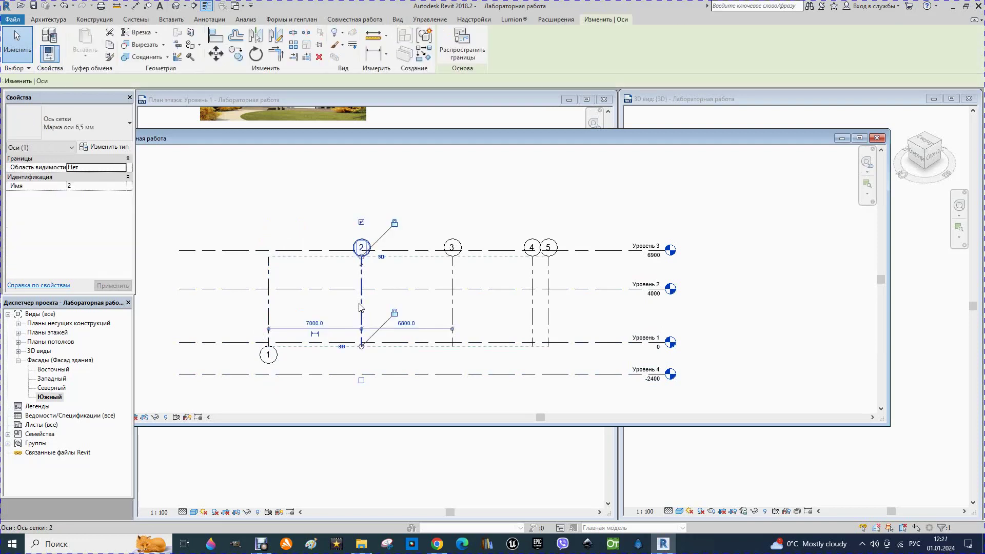
left_click(361, 223)
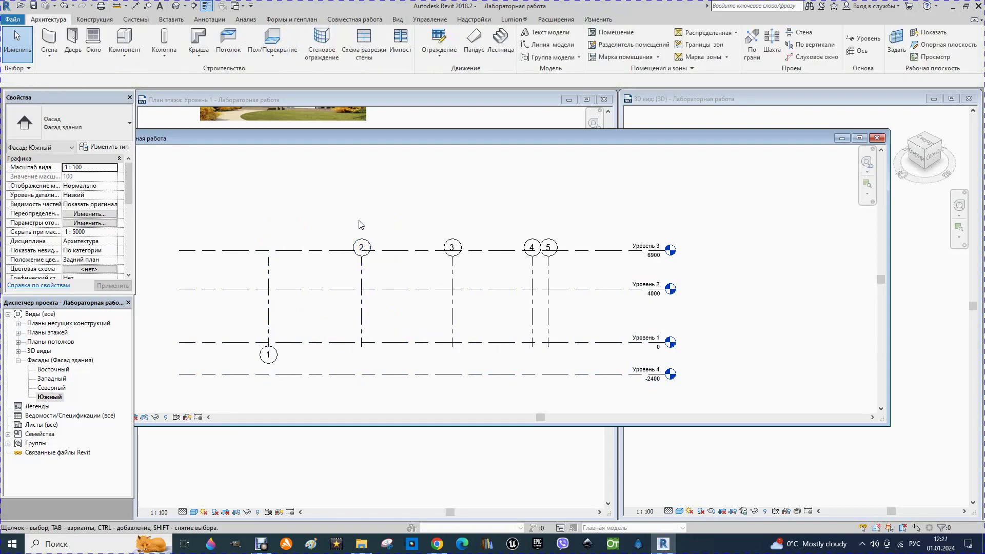
left_click(363, 308)
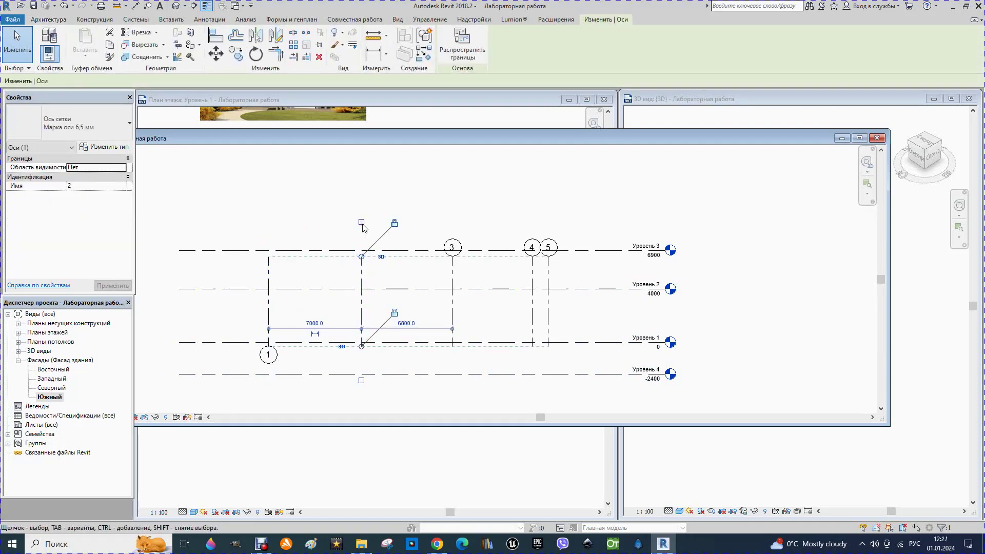
left_click(361, 380)
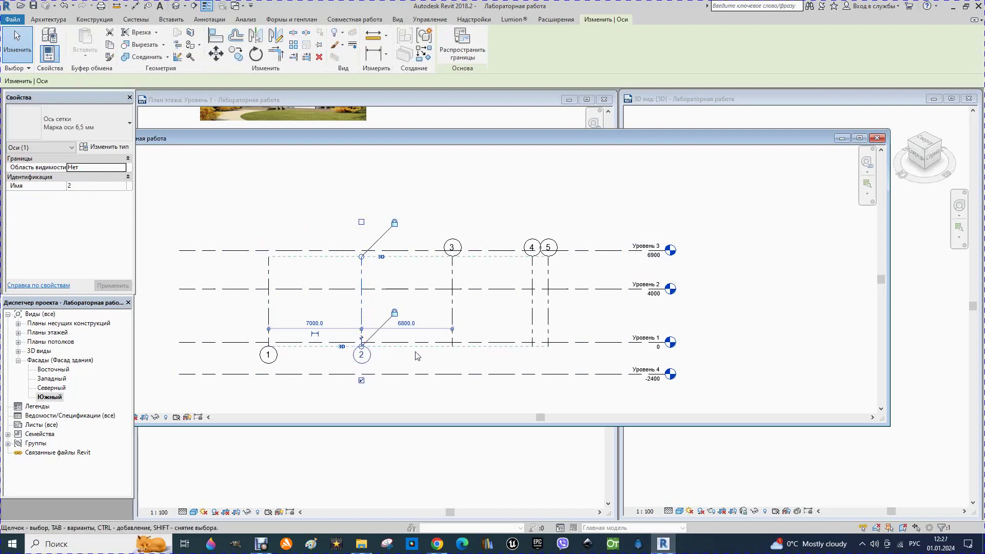
Step: Switch grids 3, 4 and 5 from top bubbles to bottom bubbles
left_click(451, 314)
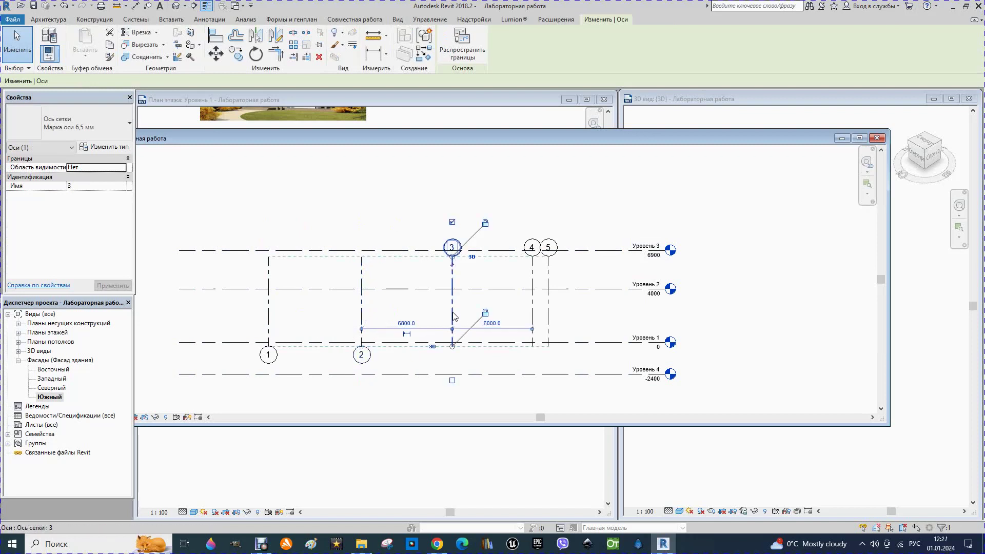
left_click(452, 222)
left_click(452, 380)
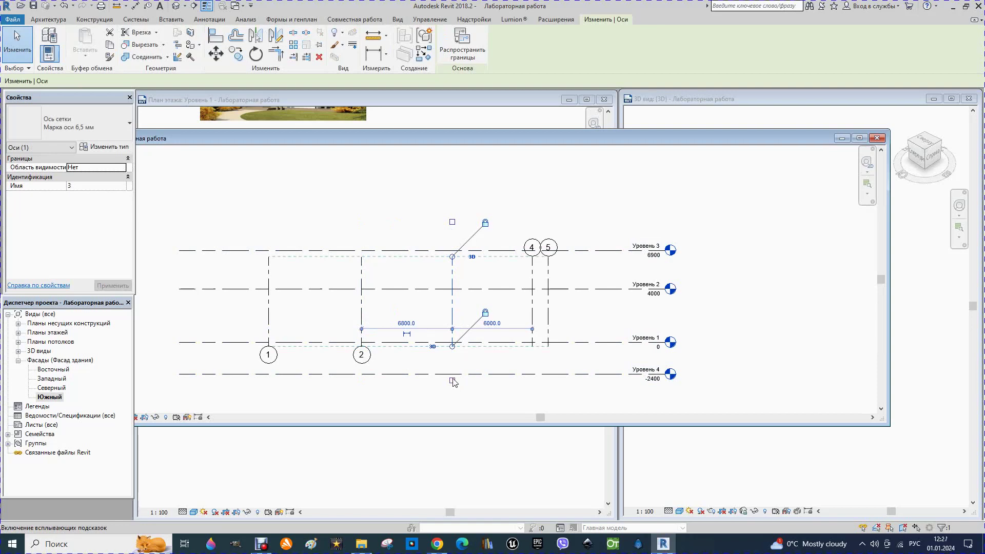
left_click(535, 314)
left_click(531, 285)
left_click(532, 222)
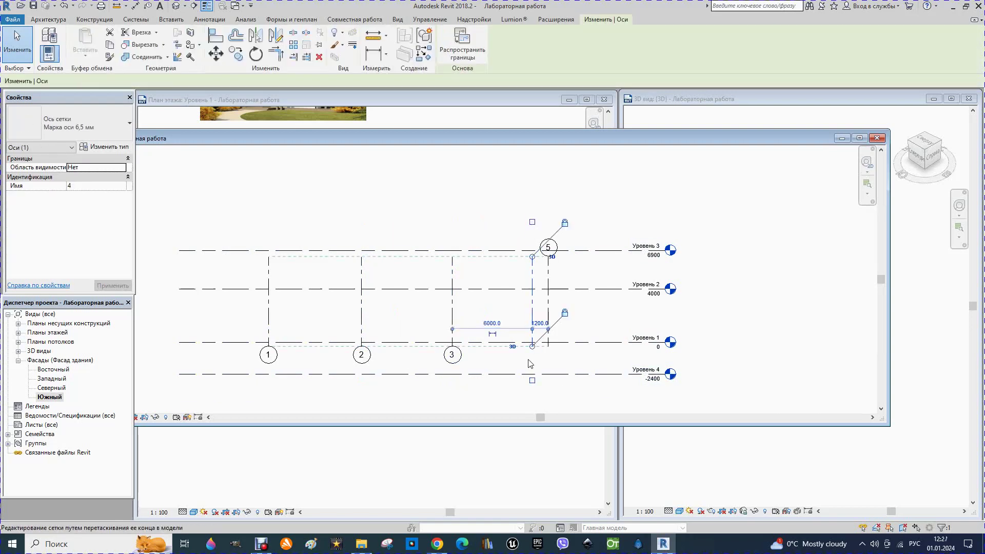
left_click(532, 380)
left_click(548, 292)
left_click(547, 221)
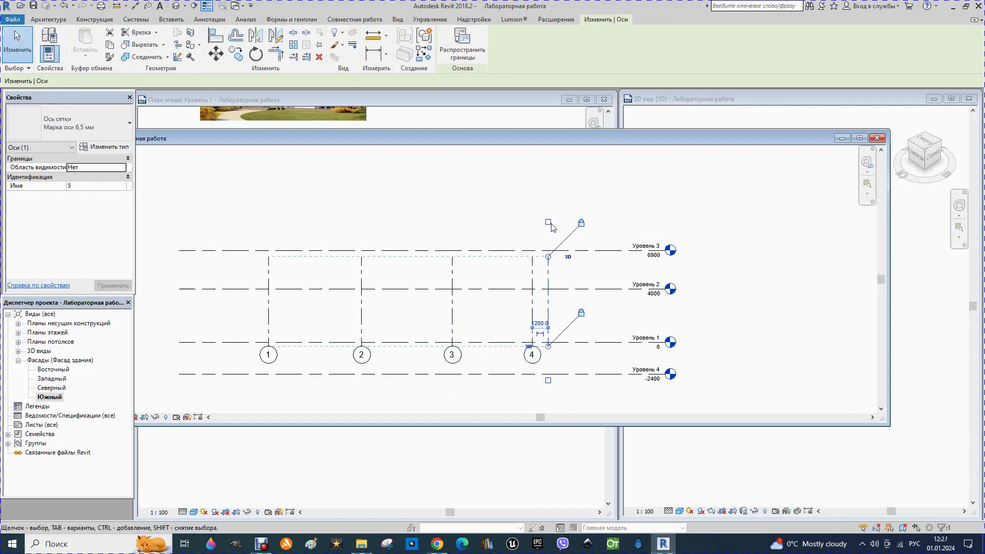
left_click(547, 379)
Step: Drag grid 2's lower end so all grid bubbles align in one row below Уровень 4
scroll(567, 317, "down", 1)
left_click(380, 393)
left_click(411, 354)
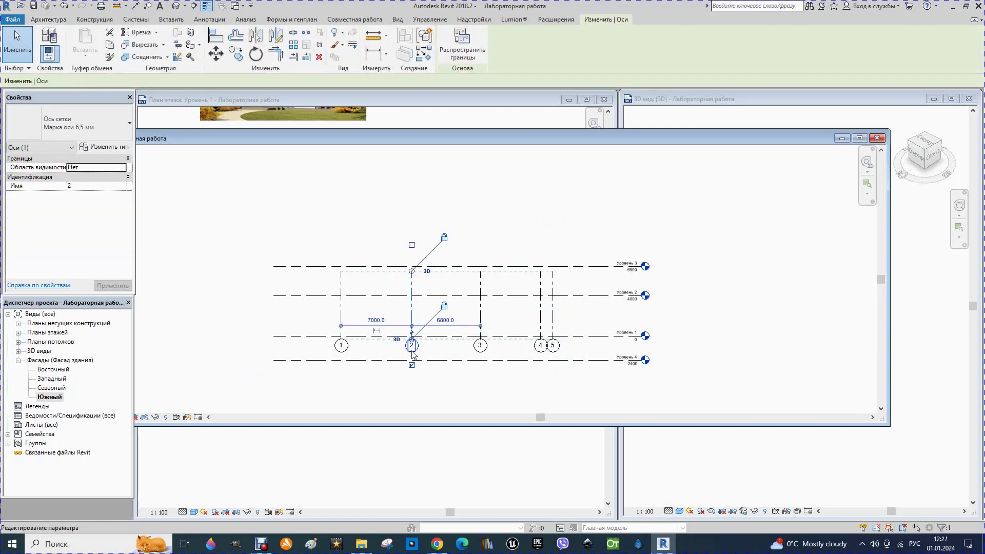
scroll(413, 360, "up", 1)
scroll(416, 364, "up", 3)
mouse_move(416, 326)
left_mouse_down()
mouse_move(416, 316)
mouse_move(417, 383)
left_mouse_up()
scroll(448, 361, "down", 1)
scroll(448, 359, "down", 1)
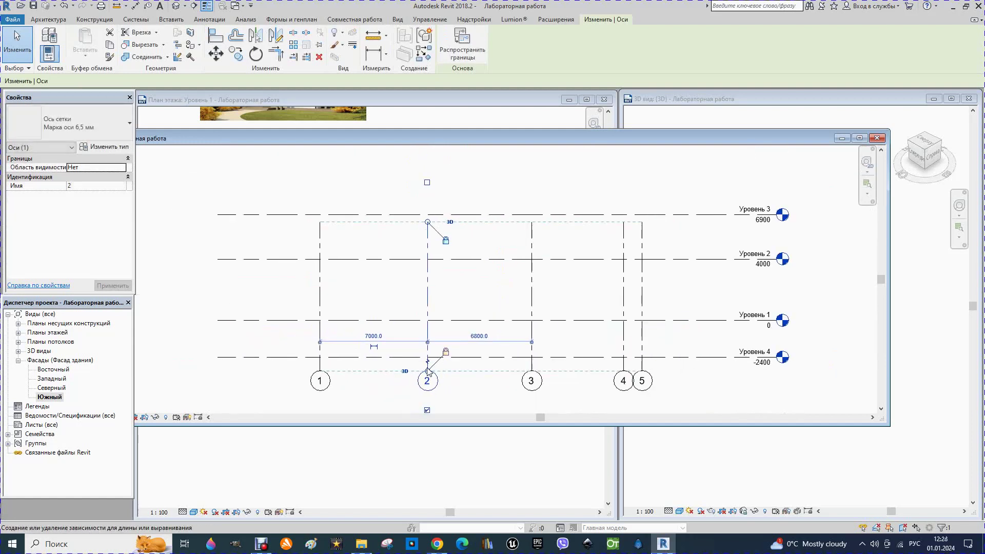
left_click_drag(427, 372, 428, 374)
left_click(320, 236)
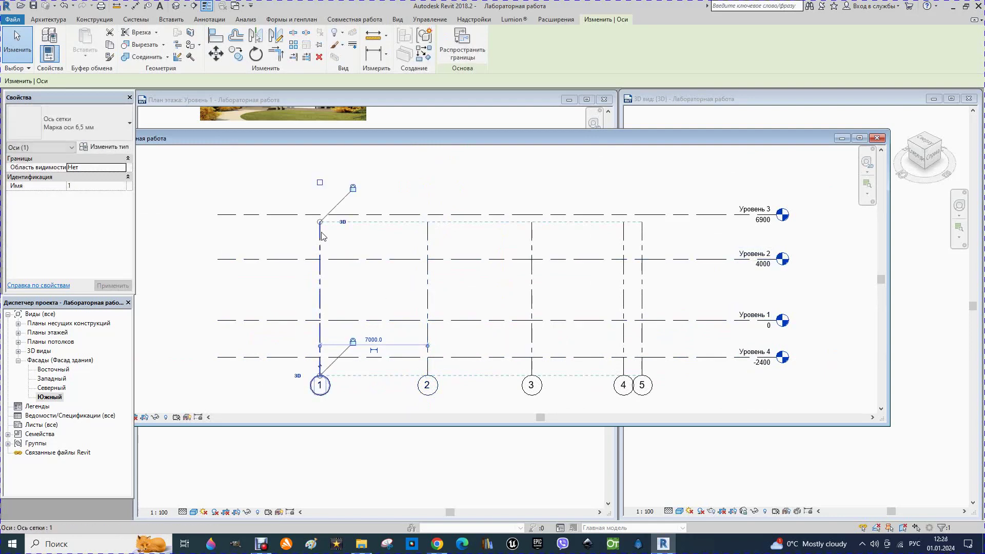
key("Escape")
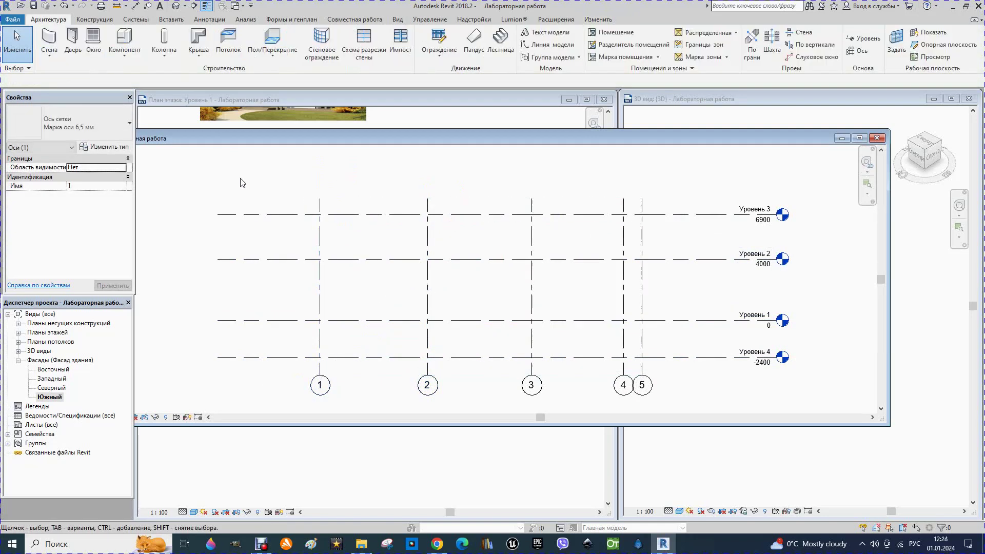
Step: Rename level Уровень 4 to Уровень земли, renaming its matching views too
scroll(829, 329, "up", 2)
scroll(821, 359, "up", 1)
scroll(811, 394, "up", 2)
scroll(718, 369, "up", 2)
scroll(645, 355, "down", 2)
scroll(585, 328, "down", 1)
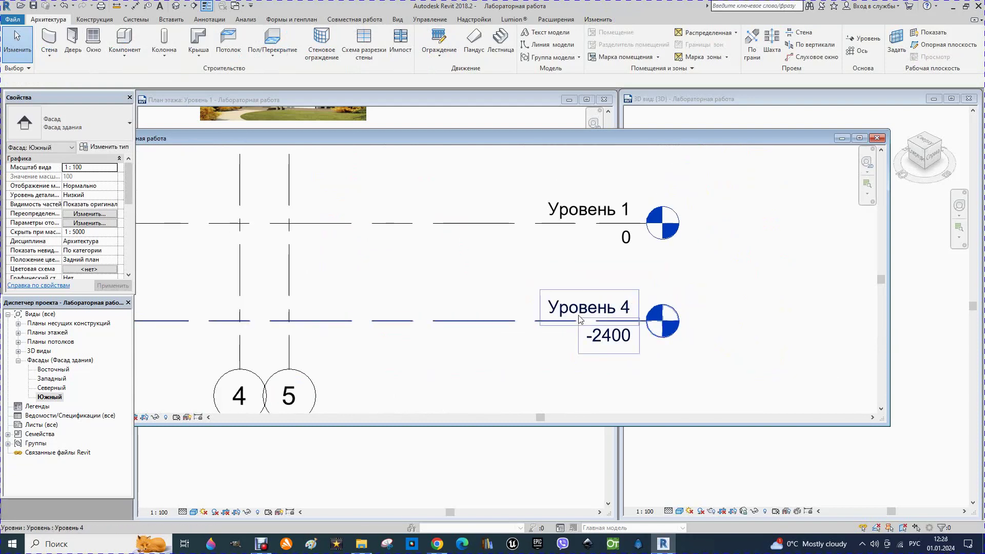
left_click(580, 318)
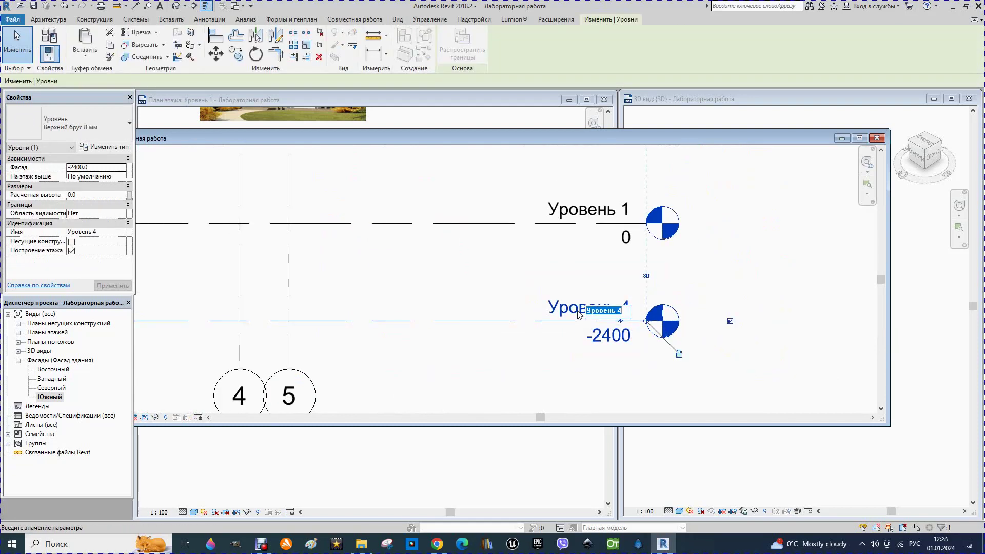
type("Ур")
type("в")
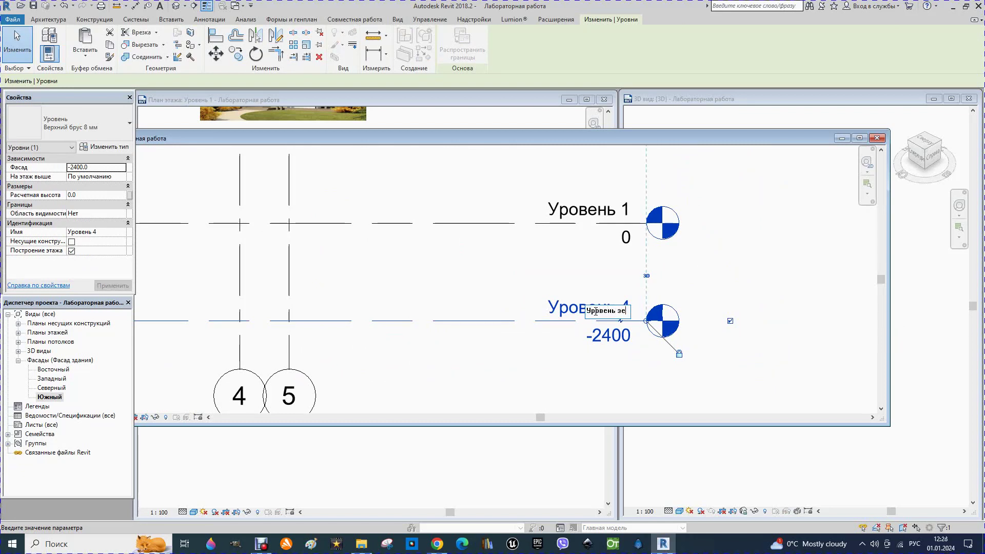
type("мли")
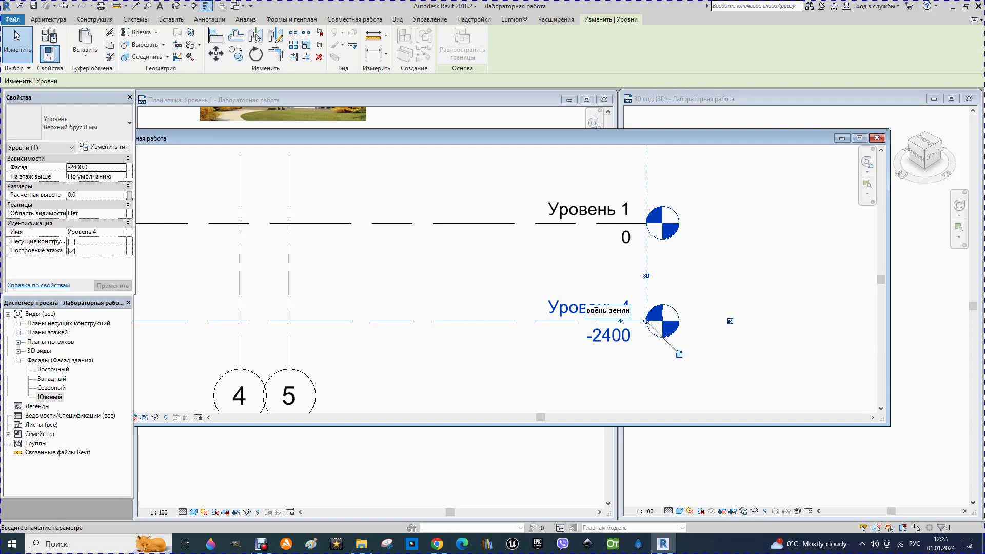
key("Return")
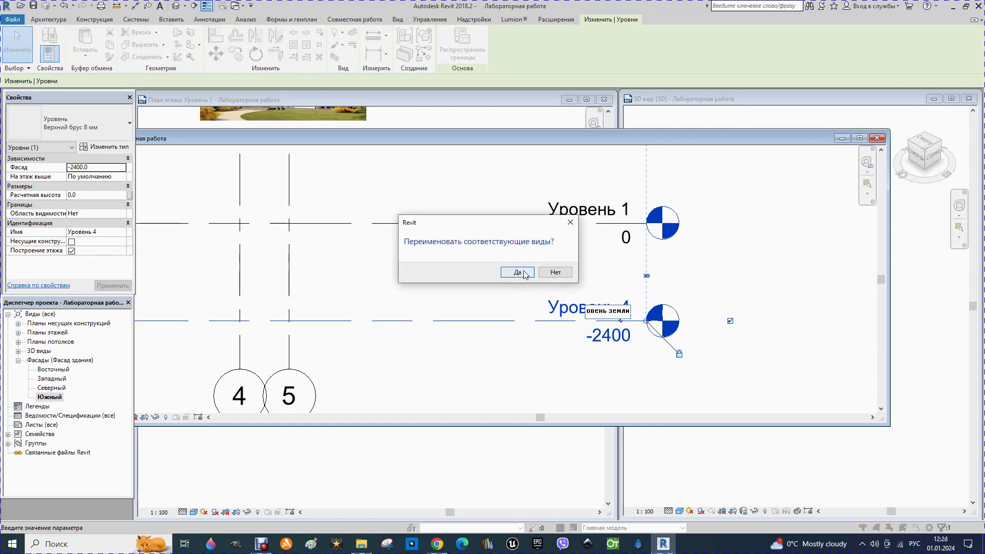
left_click(515, 271)
Step: Set Уровень земли's elevation to -300 and jog its head below Уровень 1's
left_click(608, 335)
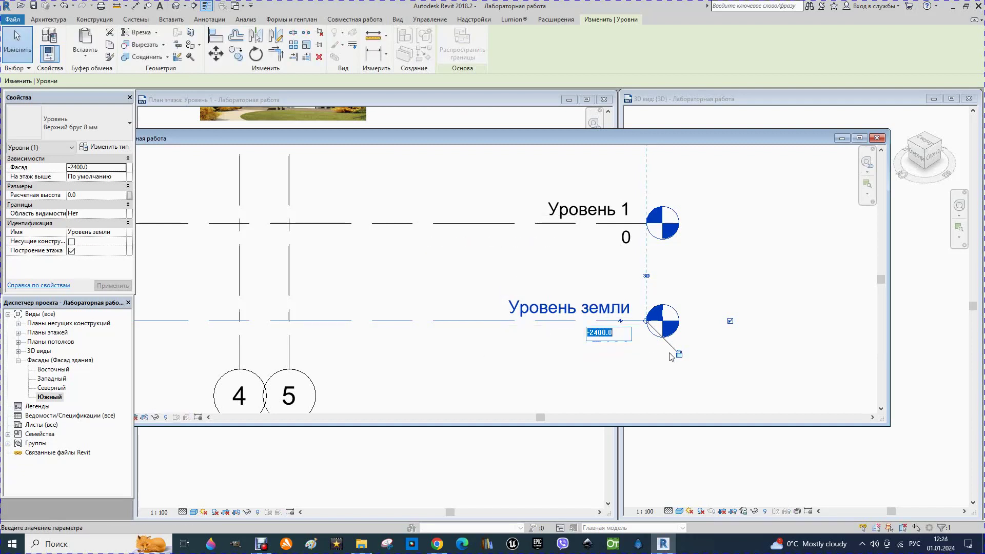
type("-")
key("Return")
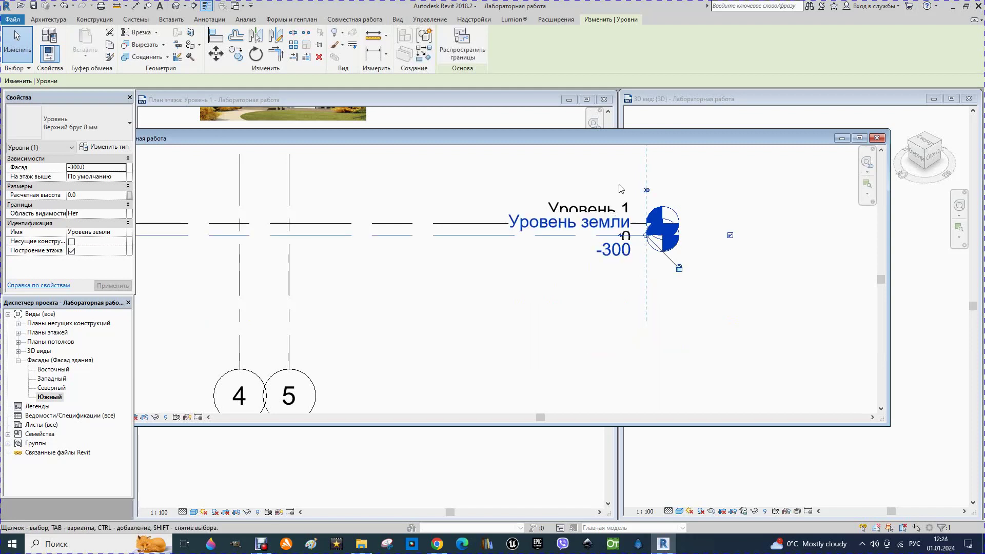
scroll(621, 238, "up", 2)
scroll(620, 237, "up", 1)
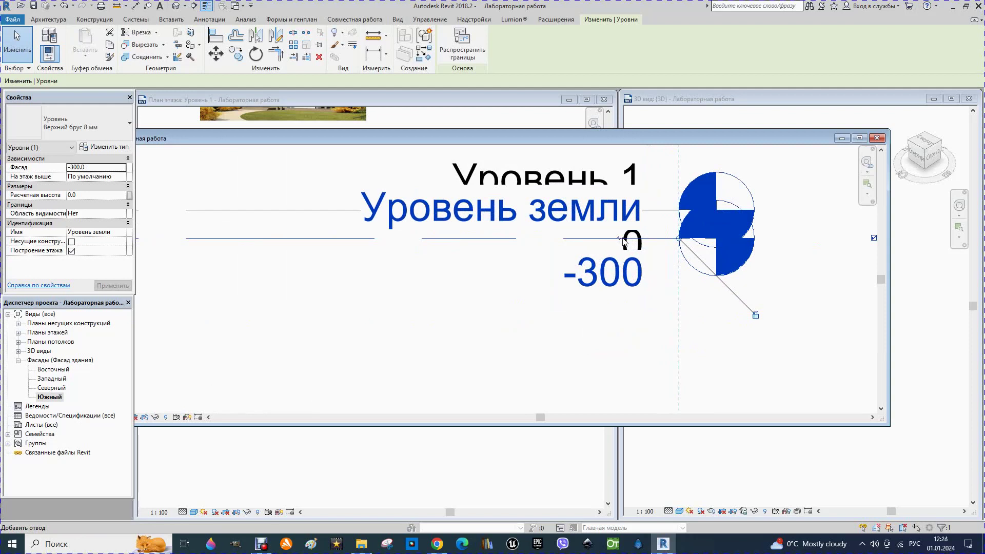
left_click(619, 238)
scroll(619, 241, "down", 1)
scroll(577, 310, "down", 2)
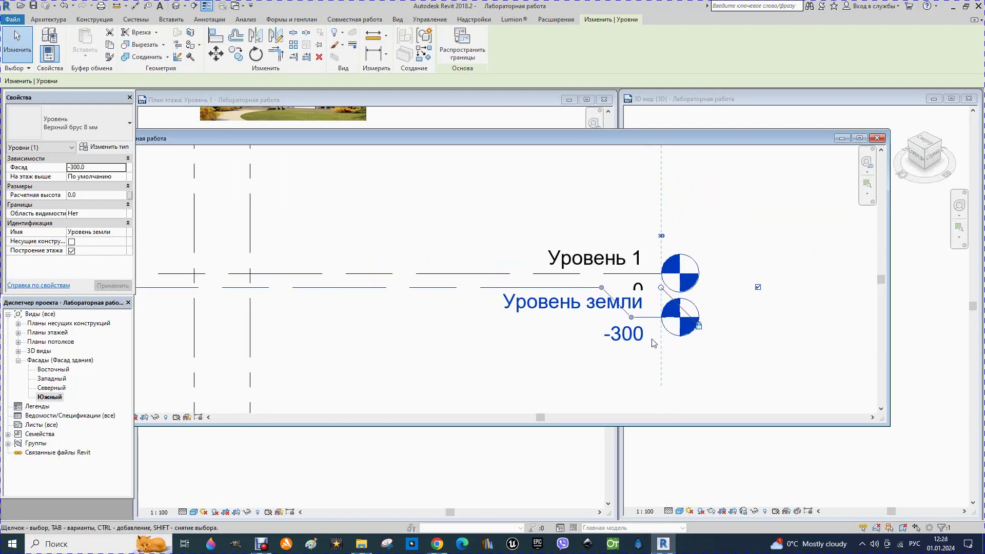
scroll(677, 301, "down", 1)
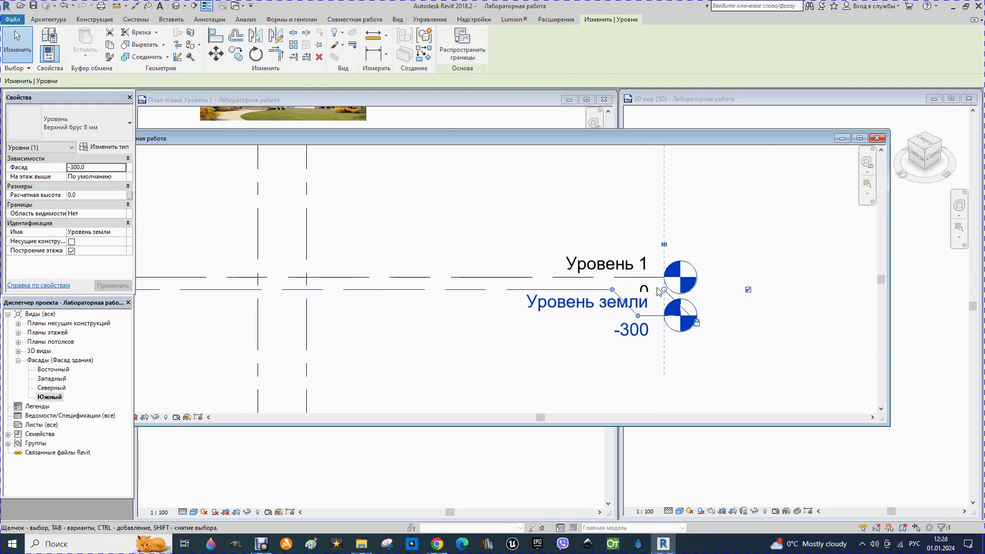
left_click_drag(637, 316, 638, 328)
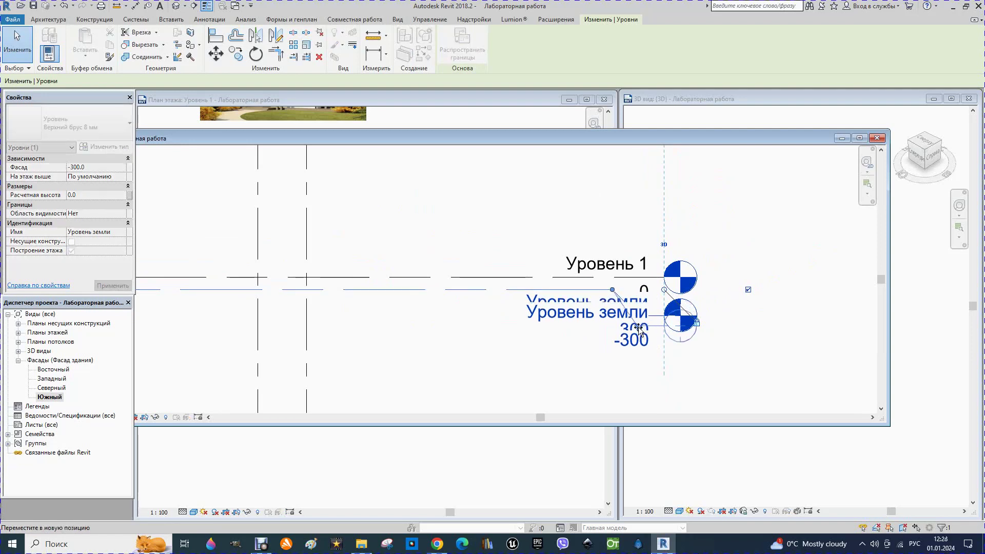
key("Escape")
left_click(553, 337)
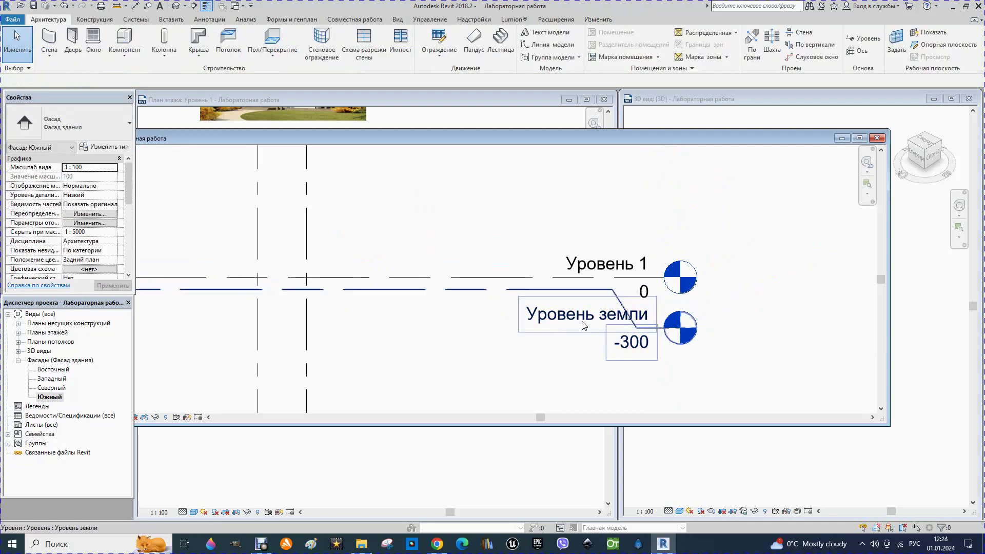
left_click(632, 266)
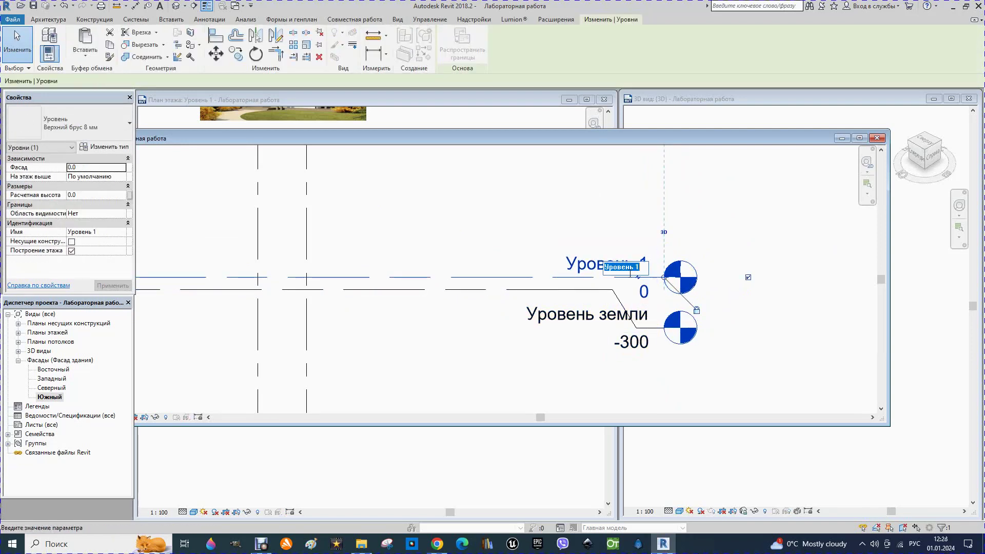
Step: Rename Уровень 1 to План 1 этажа, renaming its matching views too
type("п")
type("2")
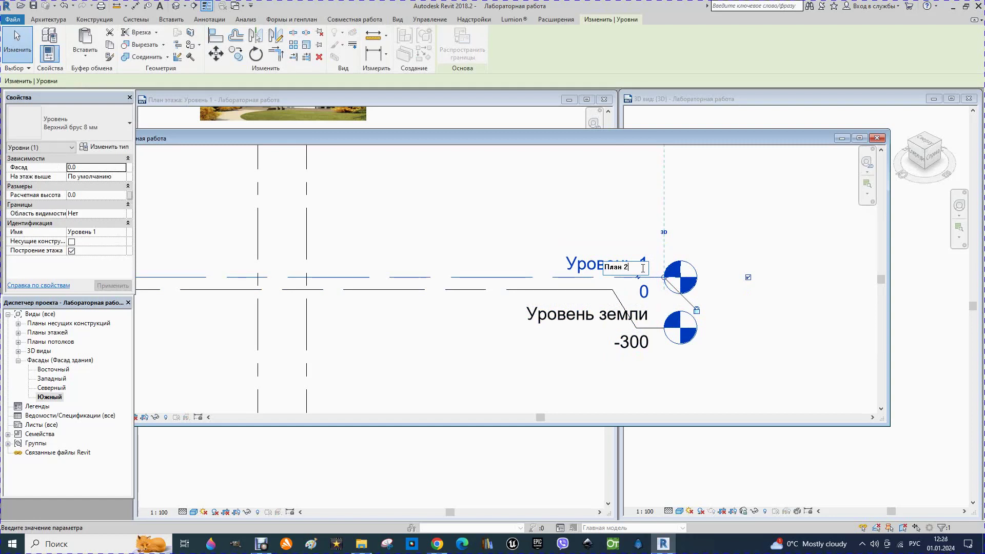
type("этажажа")
key("Return")
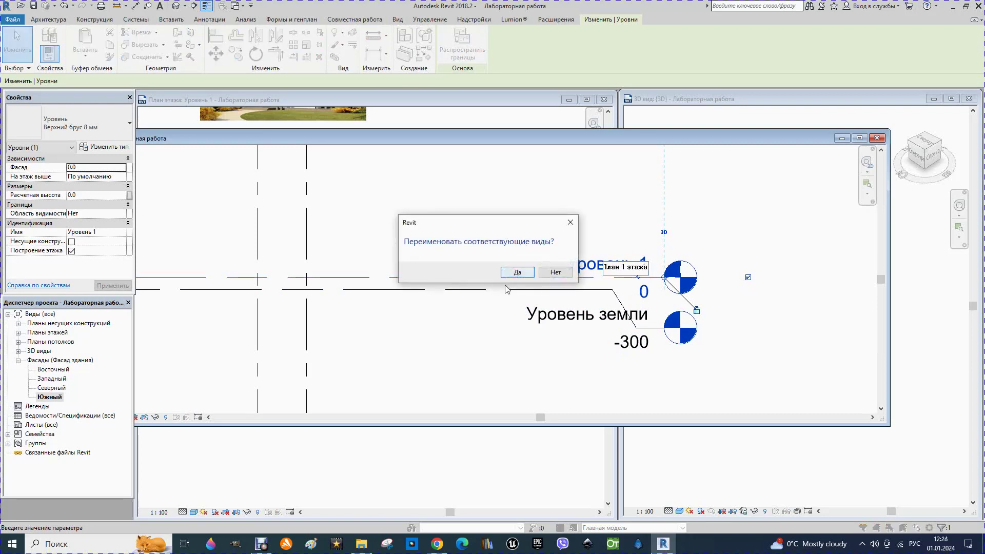
left_click(522, 275)
scroll(526, 299, "down", 5)
scroll(564, 267, "down", 2)
scroll(585, 241, "down", 1)
scroll(592, 230, "up", 2)
scroll(592, 230, "up", 2)
Step: Rename Уровень 2 to План 2 этажа and change its elevation from 4000 to 3000
left_click(555, 250)
type("План 2")
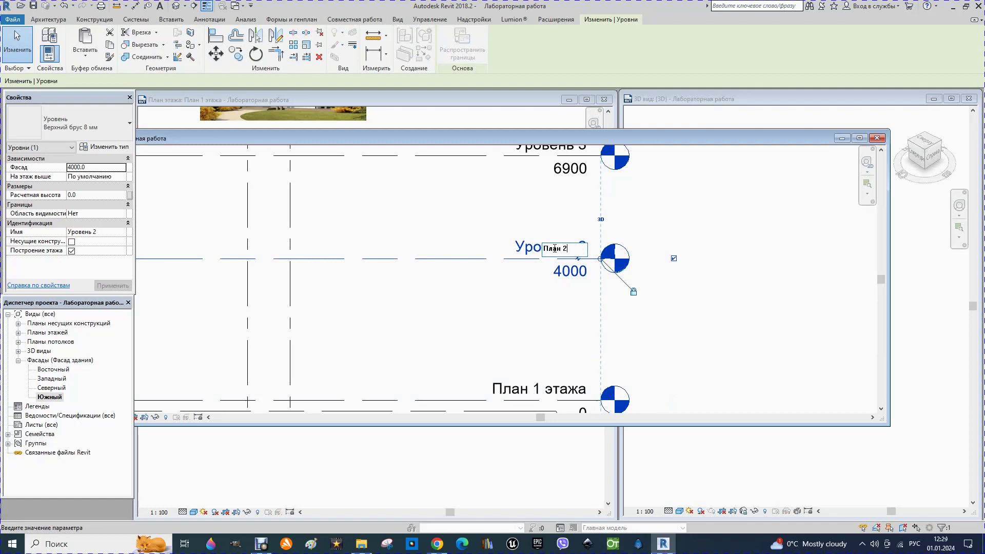
type("ажа")
key("Return")
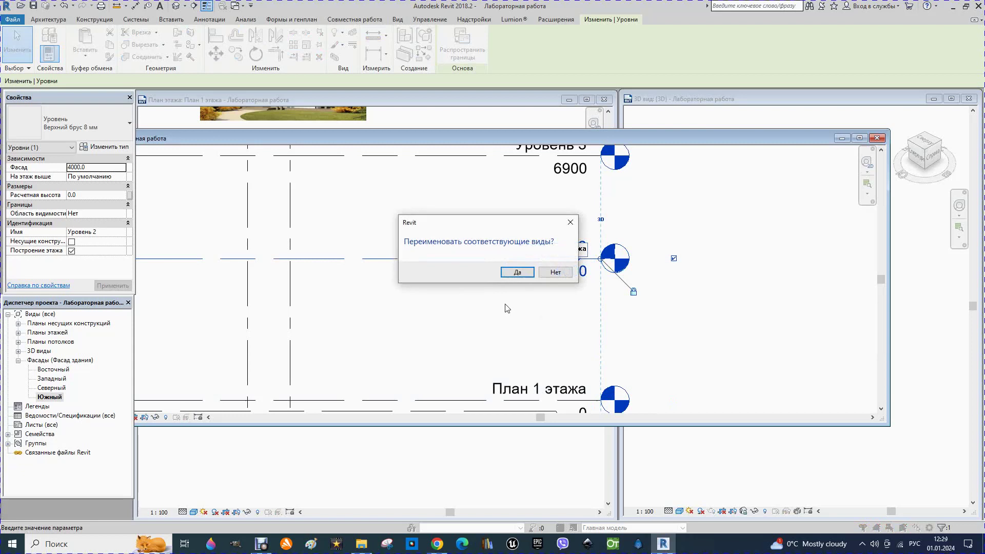
left_click(512, 270)
left_click(562, 277)
type("3000")
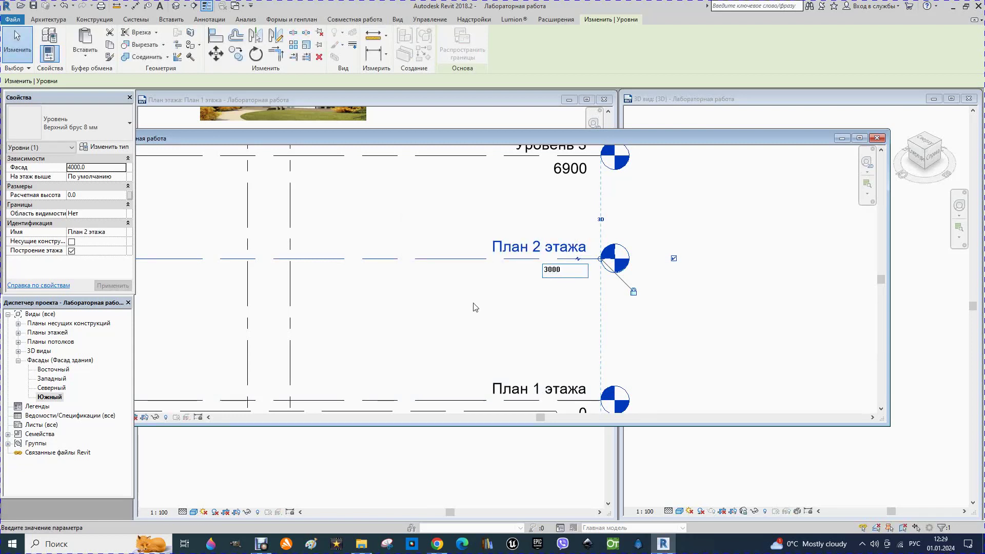
key("Return")
scroll(548, 307, "up", 2)
scroll(564, 302, "down", 3)
scroll(575, 289, "down", 1)
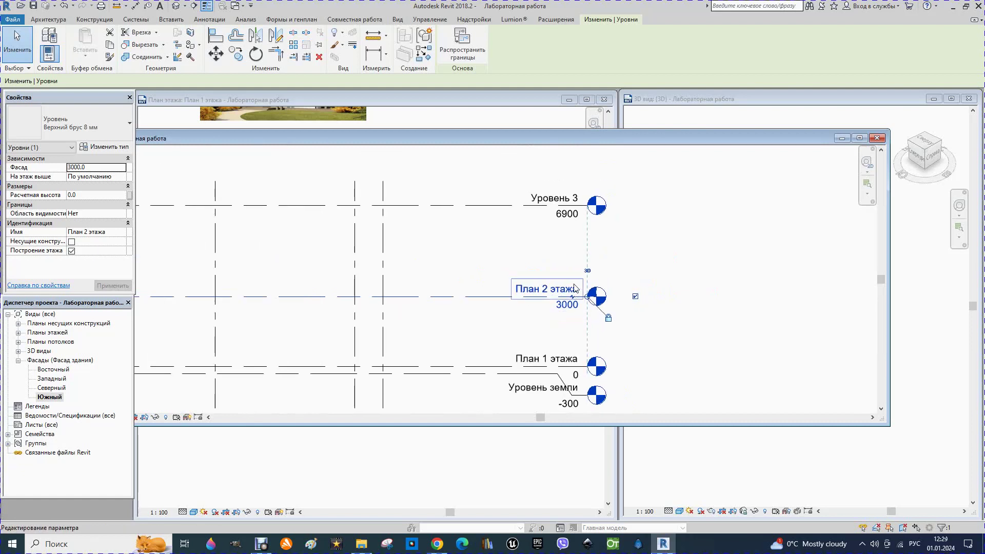
scroll(560, 176, "up", 2)
Step: Rename Уровень 3 to Уровень крыши and change its elevation from 6900 to 6000
left_click(531, 213)
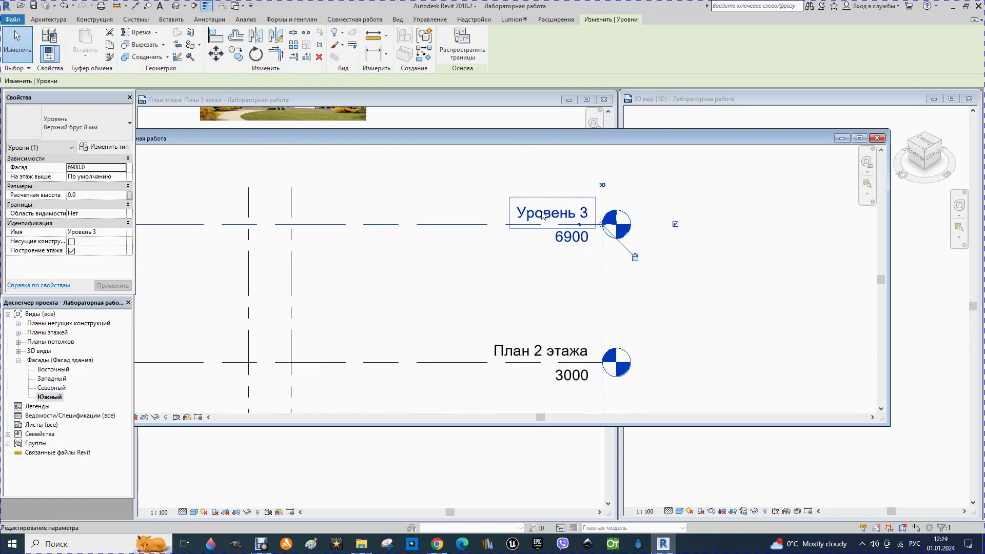
left_click(542, 214)
type("у")
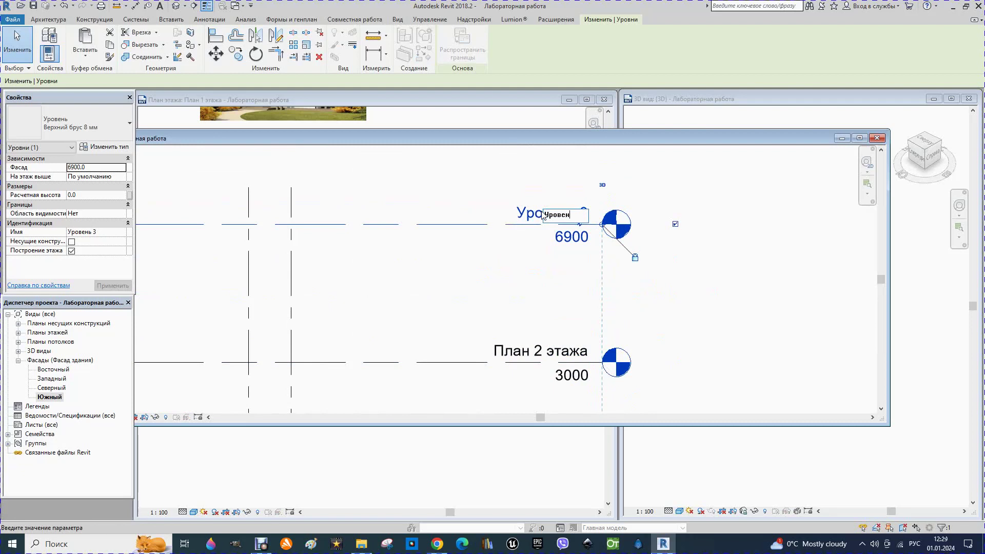
type("рыши")
left_click(467, 257)
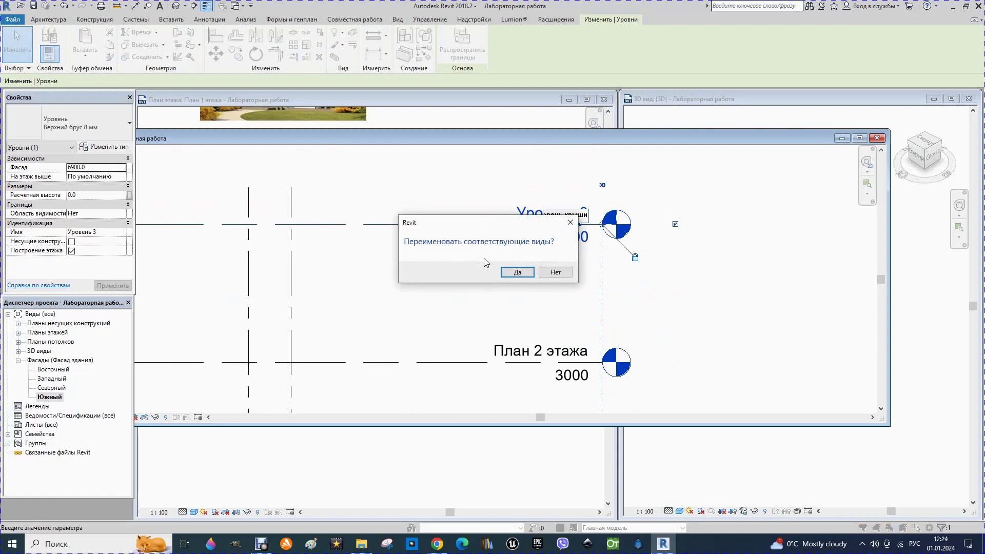
left_click(521, 278)
left_click(564, 250)
type("6000")
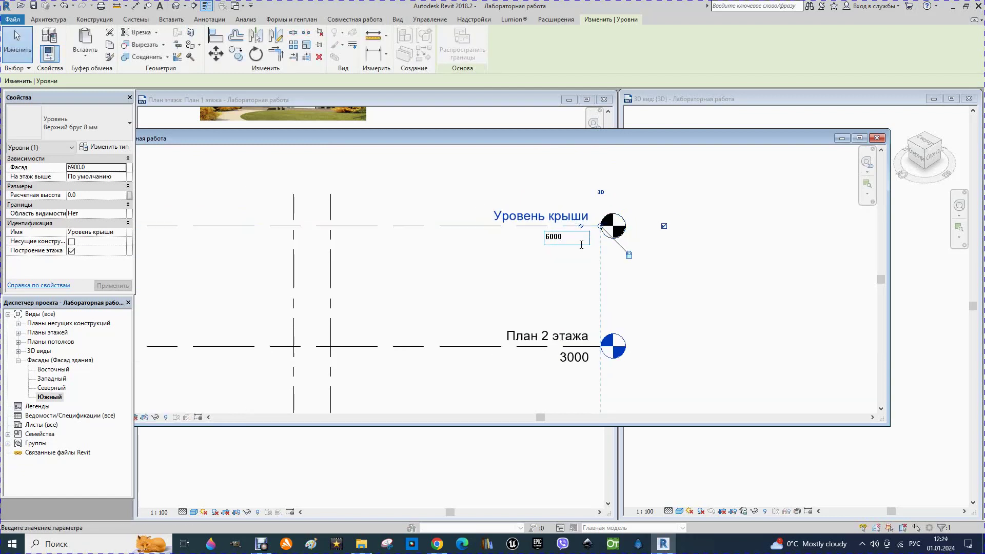
key("Return")
scroll(669, 267, "down", 2)
scroll(668, 267, "down", 1)
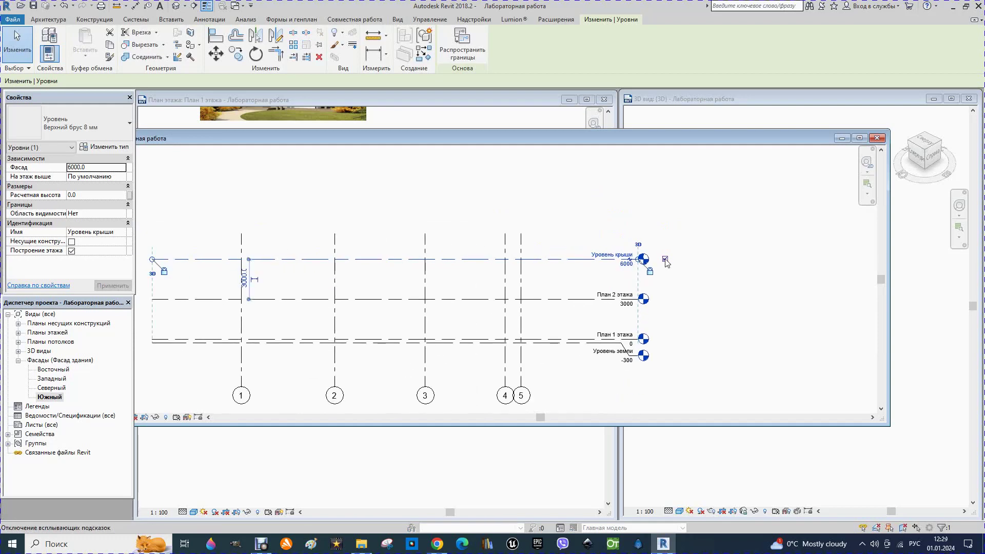
scroll(662, 262, "down", 1)
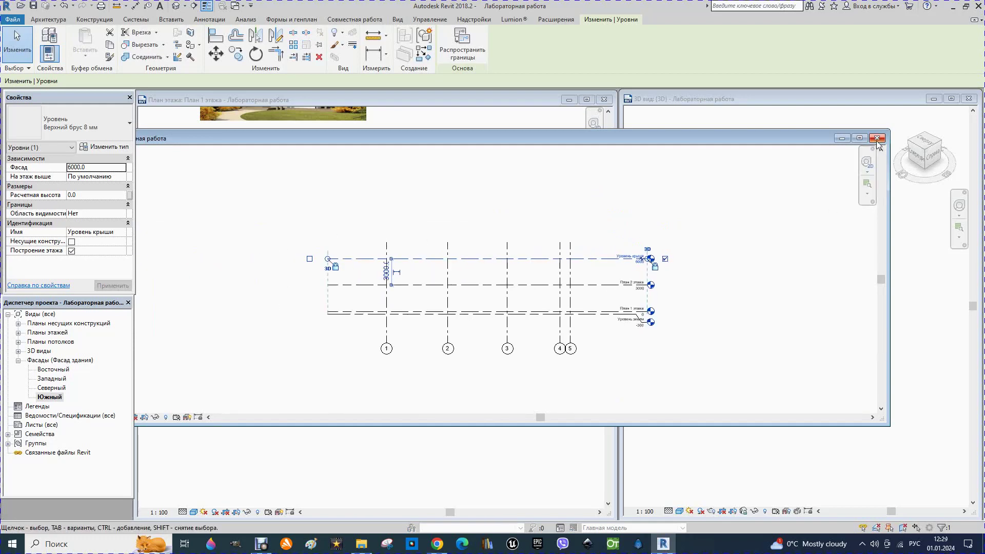
Step: Close the Южный elevation window and zoom out on the План 1 этажа floor plan
left_click(876, 138)
scroll(493, 292, "down", 2)
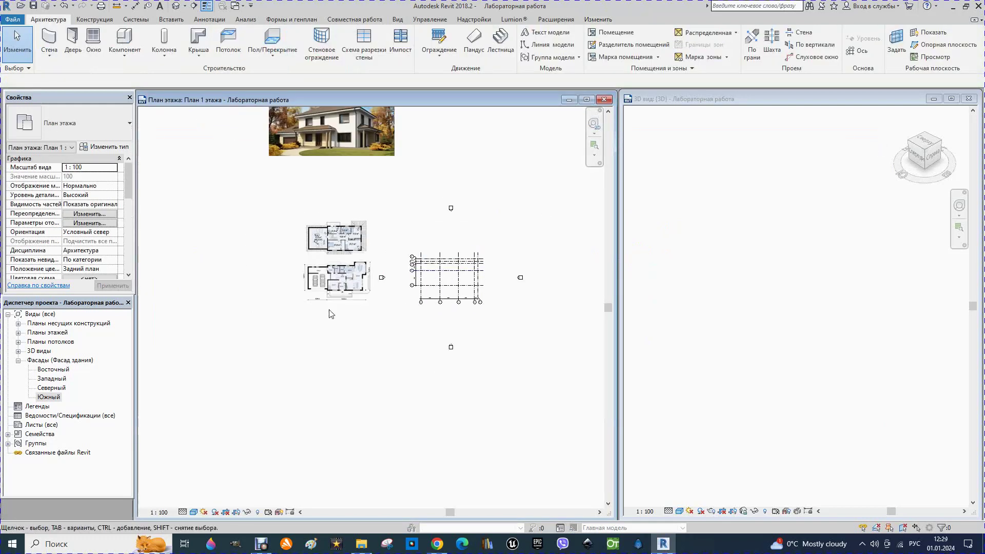
scroll(347, 287, "down", 1)
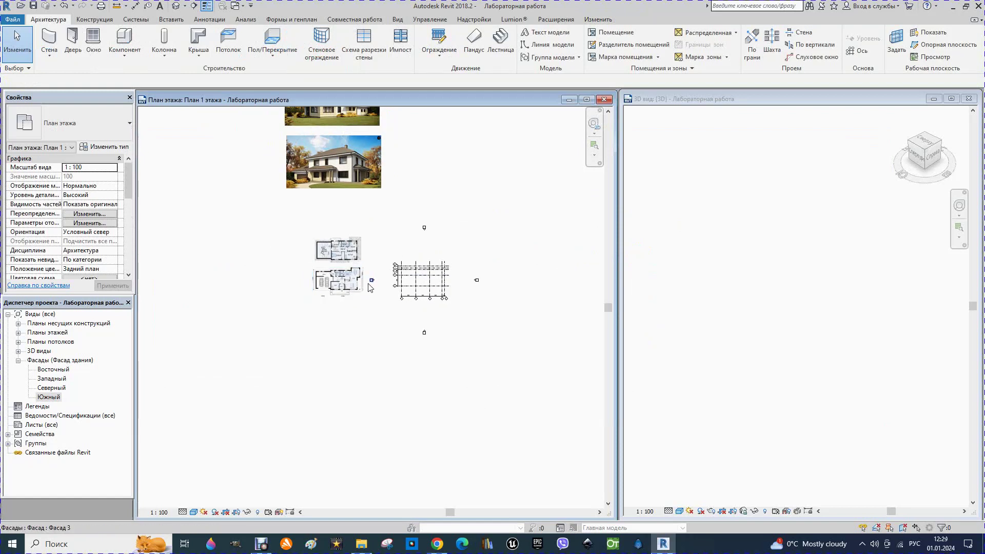
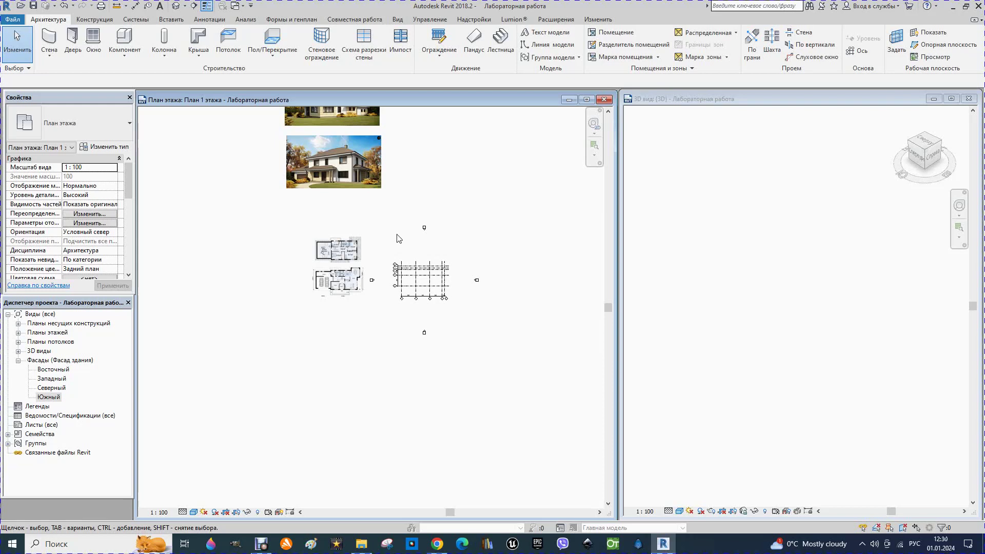
Step: Zoom in on the plan images and select the lower ground-floor raster image
scroll(444, 209, "up", 2)
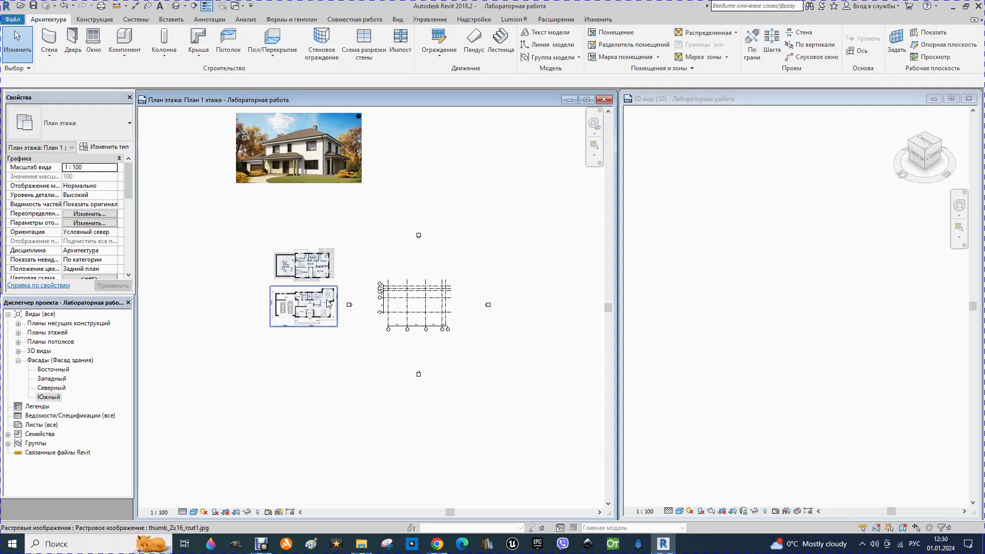
scroll(287, 331, "up", 2)
scroll(310, 333, "up", 1)
scroll(349, 325, "up", 2)
scroll(377, 323, "up", 2)
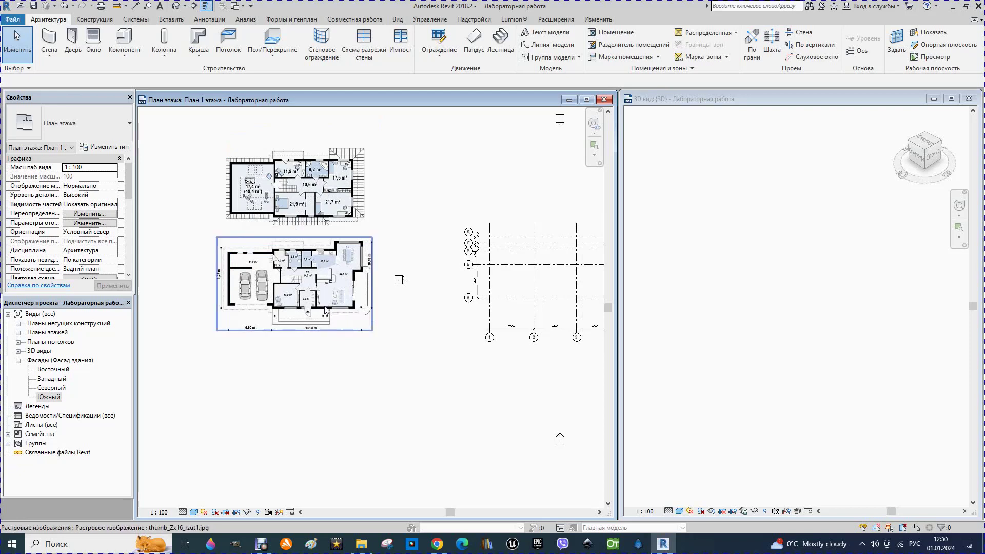
left_click(325, 309)
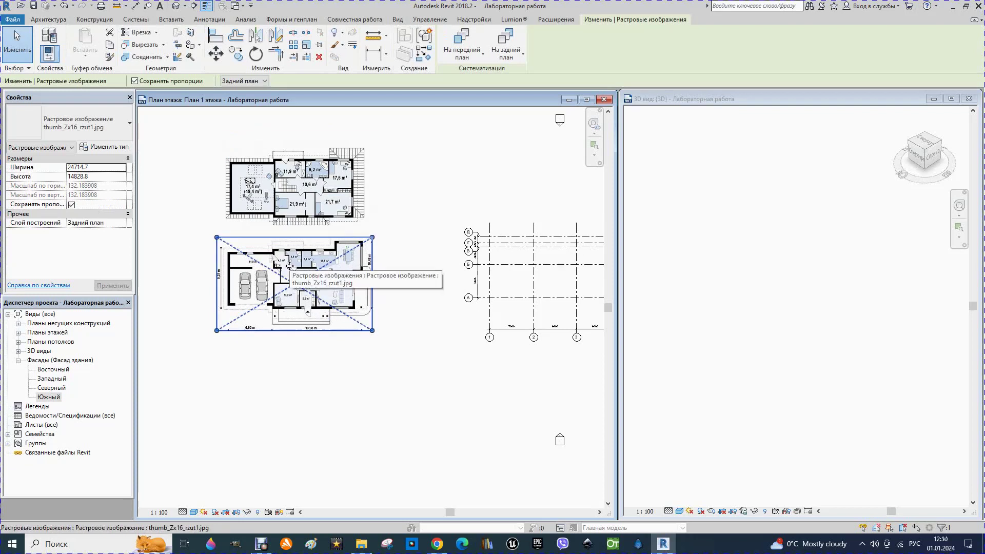
Step: Copy the ground-floor image and paste it aligned into the Уровень земли floor plan
left_click(111, 49)
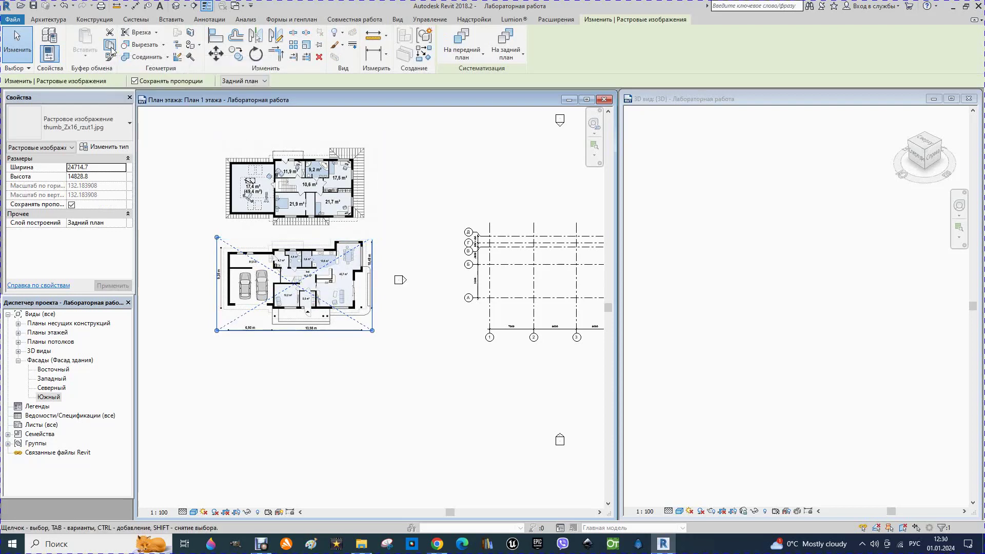
left_click(88, 60)
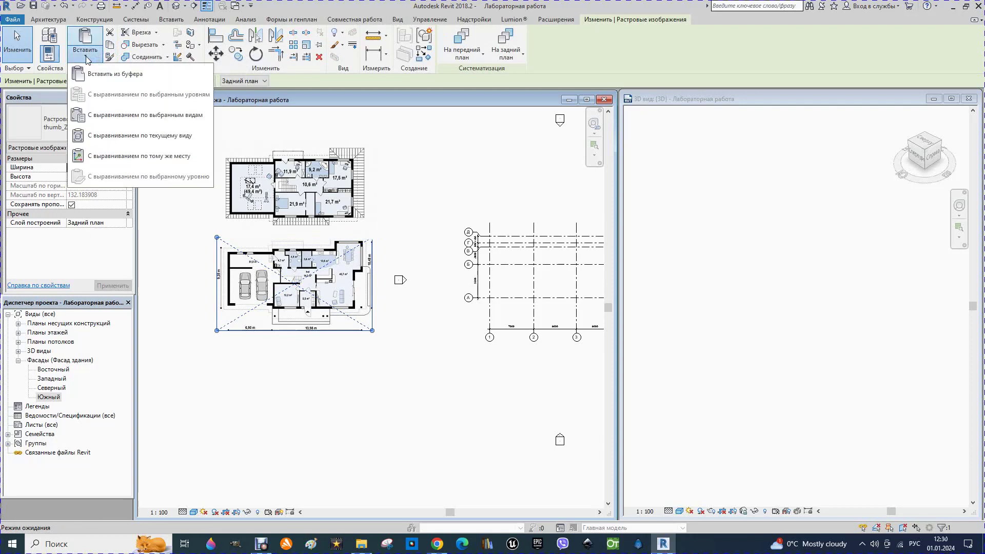
left_click(120, 116)
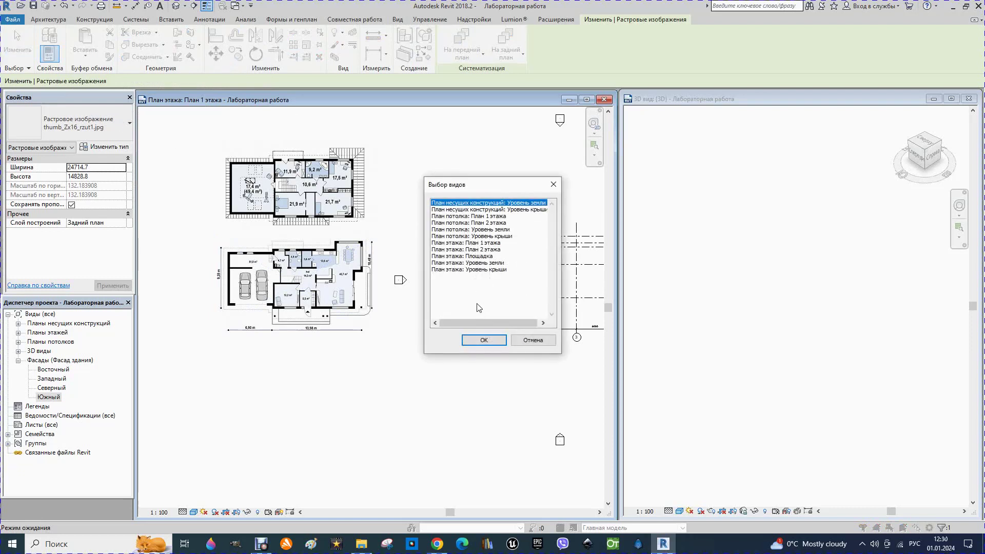
left_click(467, 264)
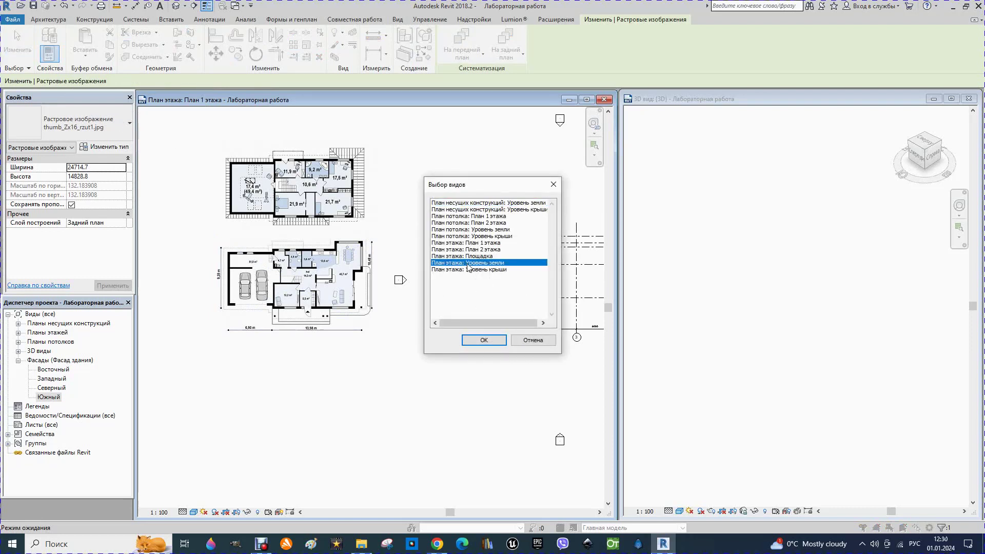
left_click(489, 340)
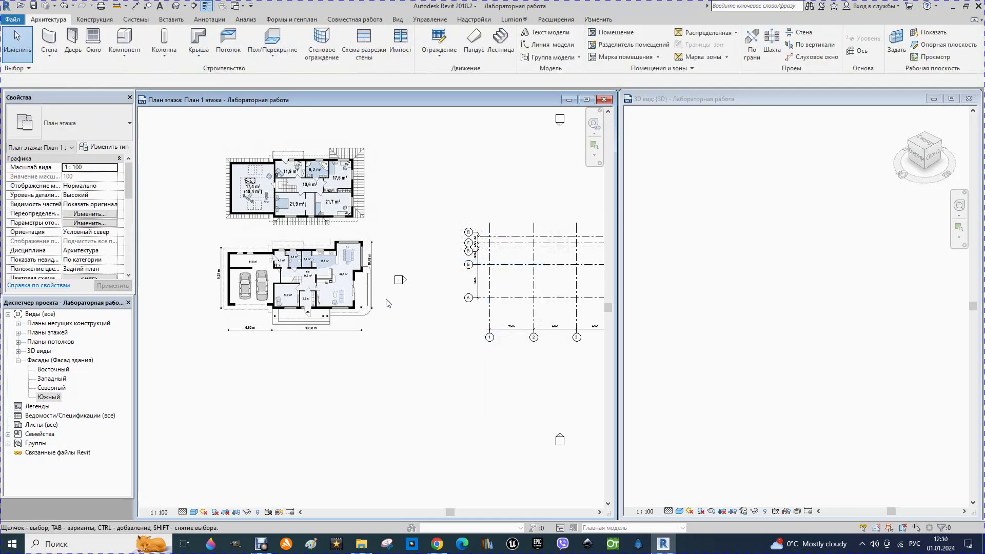
Step: Paste the upper-floor plan image aligned into the План 2 этажа floor plan
left_click(275, 194)
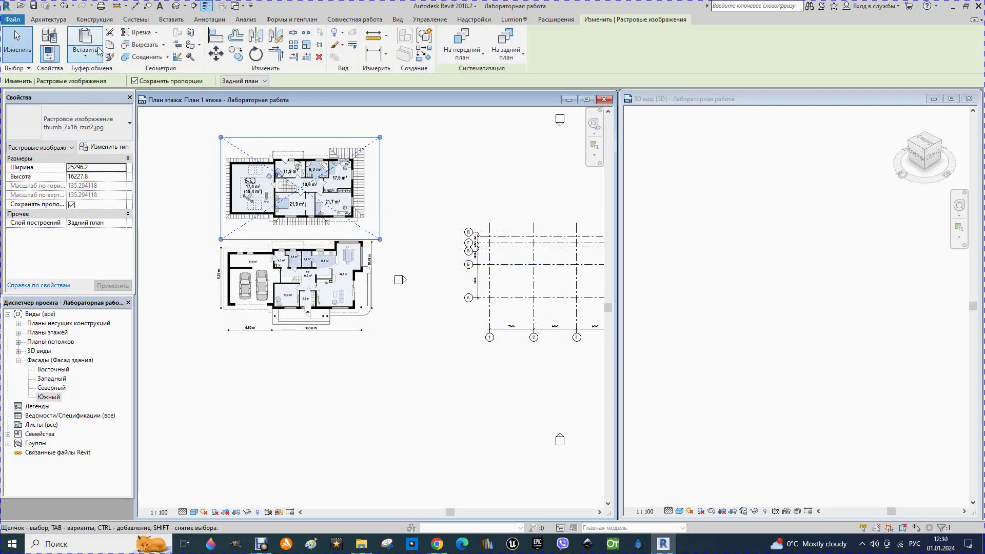
left_click(85, 56)
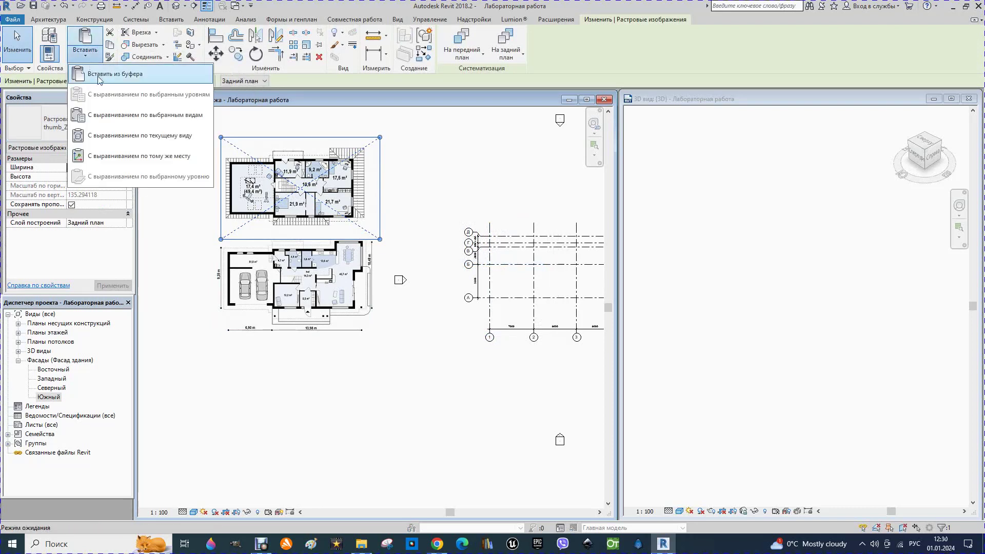
left_click(121, 118)
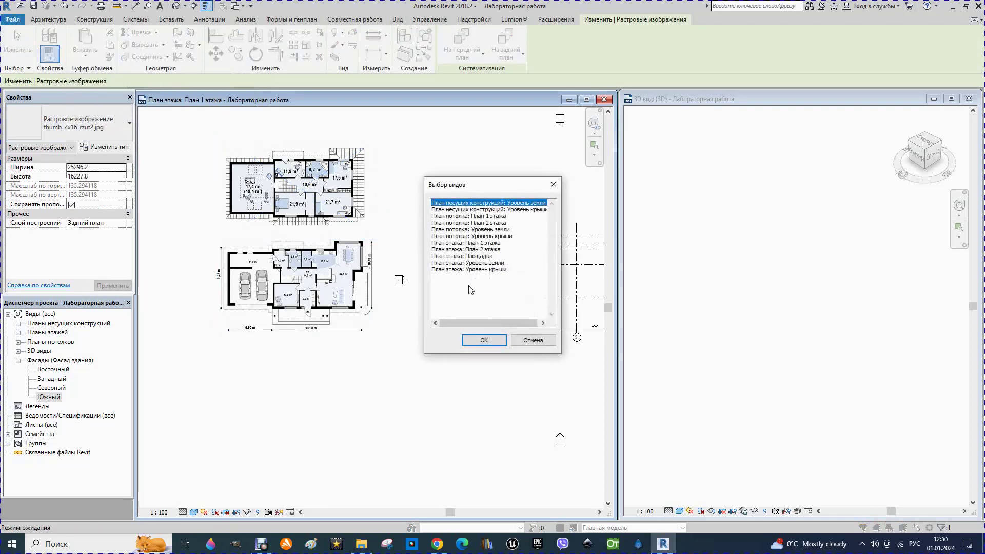
left_click(460, 250)
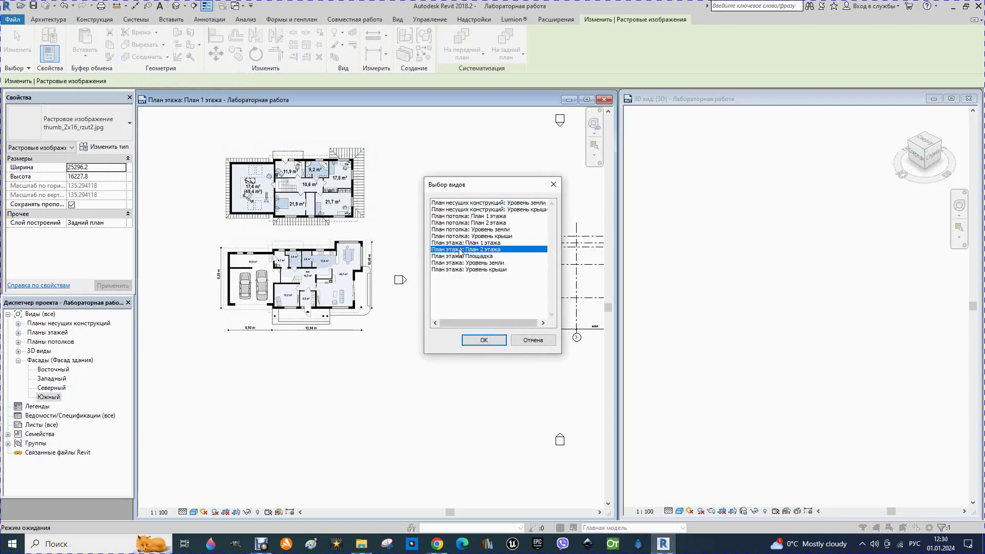
left_click(480, 340)
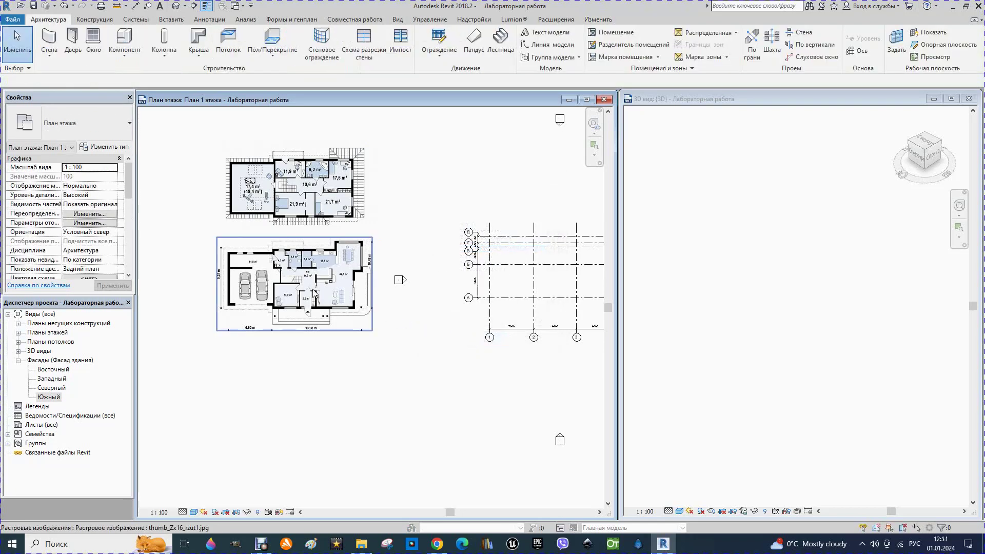
scroll(306, 273, "down", 2)
left_click(301, 239)
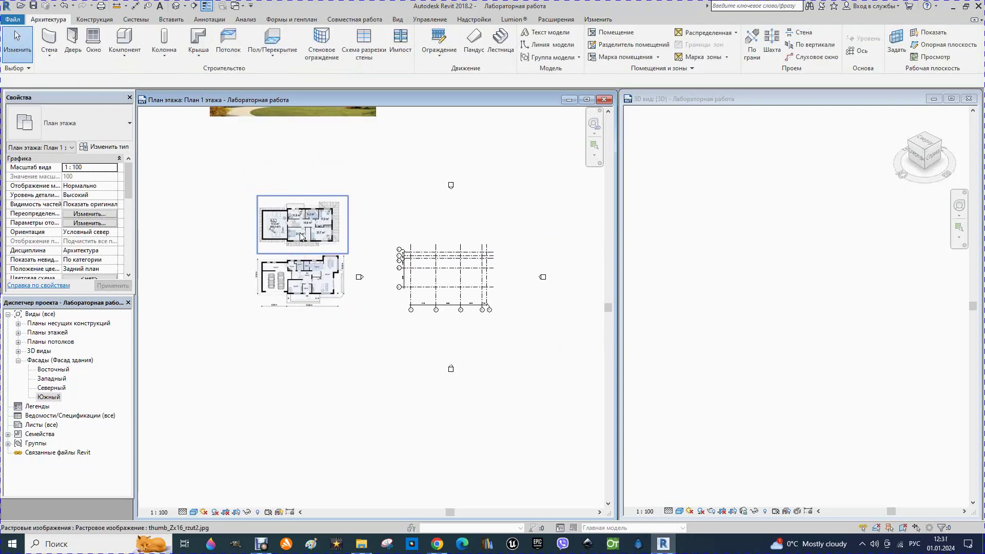
Step: Delete the Уровень крыши and Уровень земли structural plan views
left_click(238, 285)
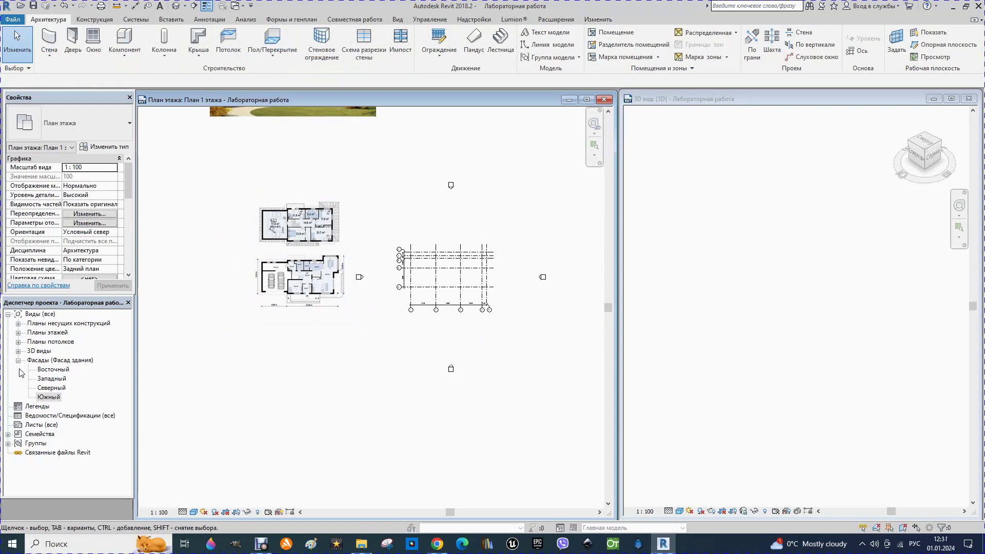
left_click(18, 323)
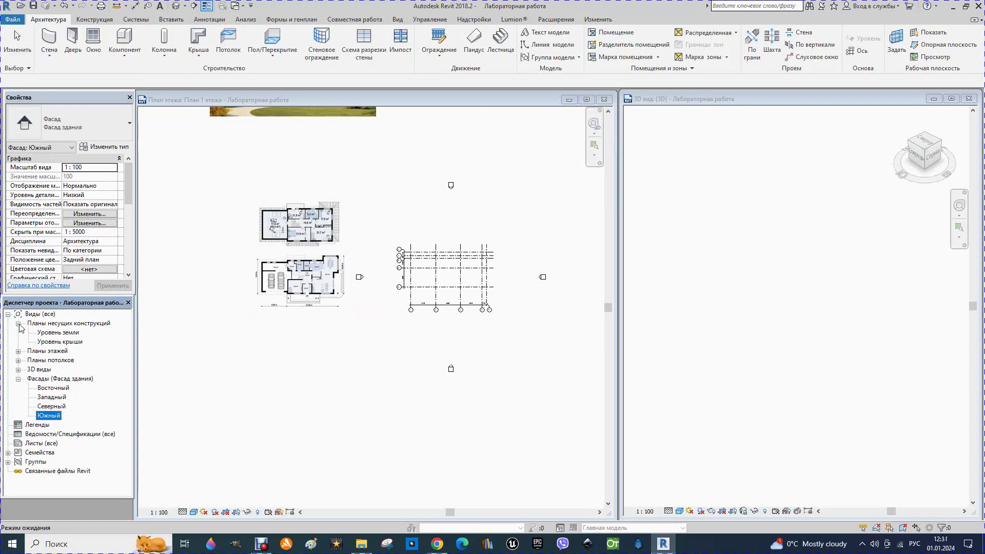
left_click(55, 343)
right_click(56, 343)
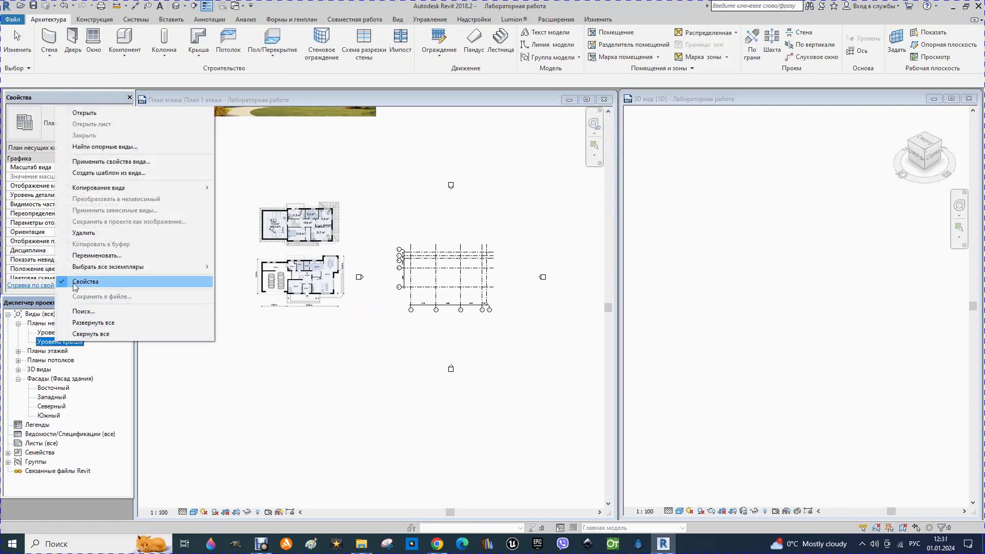
left_click(78, 233)
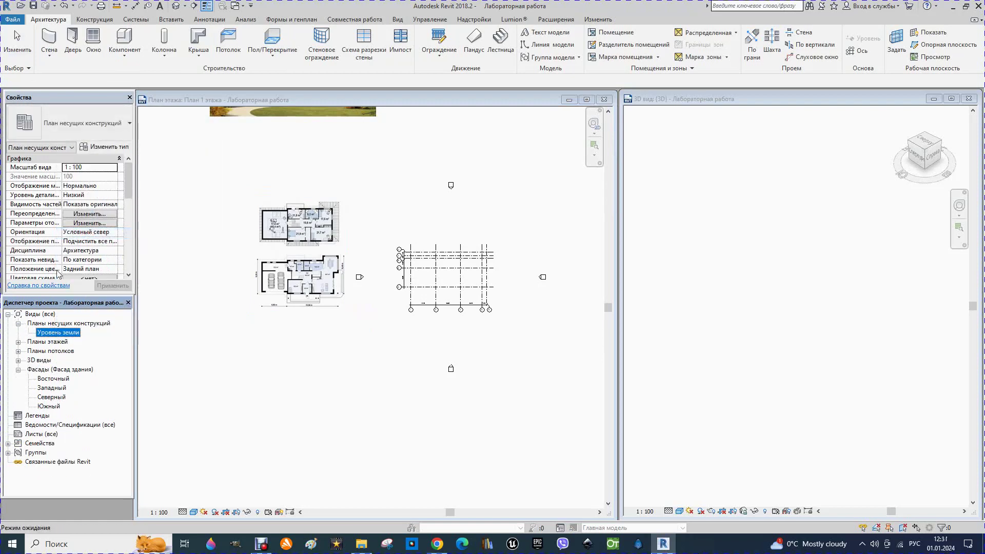
right_click(51, 332)
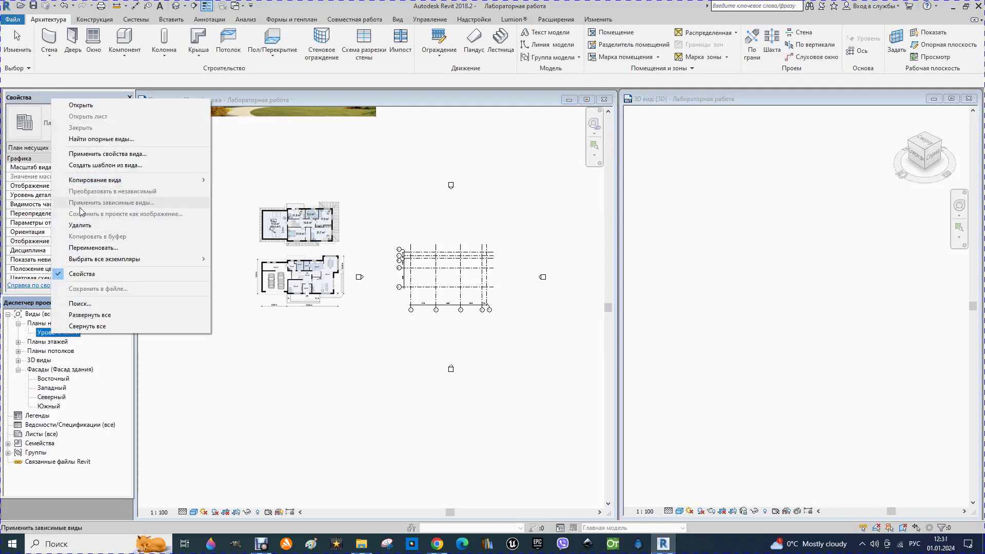
left_click(79, 226)
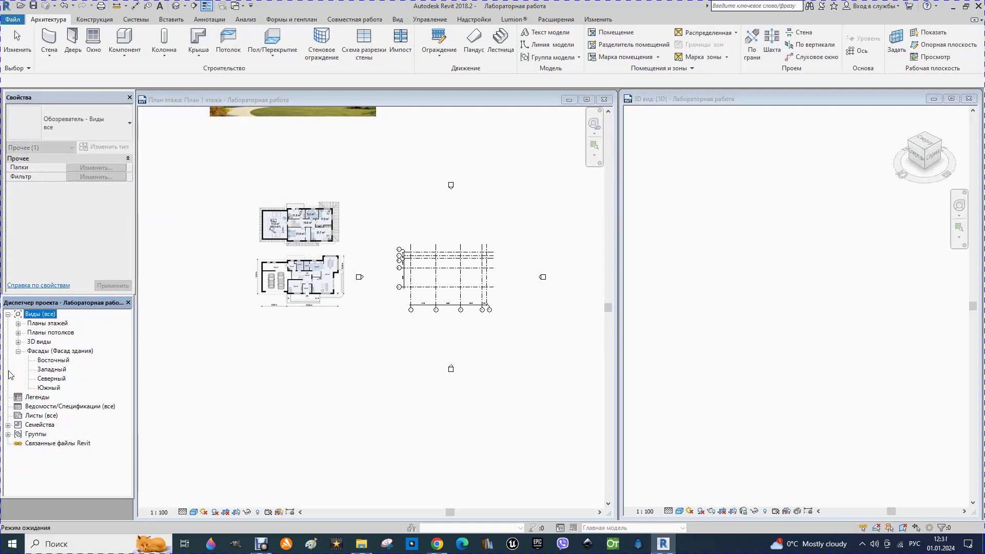
Step: Delete the four ceiling plans (Уровень крыши, Уровень земли, План 2 этажа, План 1 этажа), then expand Floor Plans
left_click(18, 333)
right_click(55, 369)
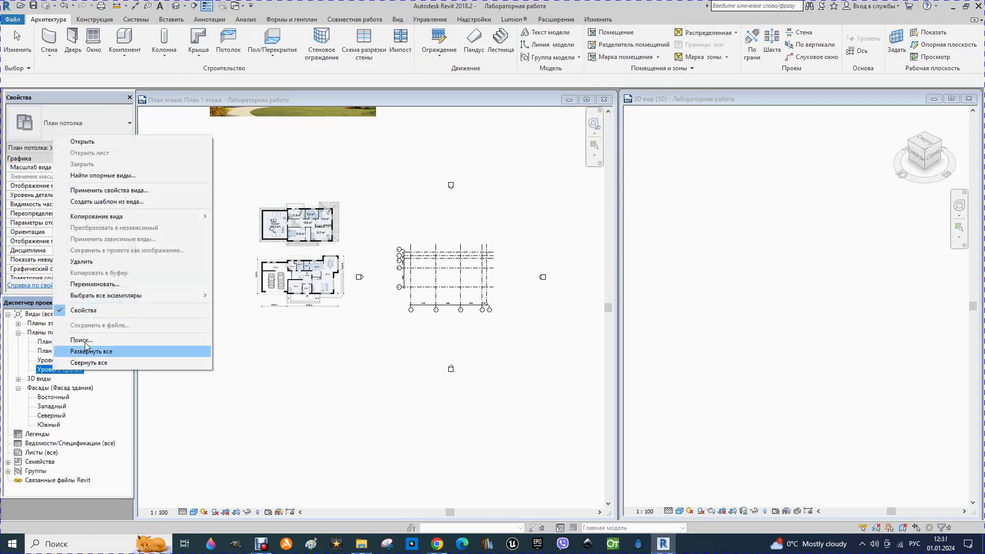
left_click(88, 263)
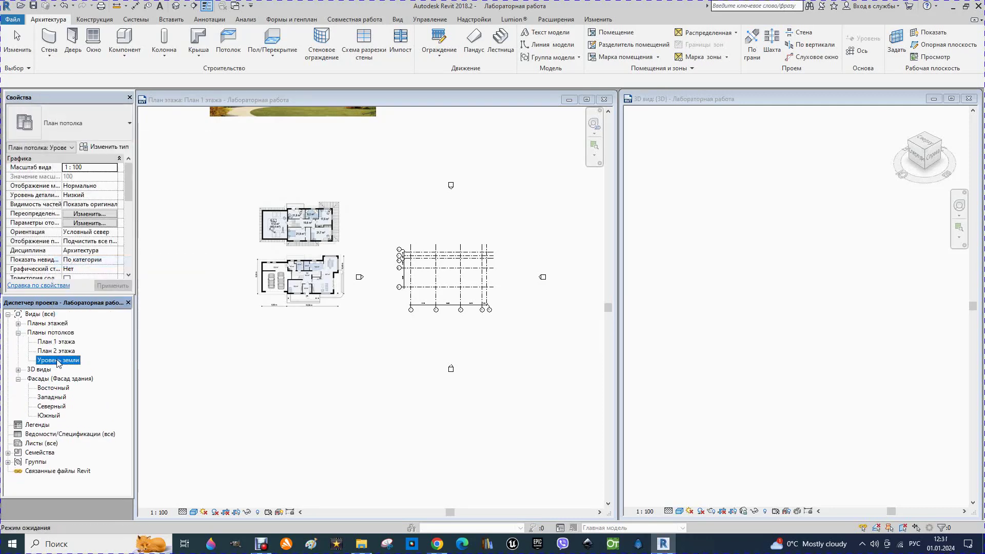
right_click(58, 360)
left_click(77, 251)
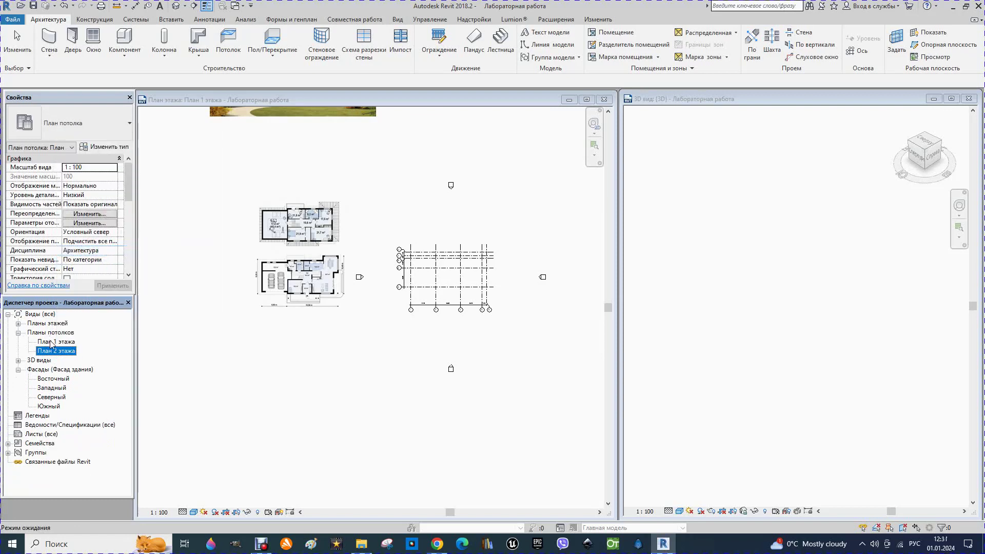
right_click(57, 352)
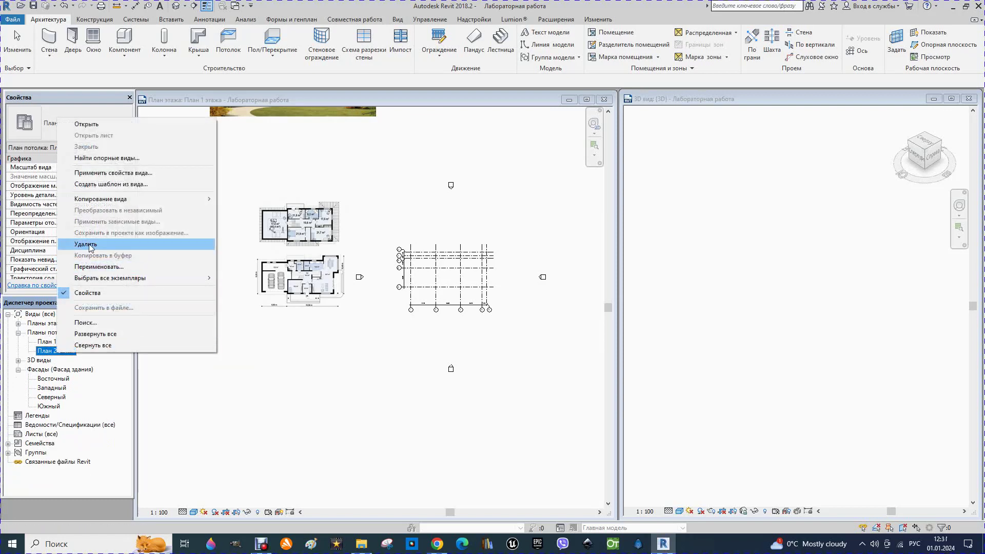
left_click(82, 244)
right_click(59, 346)
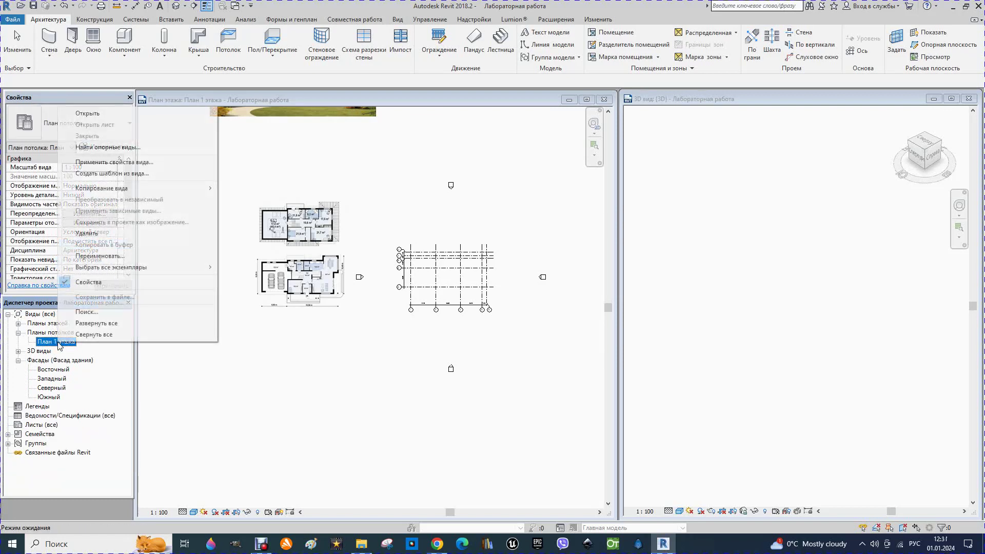
left_click(86, 233)
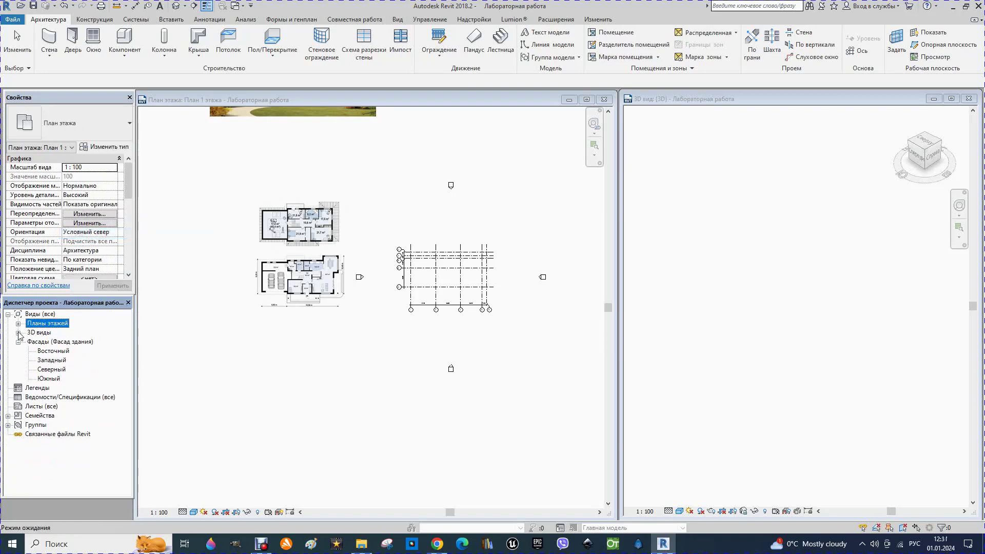
left_click(17, 342)
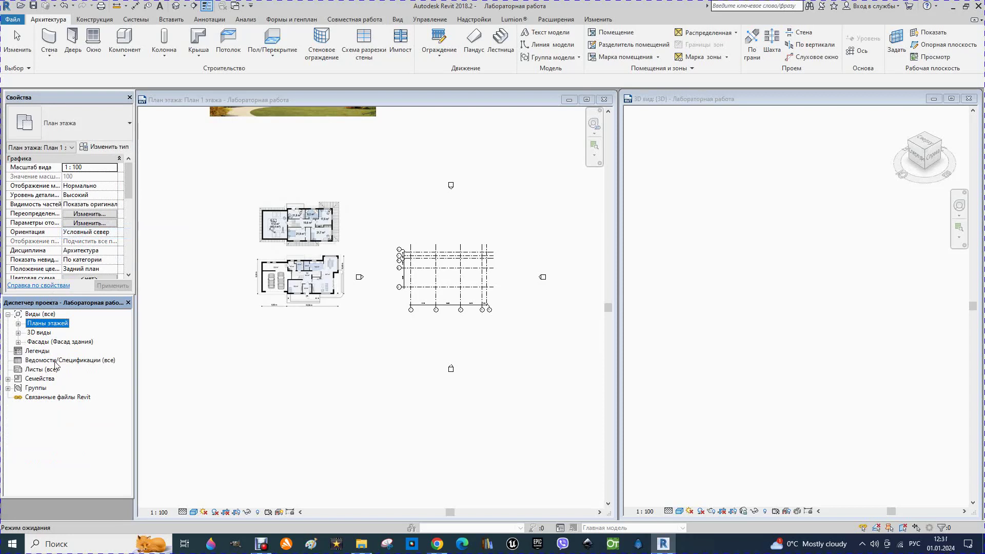
left_click(235, 383)
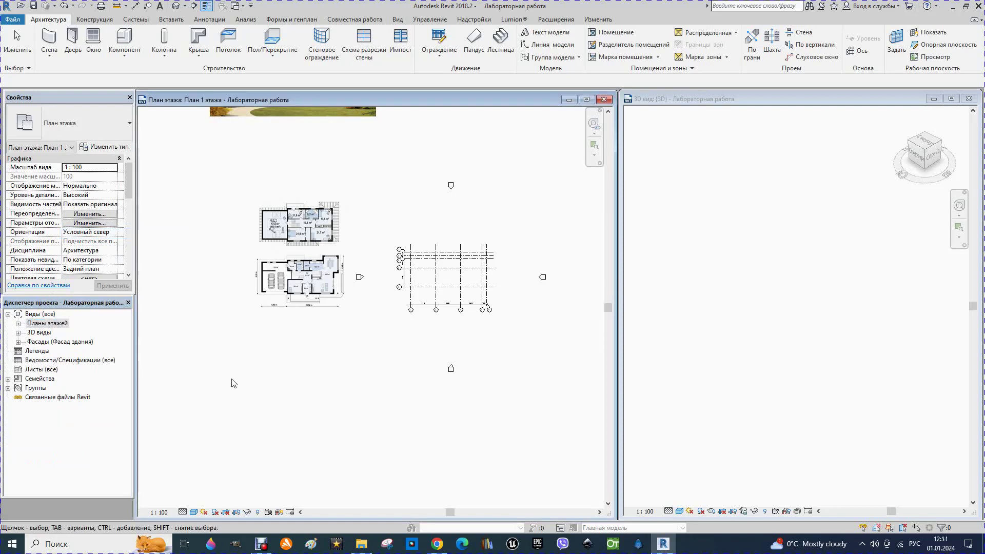
left_click(18, 324)
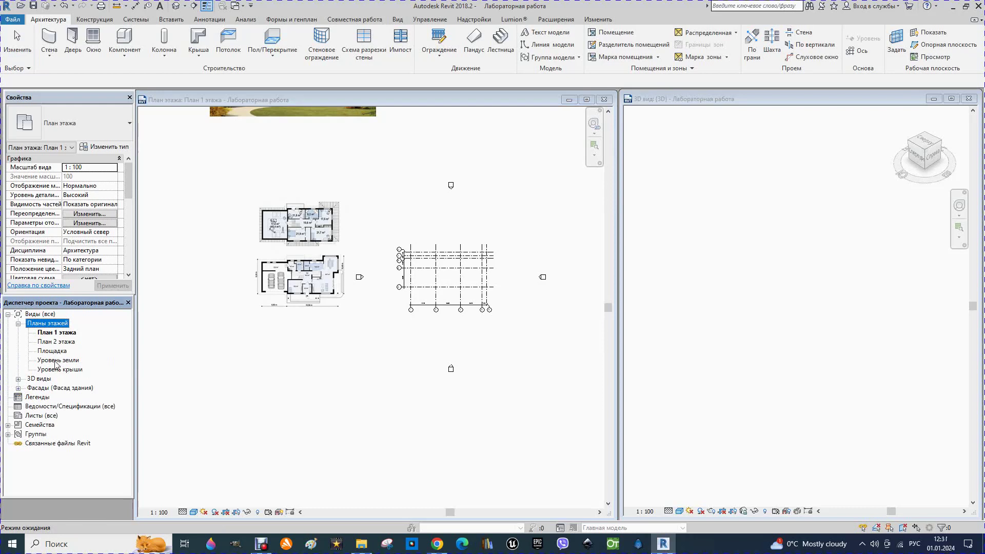
Step: Open the Уровень земли floor plan and delete the Площадка view
double_click(58, 360)
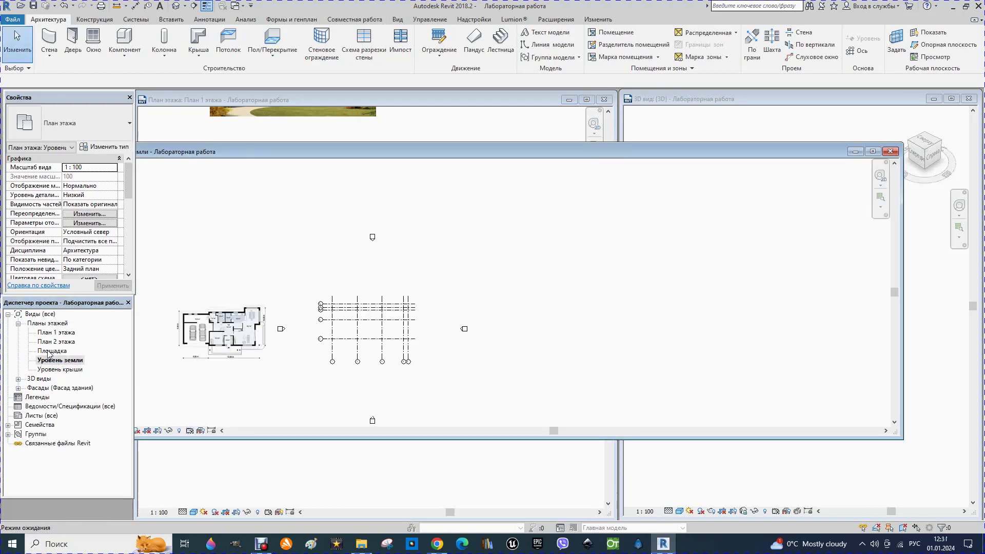
right_click(49, 352)
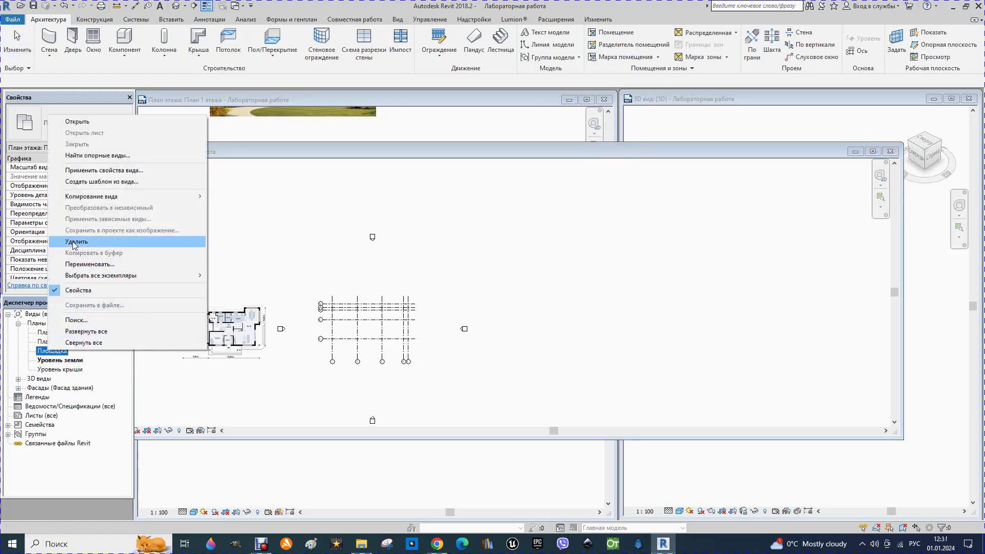
left_click(74, 241)
left_click(204, 255)
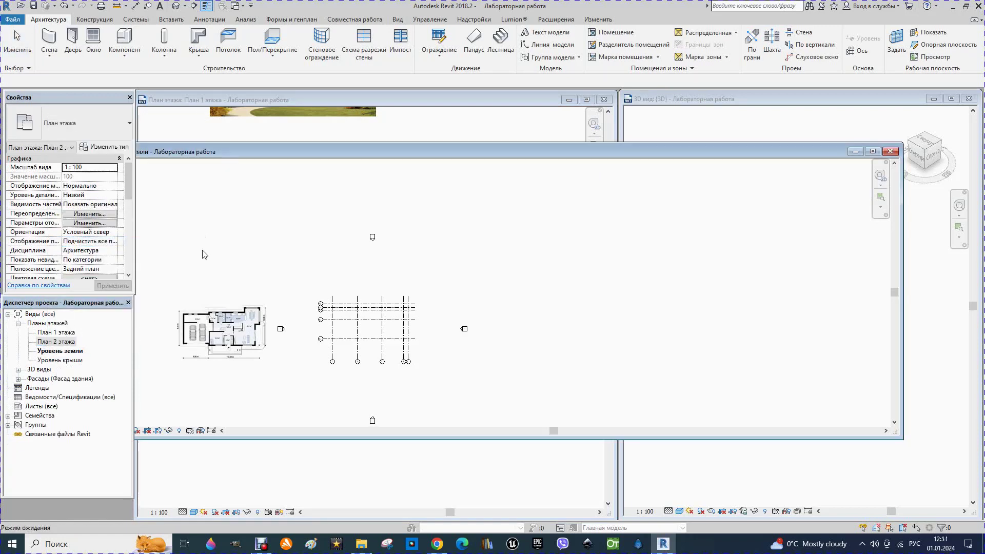
Step: Move and resize the Уровень земли window to sit beside the 3D view
mouse_move(268, 153)
left_mouse_down()
mouse_move(316, 122)
mouse_move(306, 120)
left_mouse_up()
left_click_drag(935, 399, 691, 473)
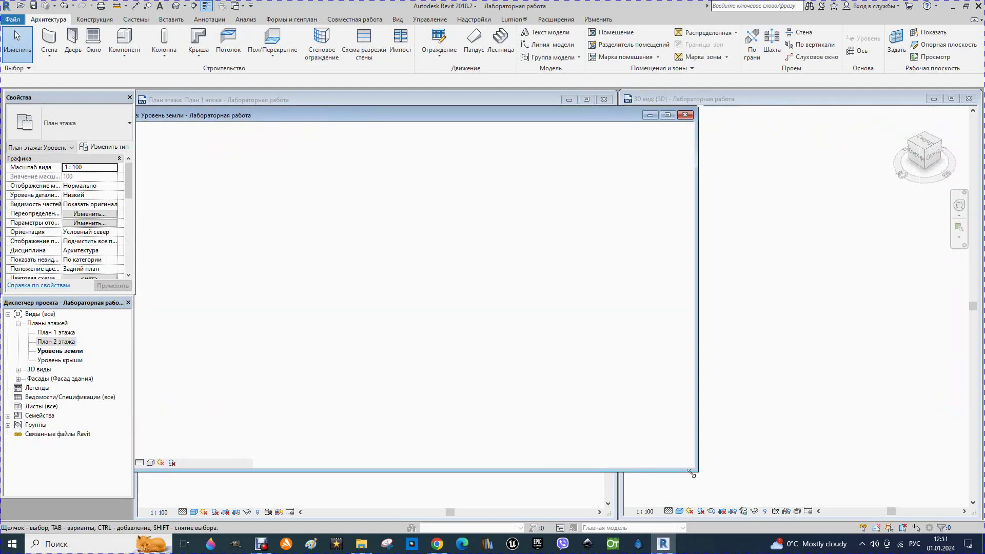
left_click_drag(368, 116, 414, 102)
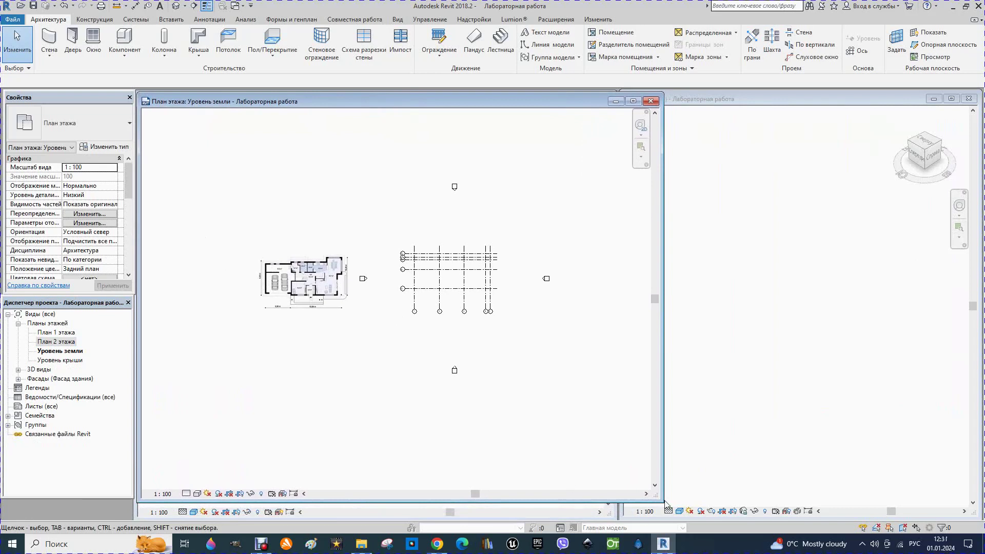
left_click_drag(666, 504, 623, 520)
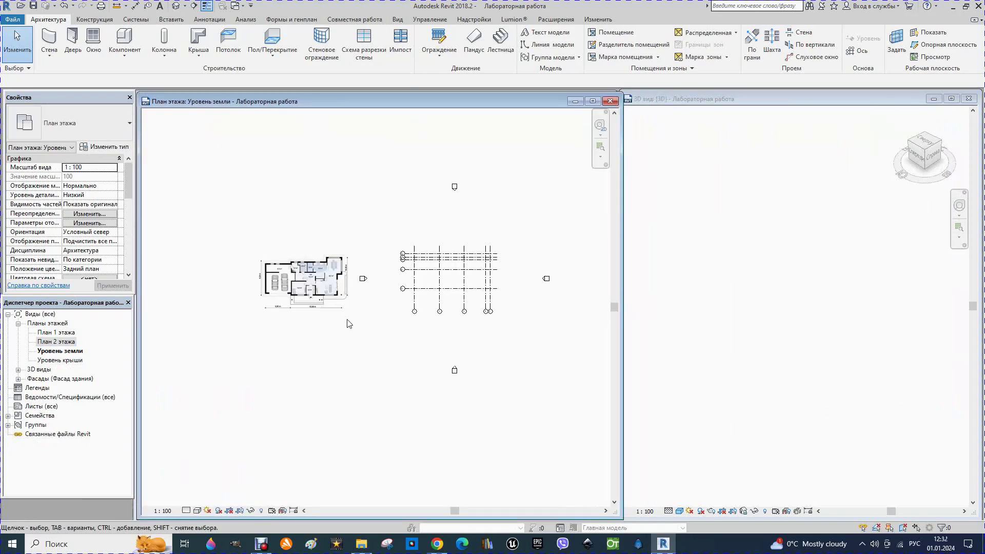
left_click(187, 511)
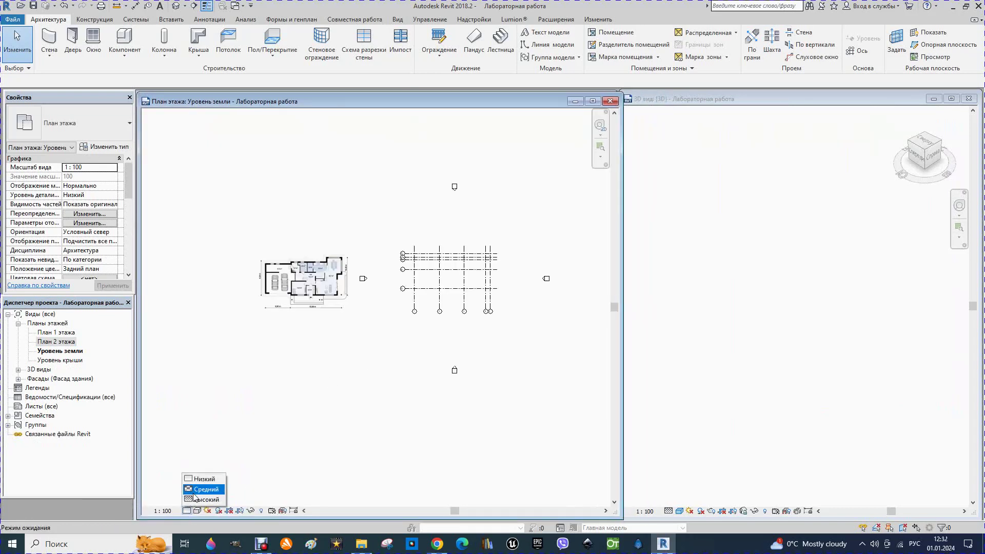
Step: Set the plan's detail level to Высокий and visual style to Заливка
left_click(196, 498)
left_click(198, 511)
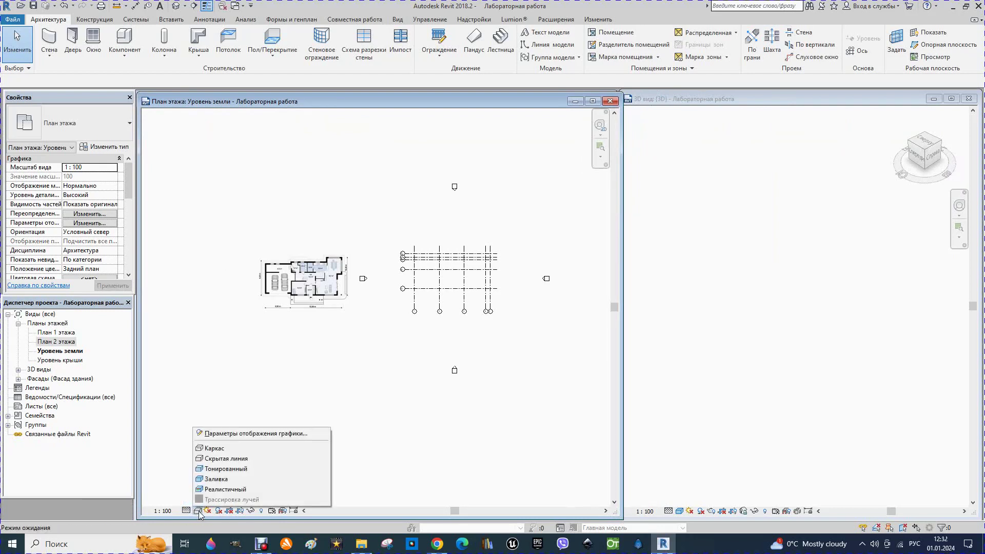
left_click(218, 479)
scroll(496, 254, "up", 2)
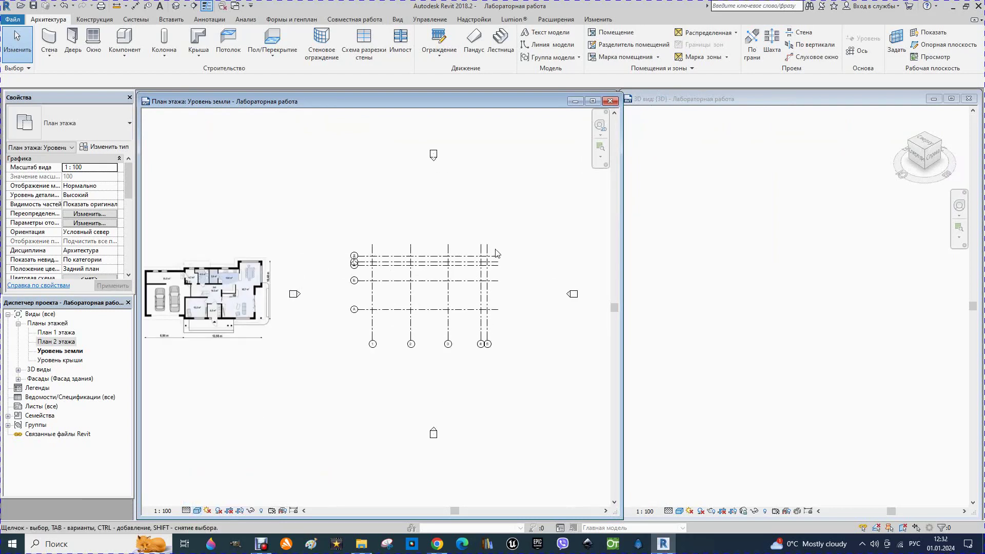
Step: Drag the raster floor-plan image up above the grids
left_click_drag(232, 301, 315, 290)
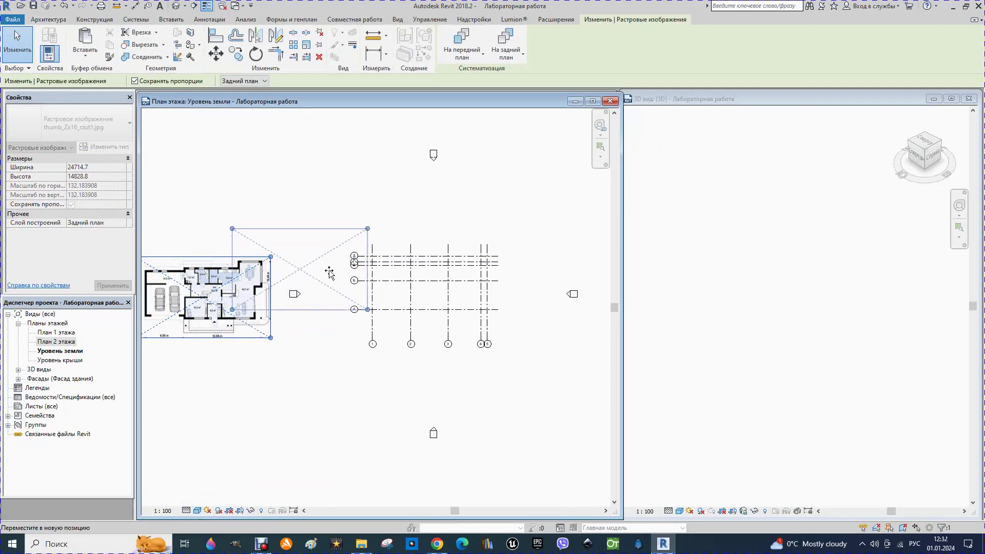
left_click_drag(314, 290, 460, 202)
scroll(550, 190, "up", 2)
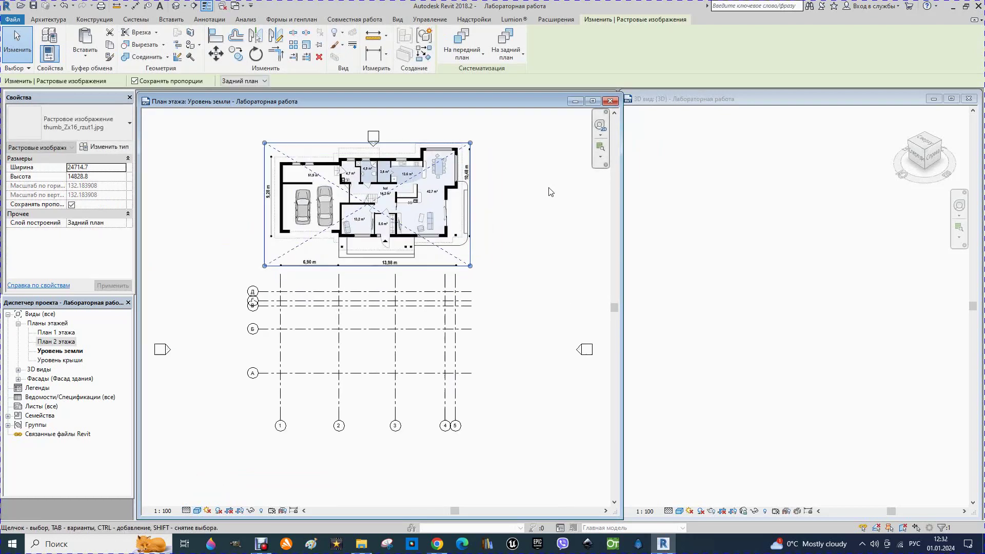
scroll(246, 298, "up", 2)
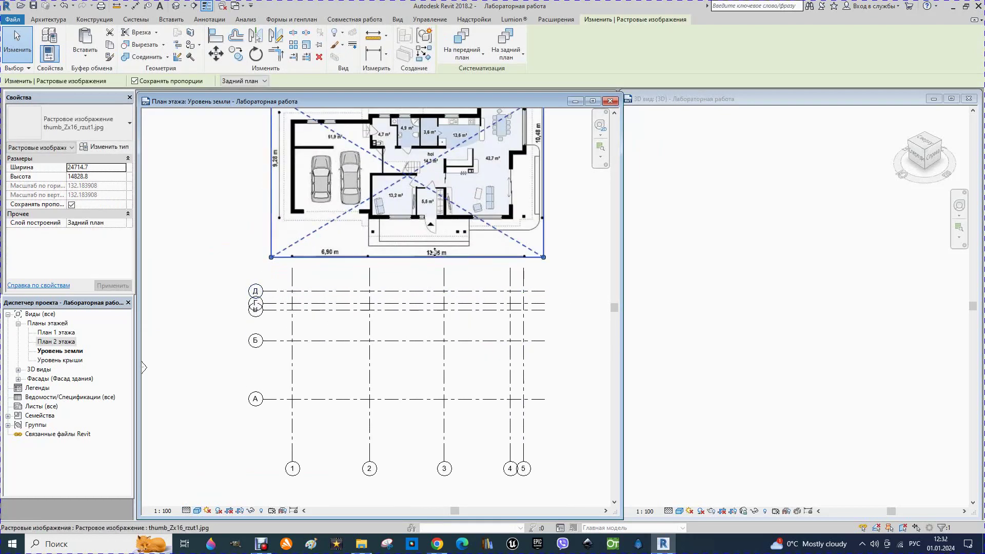
scroll(435, 251, "down", 2)
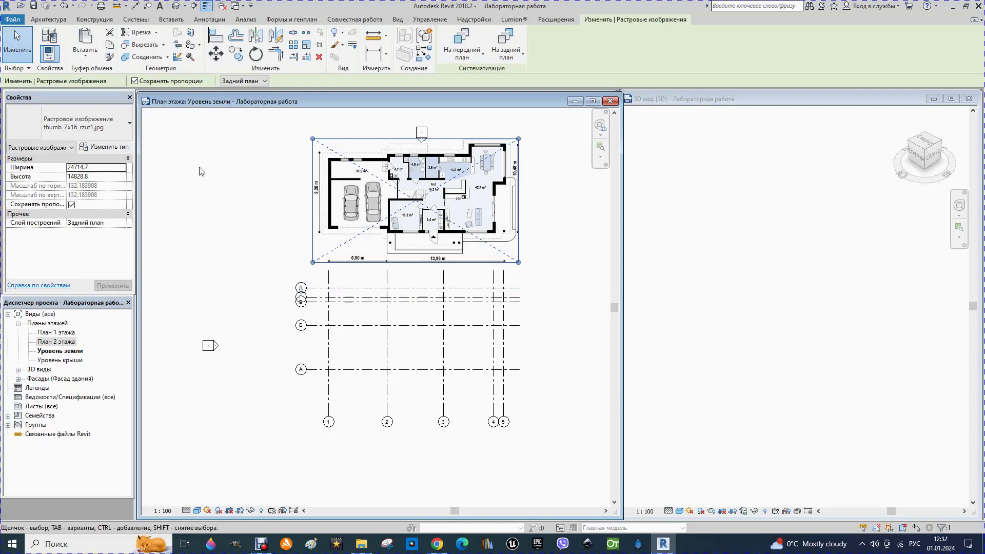
left_click(46, 21)
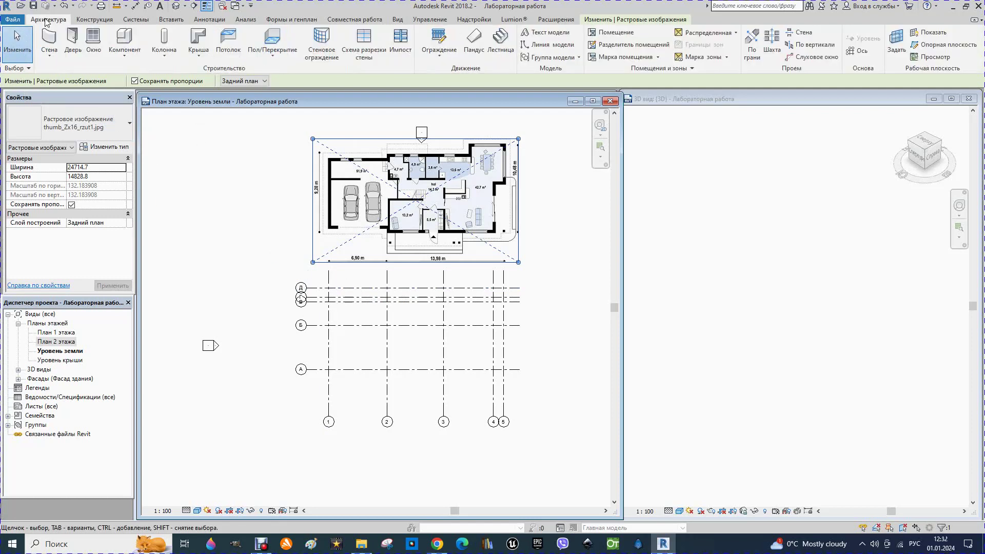
Step: Start the architectural wall tool with the Типовой - Бетонный блок 200мм type
left_click(57, 60)
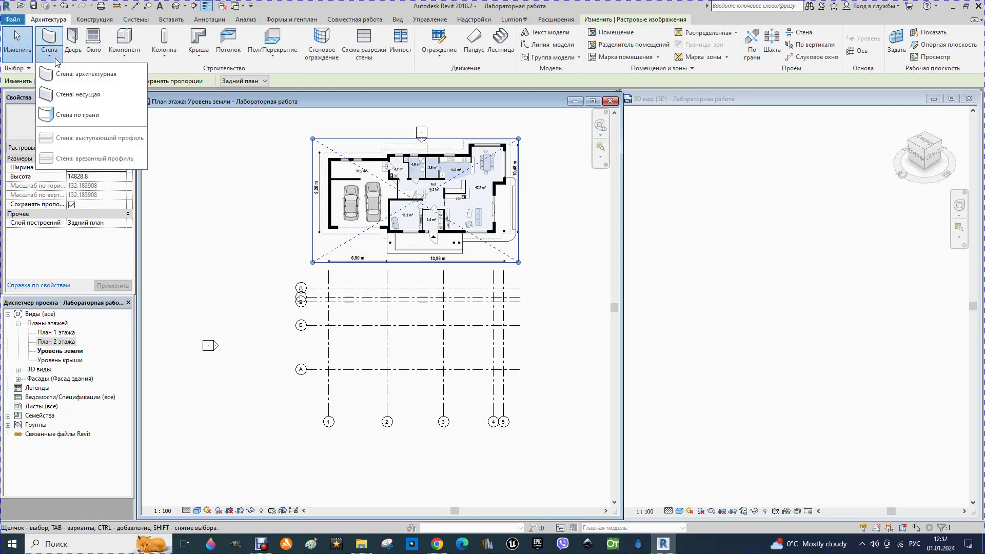
left_click(79, 74)
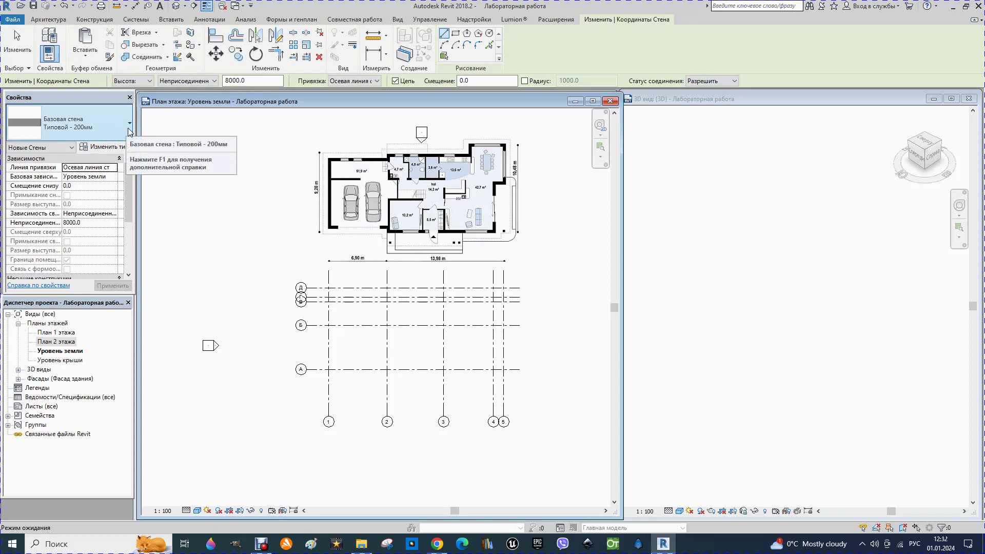
mouse_move(128, 125)
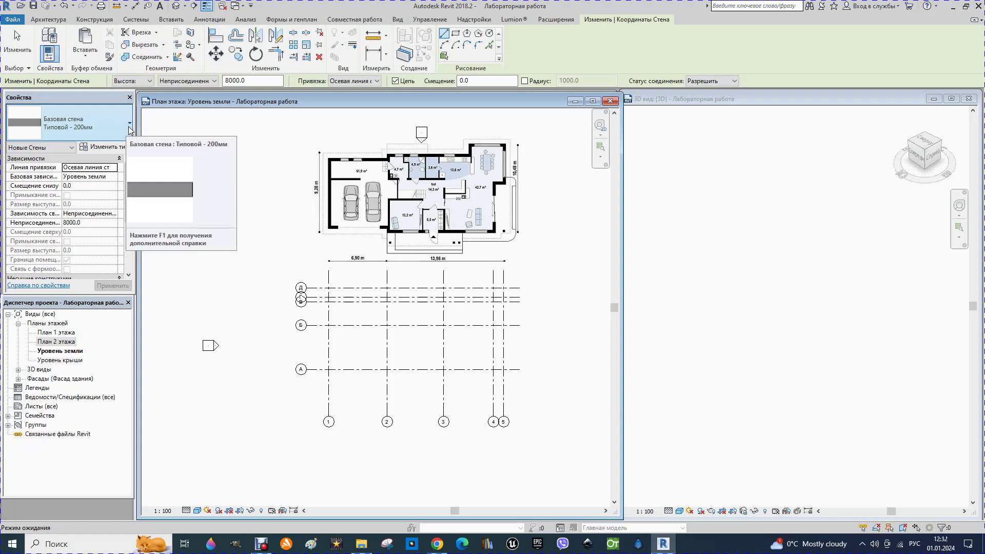
left_click(128, 126)
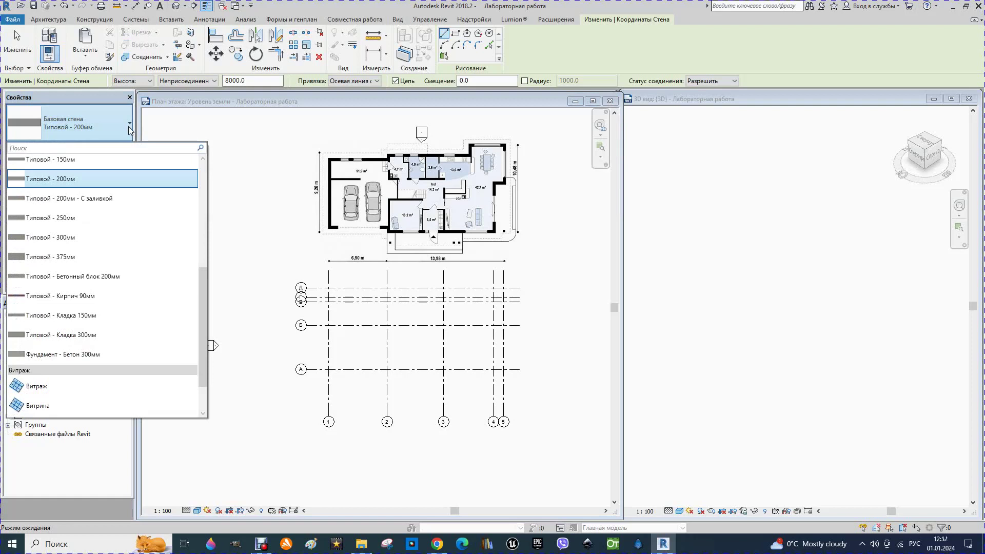
scroll(67, 231, "up", 2)
scroll(83, 248, "up", 2)
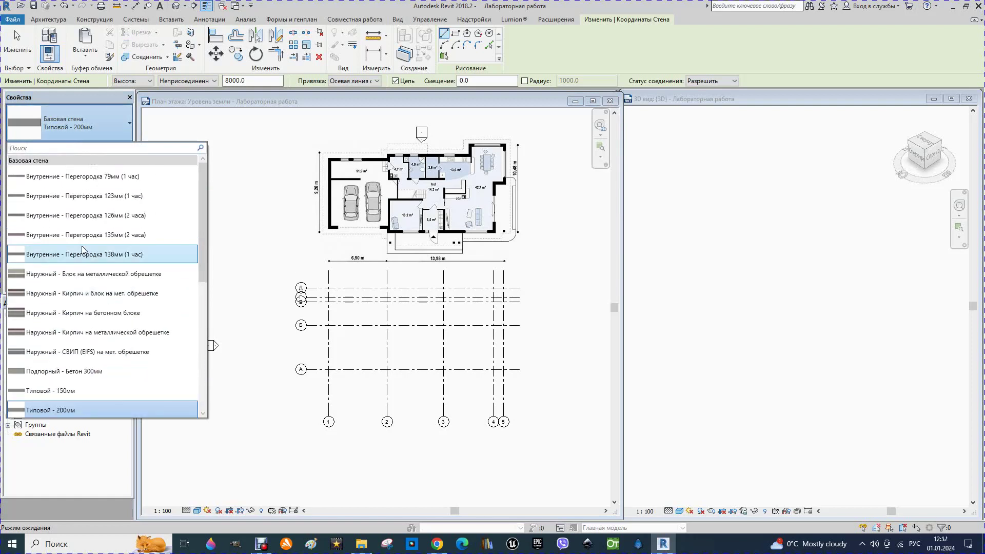
scroll(82, 249, "down", 2)
scroll(82, 248, "down", 2)
scroll(82, 248, "down", 2)
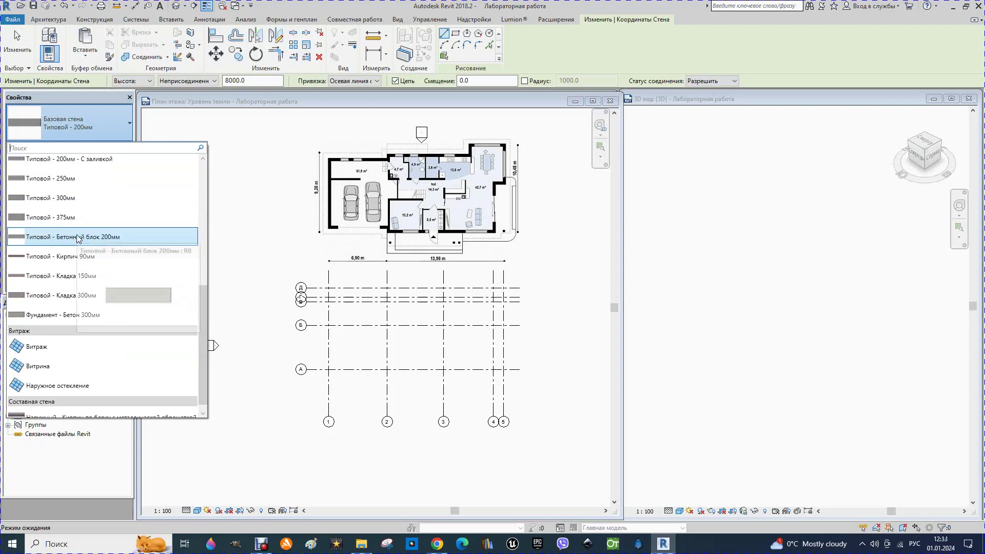
scroll(82, 248, "down", 1)
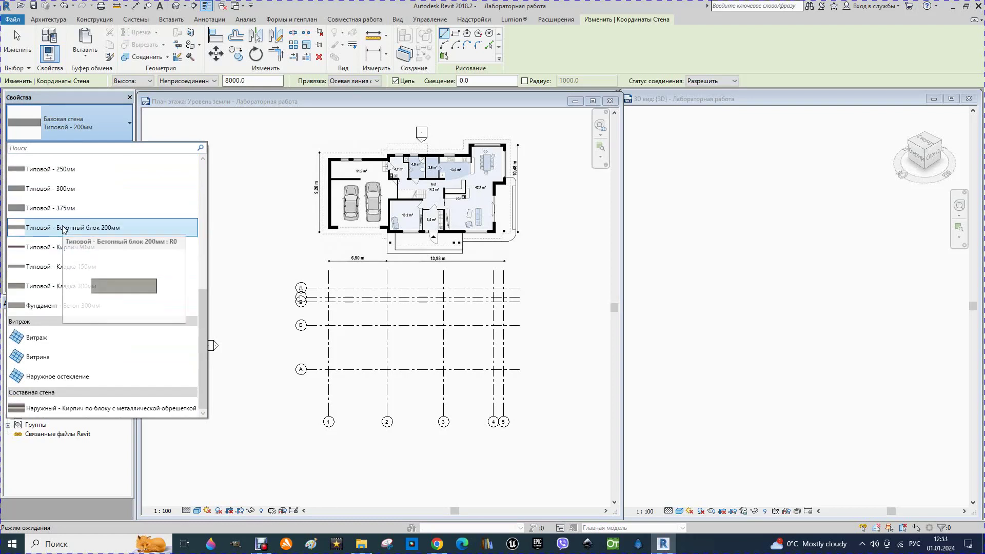
left_click(68, 228)
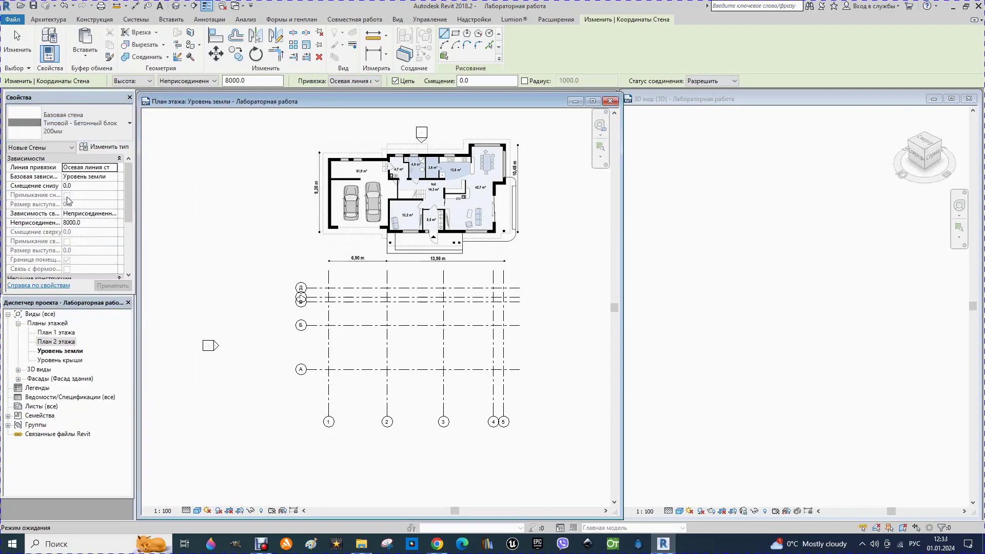
Step: Duplicate the concrete block wall type as 'Цокольная стена' and open its Structure editor
left_click(112, 149)
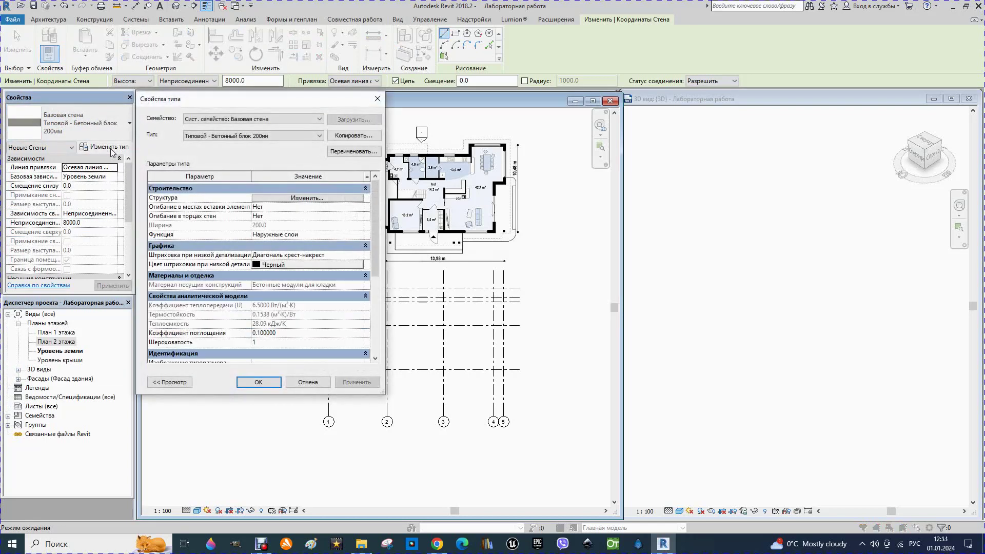
left_click(169, 382)
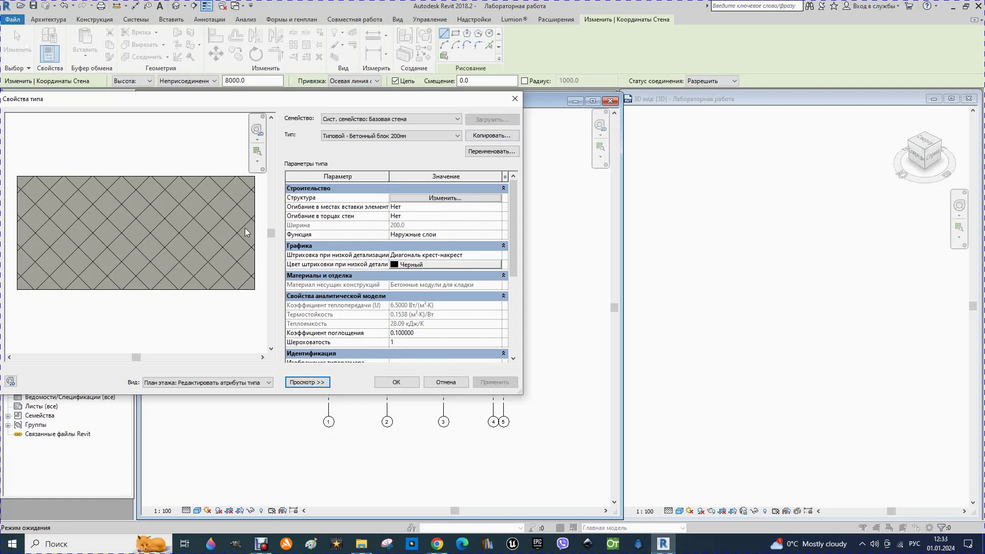
left_click(476, 136)
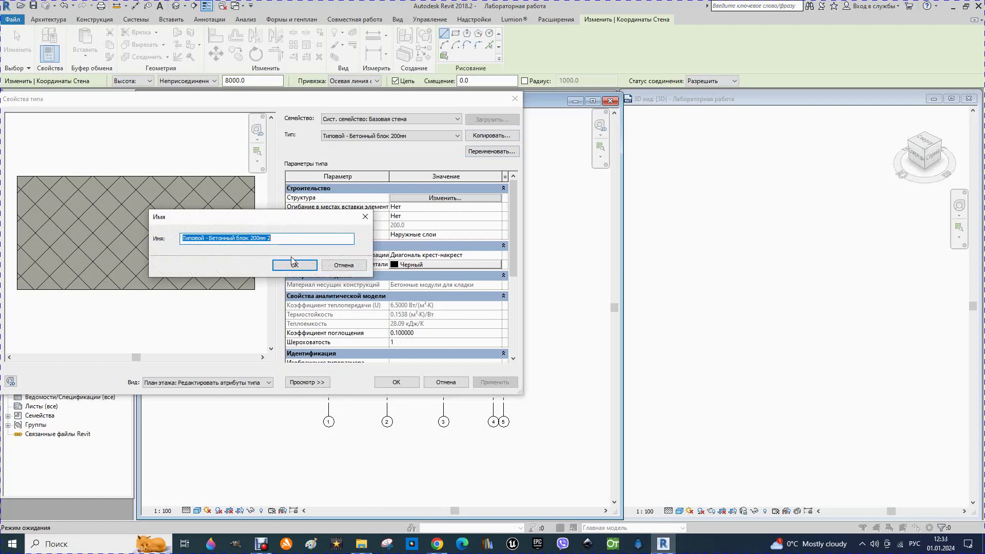
type("Цо")
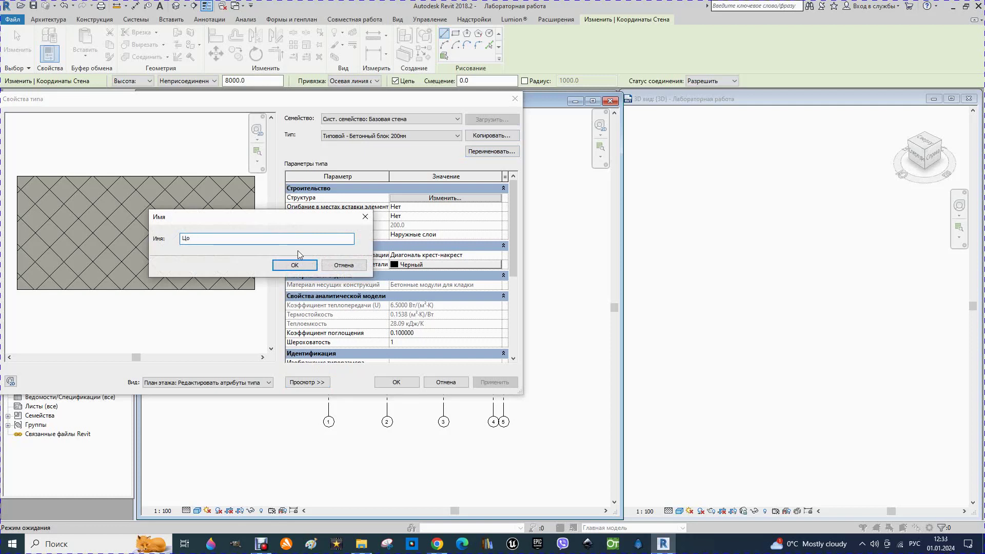
type("кольная ")
type("стена")
left_click(305, 264)
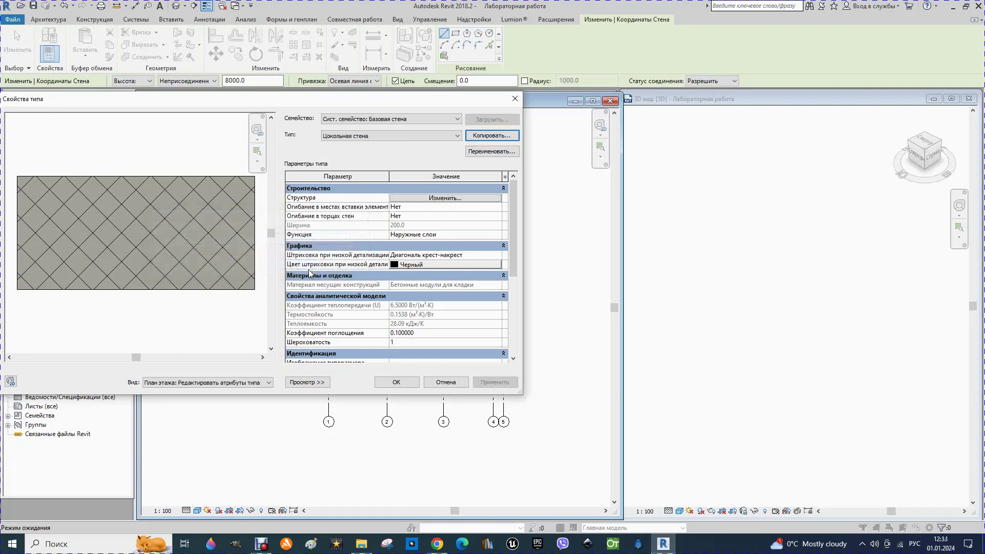
left_click(434, 199)
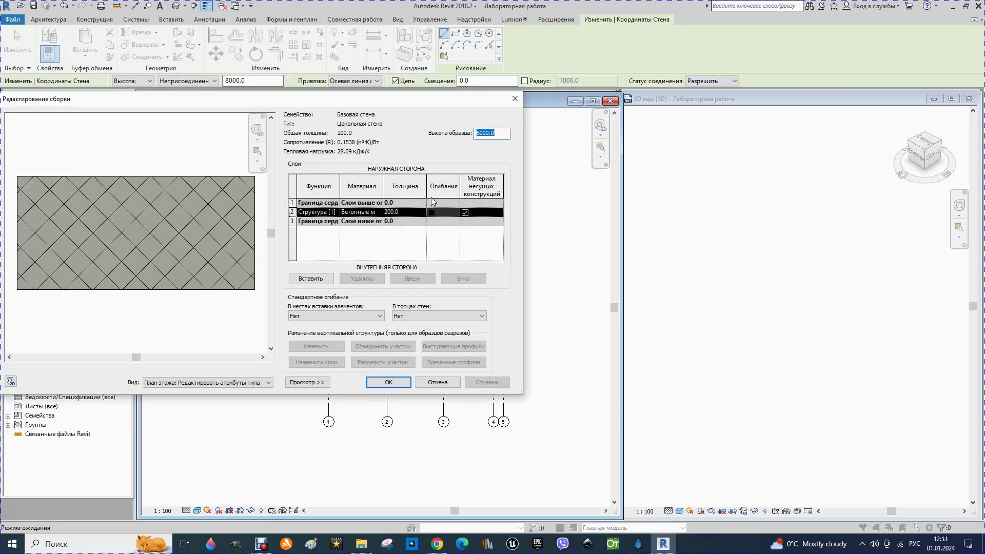
Step: Set the structure layer thickness to 300
left_click(412, 216)
type("300")
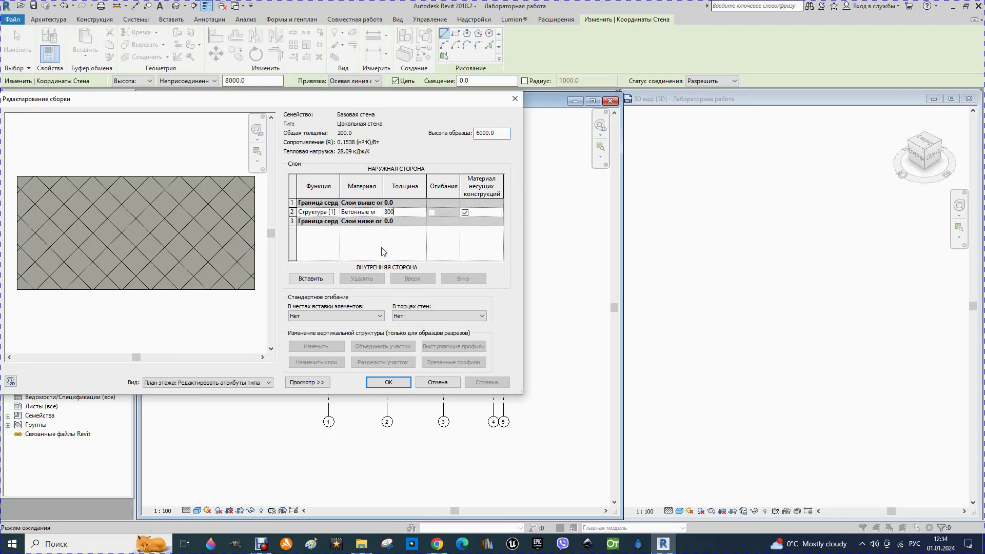
left_click(367, 247)
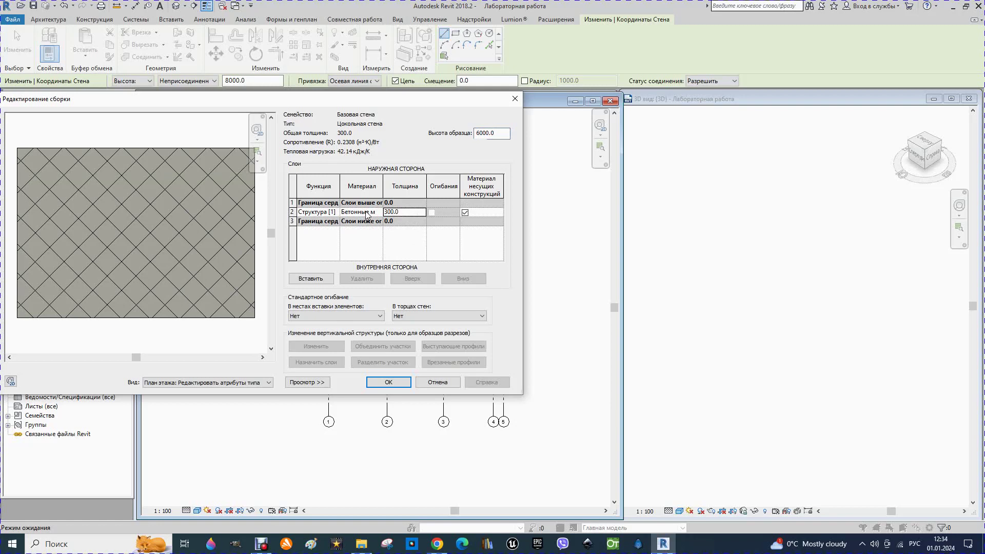
Step: Add the Камень stone material with Use Render Appearance enabled and apply it
left_click(380, 213)
left_click(379, 212)
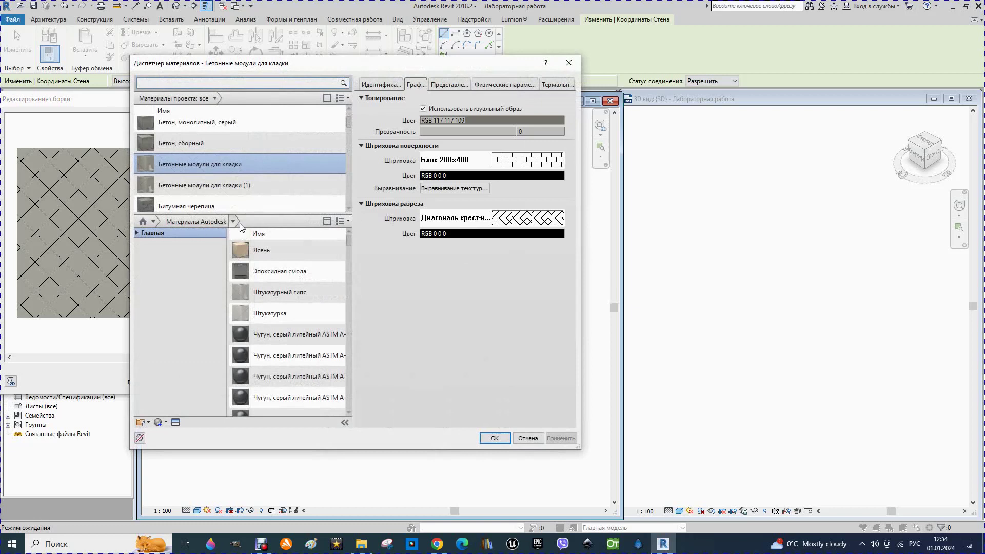
left_click(233, 221)
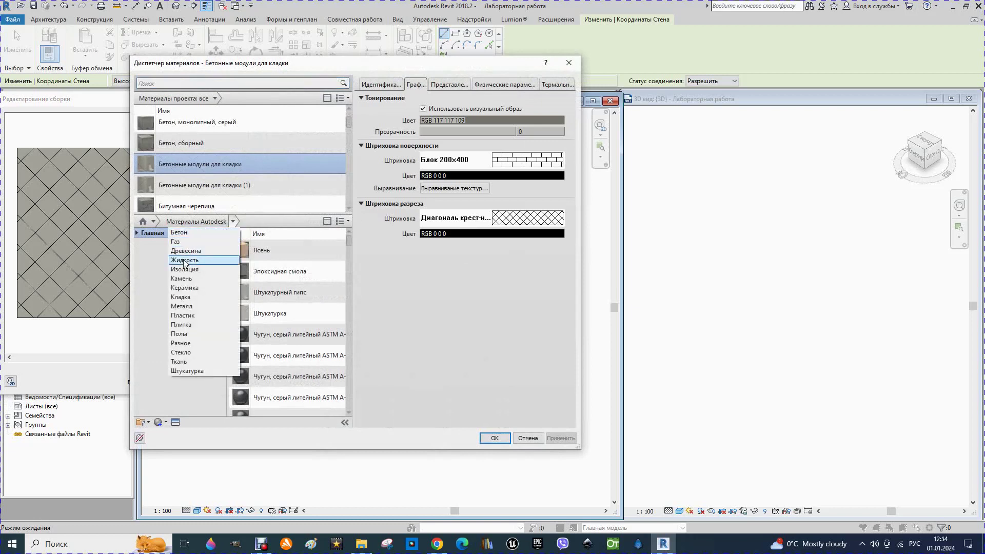
left_click(191, 279)
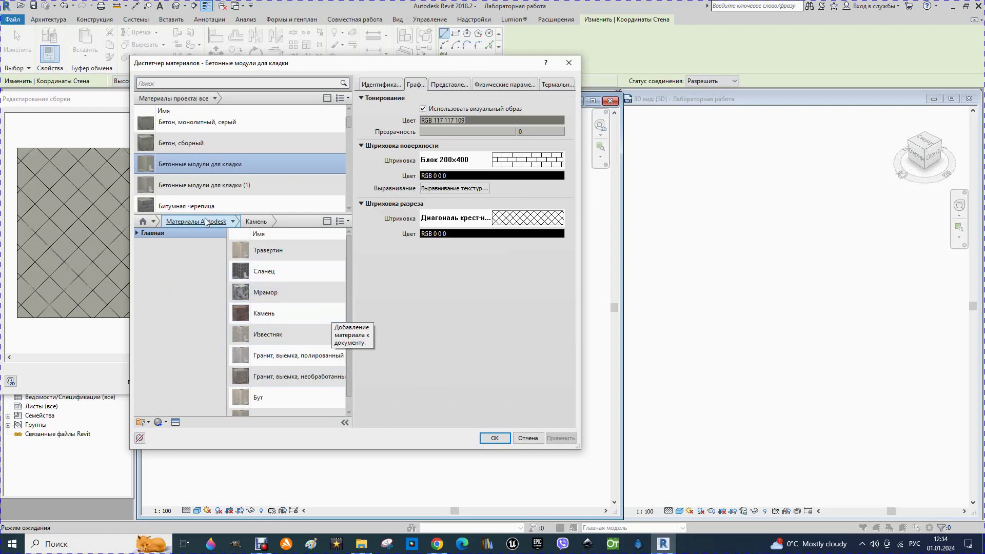
scroll(309, 362, "down", 1)
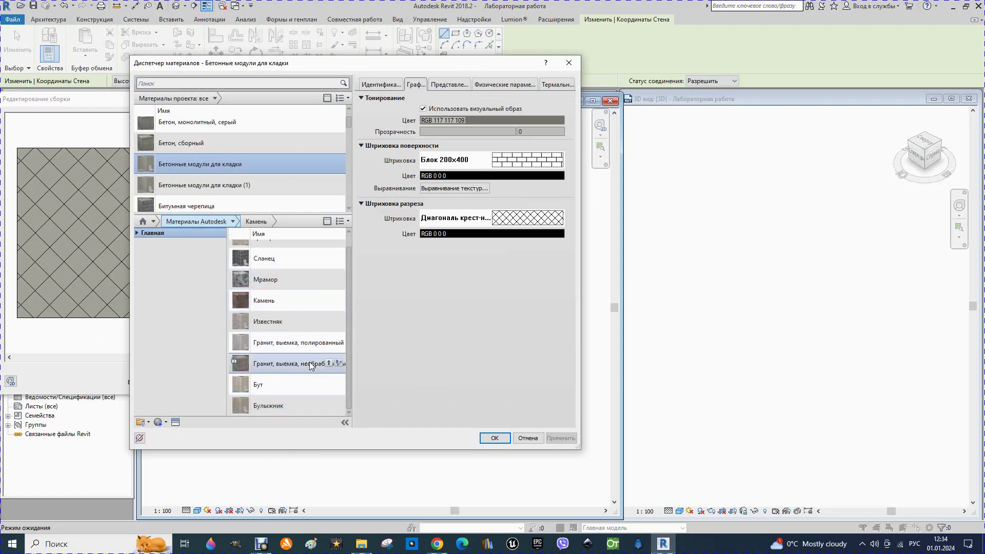
left_click(328, 300)
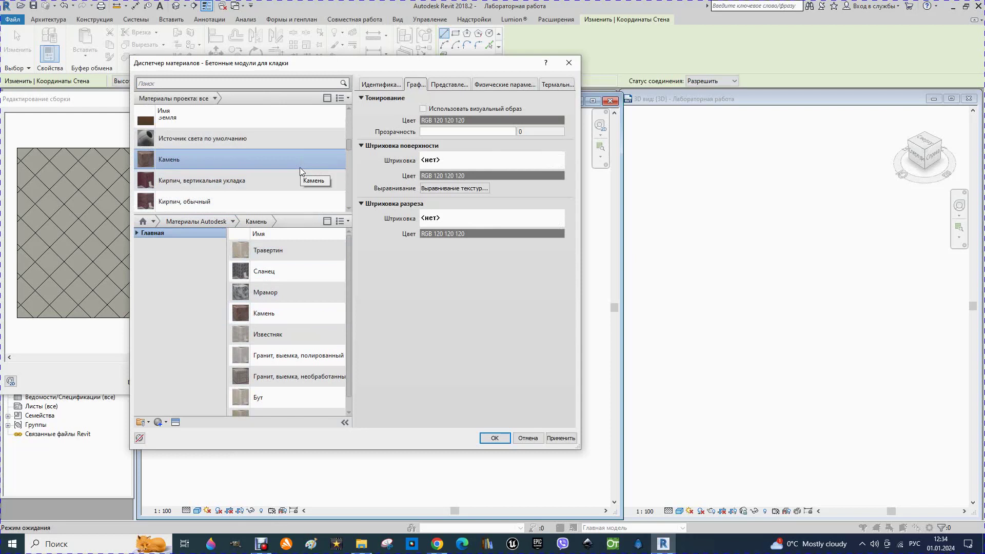
left_click(423, 109)
left_click(561, 438)
left_click(495, 439)
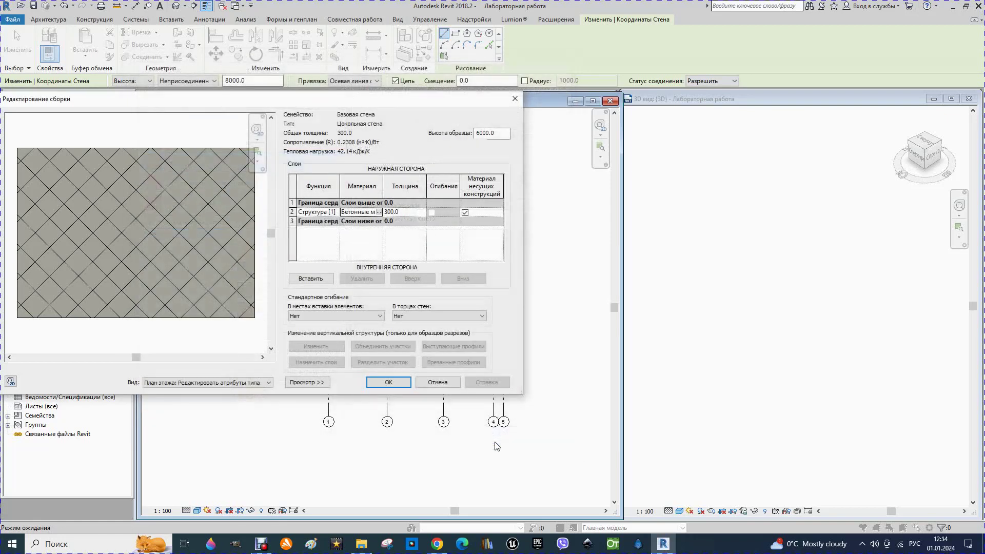
Step: Assign library Камень, kept as Камень(1) with render-appearance shading, to the 300 core layer
left_click(380, 385)
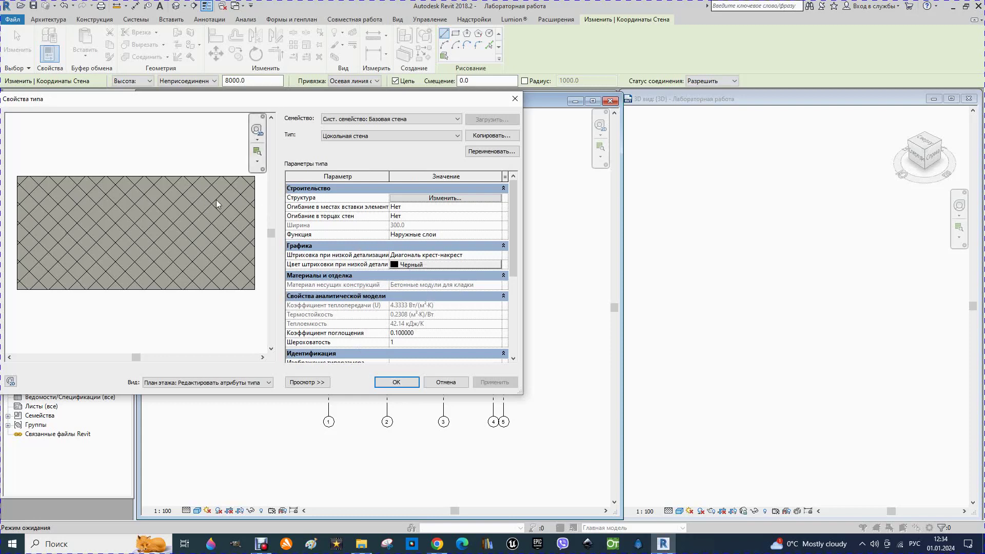
left_click(433, 201)
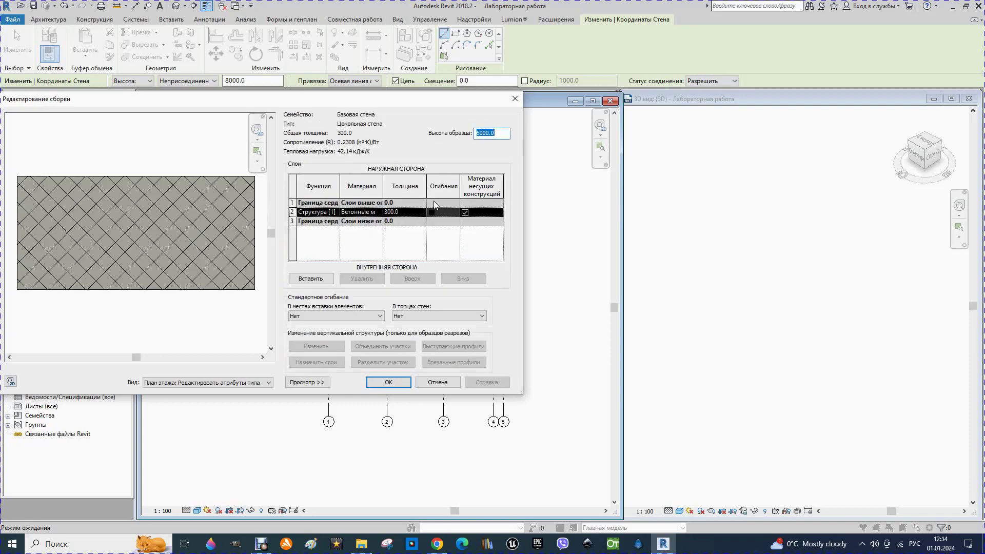
left_click(377, 214)
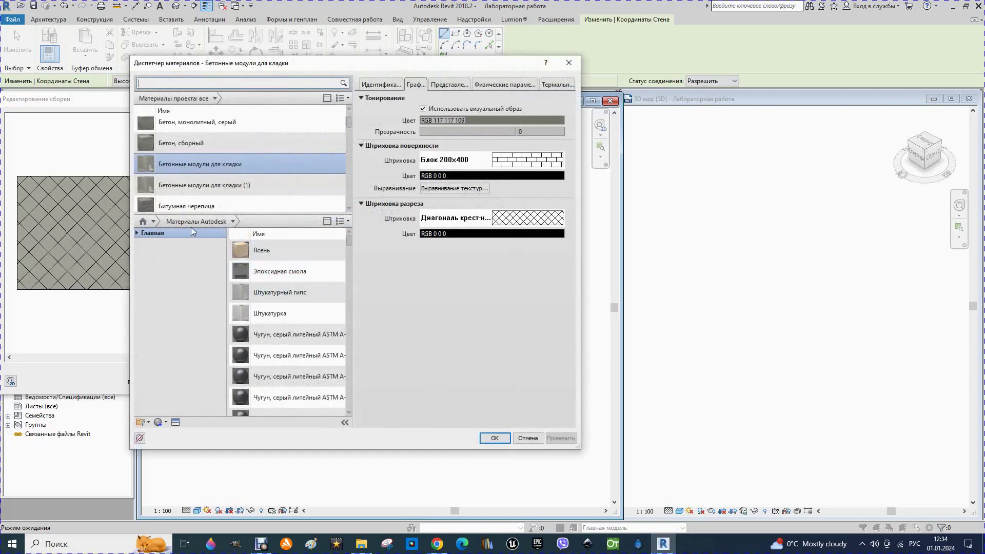
left_click(232, 223)
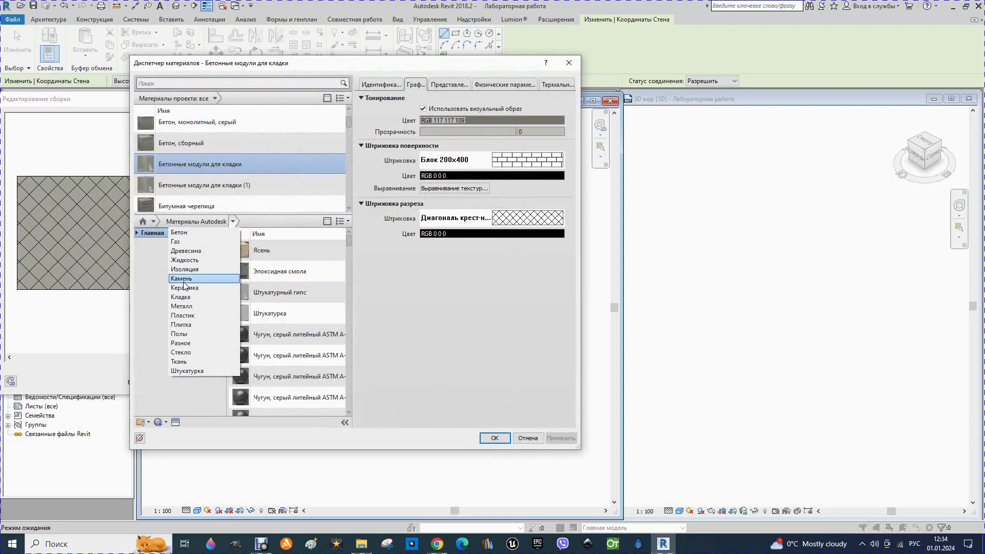
left_click(184, 281)
mouse_move(203, 278)
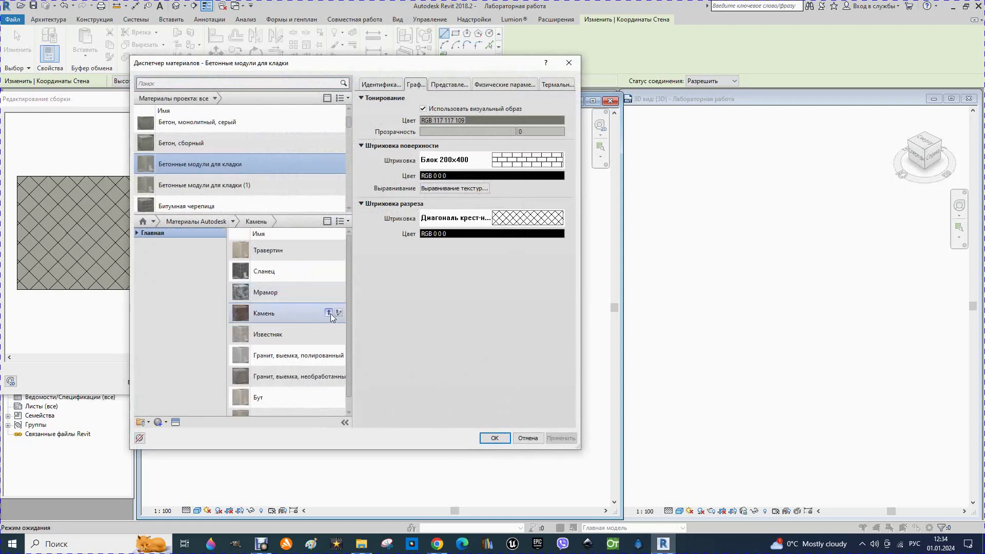
left_click(329, 313)
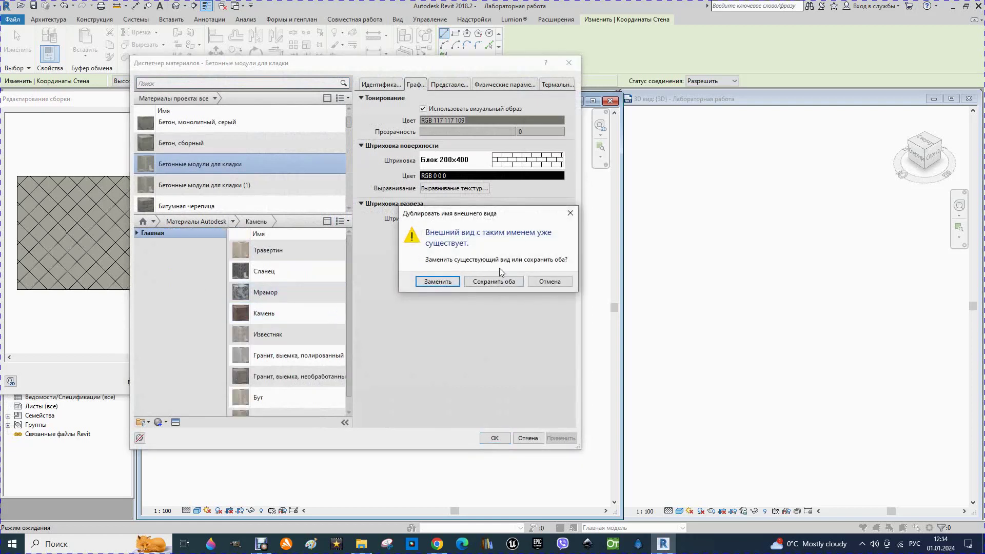
left_click(476, 282)
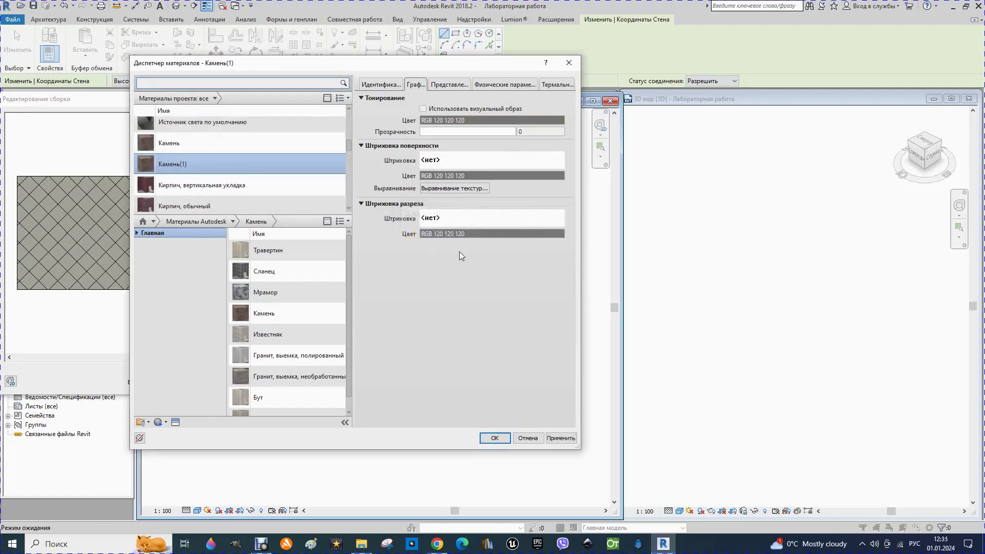
left_click(423, 108)
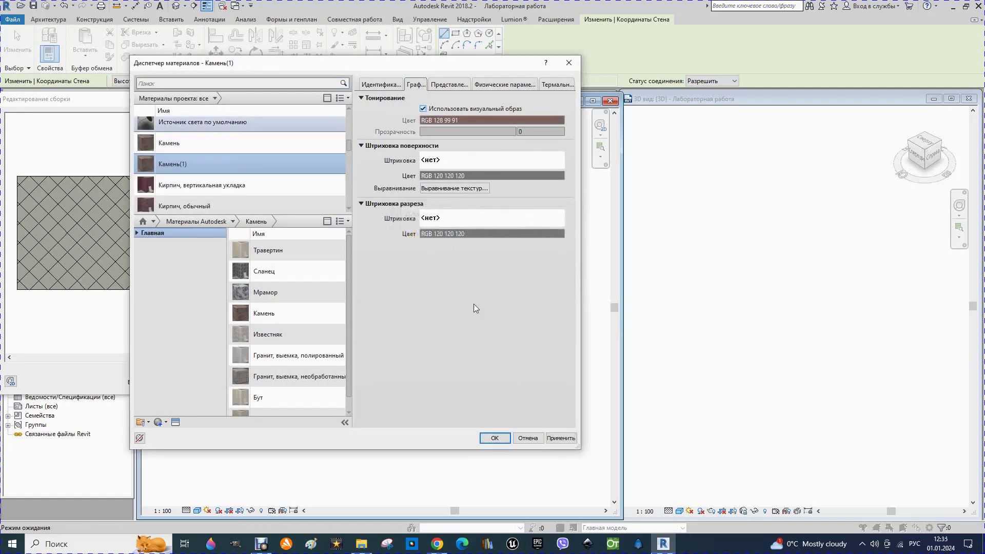
left_click(560, 439)
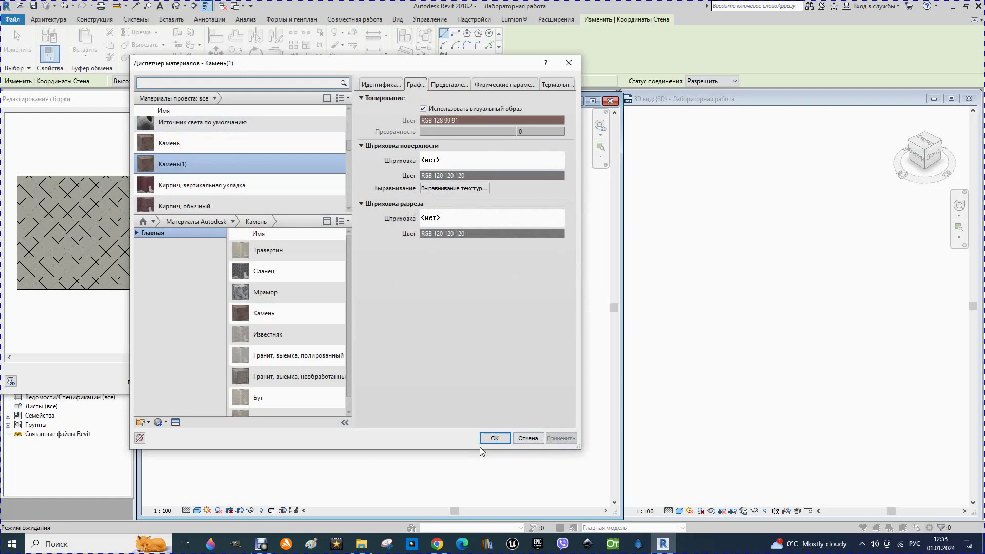
left_click(494, 439)
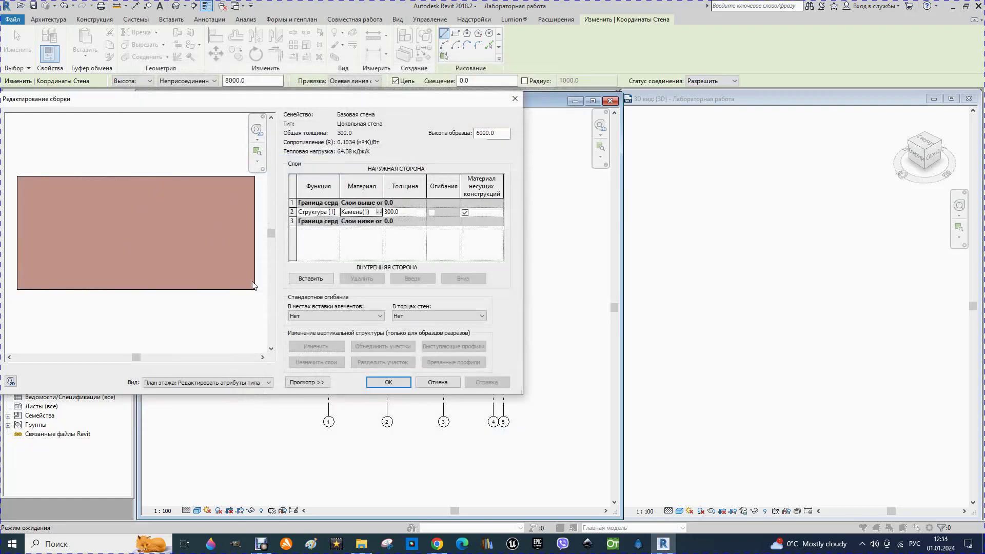
left_click(388, 383)
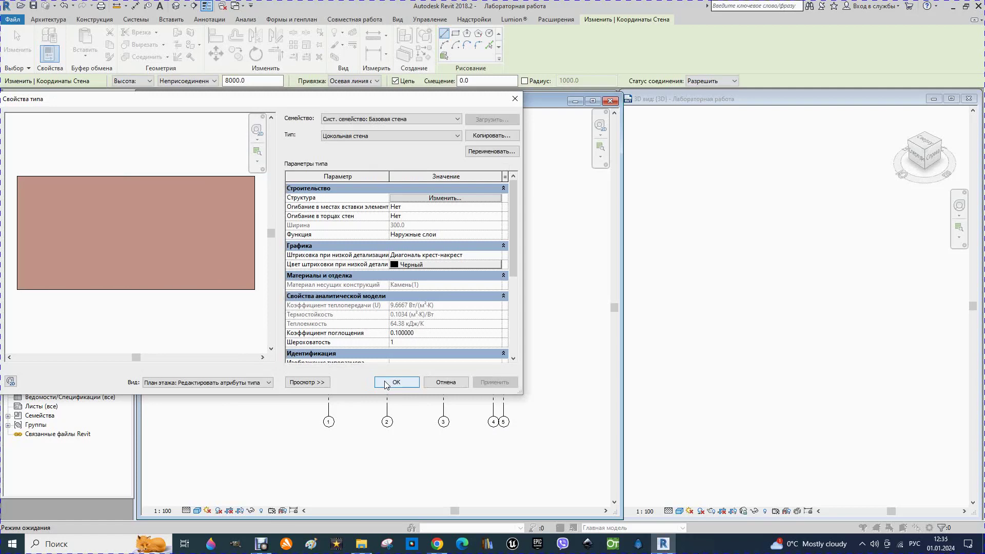
Step: Save the Цокольная стена type properties and switch the wall type to Типовой - 300мм
left_click(392, 384)
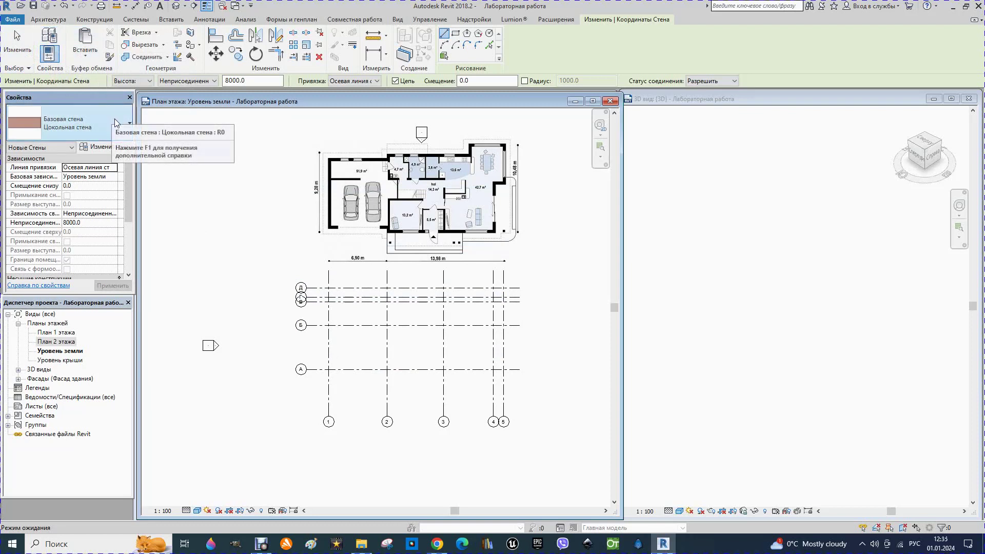
mouse_move(68, 123)
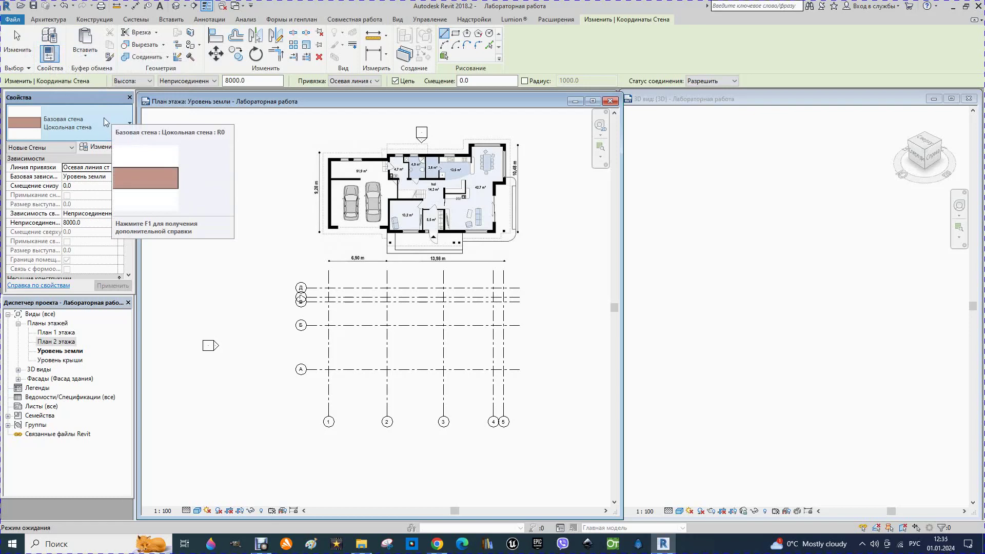
left_click(131, 121)
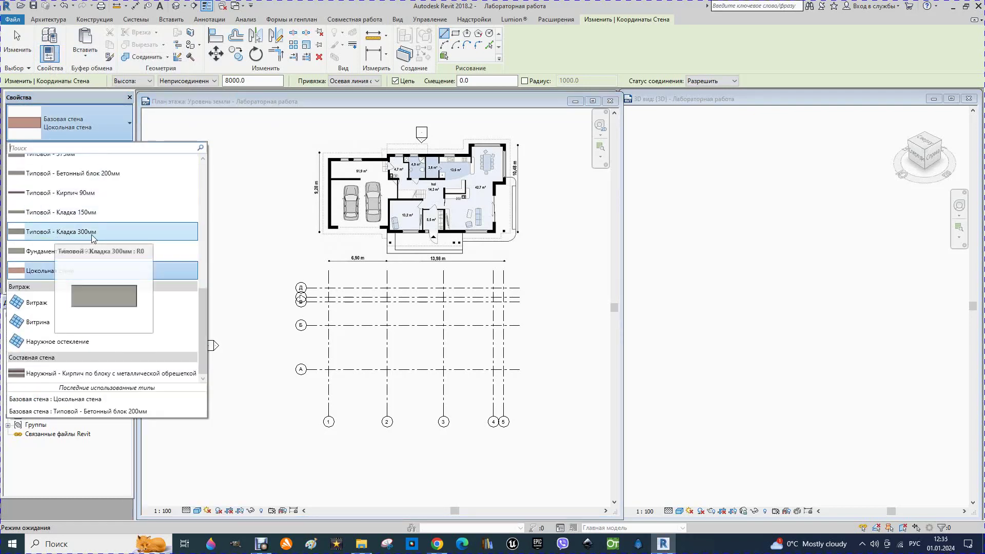
scroll(77, 251, "up", 2)
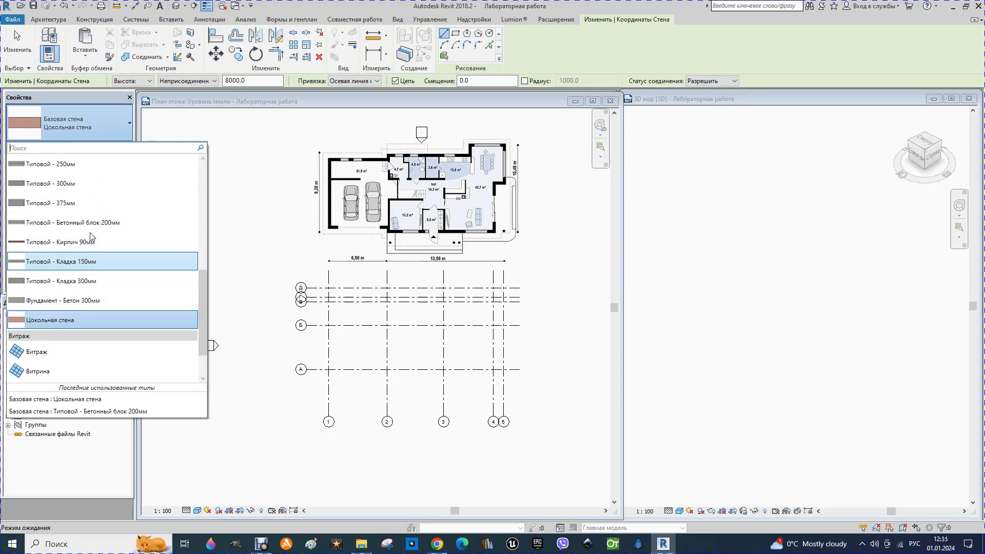
left_click(58, 184)
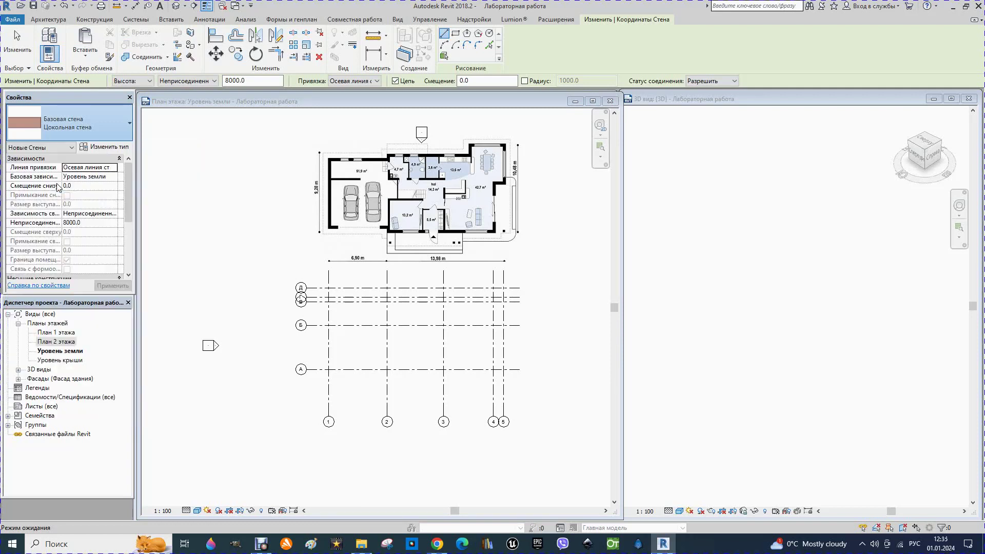
left_click(105, 147)
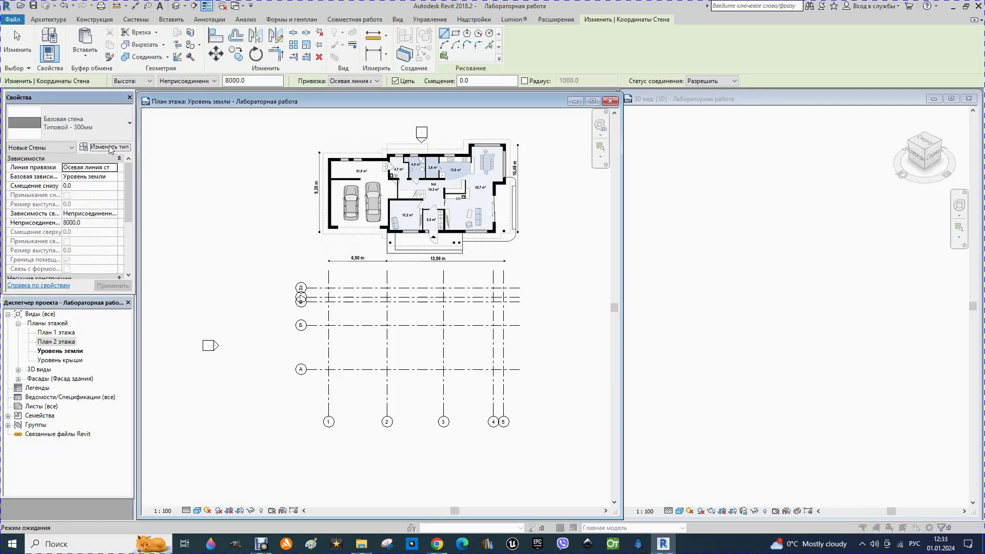
Step: Duplicate Типовой - 300мм as 'Основная стена' and start editing its core layer thickness
left_click(496, 135)
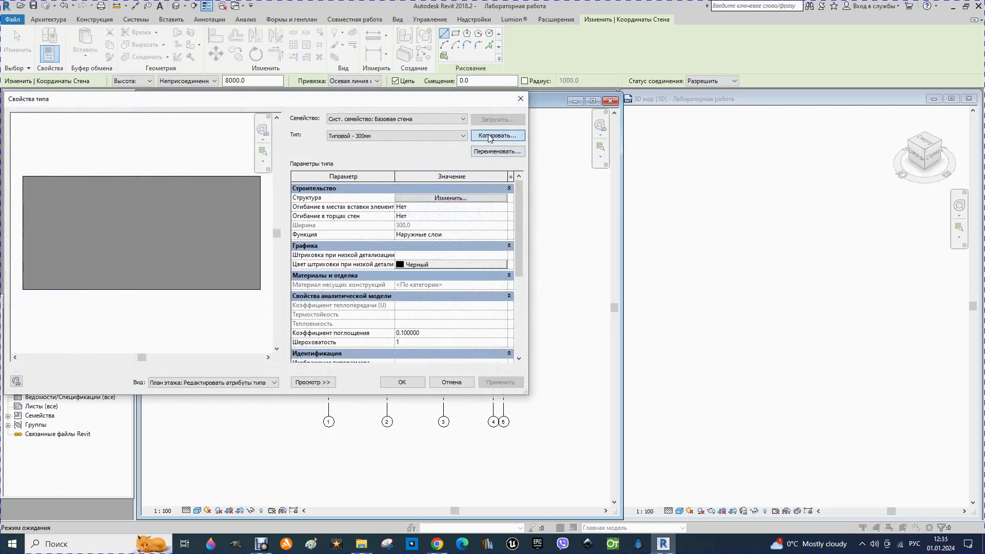
type("Основная стена")
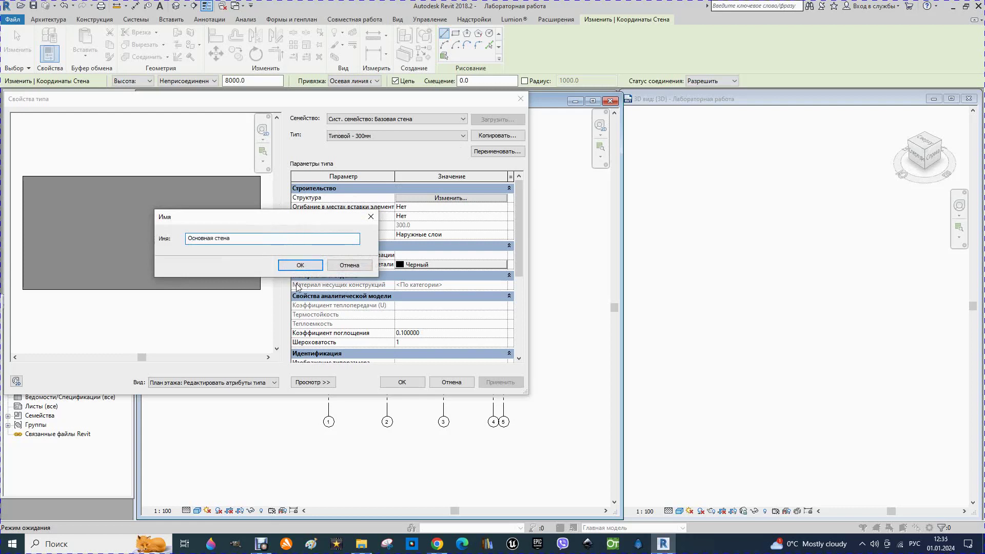
left_click(296, 265)
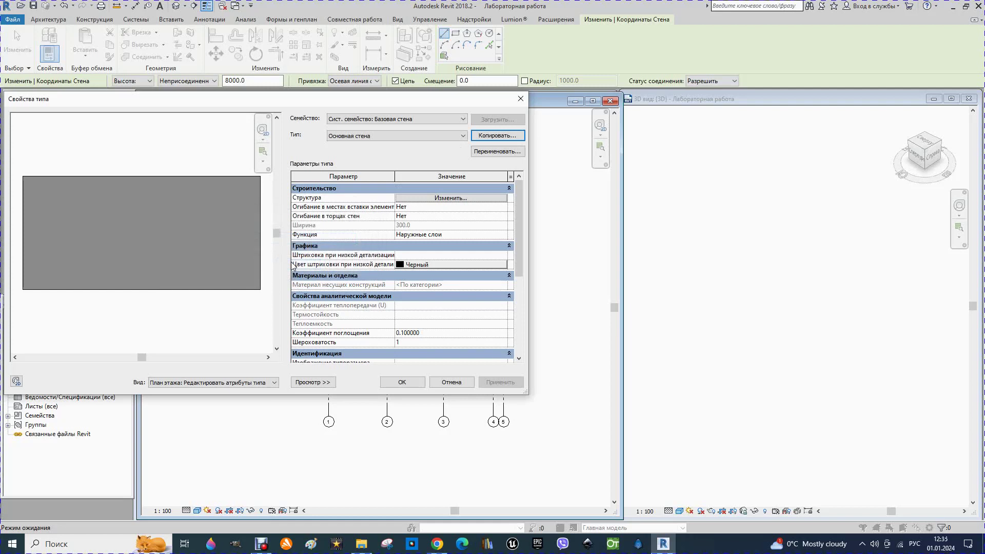
left_click(451, 198)
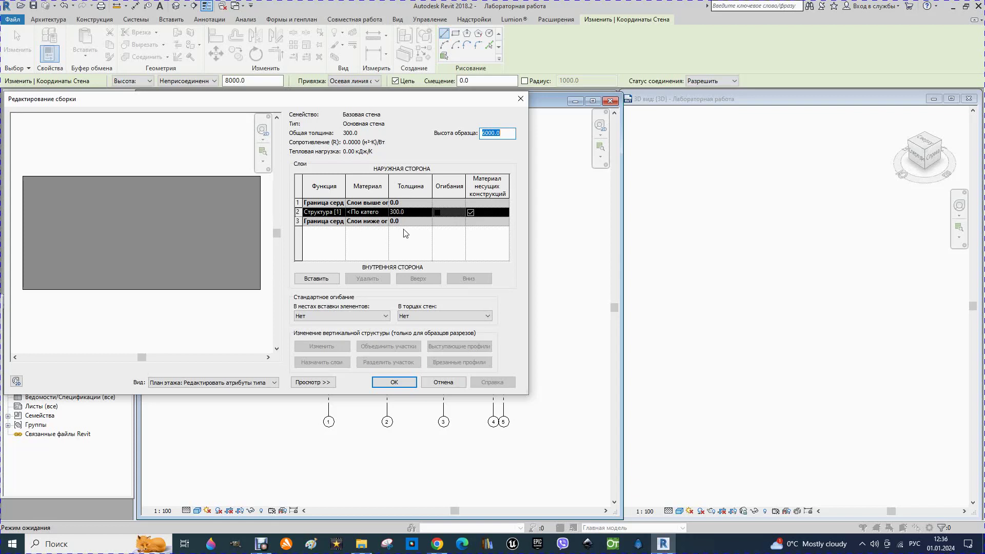
left_click(409, 212)
type("380")
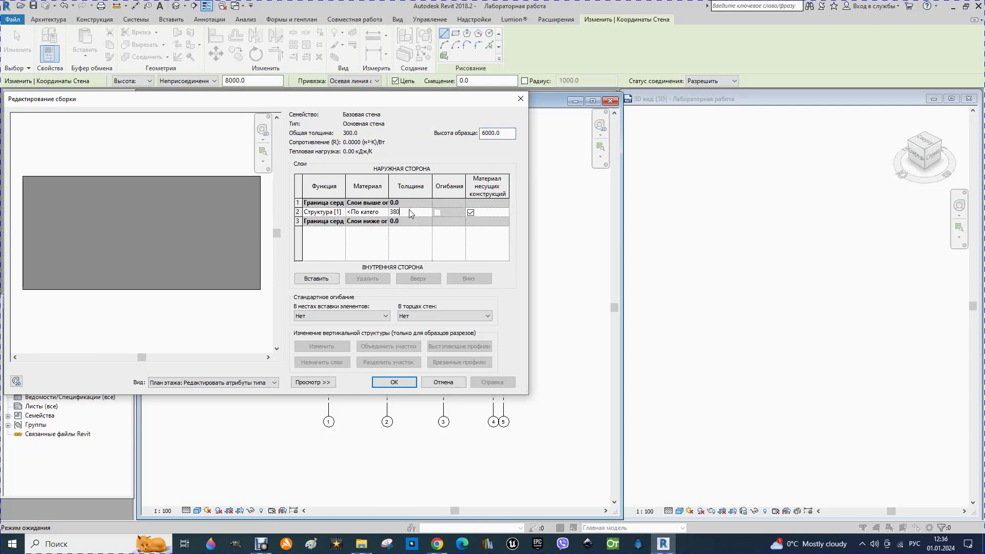
Step: Set the core to 380 mm with two added 10 mm layers, one on each side
key("Return")
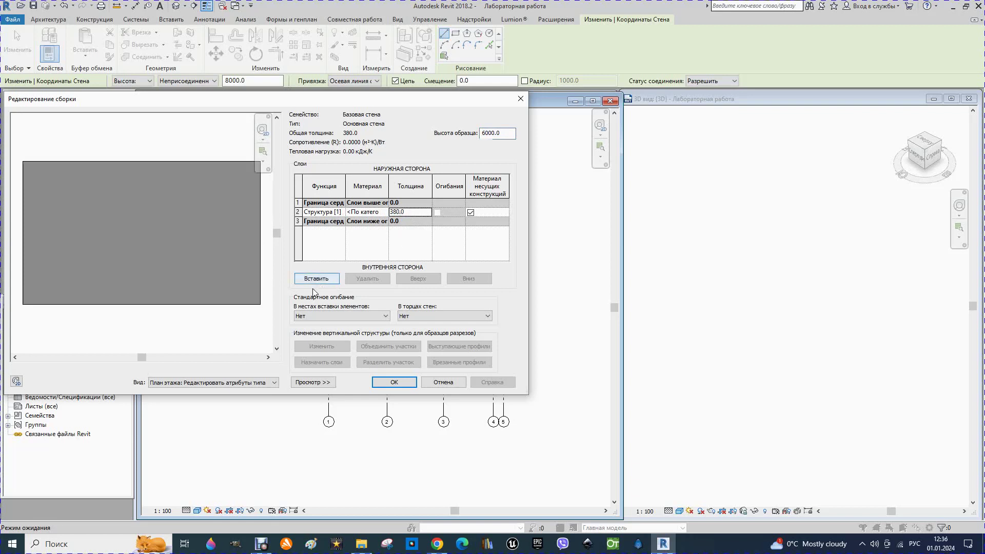
left_click(316, 279)
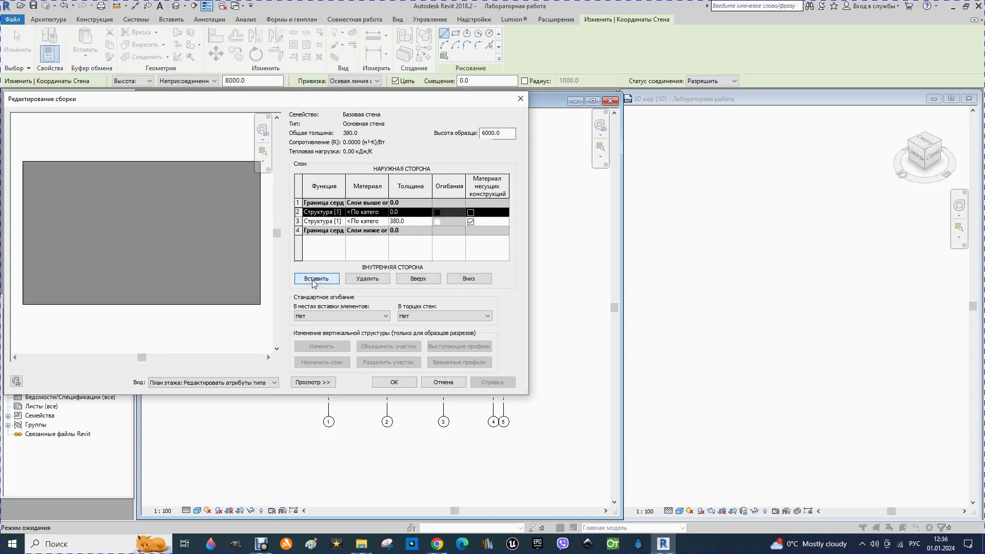
left_click(315, 280)
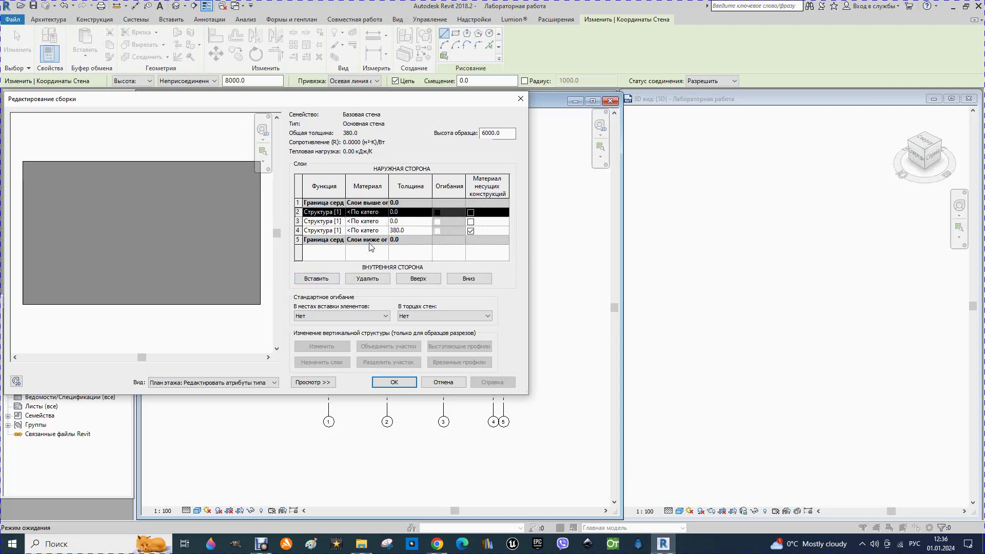
left_click(470, 279)
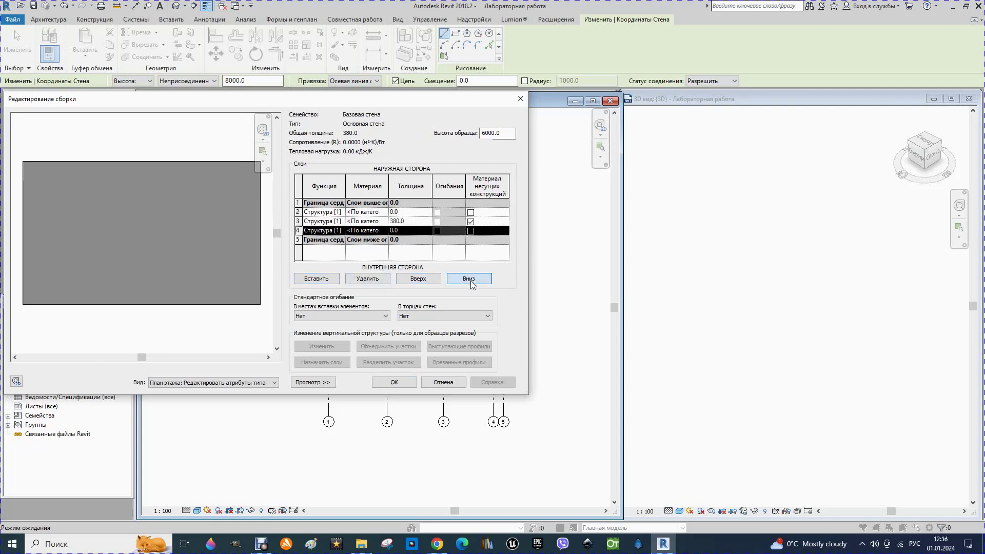
left_click(407, 230)
type("10")
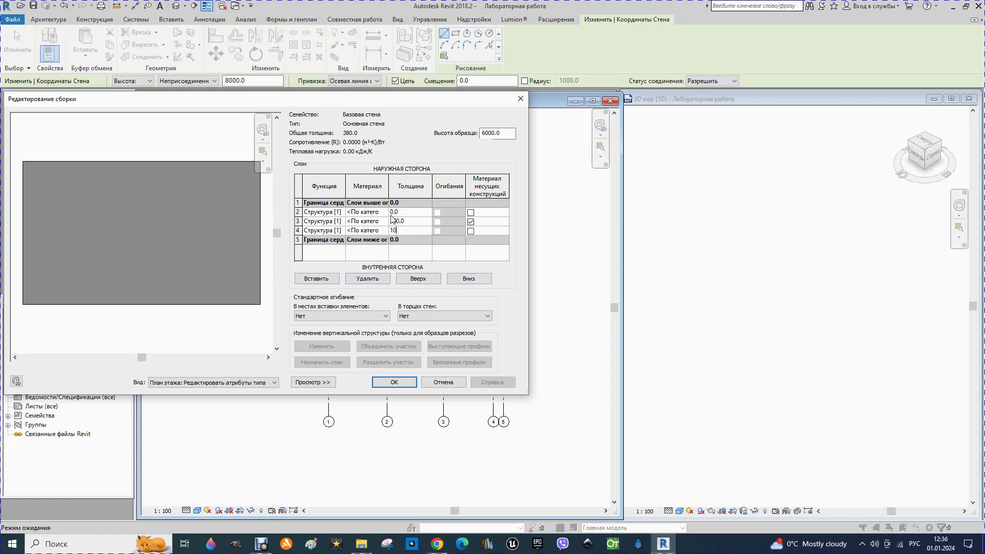
left_click(402, 210)
type("10")
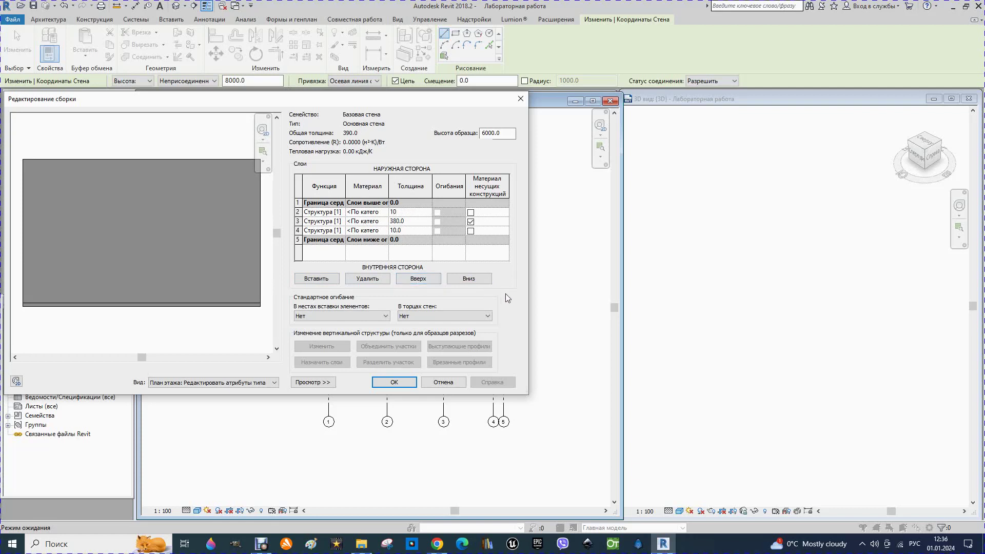
left_click(366, 212)
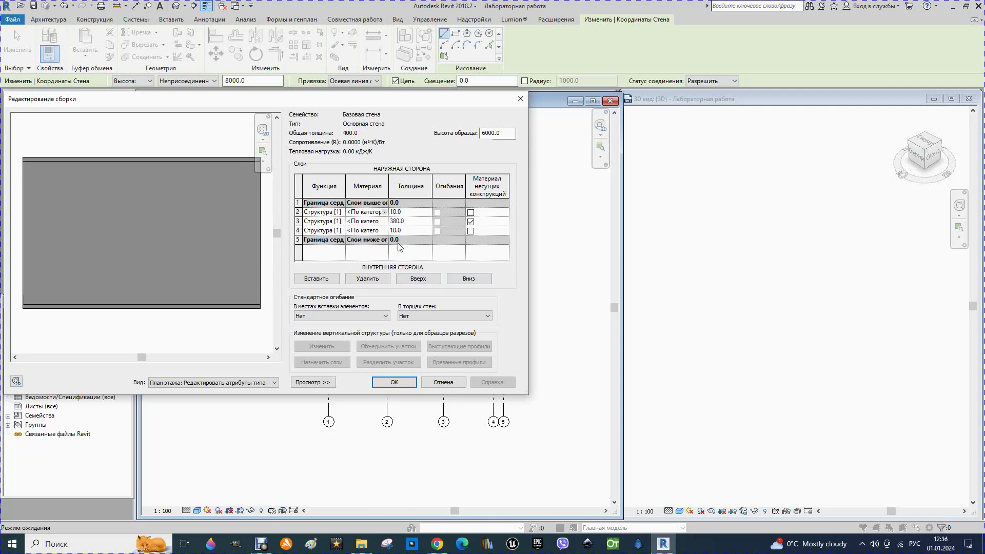
left_click(385, 211)
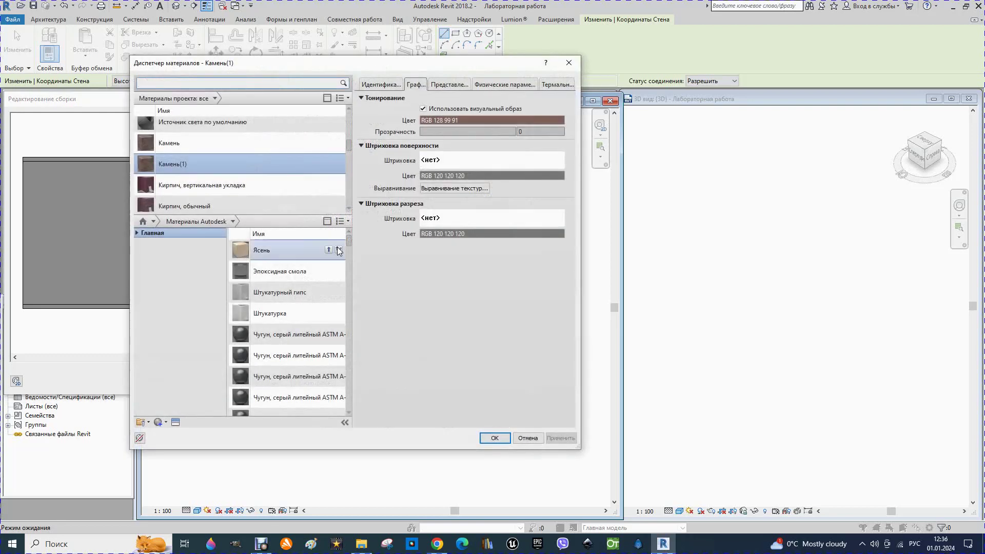
Step: Give the outer 10 mm layer library plaster Штукатурка(1), kept as a copy, with render-appearance shading
left_click(328, 313)
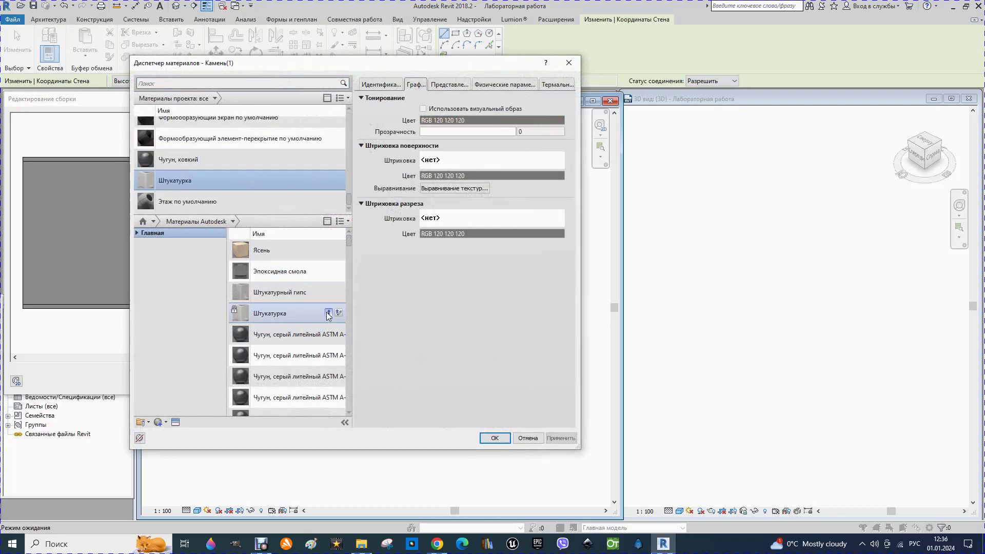
left_click(423, 109)
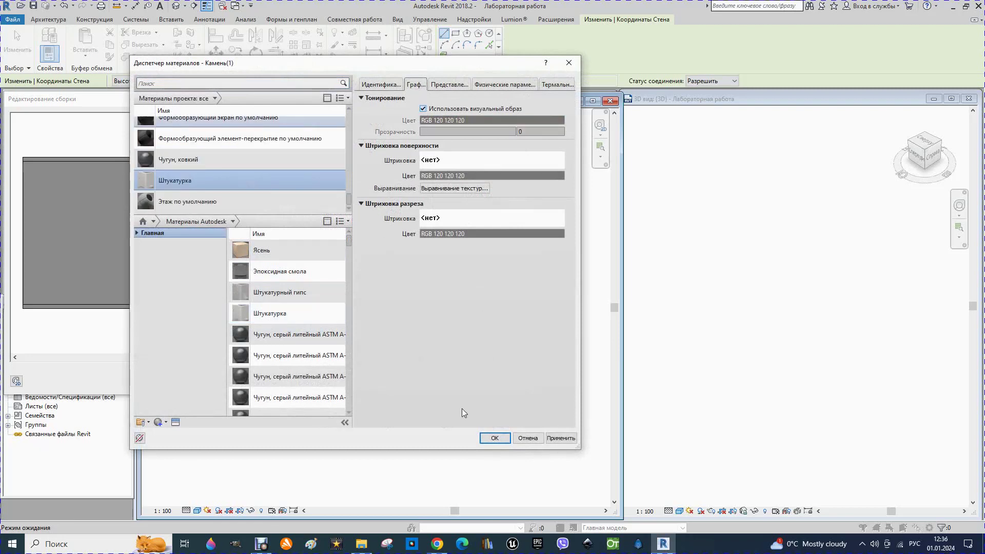
left_click(561, 438)
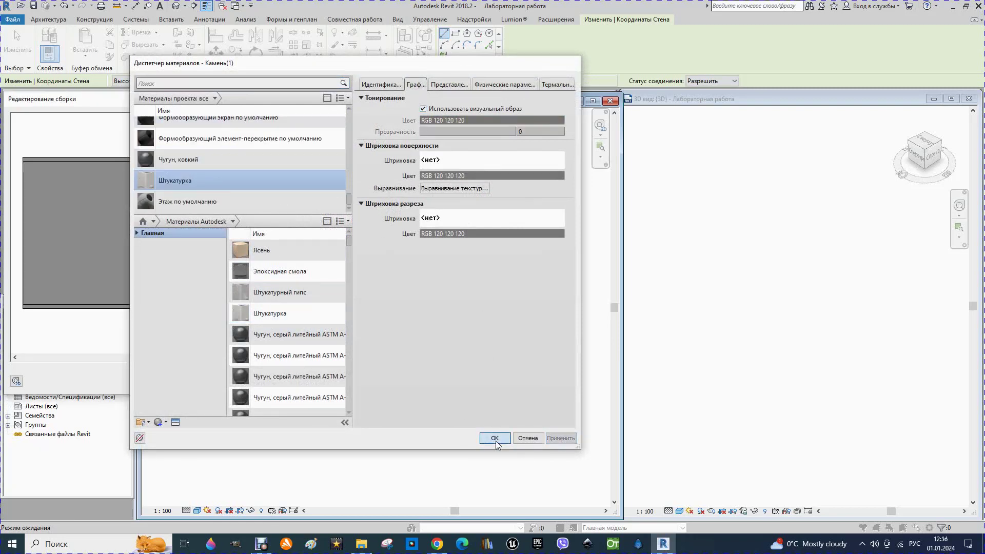
left_click(495, 438)
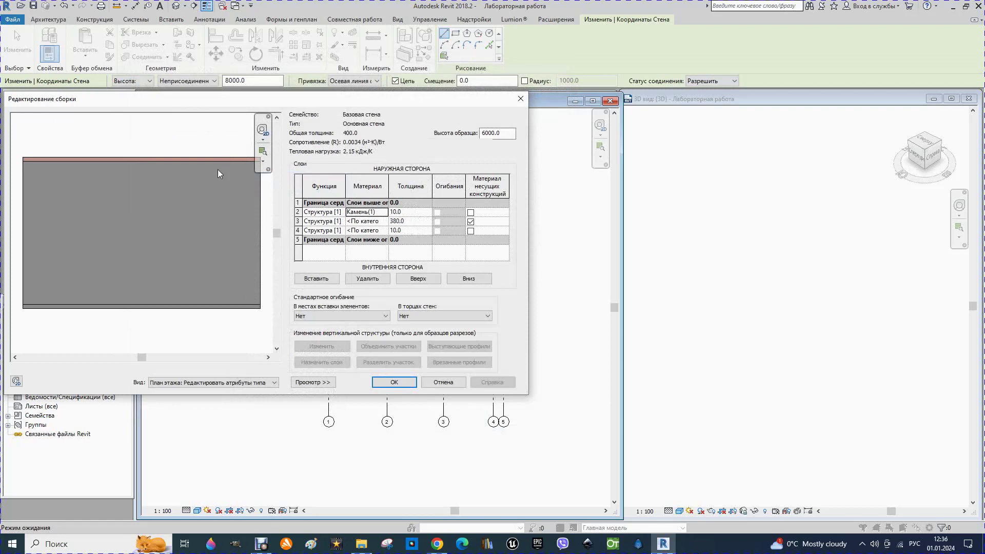
left_click(384, 213)
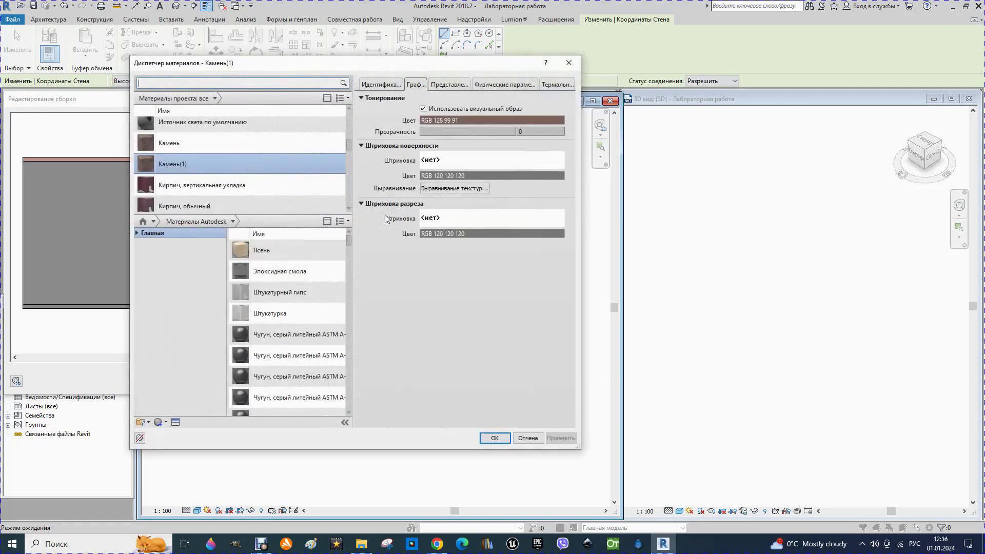
left_click(328, 313)
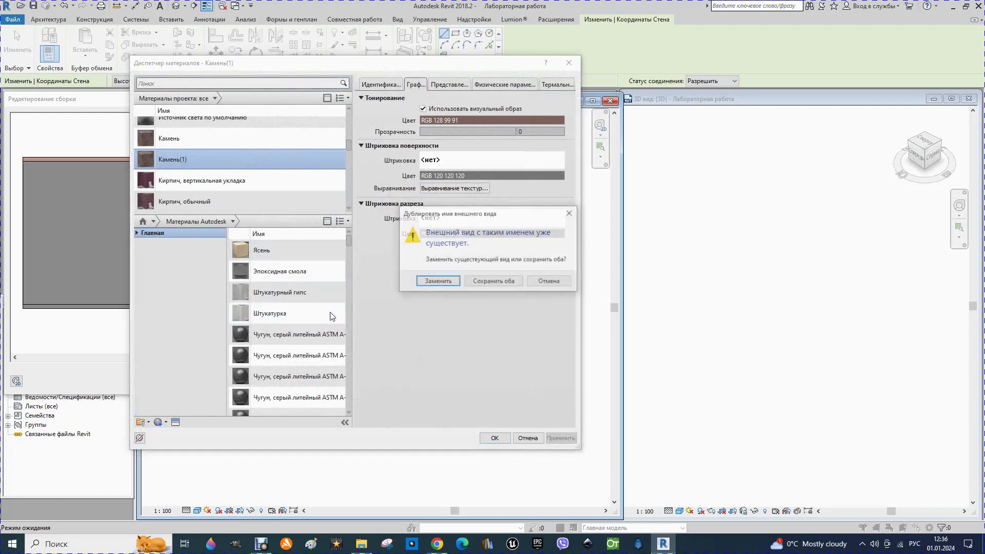
left_click(483, 282)
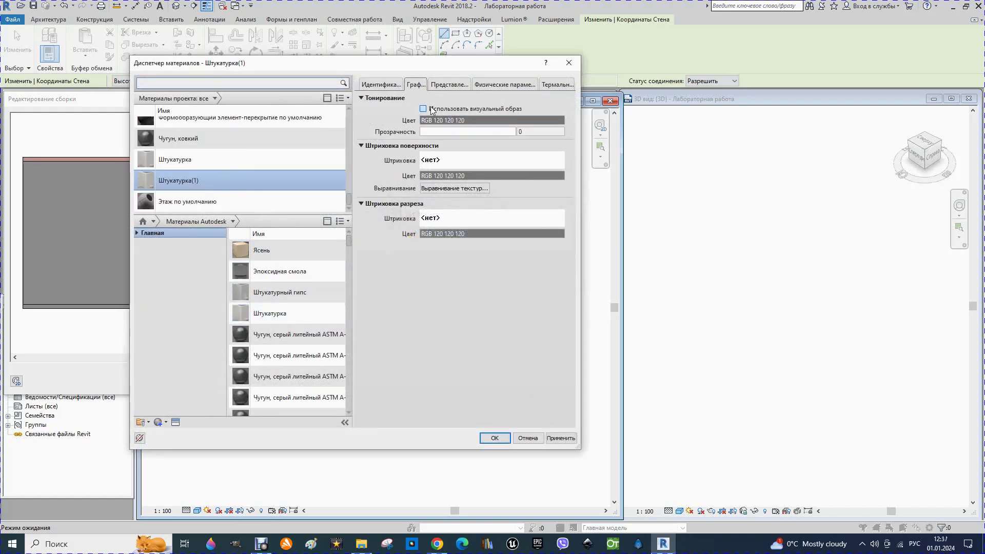
left_click(561, 438)
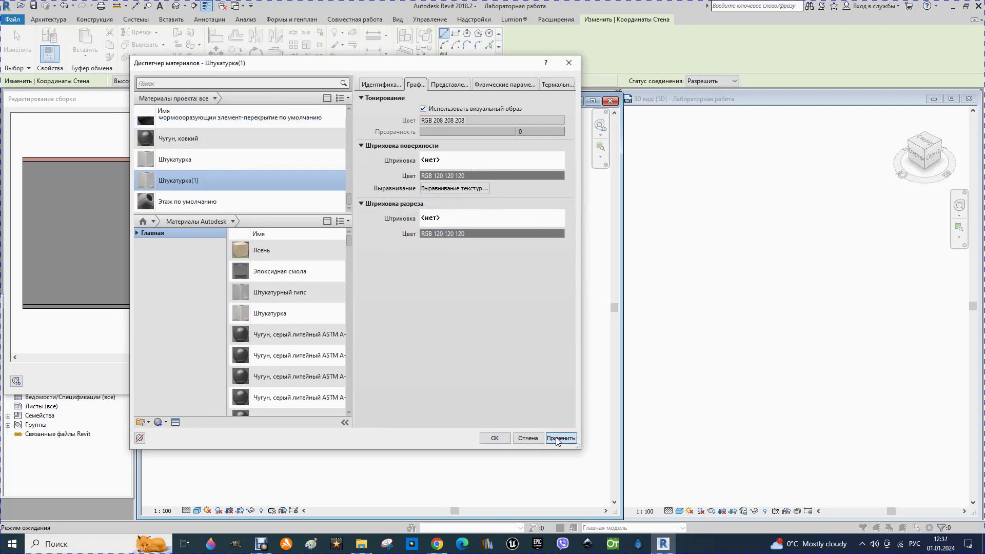
left_click(497, 438)
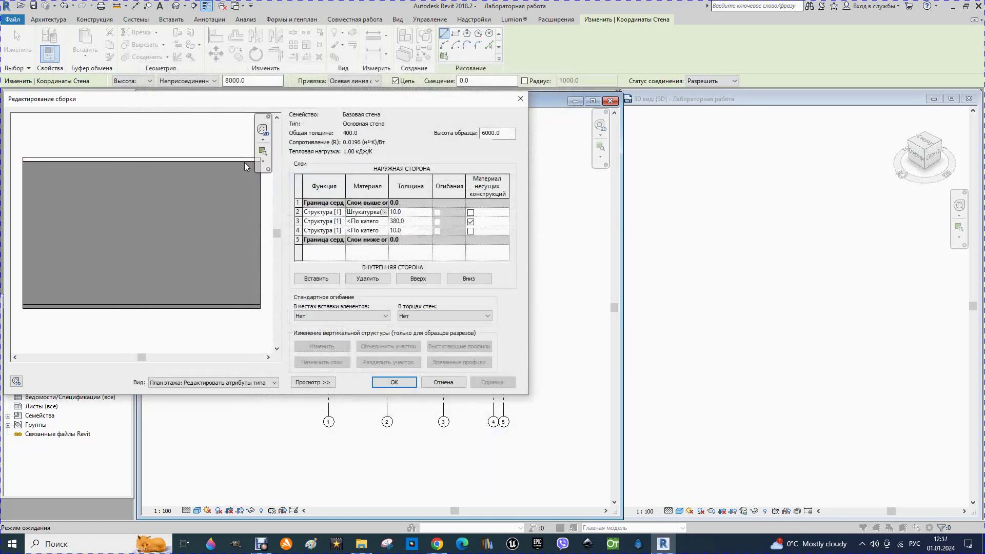
left_click(381, 232)
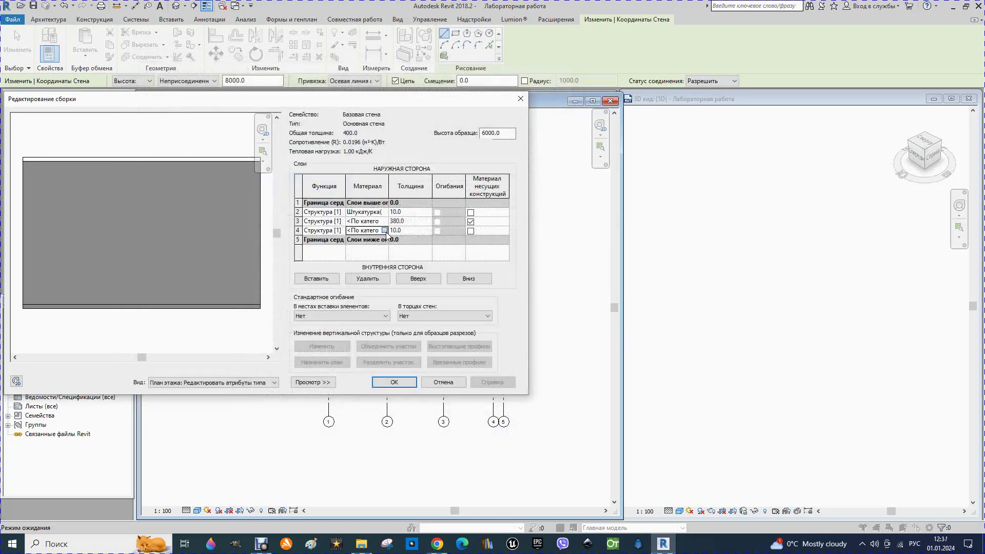
Step: Give layer 4 a new plaster Штукатурка(2) shaded with its render appearance
left_click(329, 312)
left_click(486, 280)
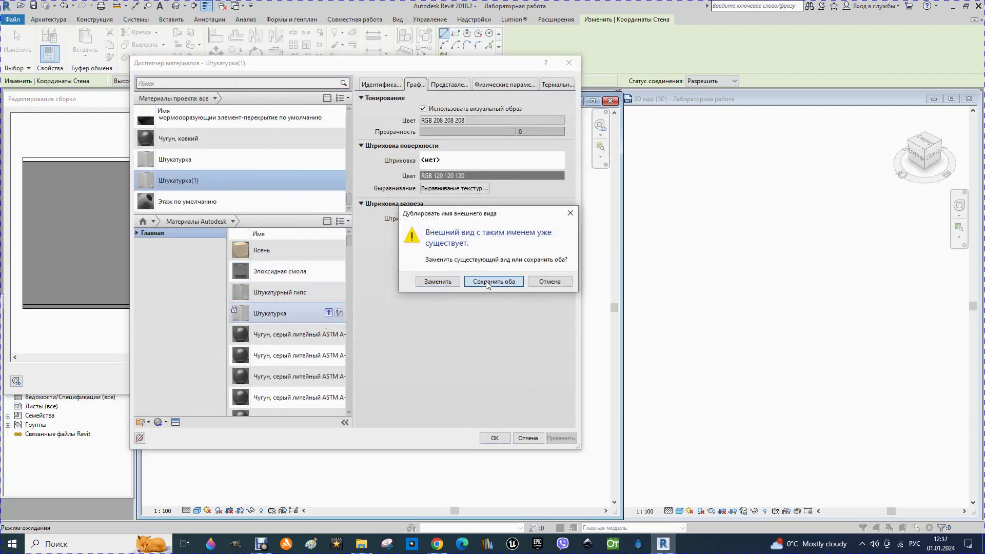
left_click(423, 109)
left_click(423, 109)
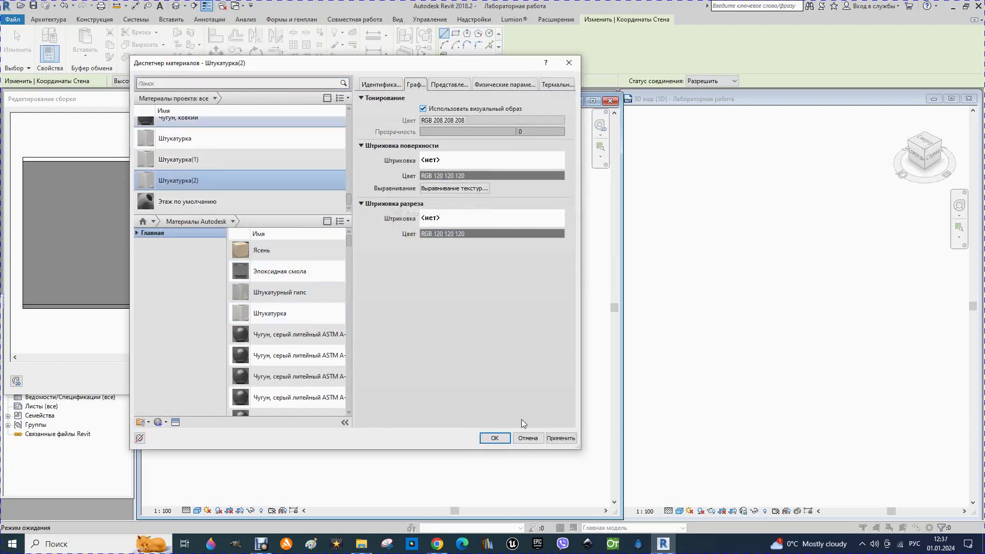
left_click(494, 438)
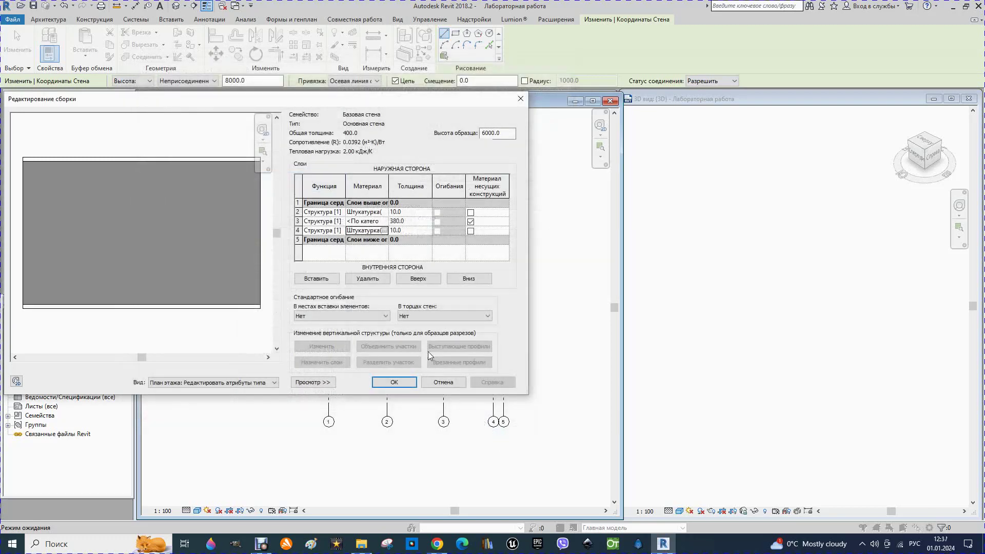
Step: Make the 380 mm core Masonry brick Кирпич, обычный(1) with render appearance, and confirm the type
left_click(385, 229)
left_click(230, 221)
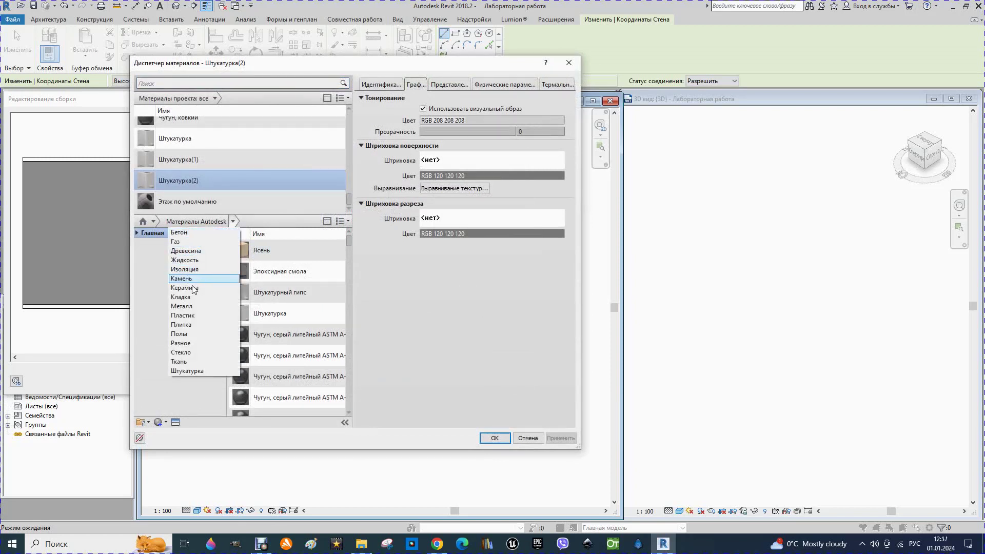
left_click(188, 297)
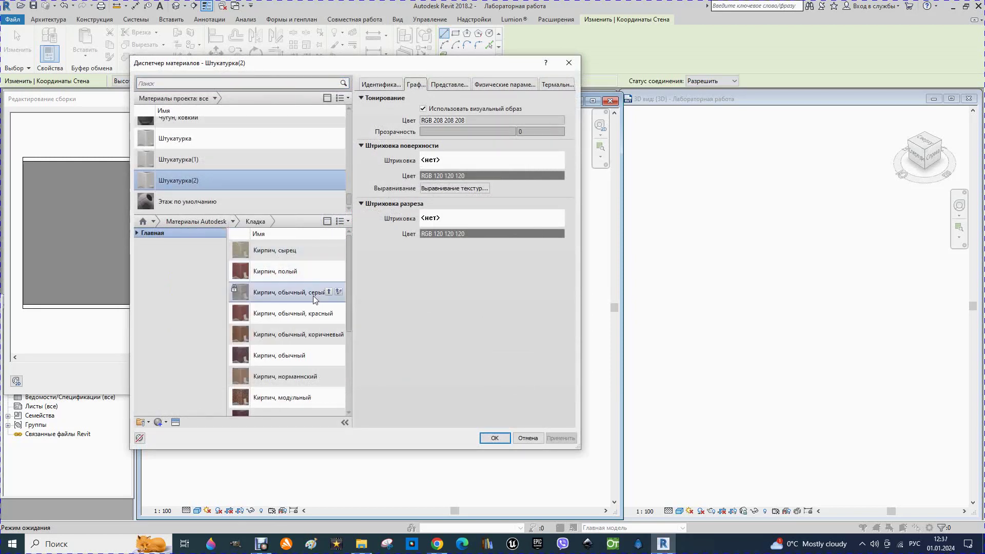
mouse_move(289, 333)
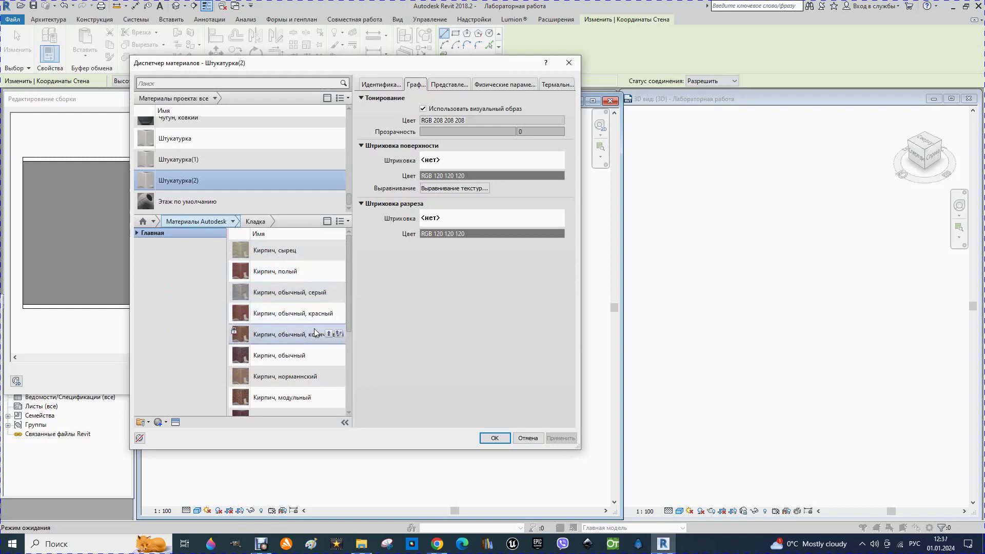
left_click(329, 355)
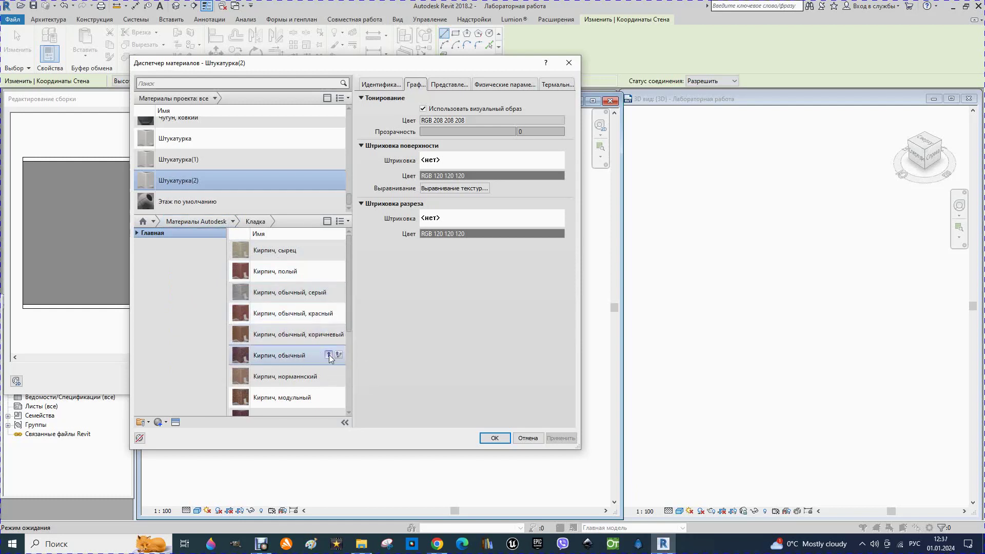
left_click(493, 281)
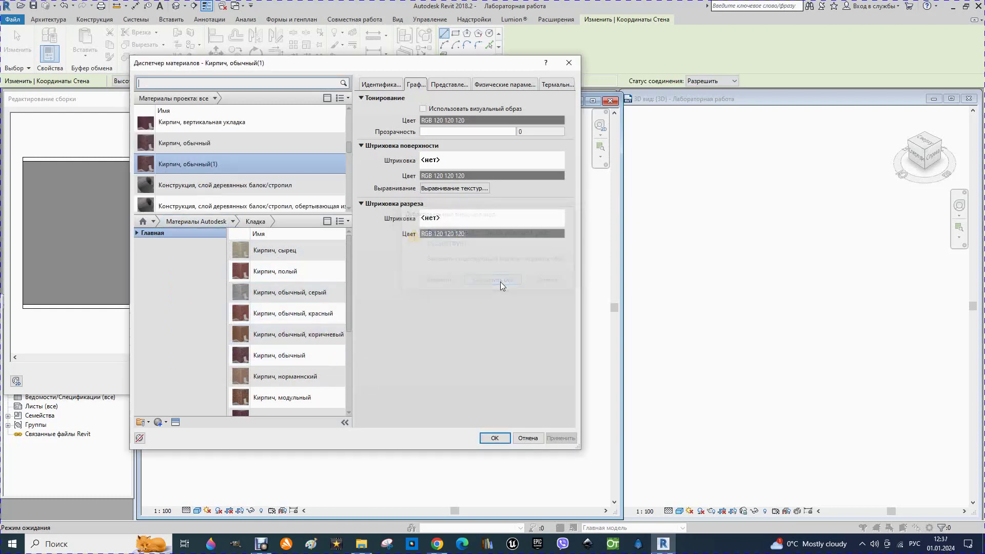
left_click(423, 109)
left_click(423, 109)
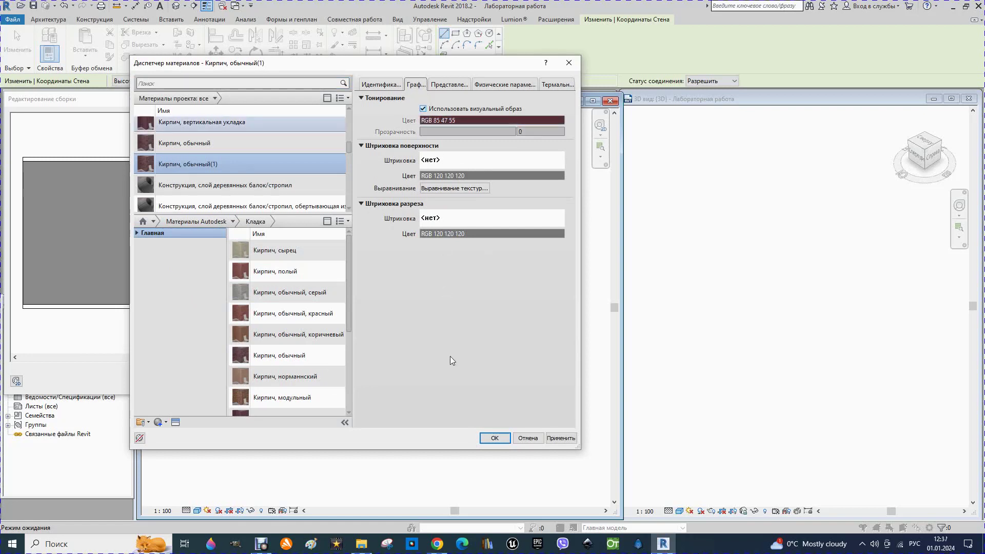
left_click(496, 438)
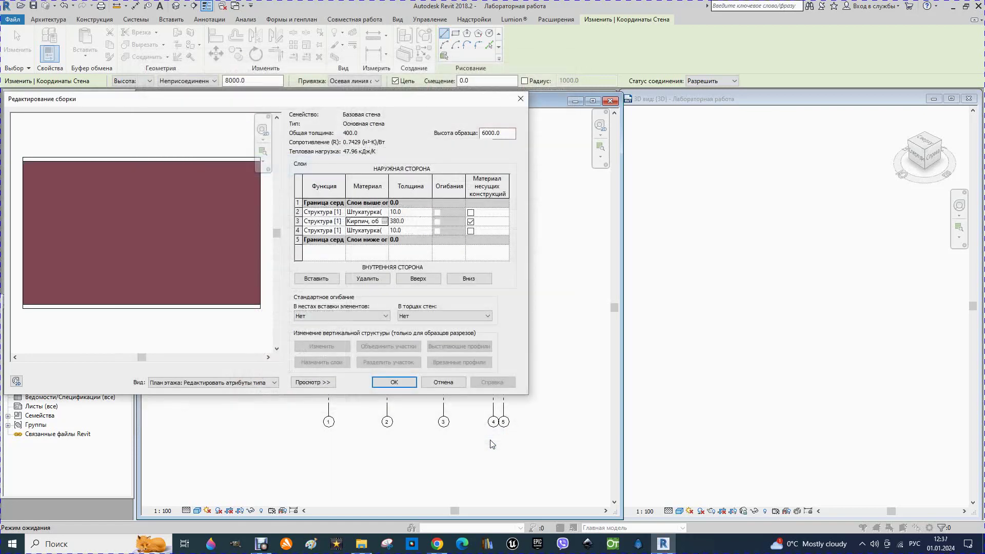
left_click(393, 385)
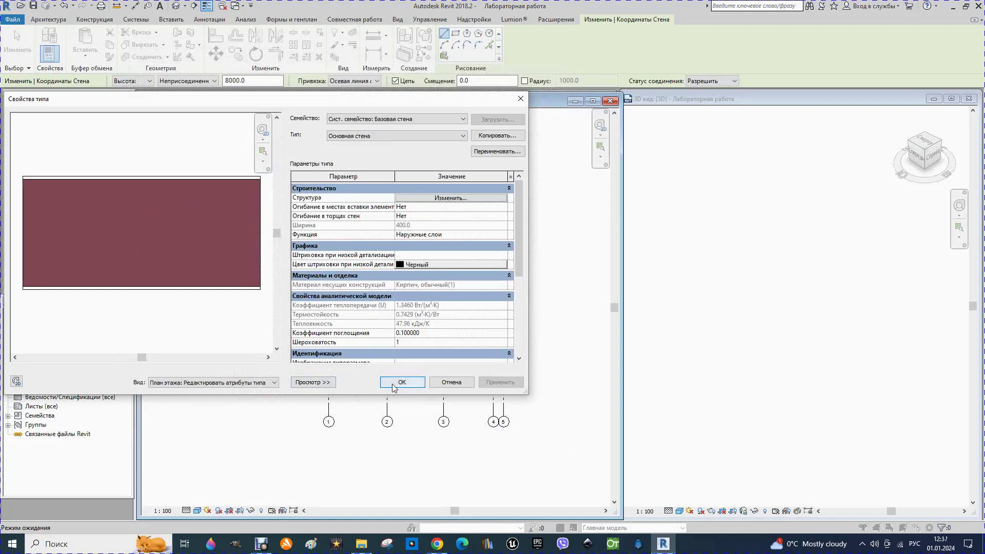
left_click(394, 386)
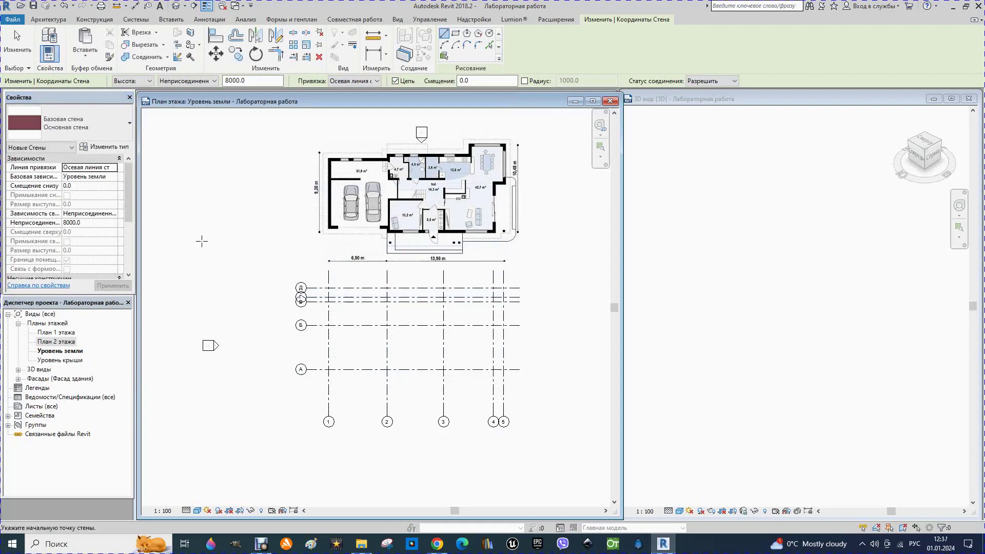
Step: Open План 1 этажа, zoom around the reference house image, then return to Уровень земли
double_click(69, 333)
scroll(310, 208, "down", 2)
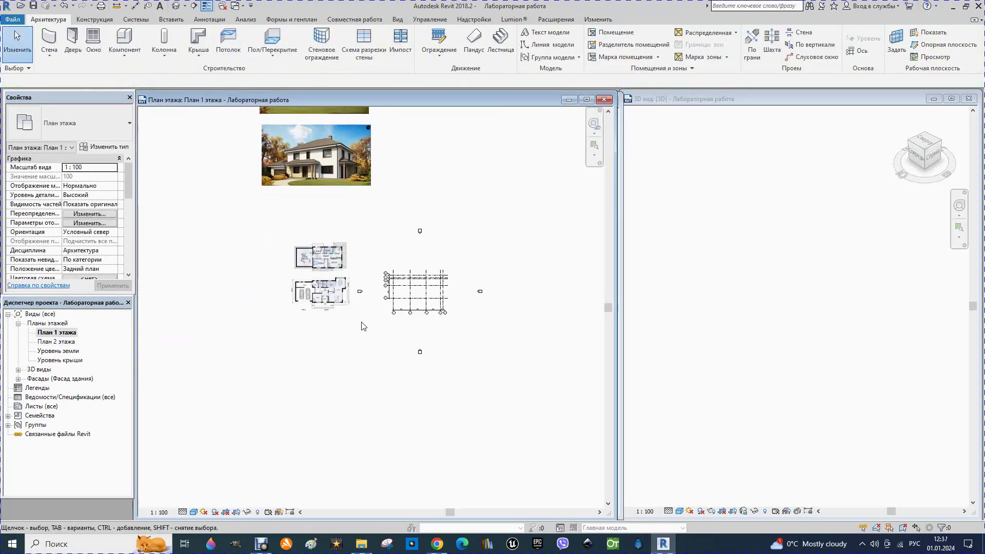
scroll(328, 150, "up", 1)
scroll(308, 170, "up", 3)
scroll(287, 205, "up", 2)
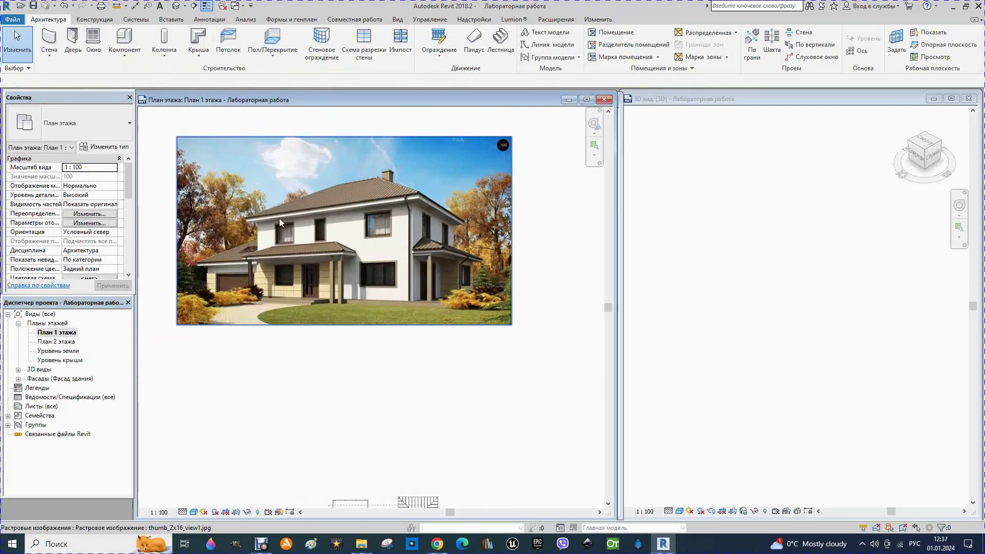
scroll(257, 238, "up", 2)
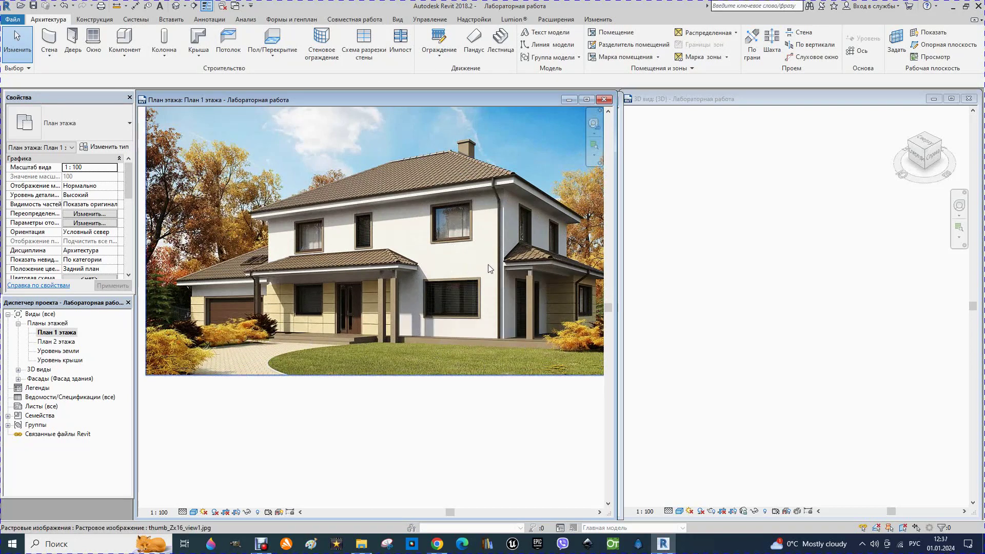
scroll(202, 313, "up", 2)
scroll(201, 305, "up", 2)
scroll(204, 290, "up", 2)
scroll(192, 269, "up", 2)
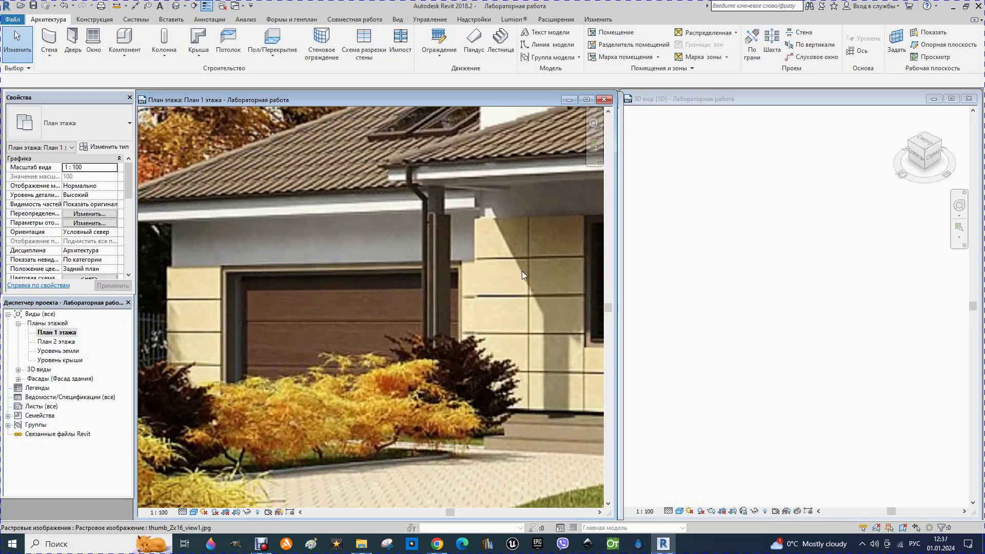
scroll(446, 275, "down", 2)
scroll(411, 282, "down", 2)
scroll(359, 284, "down", 2)
scroll(328, 285, "down", 2)
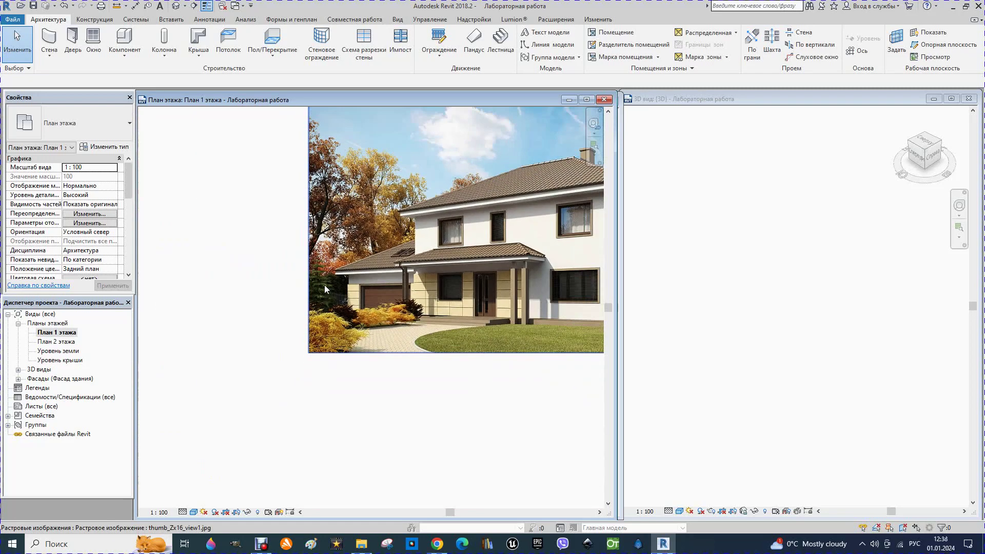
scroll(359, 290, "down", 1)
scroll(410, 292, "up", 2)
scroll(383, 281, "up", 2)
scroll(410, 297, "up", 2)
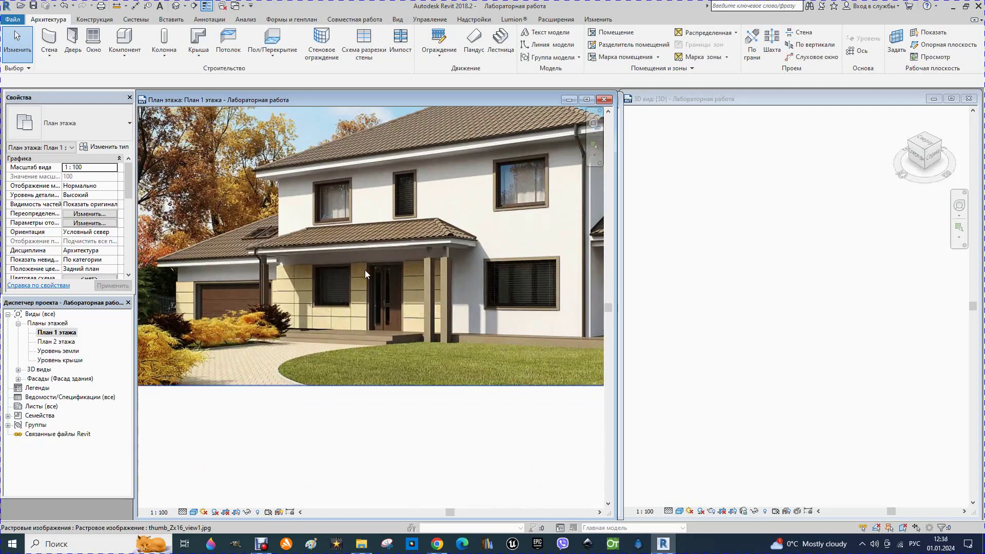
scroll(358, 318, "down", 1)
scroll(362, 313, "down", 1)
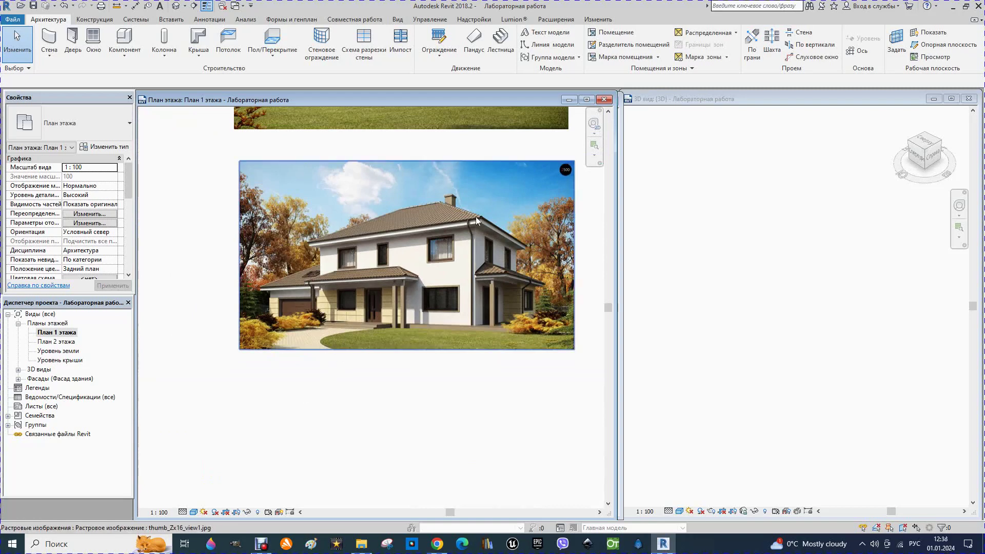
double_click(58, 350)
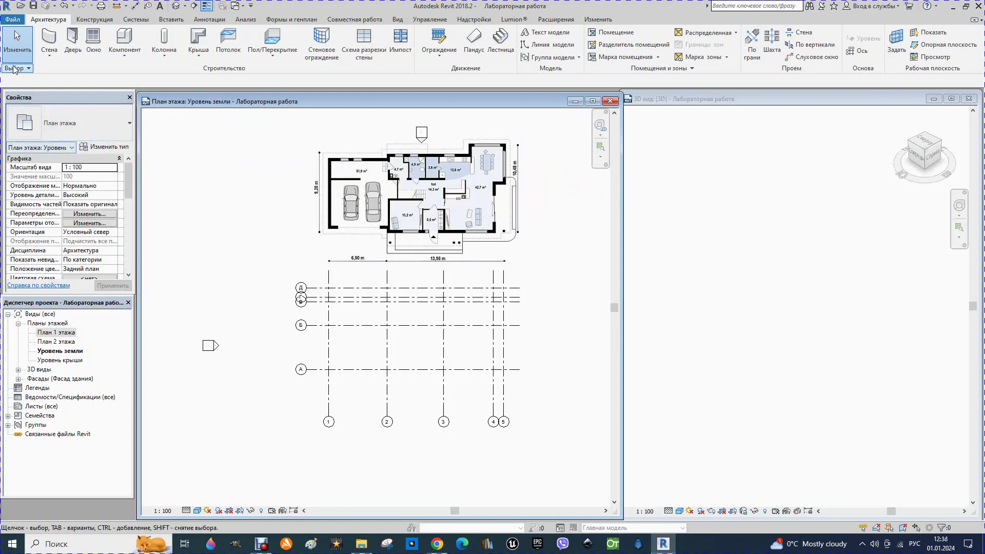
Step: Start the architectural Wall tool and bring up the wall Type Selector
left_click(50, 55)
left_click(80, 77)
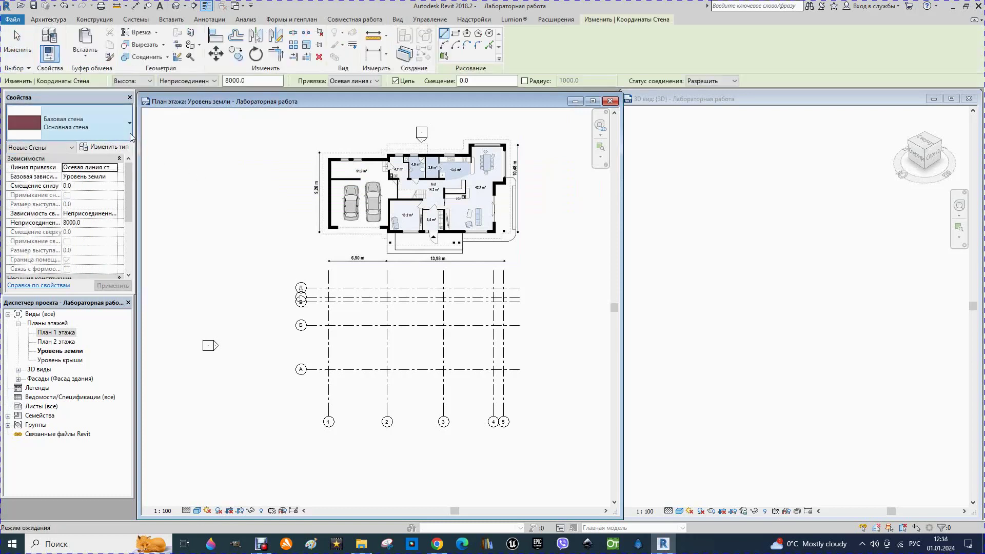
left_click(130, 134)
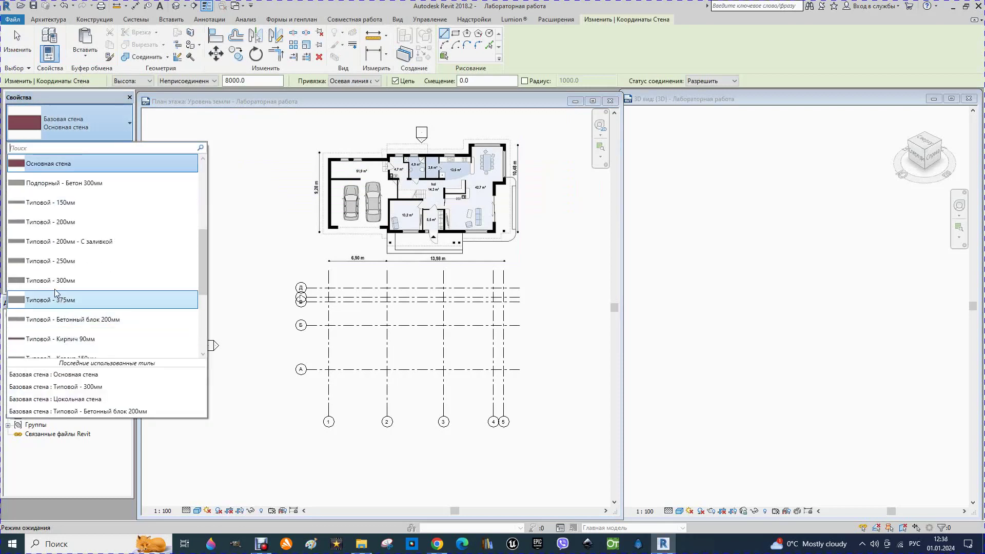
Step: Duplicate the Типовой - 150мм wall type as 'Отделка' and open its layer structure
left_click(66, 204)
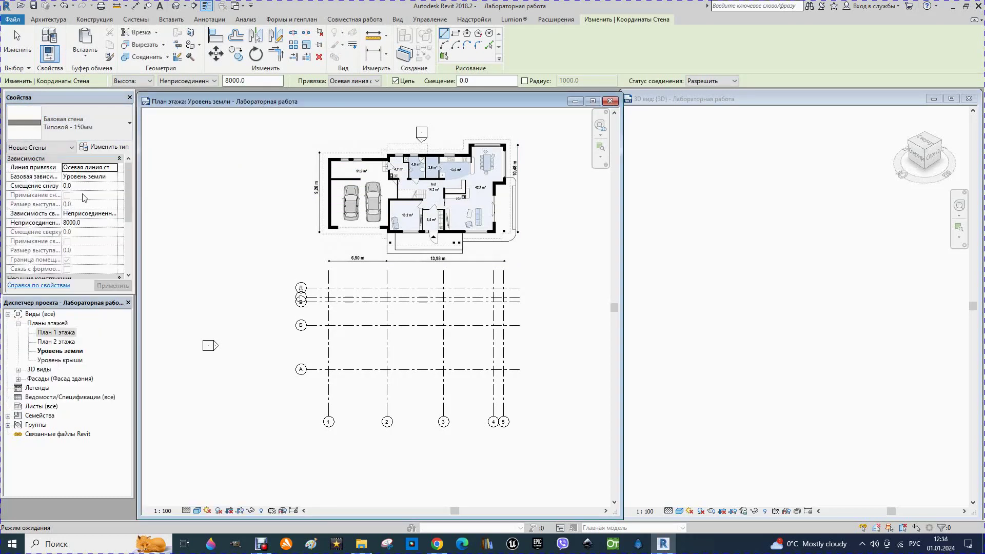
left_click(108, 149)
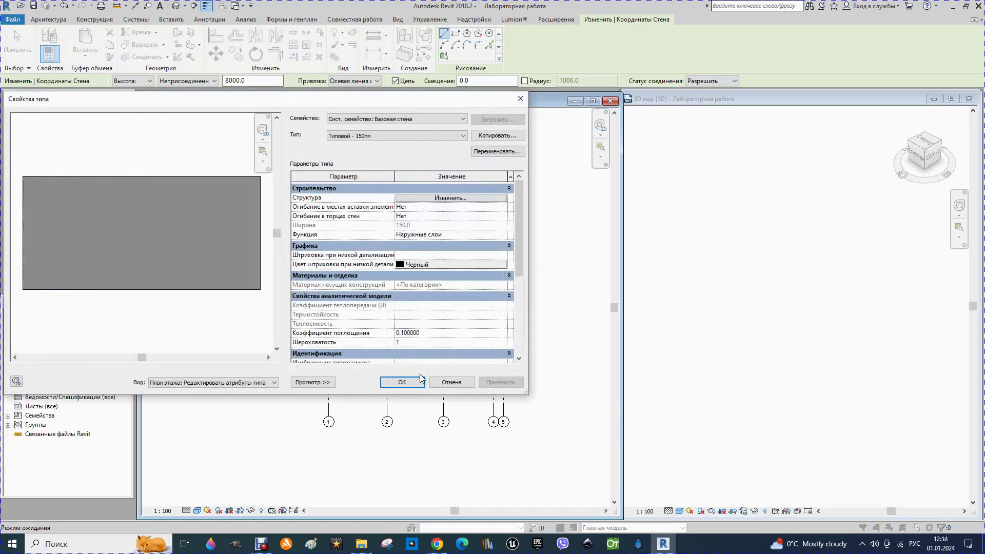
left_click(506, 136)
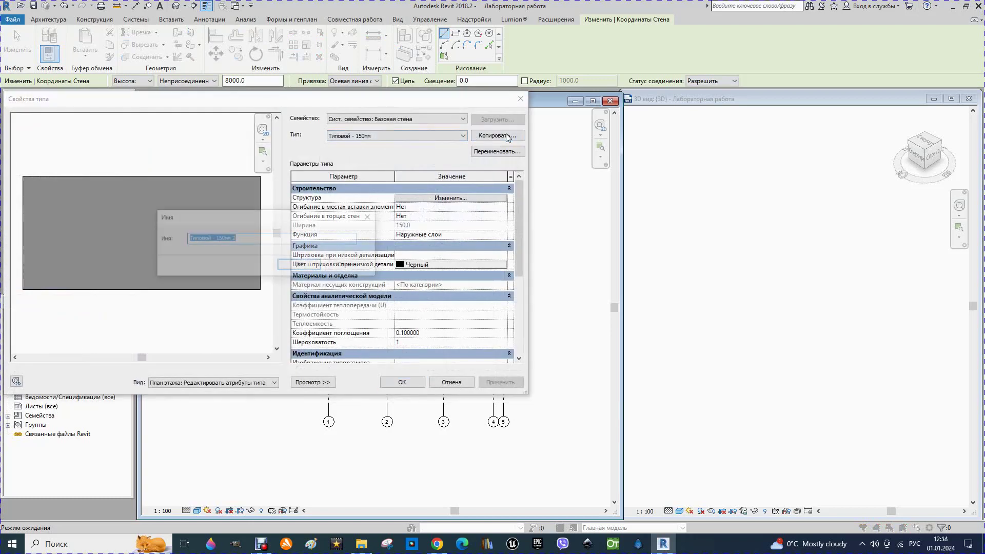
type("О")
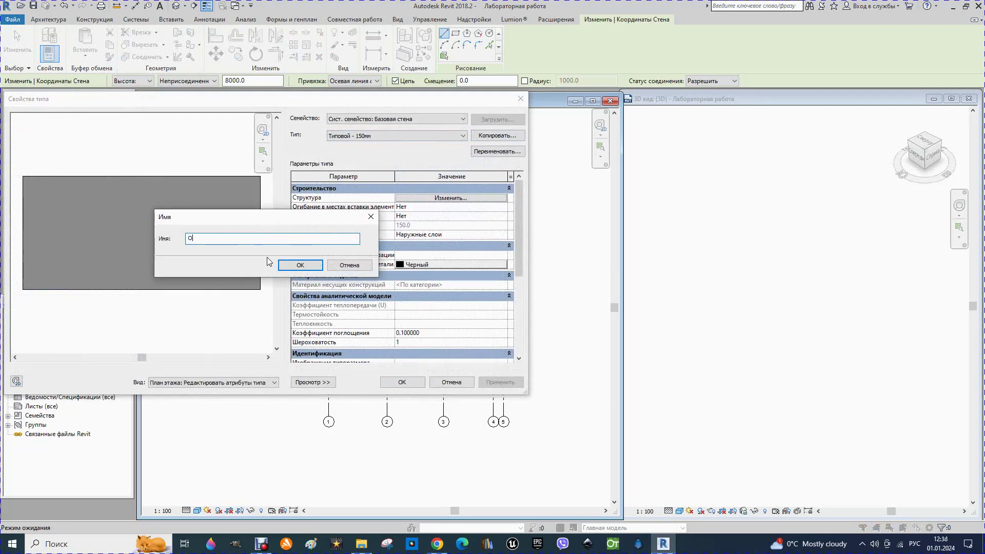
type("тделка")
left_click(301, 266)
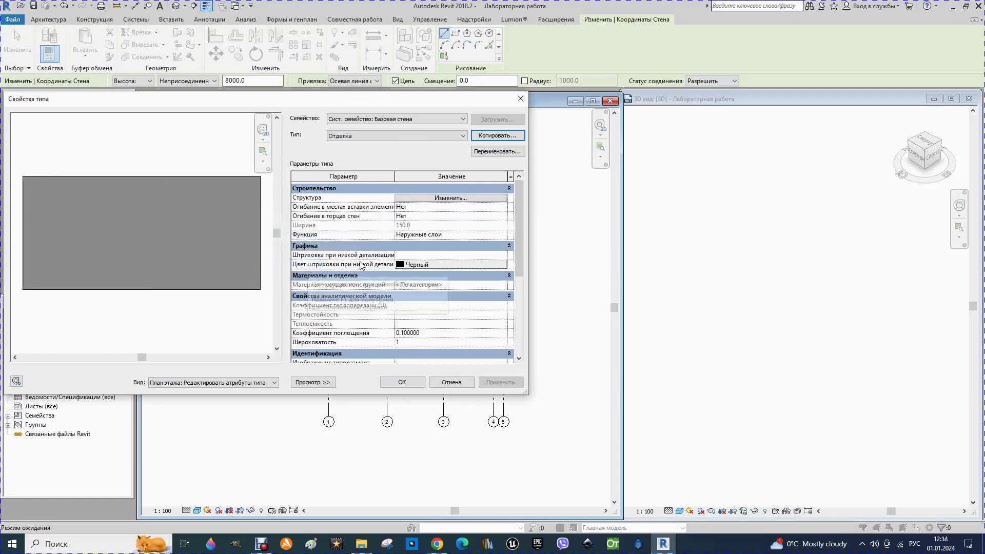
left_click(439, 198)
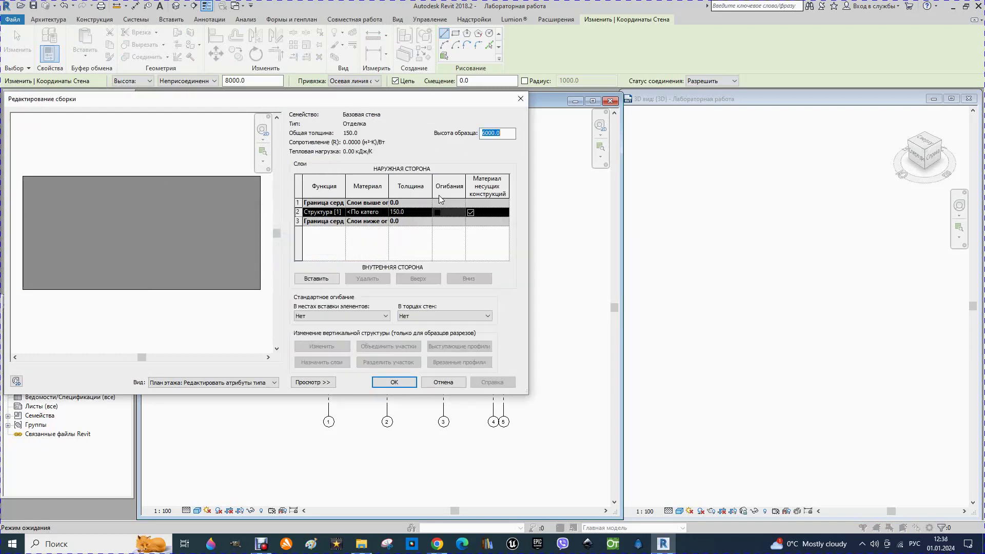
Step: Set the Отделка structure layer thickness to 20 mm
left_click(427, 213)
type("20")
left_click(402, 256)
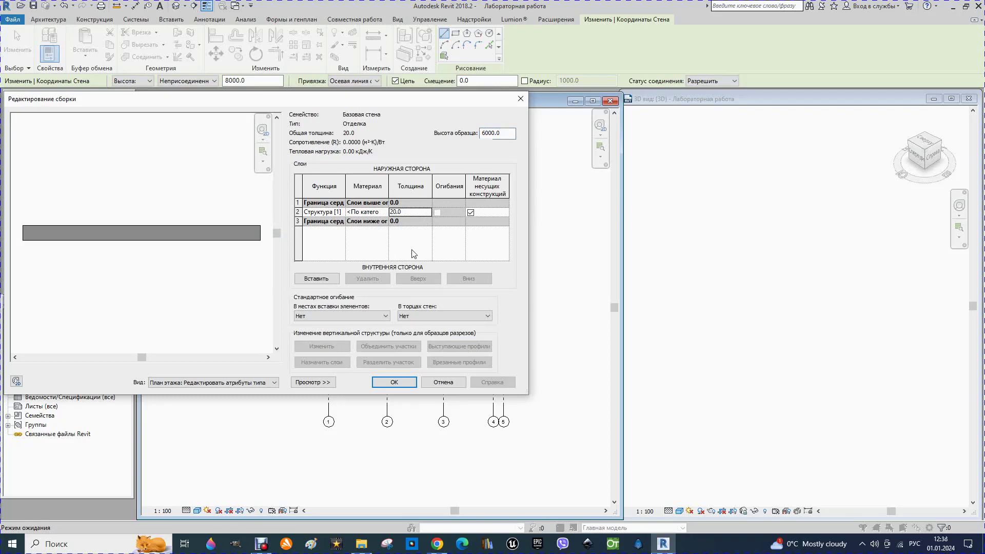
Step: Review the layer's material settings and add library Штукатурка to the project as Штукатурка(3)
left_click(383, 213)
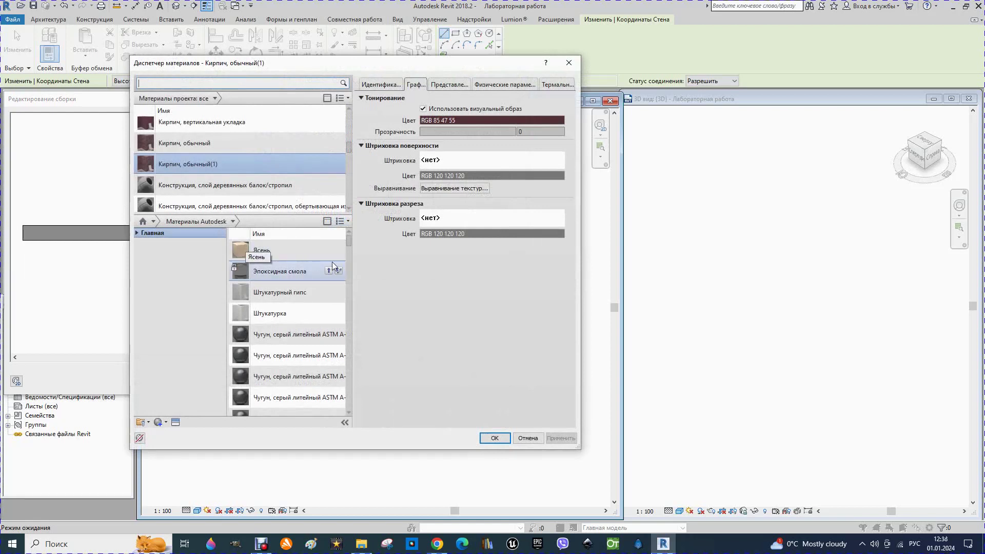
left_click(450, 85)
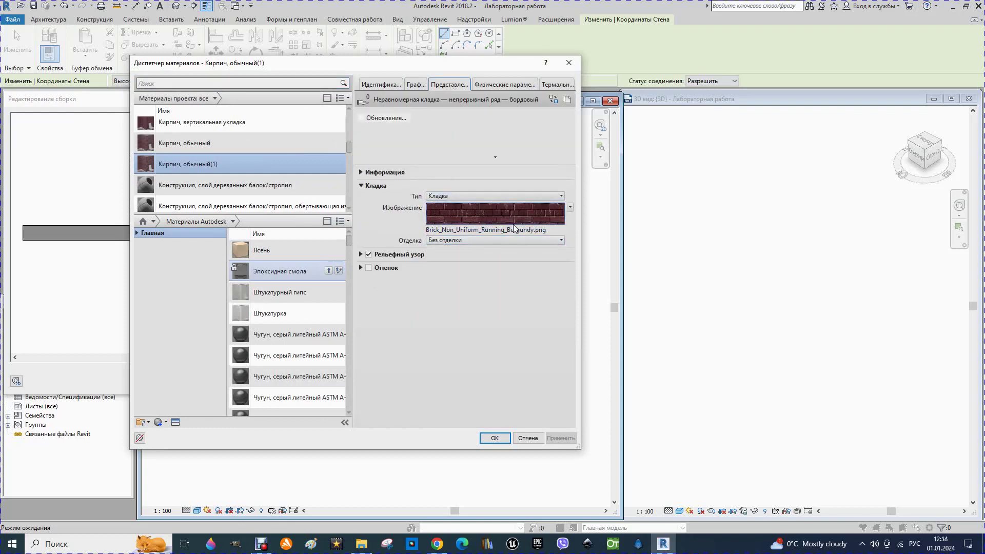
left_click(569, 208)
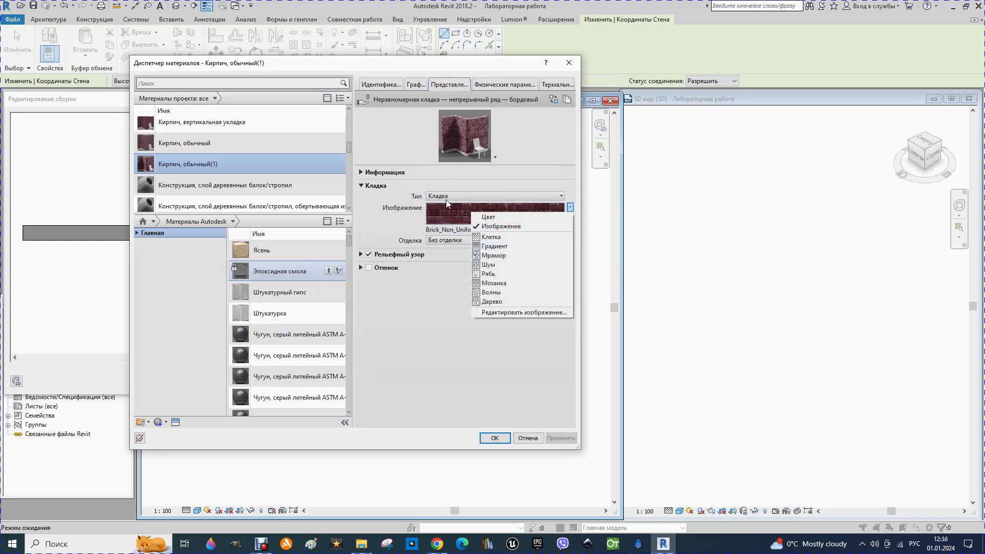
left_click(463, 212)
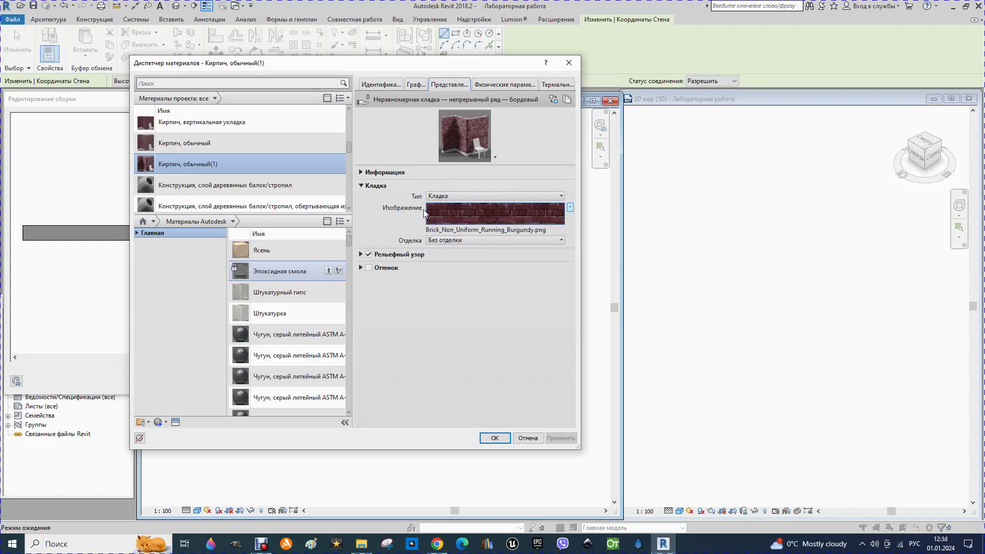
scroll(207, 193, "down", 1)
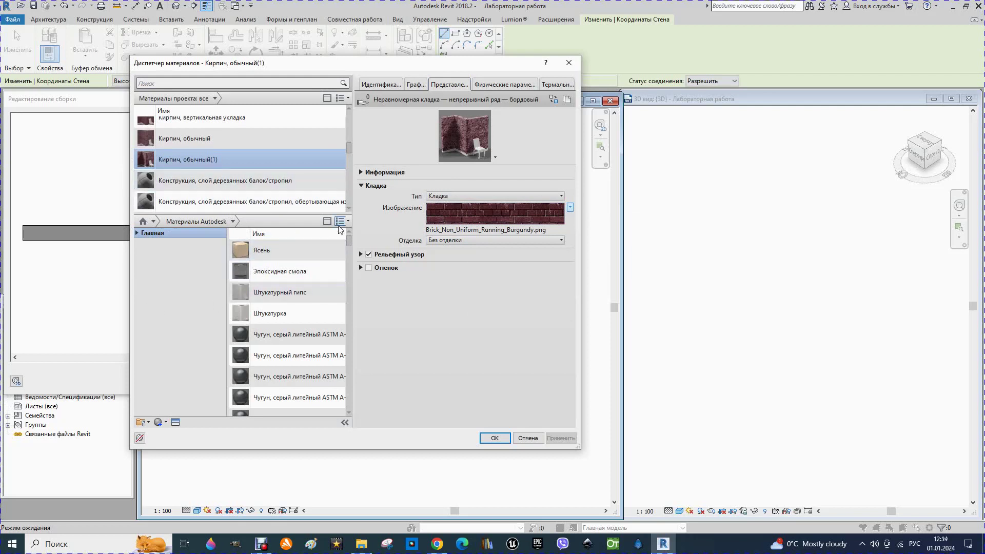
left_click(417, 85)
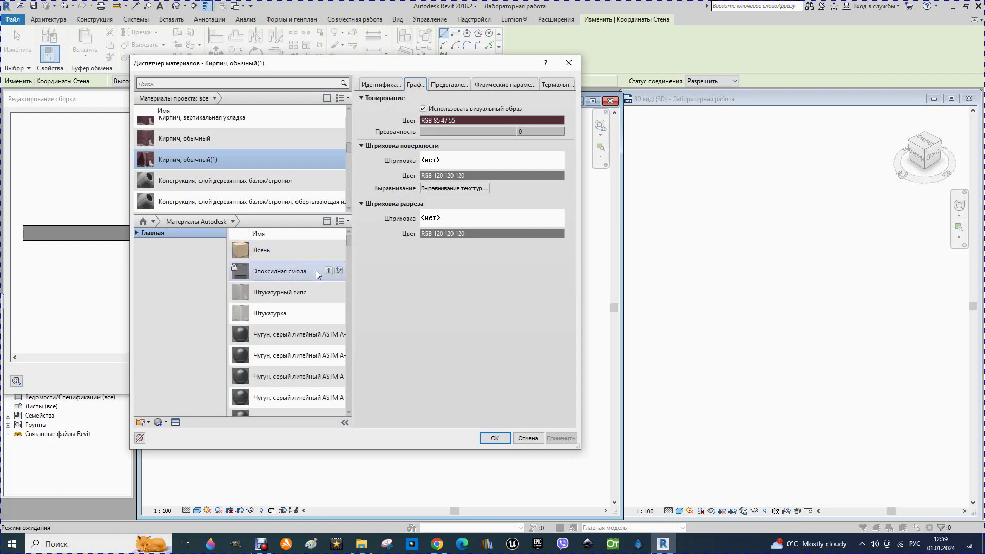
left_click(328, 314)
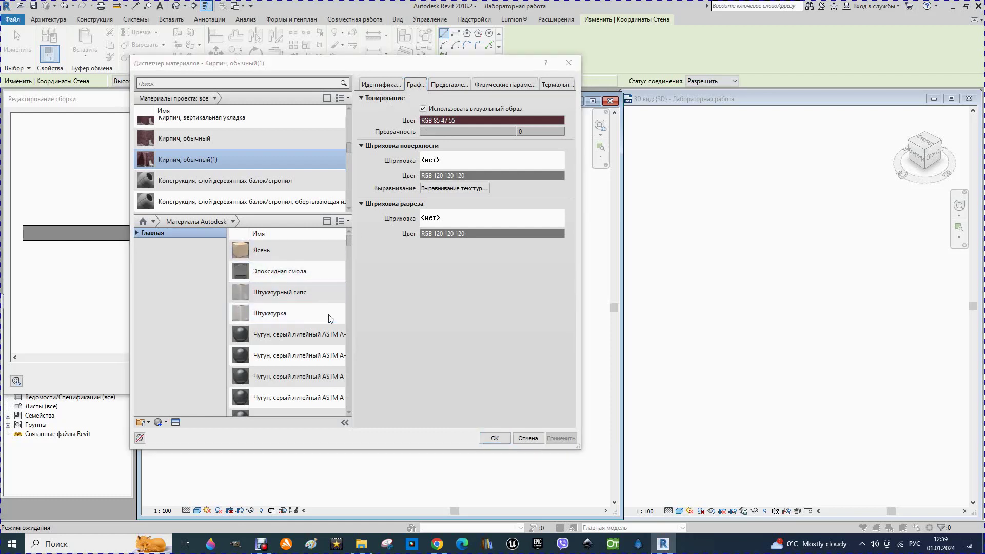
left_click(504, 282)
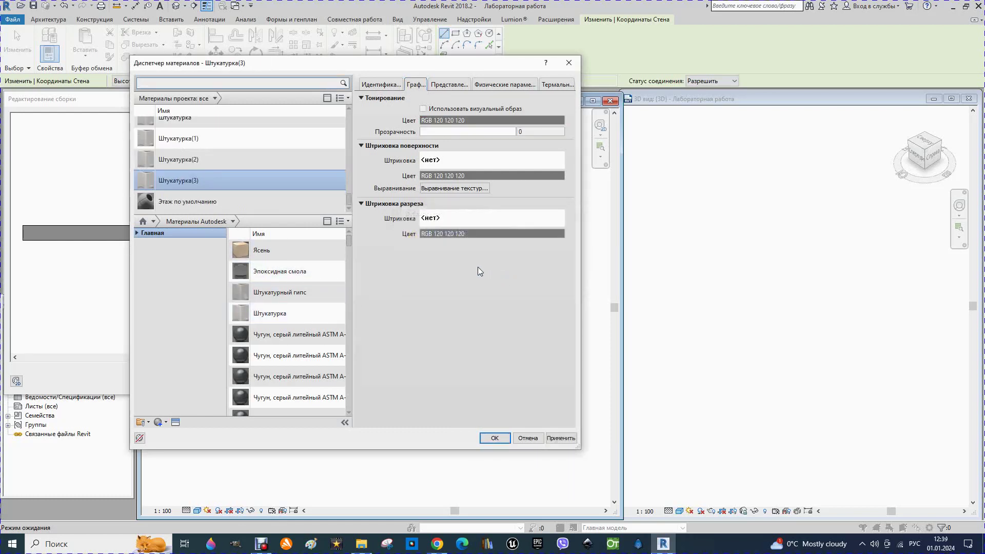
Step: Turn on Use Render Appearance for Штукатурка(3) and open its appearance colour editor
left_click(423, 109)
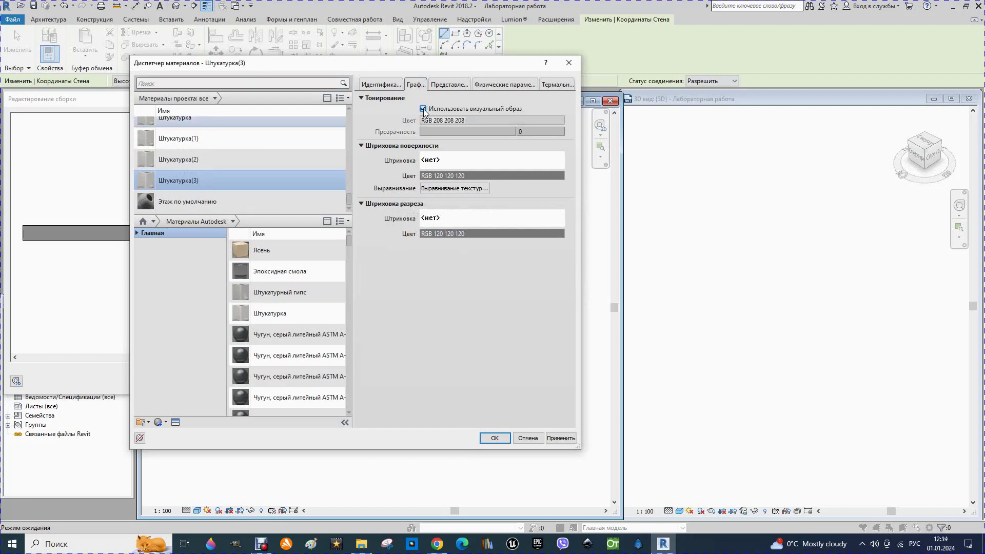
left_click(450, 85)
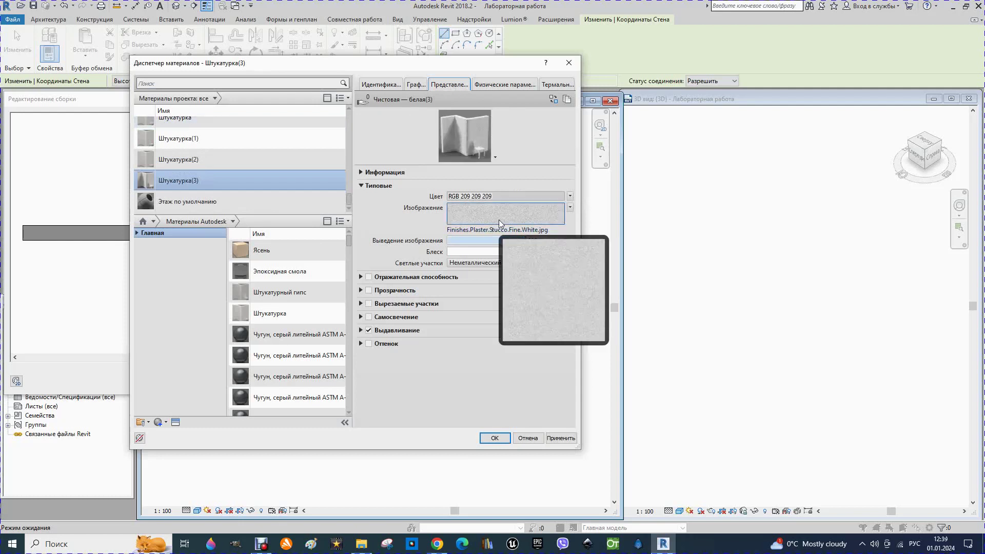
left_click(570, 196)
left_click(552, 193)
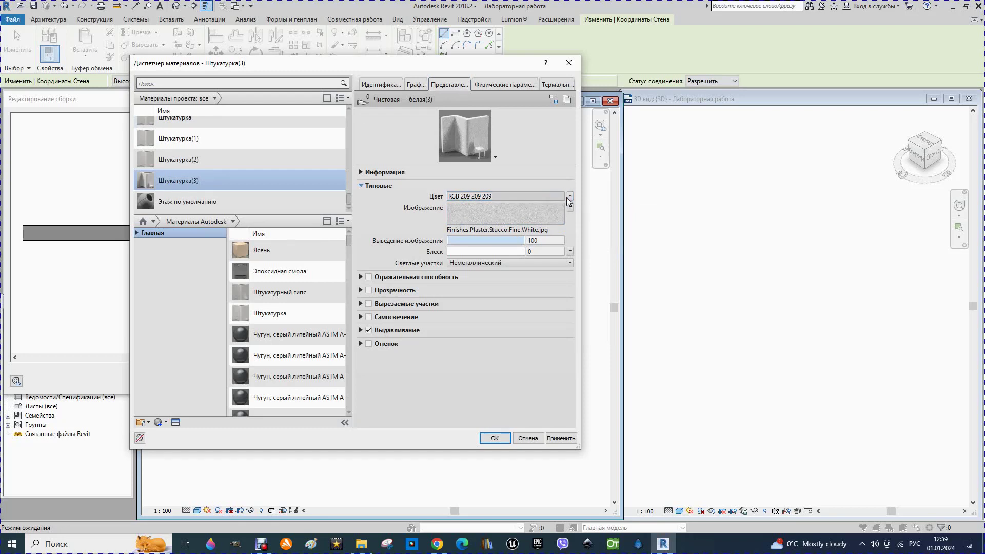
left_click(568, 198)
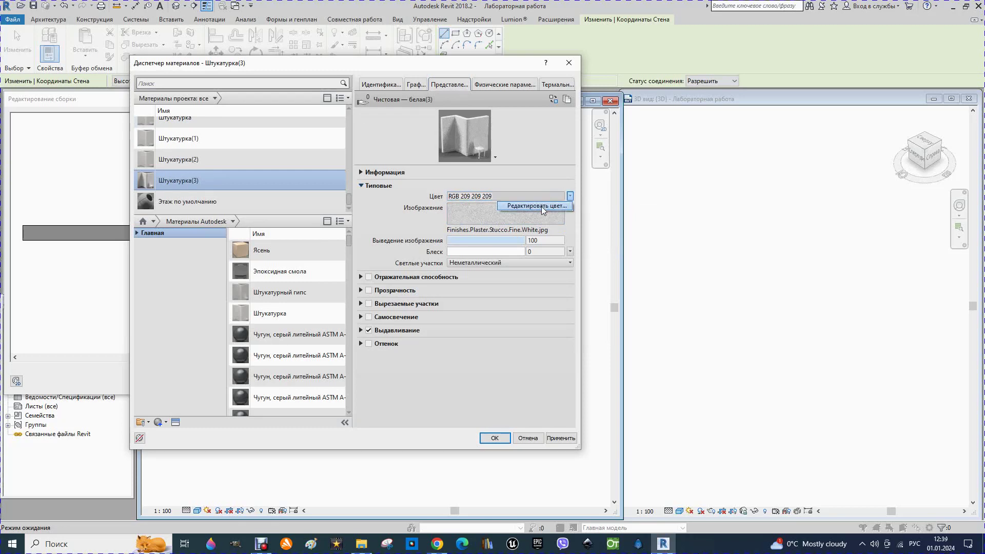
left_click(541, 206)
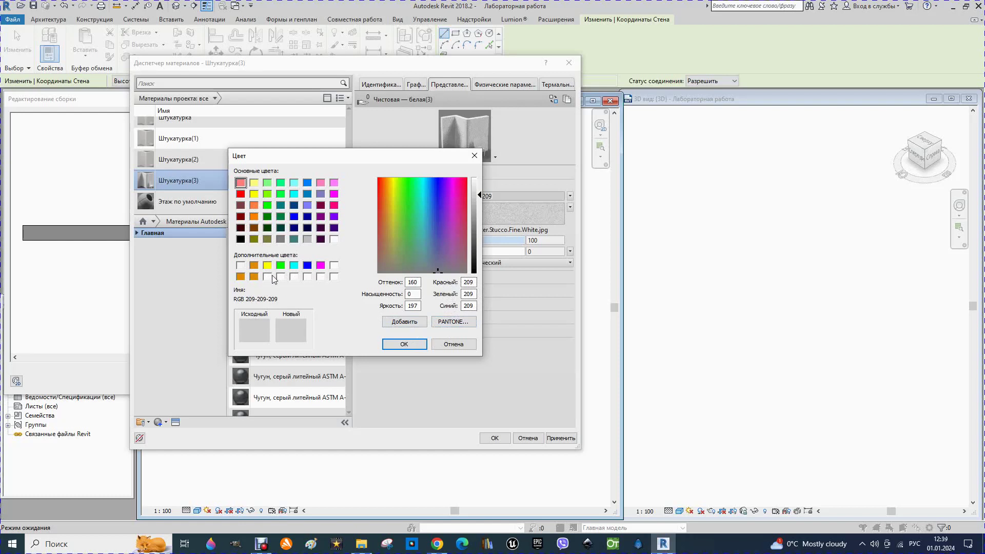
Step: Set the appearance colour to yellow-green RGB 214 238 117
left_click(254, 277)
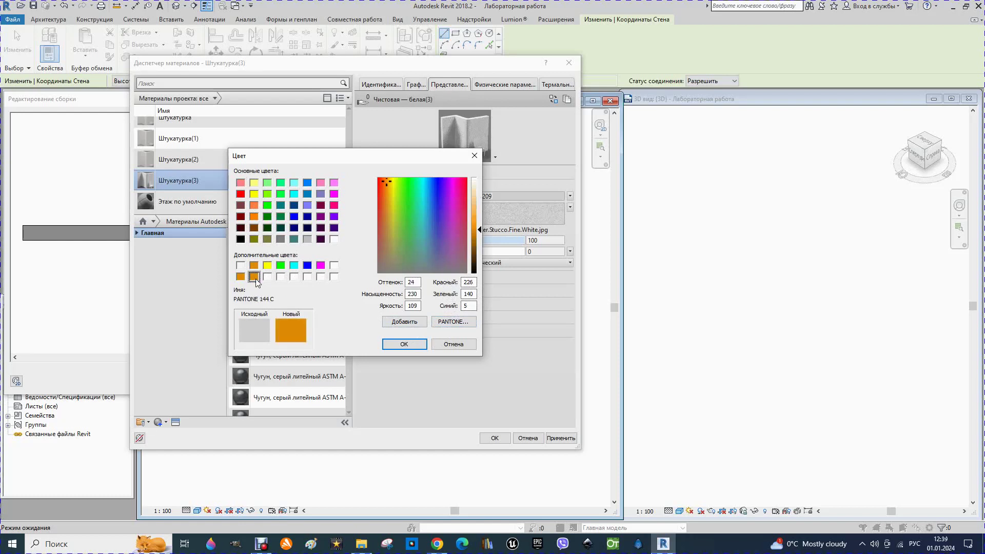
left_click(242, 277)
left_click(254, 194)
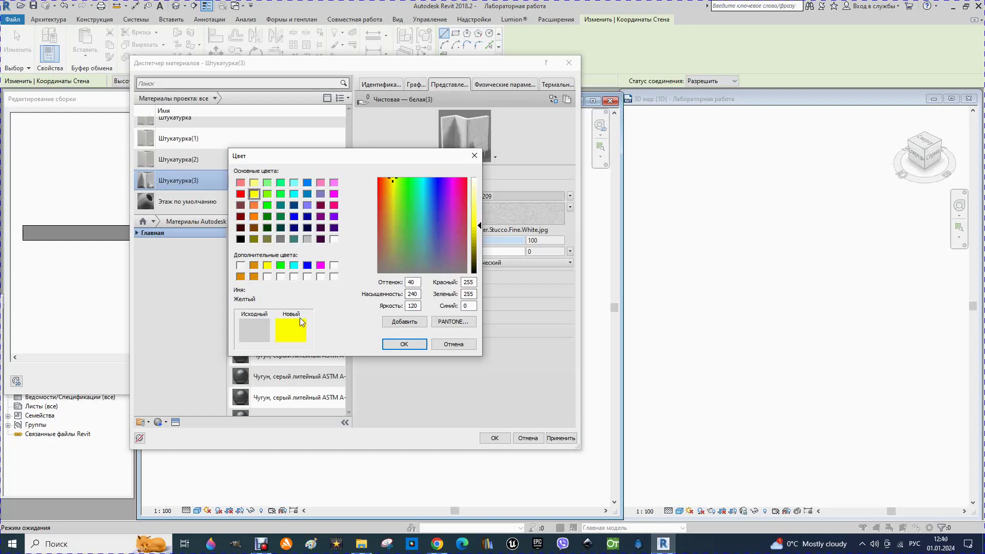
left_click(253, 276)
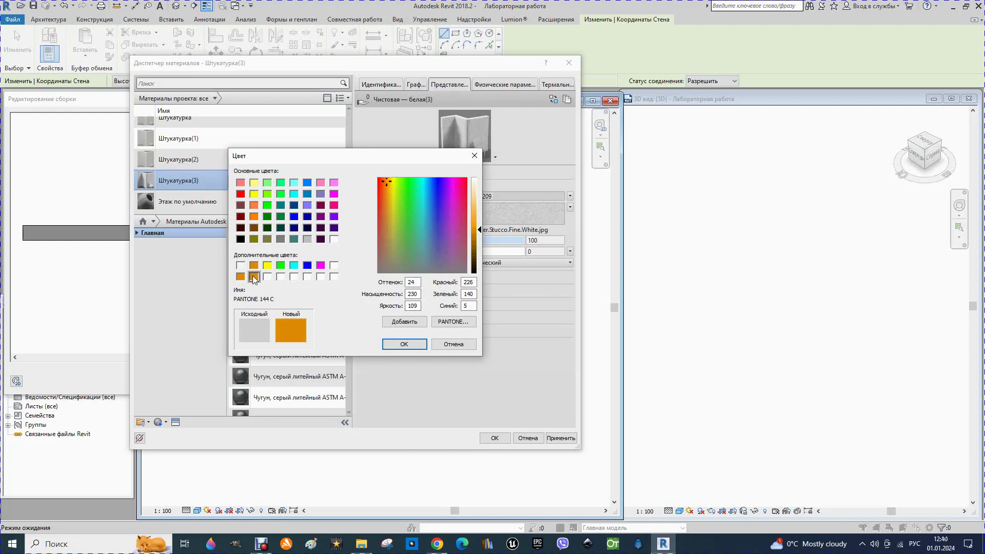
double_click(473, 281)
type("100")
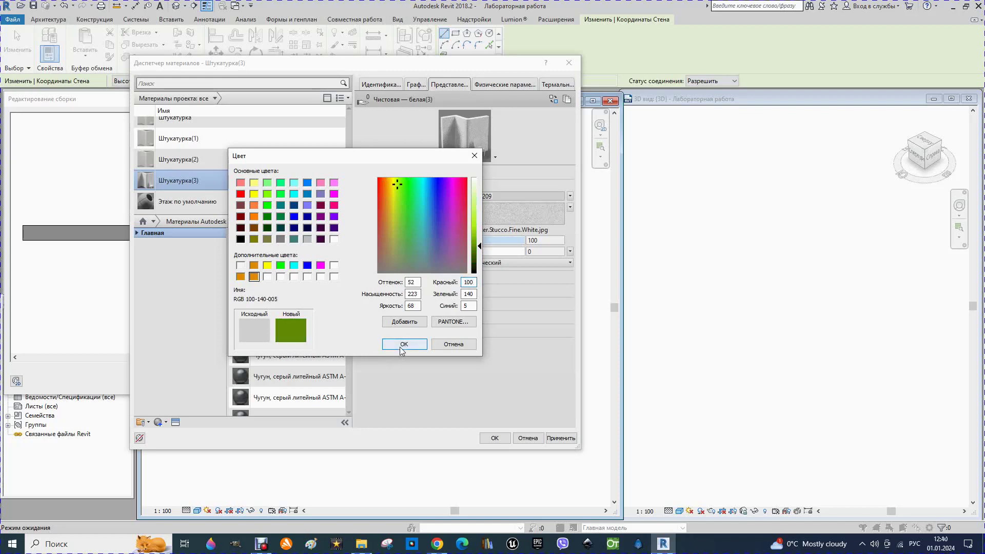
left_click(393, 198)
mouse_move(480, 248)
left_mouse_down()
mouse_move(479, 199)
mouse_move(478, 210)
left_mouse_up()
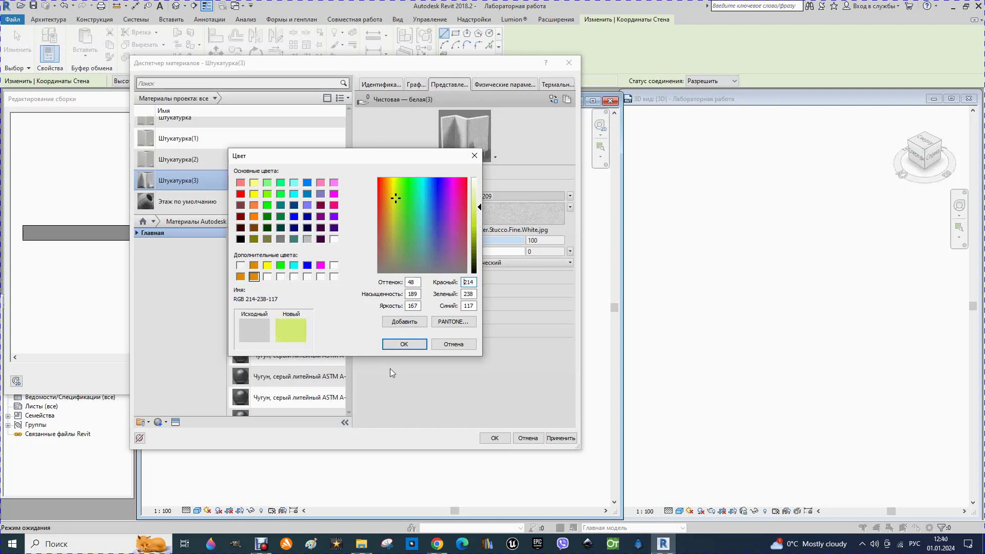
left_click(405, 344)
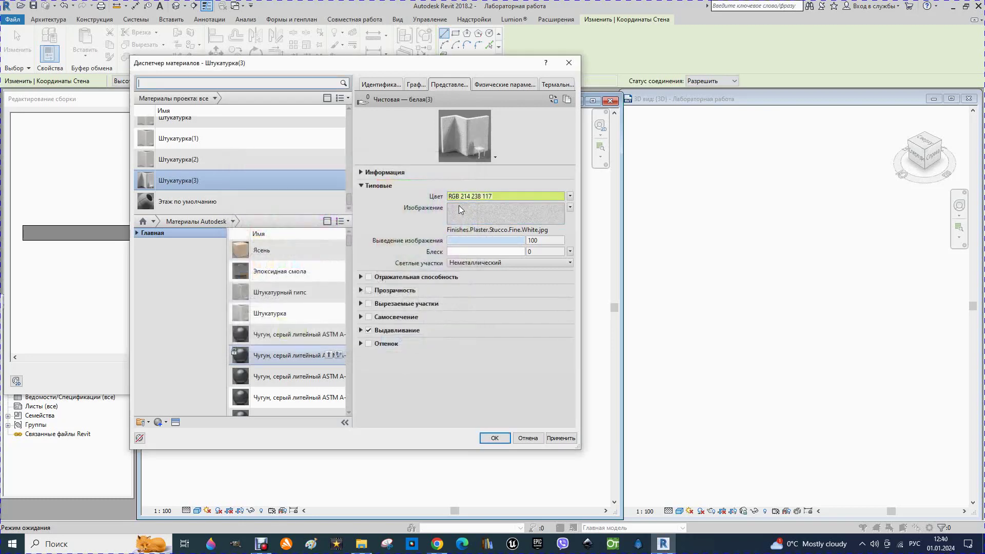
Step: Turn off render appearance and set the graphics shading to pale yellow RGB 245 242 171
left_click(411, 86)
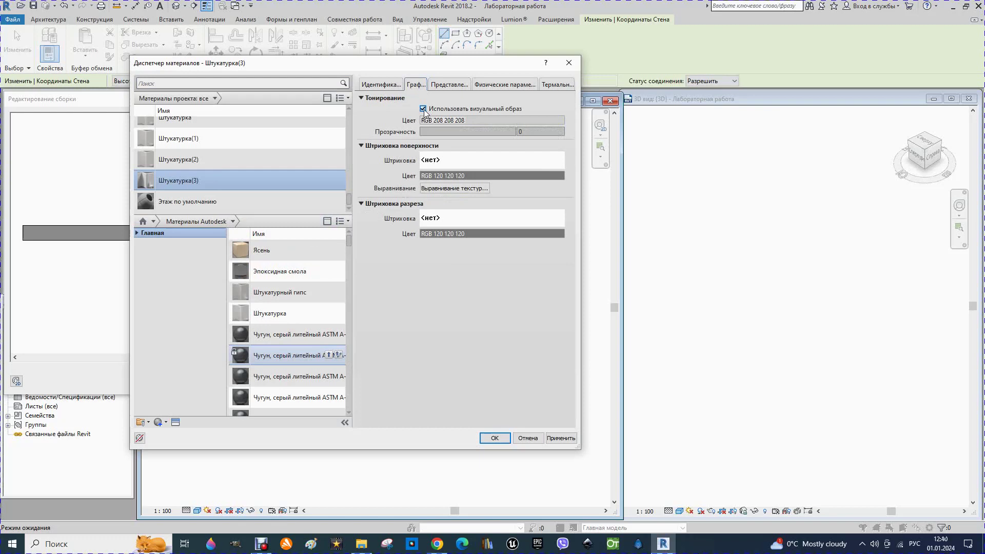
left_click(423, 108)
left_click(471, 120)
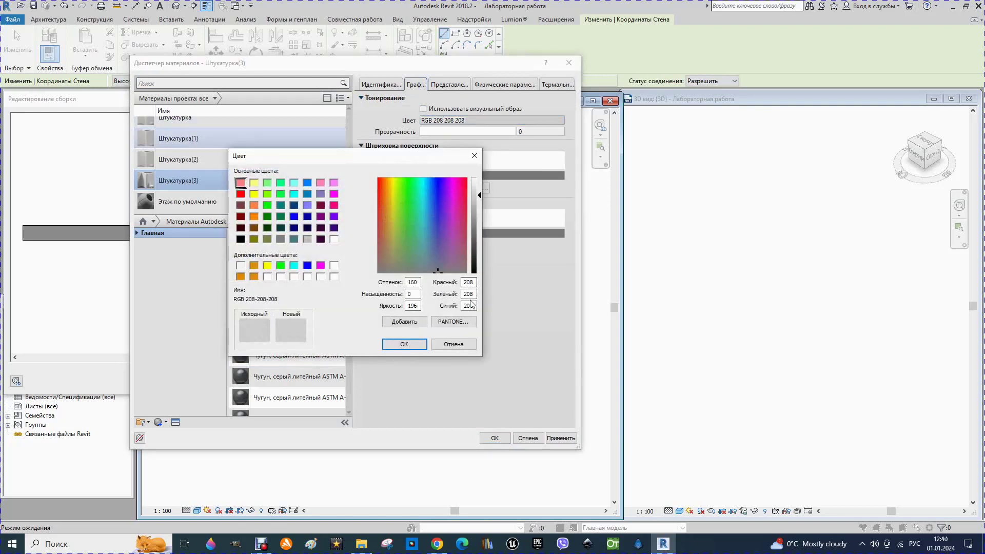
left_click(417, 194)
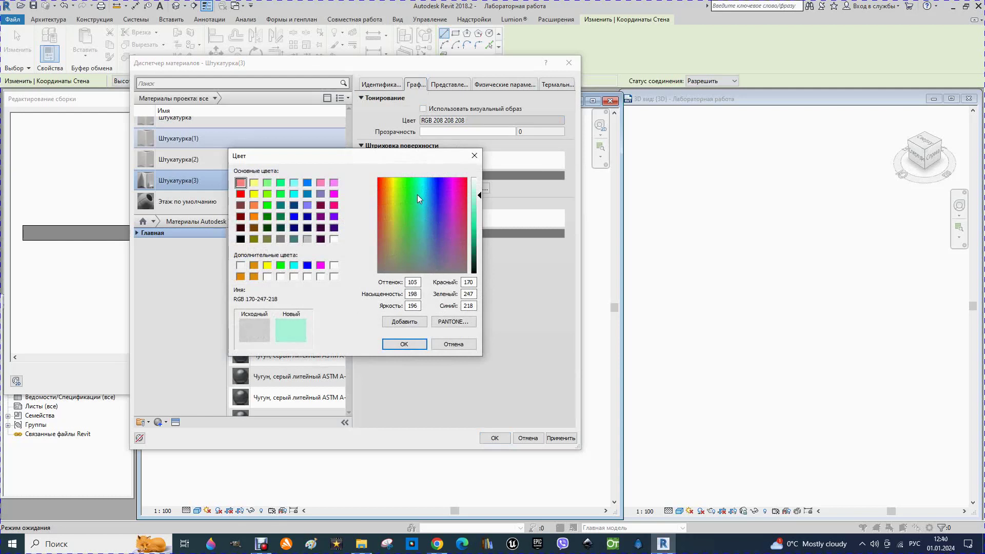
left_click(392, 197)
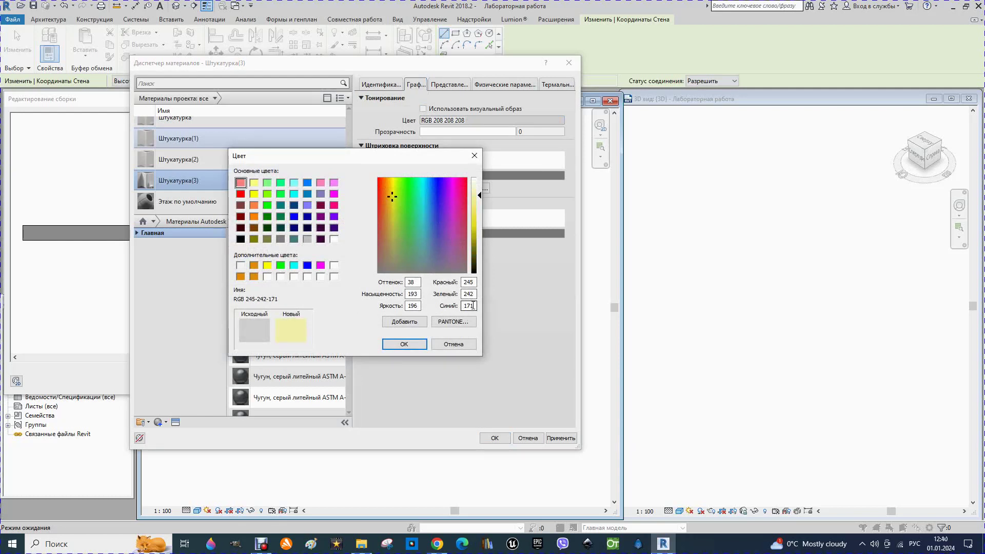
left_click(404, 343)
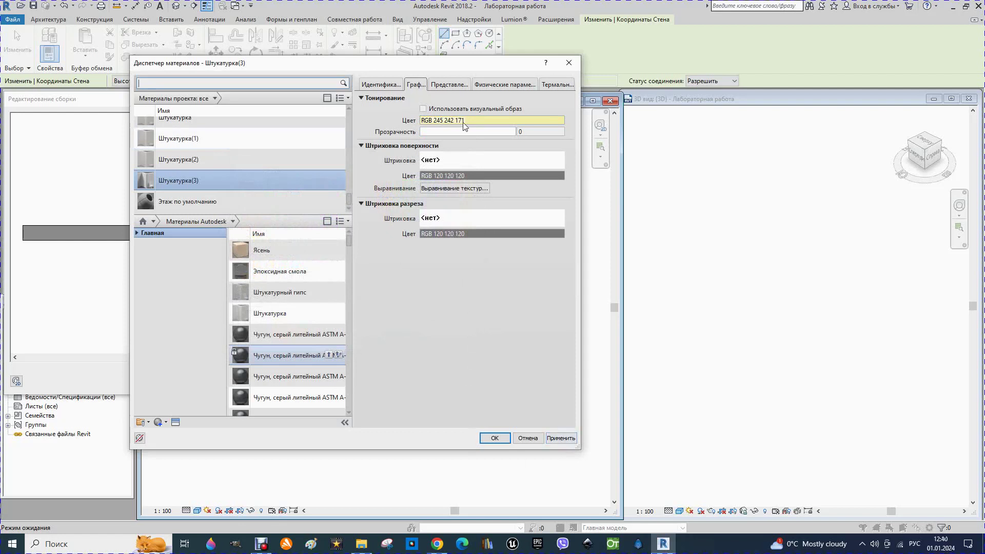
Step: Review the appearance and graphics settings and apply Штукатурка(3) to the structure layer
left_click(449, 84)
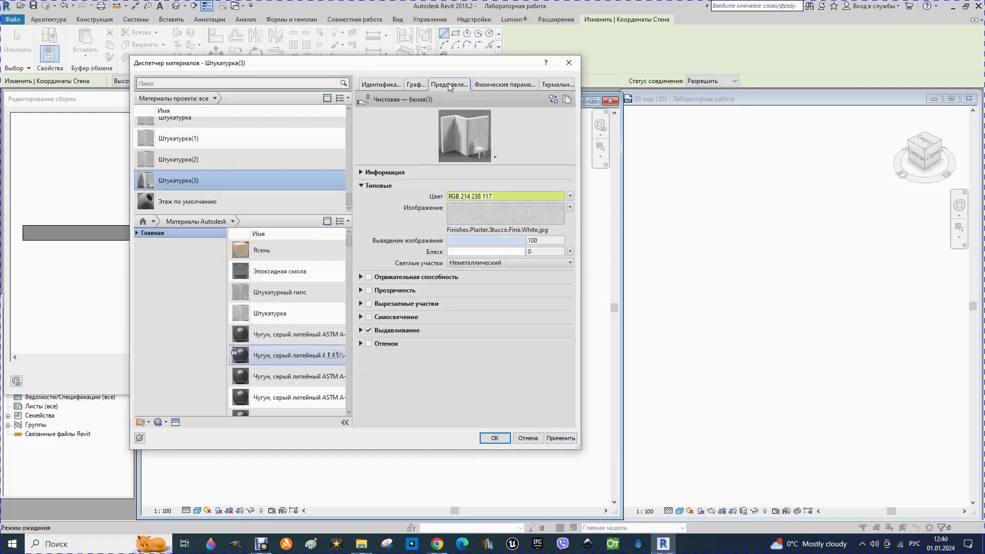
left_click(410, 84)
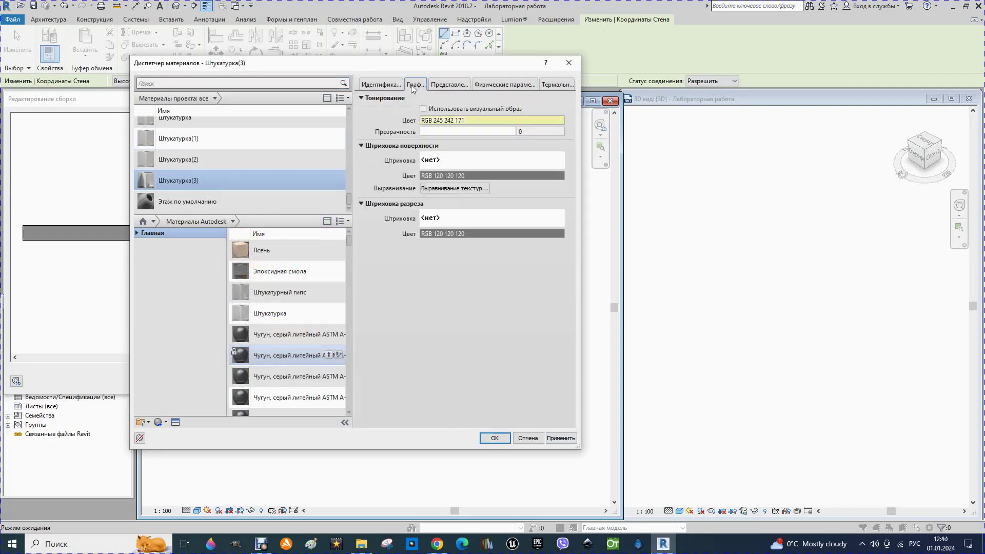
left_click(550, 440)
Step: Confirm the plaster material, the layer assembly and the Отделка wall type
left_click(493, 438)
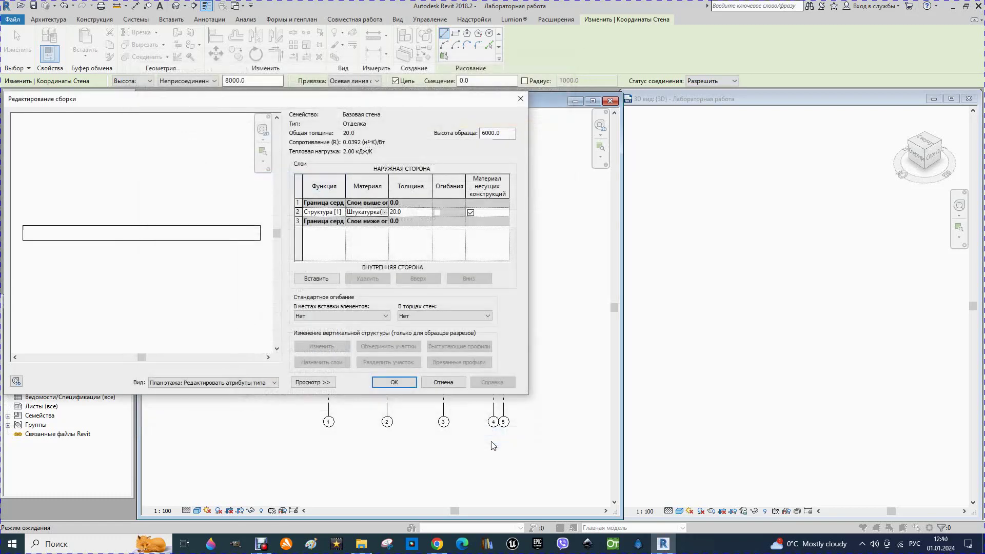
left_click(401, 386)
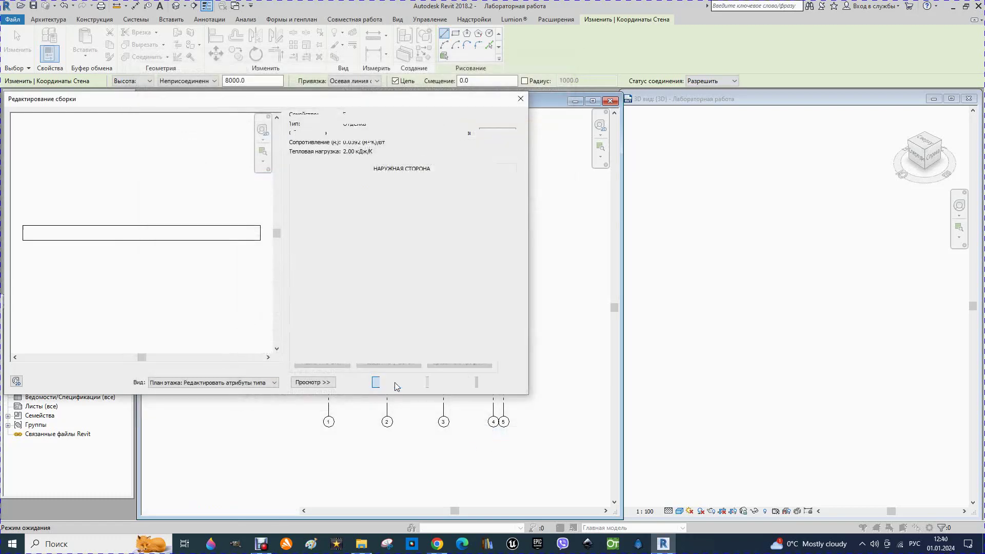
left_click(402, 385)
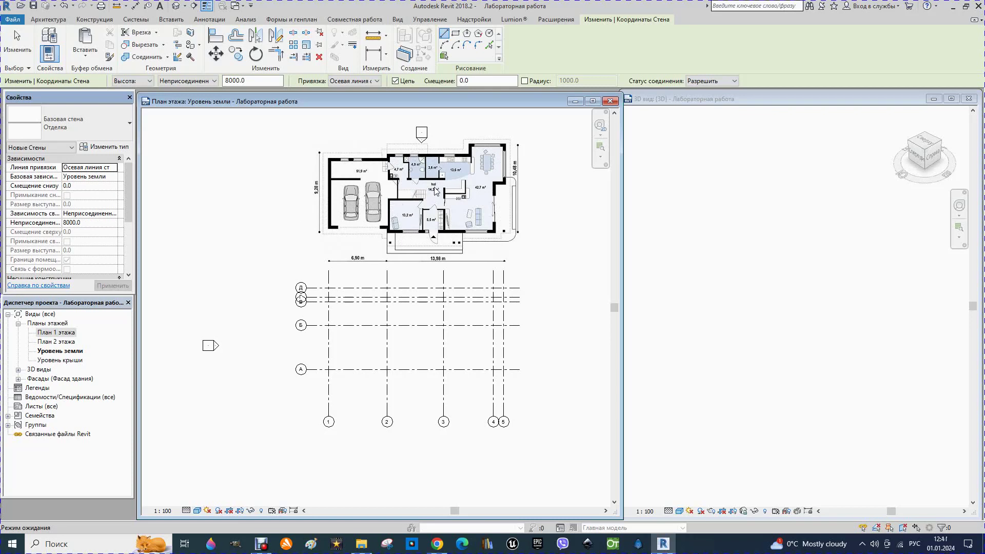
scroll(441, 169, "up", 1)
scroll(390, 139, "up", 1)
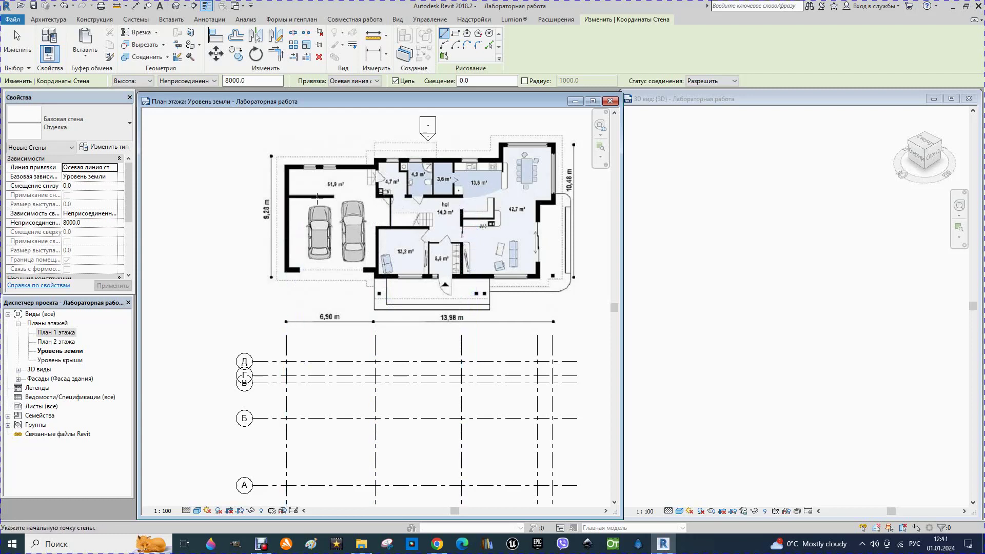
scroll(431, 164, "down", 2)
scroll(431, 165, "down", 1)
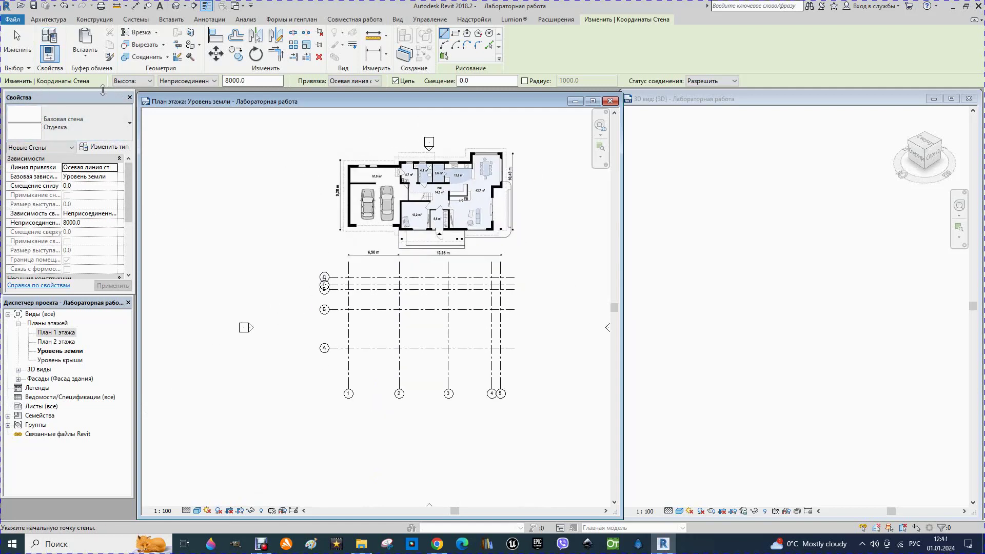
Step: Start the Wall: Architectural tool and open the wall type list
left_click(43, 20)
left_click(49, 56)
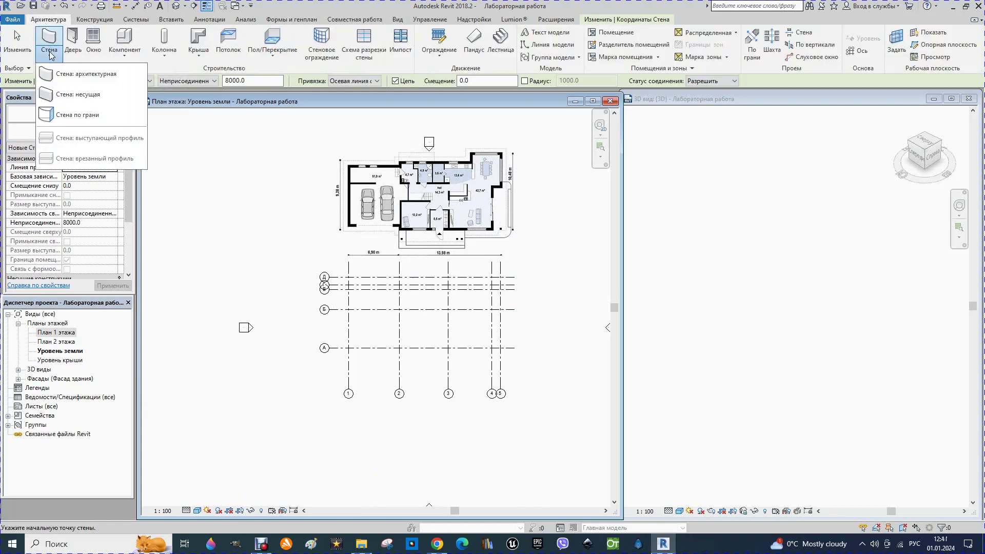
left_click(100, 73)
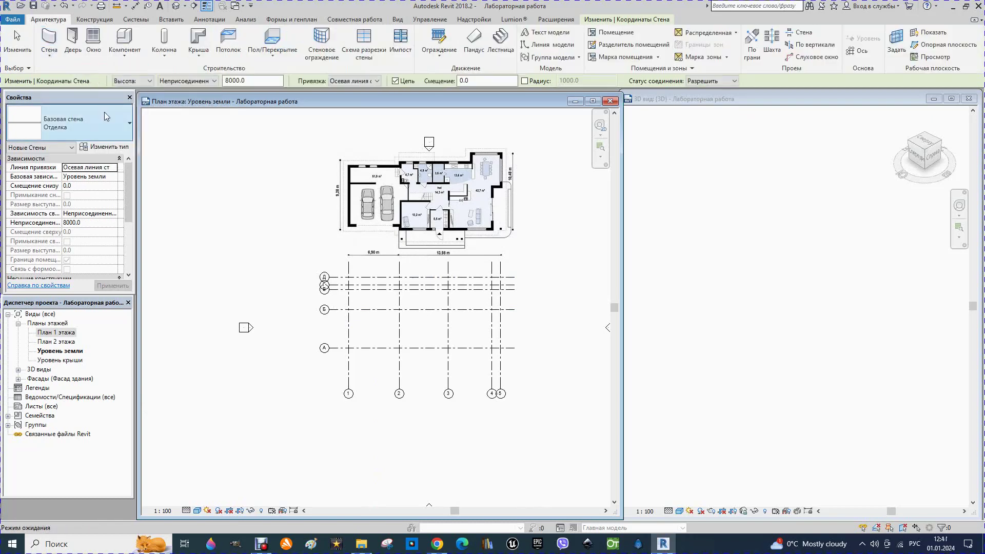
left_click(127, 137)
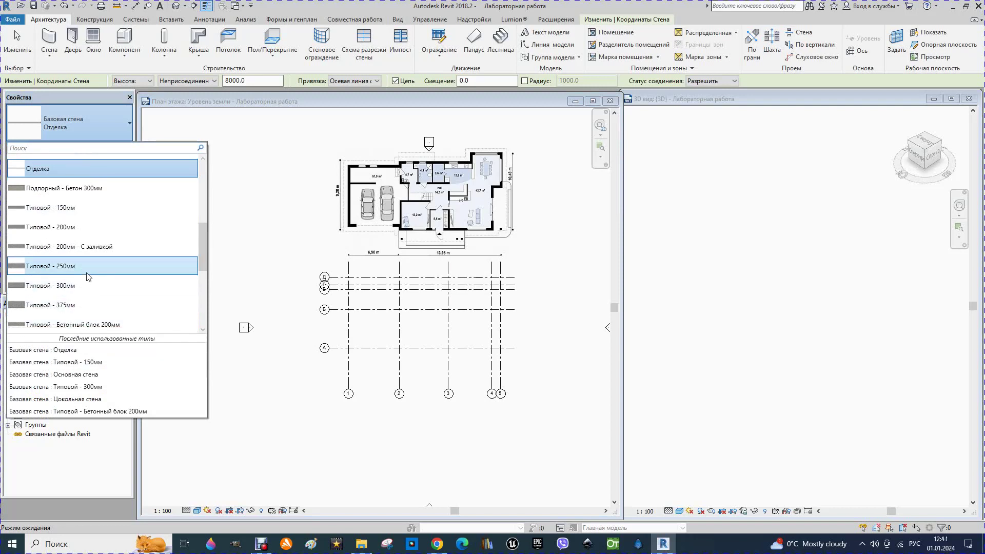
Step: Pick Базовая стена: Цокольная стена from the Properties type list
scroll(88, 277, "down", 1)
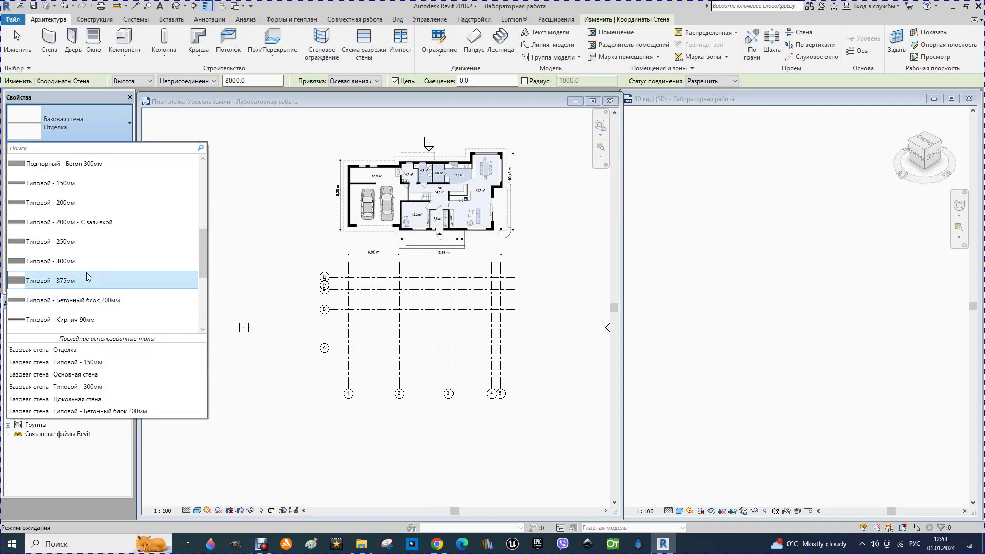
scroll(88, 277, "down", 1)
scroll(88, 277, "down", 2)
scroll(89, 277, "down", 4)
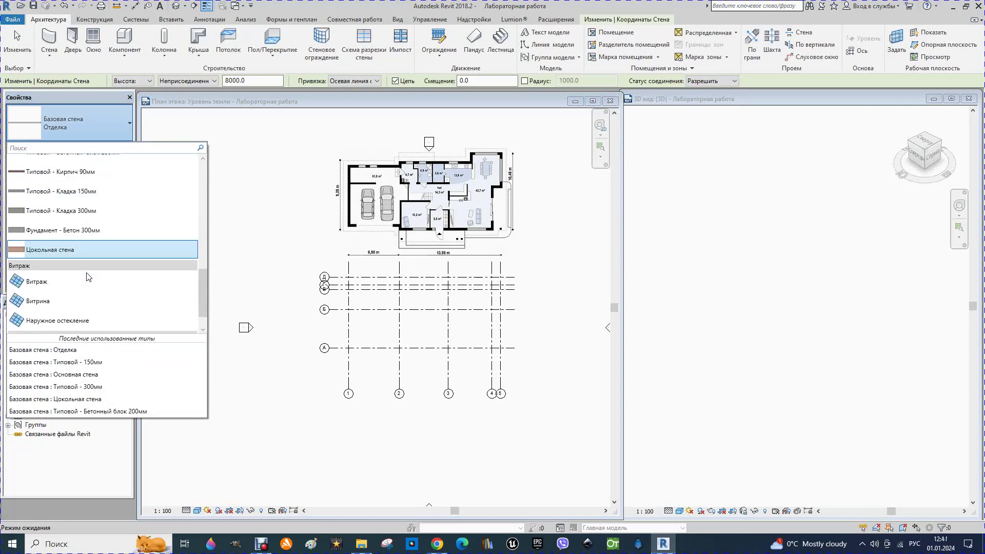
left_click(53, 250)
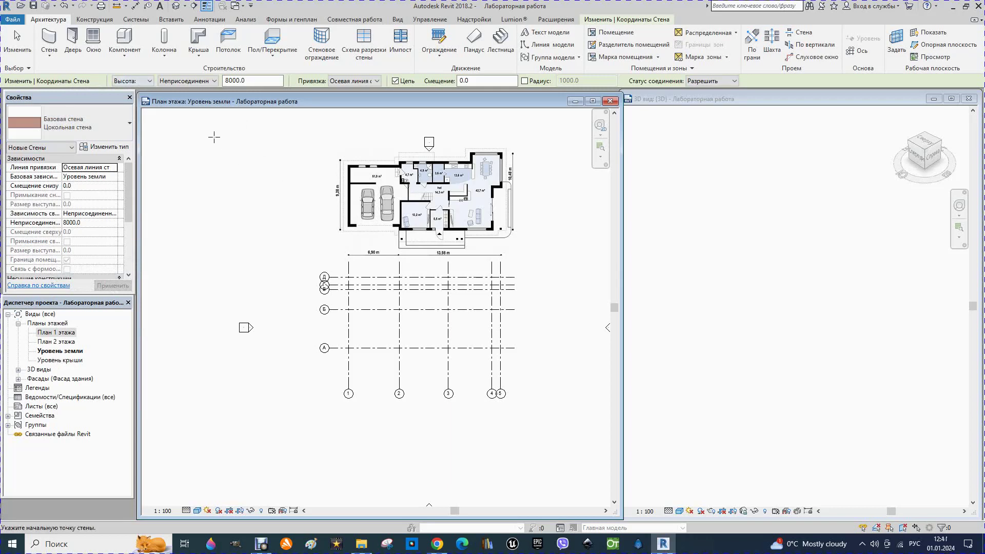
Step: Set the wall Height in the Options Bar to План 1 этажа
left_click(214, 81)
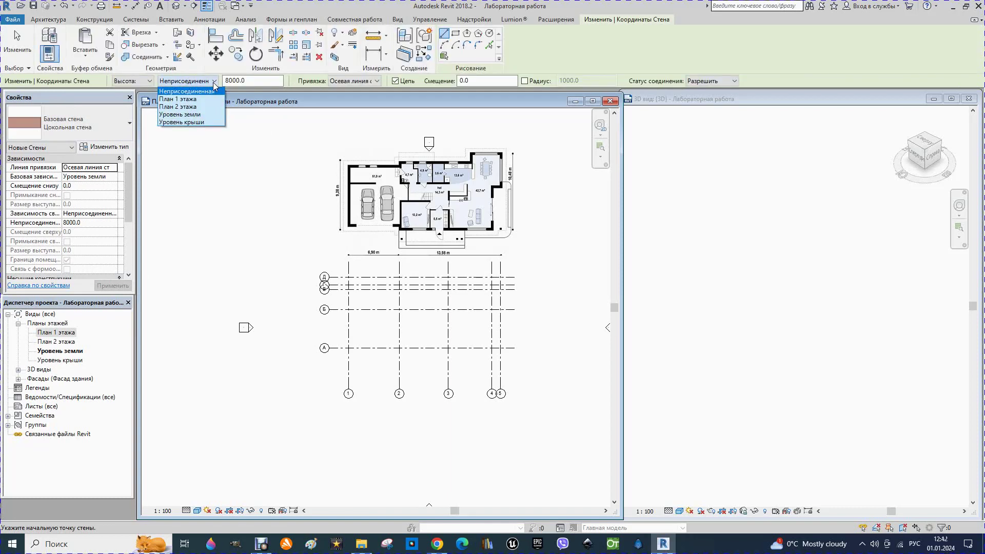
left_click(189, 99)
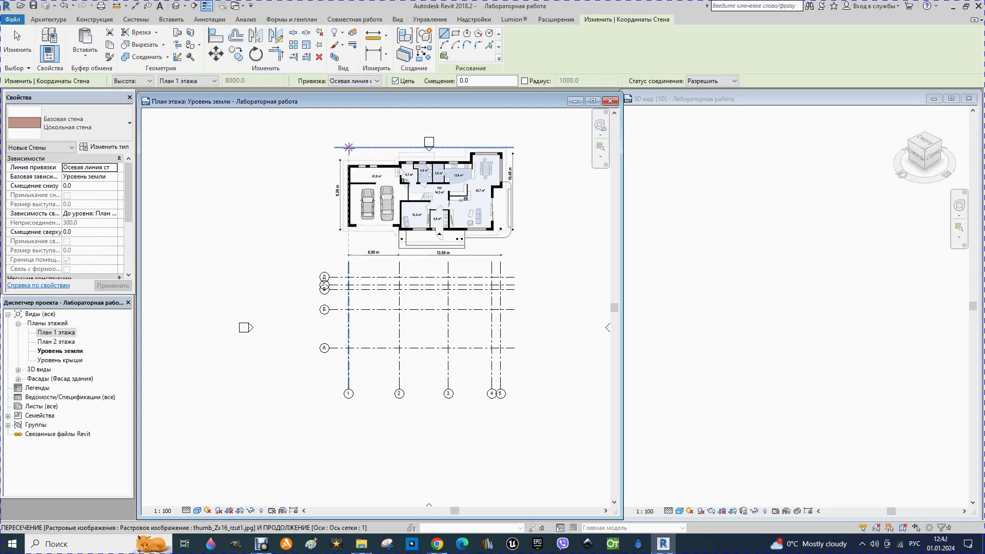
left_click(395, 81)
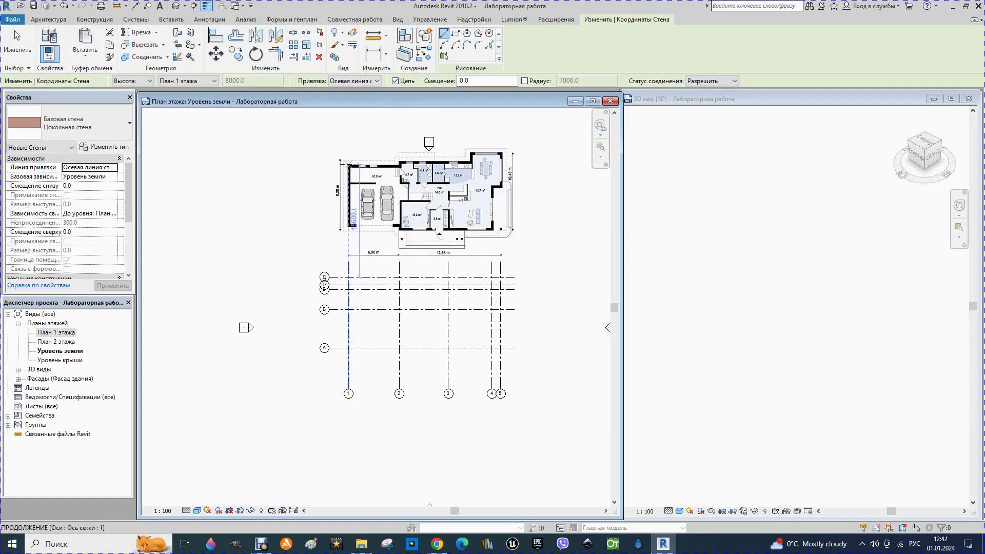
Step: Try wall start points on grids 1 and 2, adjusting the offset and cancelling each
left_click(348, 162)
key("Escape")
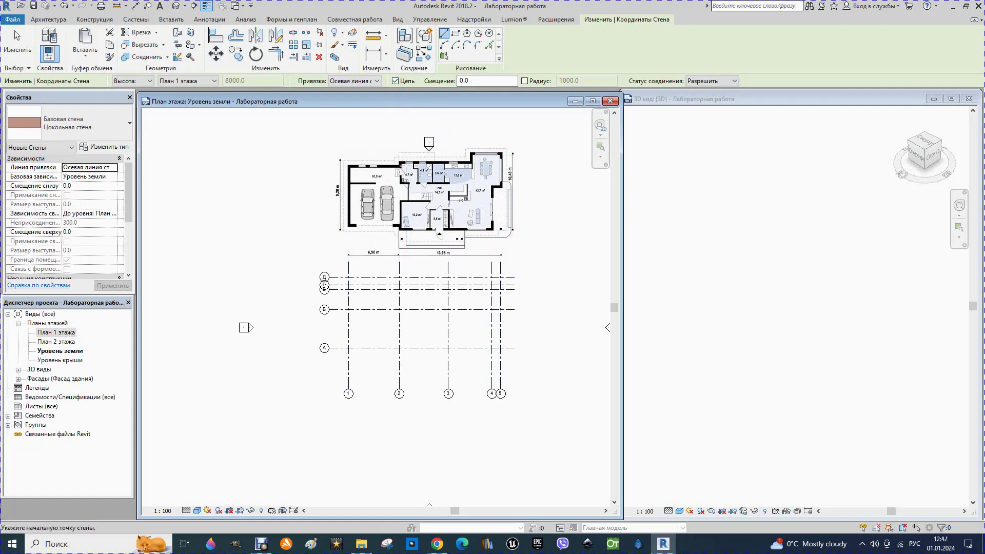
left_click(410, 278)
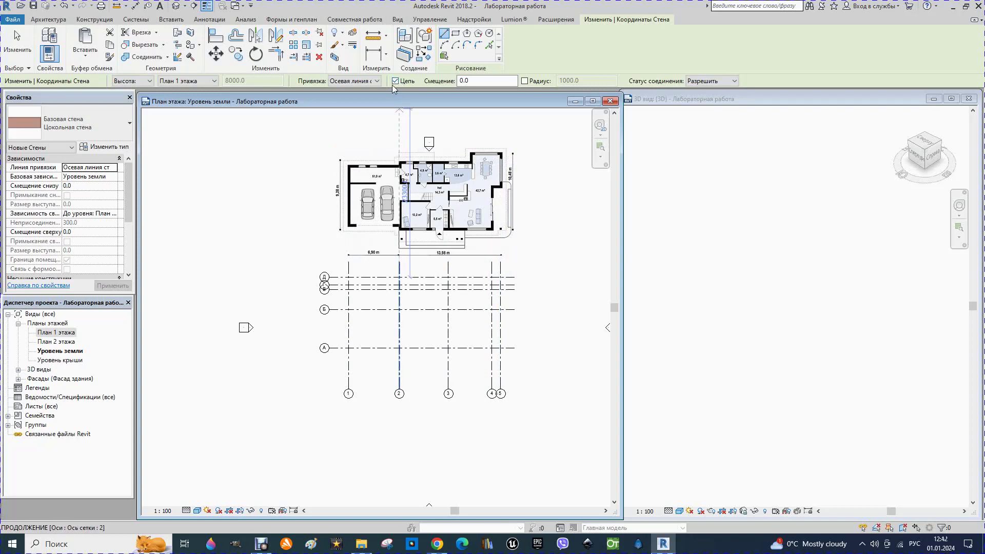
key("Escape")
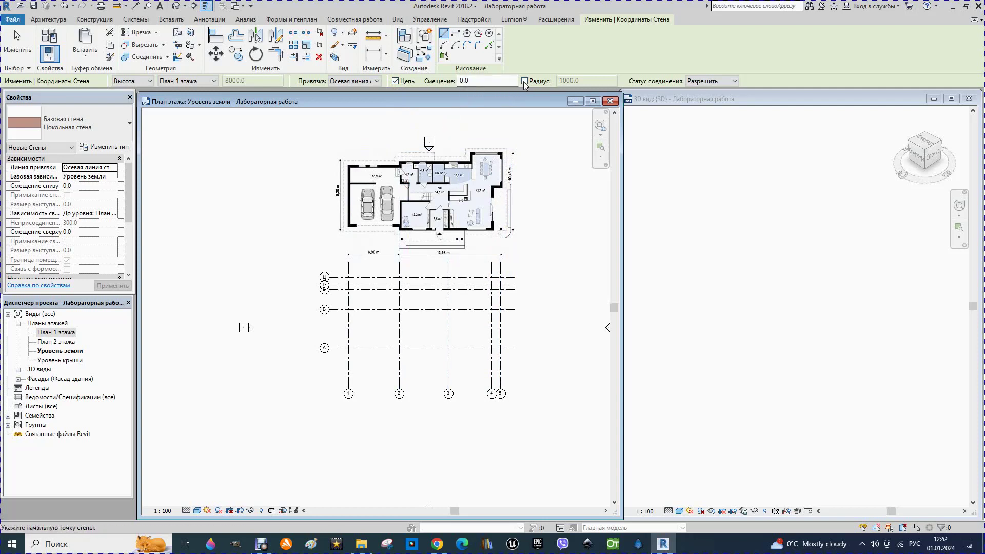
left_click(489, 83)
left_click(348, 147)
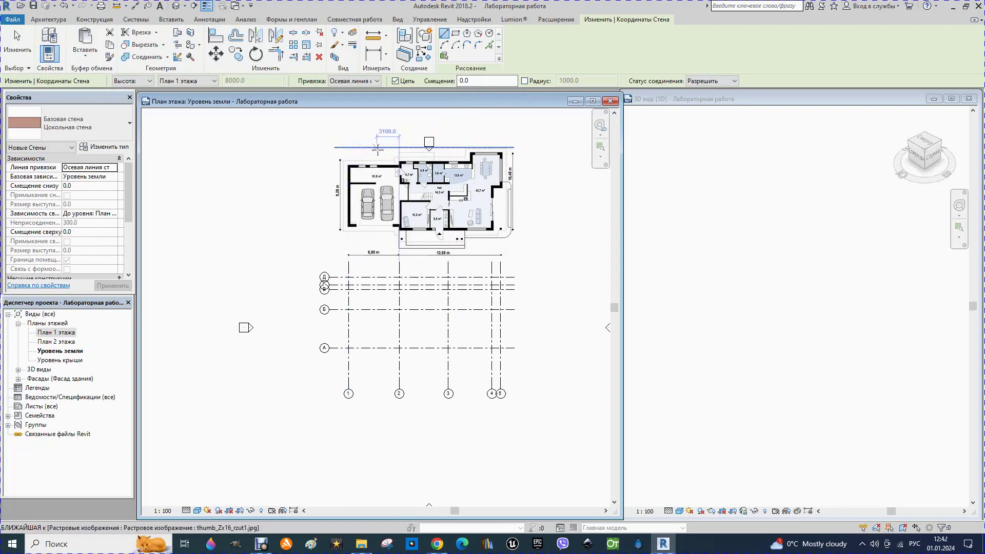
key("Escape")
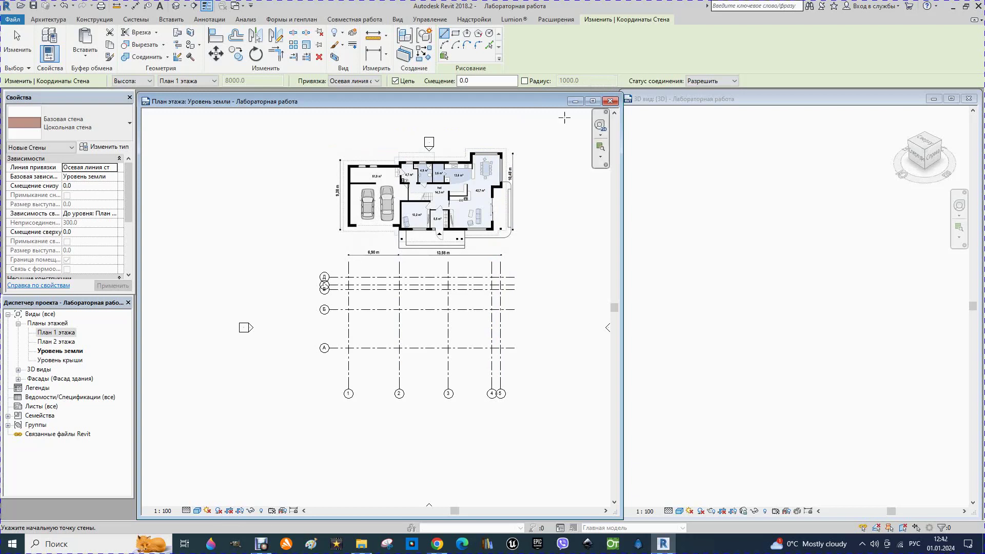
Step: Exit the wall tool without placing any walls
scroll(364, 378, "up", 1)
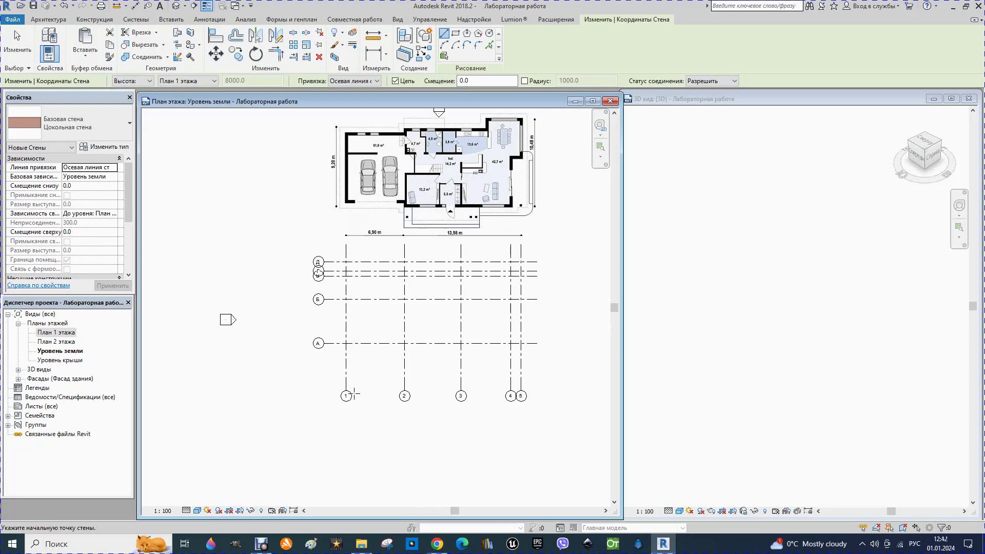
scroll(357, 340, "up", 1)
scroll(357, 340, "up", 1)
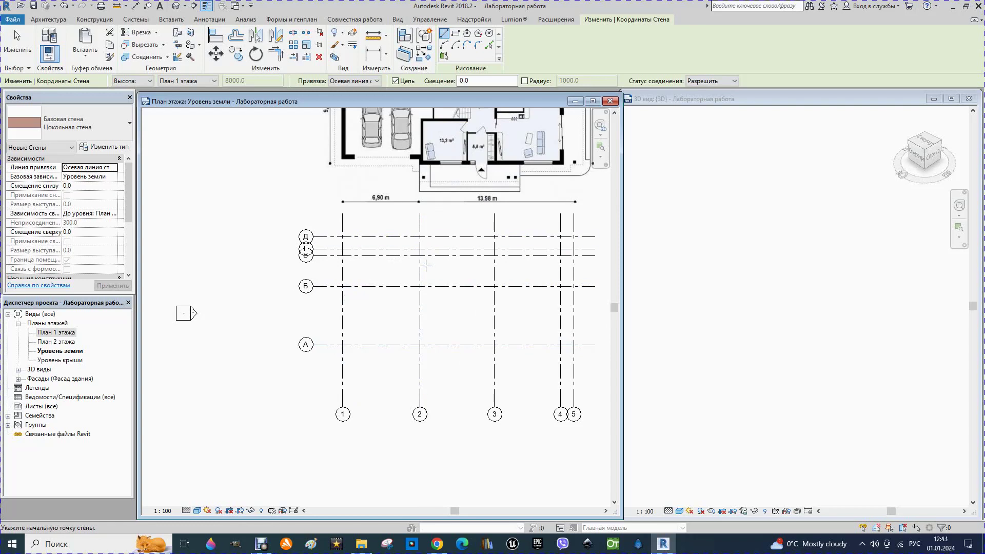
scroll(426, 266, "down", 1)
scroll(425, 268, "down", 1)
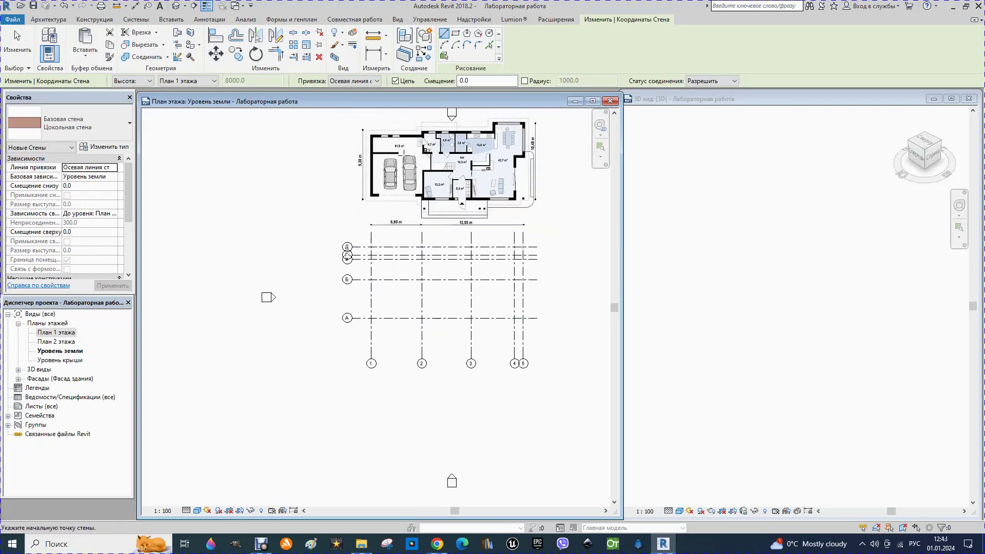
key("Escape")
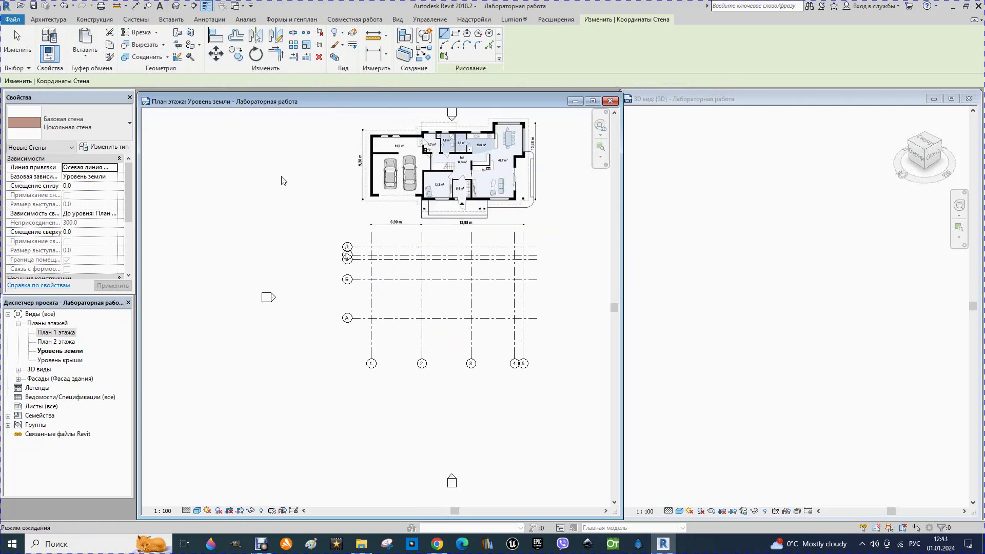
Step: Drag the raster floor plan over the grid and nudge it up and left
key("Escape")
left_click_drag(425, 180, 423, 311)
scroll(441, 397, "up", 2)
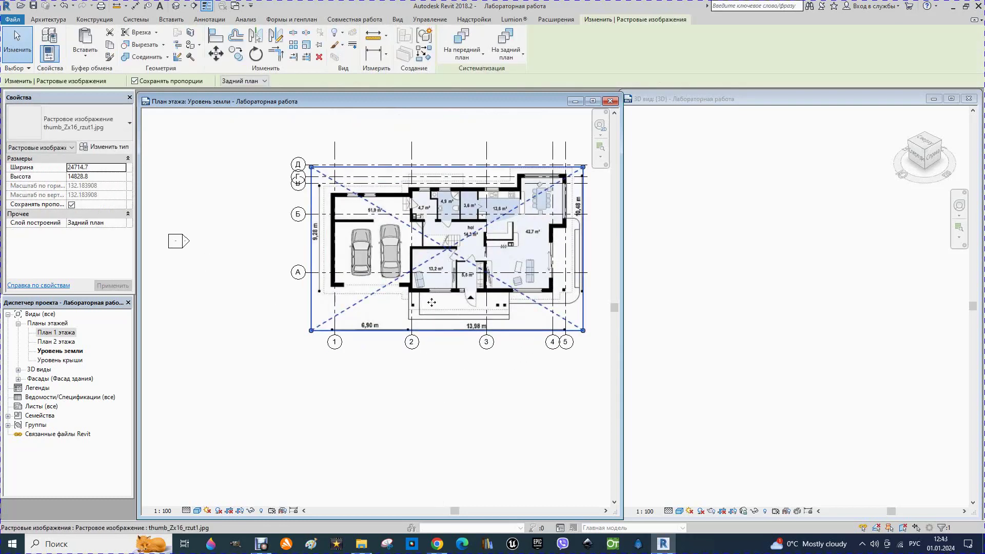
left_click_drag(431, 307, 446, 270)
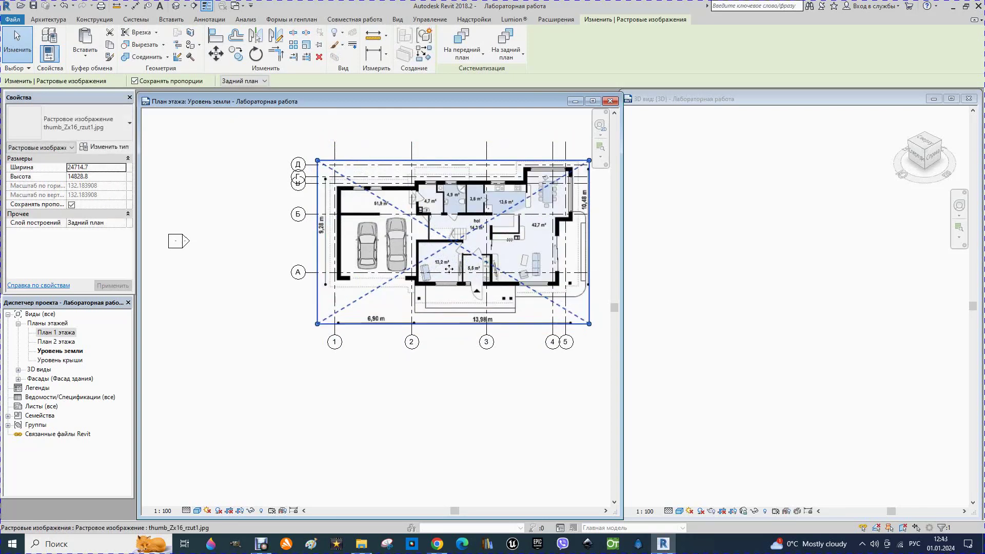
key("Up")
key("Up")
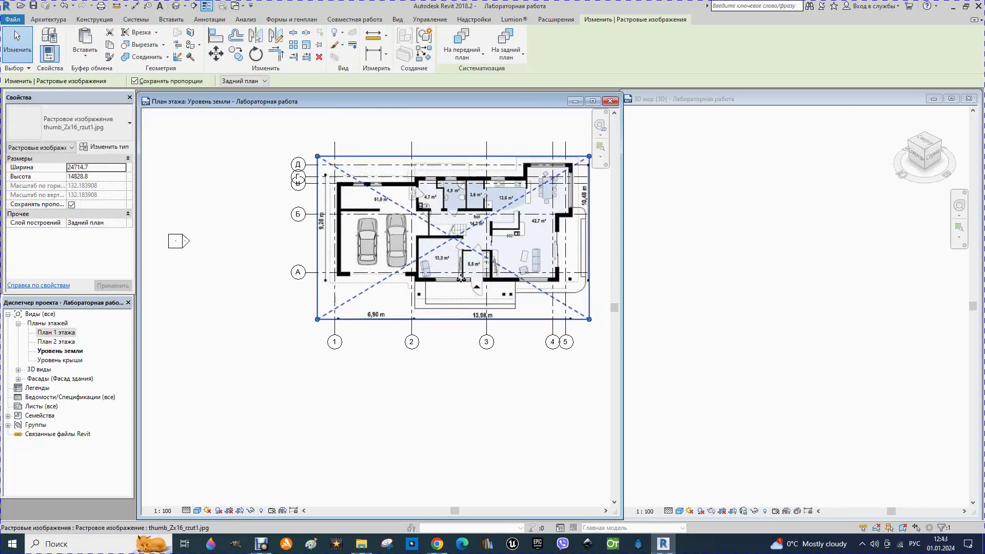
key("Left")
key("Left")
key("Left")
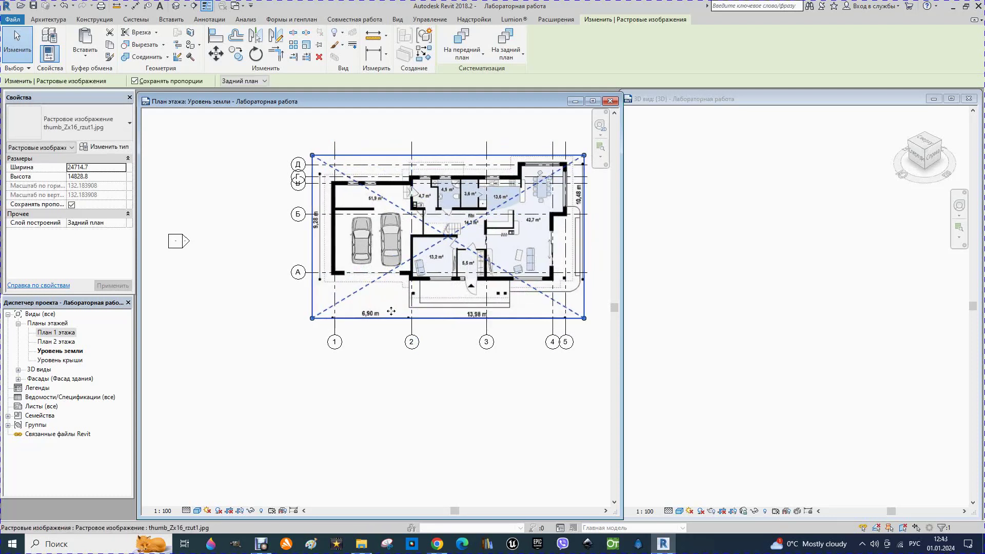
Step: Move the raster image up so it sits clear above the gridlines
scroll(422, 304, "up", 2)
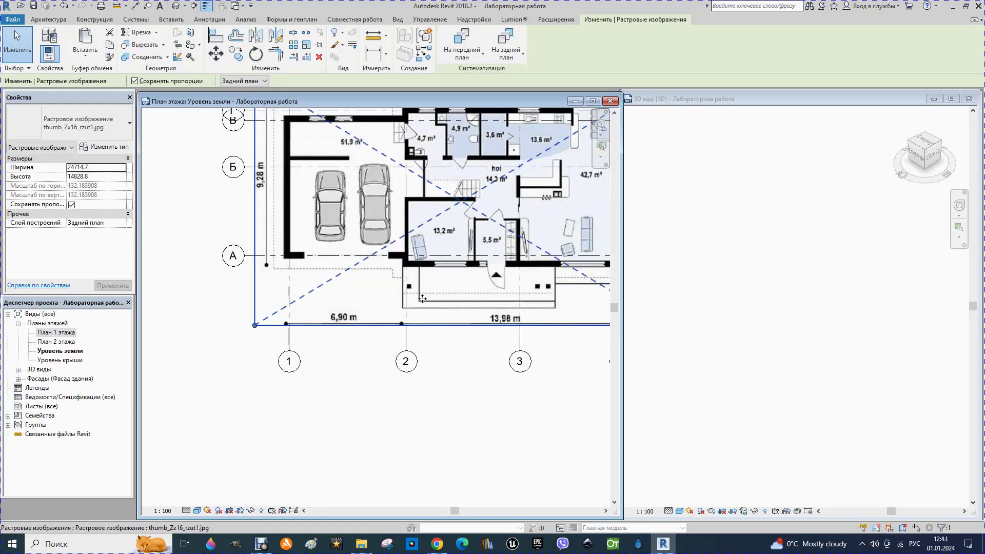
scroll(413, 285, "up", 1)
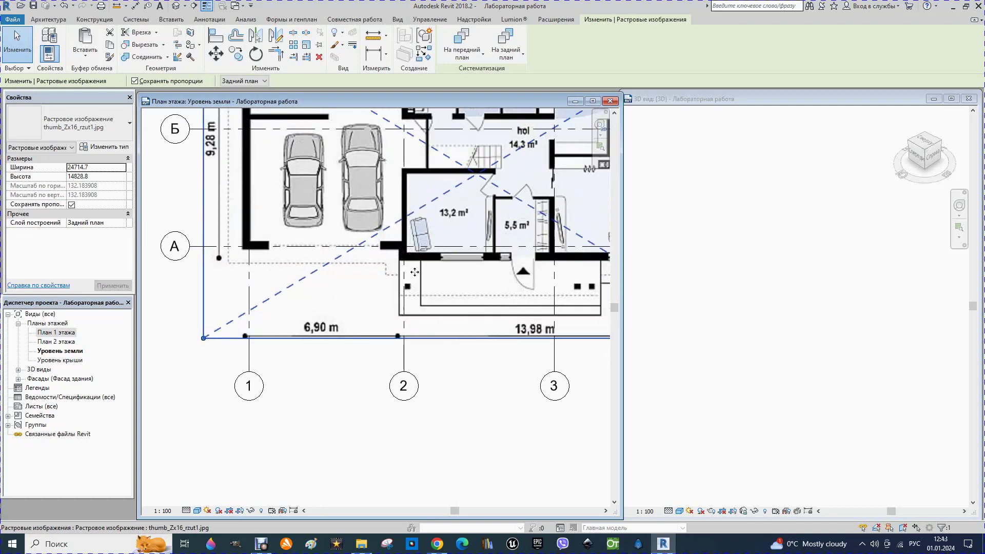
scroll(406, 267, "down", 2)
scroll(413, 265, "down", 1)
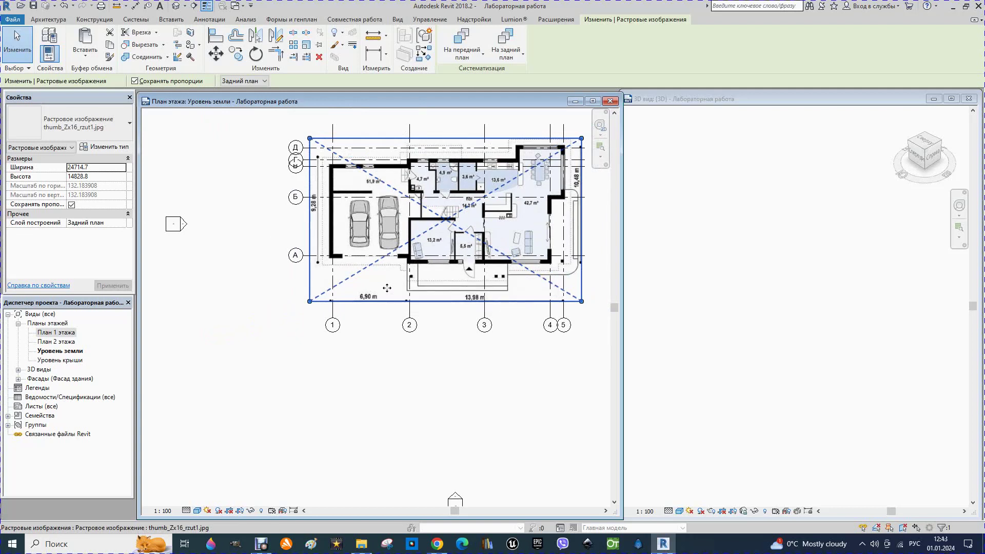
mouse_move(386, 288)
left_mouse_down()
mouse_move(406, 420)
mouse_move(378, 222)
mouse_move(405, 205)
left_mouse_up()
scroll(407, 418, "down", 2)
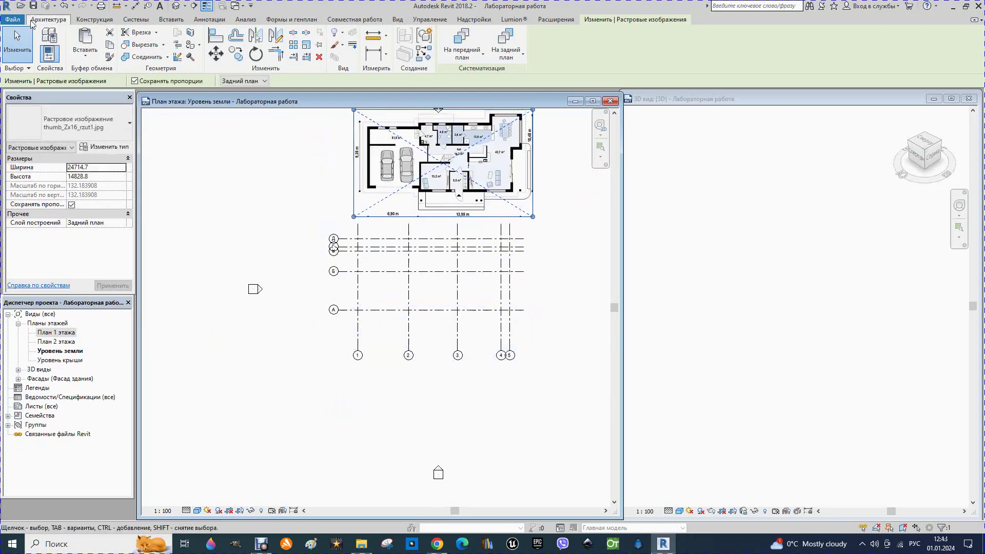
left_click(36, 20)
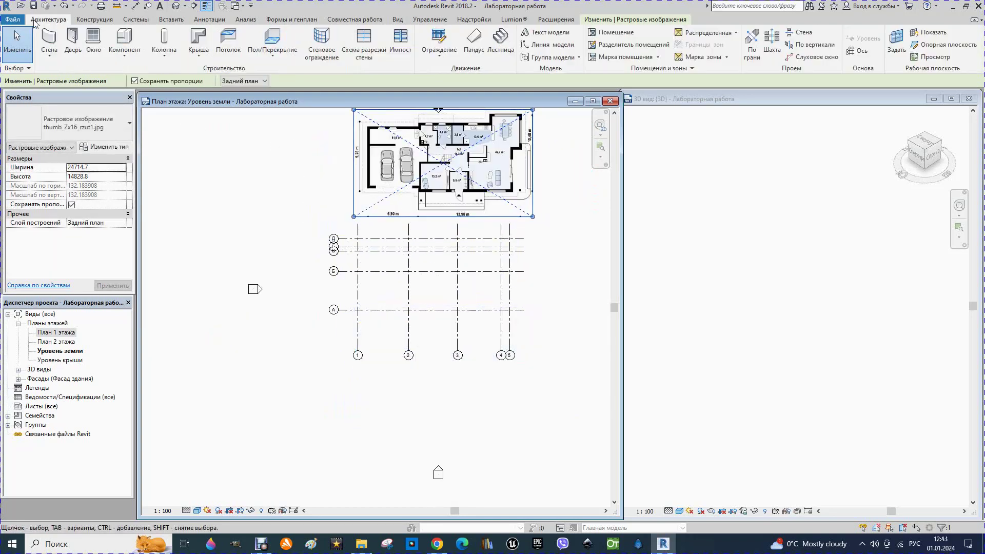
Step: Start the Wall tool and cancel a misplaced first start point at grid 1/А
left_click(50, 52)
left_click(82, 94)
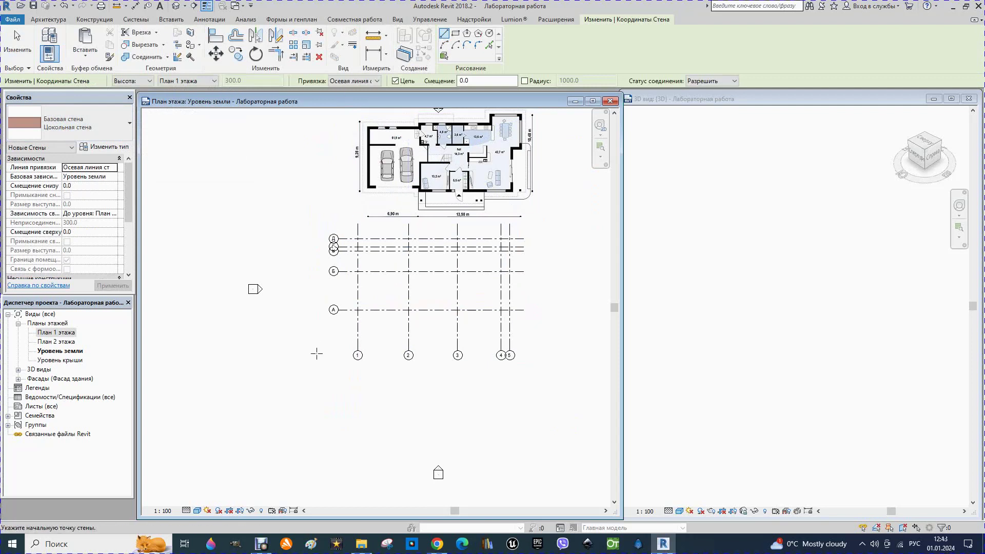
left_click(358, 309)
scroll(357, 336, "up", 1)
scroll(357, 336, "down", 1)
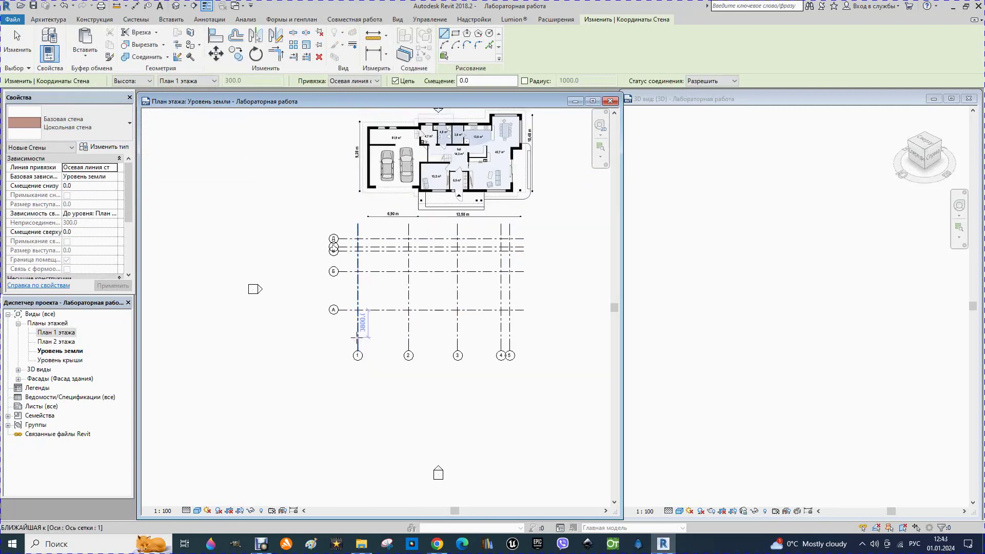
key("Escape")
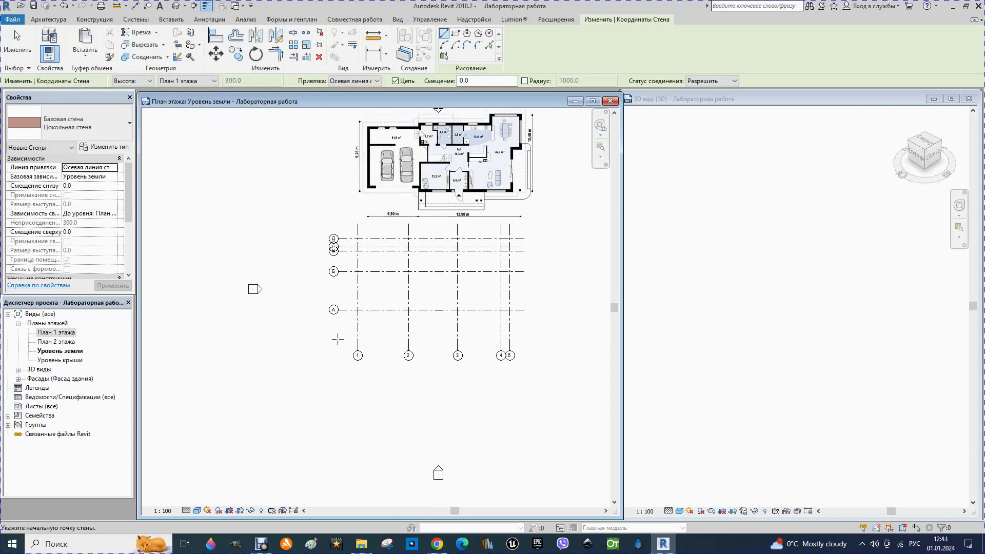
Step: Draw plinth walls along grid А from grid 1 through grid 2 to grid 4
left_click(358, 310)
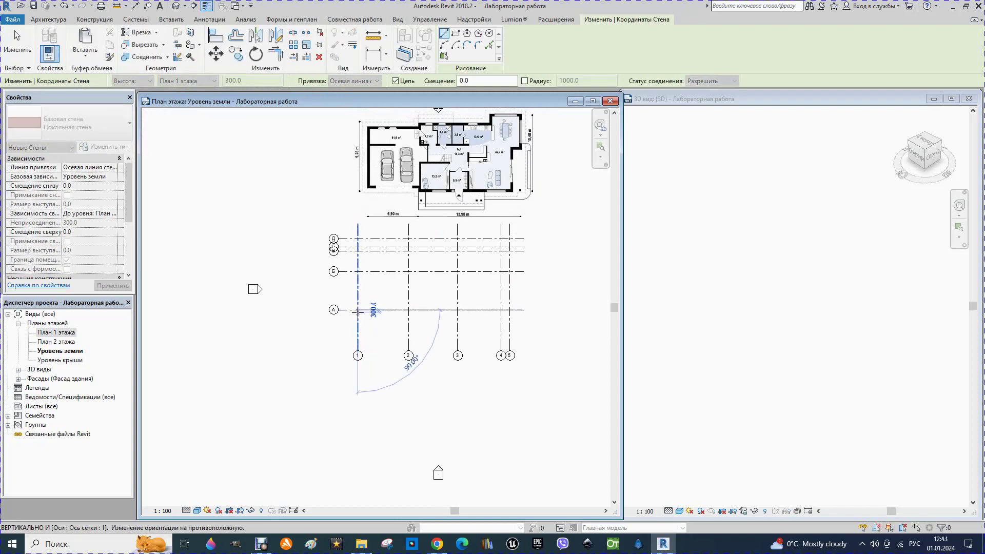
left_click(408, 309)
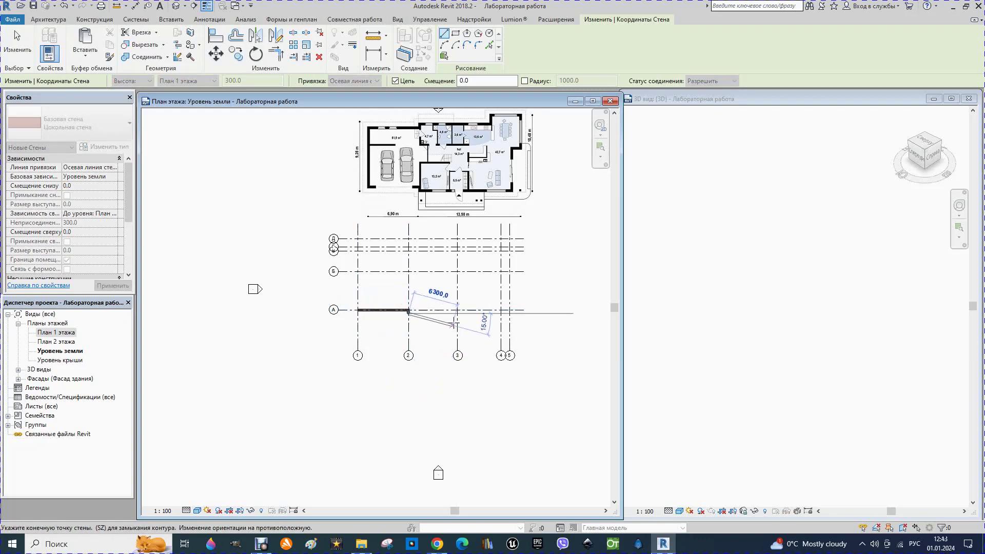
scroll(444, 322, "up", 1)
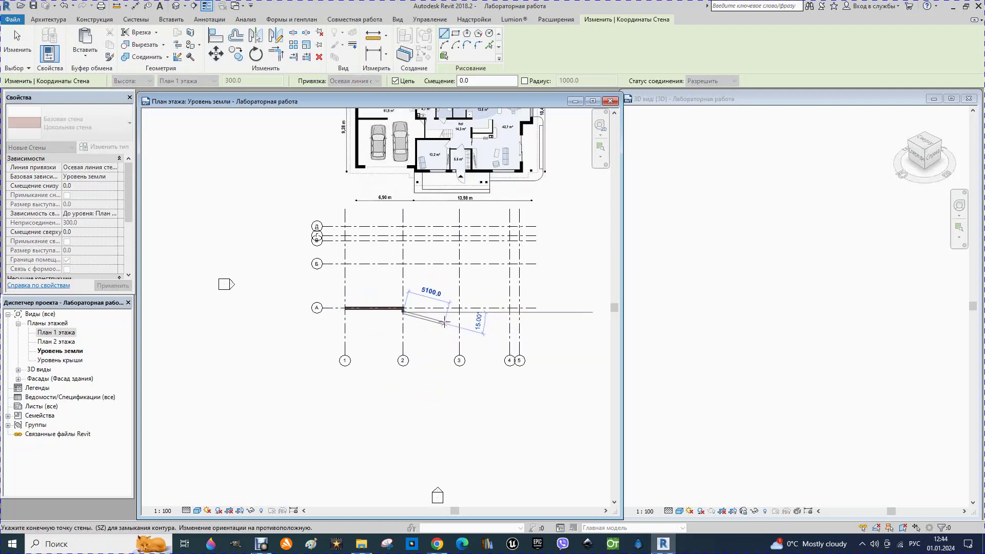
left_click(509, 312)
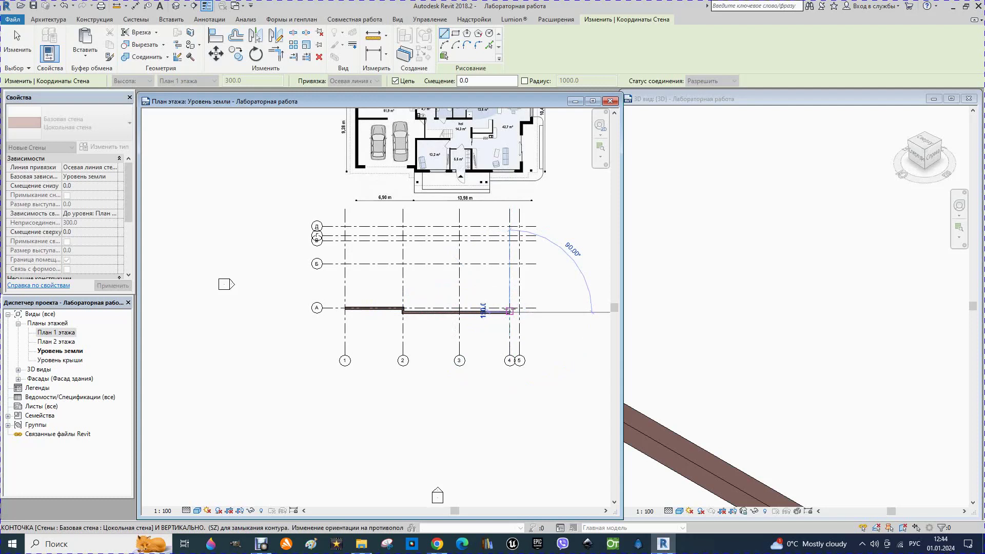
scroll(509, 309, "down", 1)
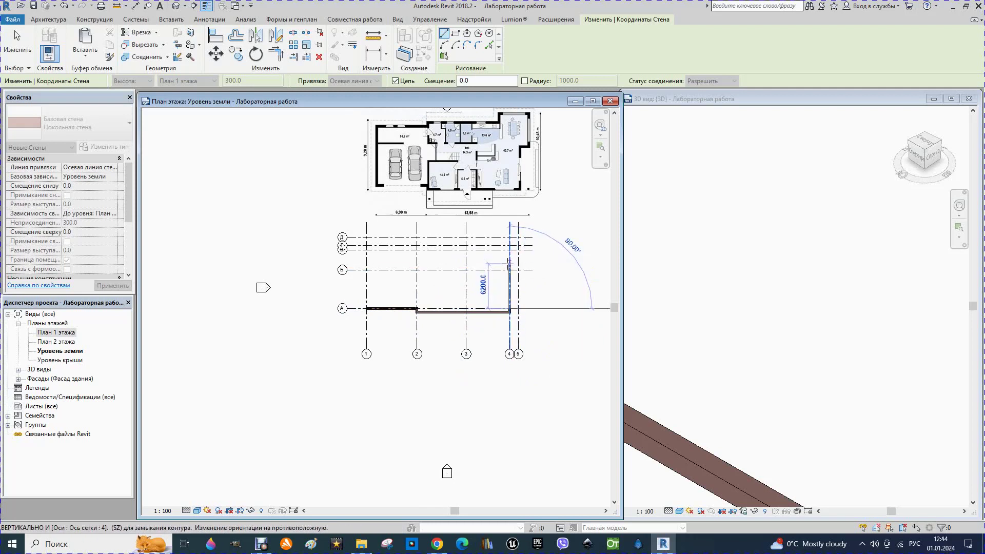
key("Escape")
scroll(545, 282, "down", 1)
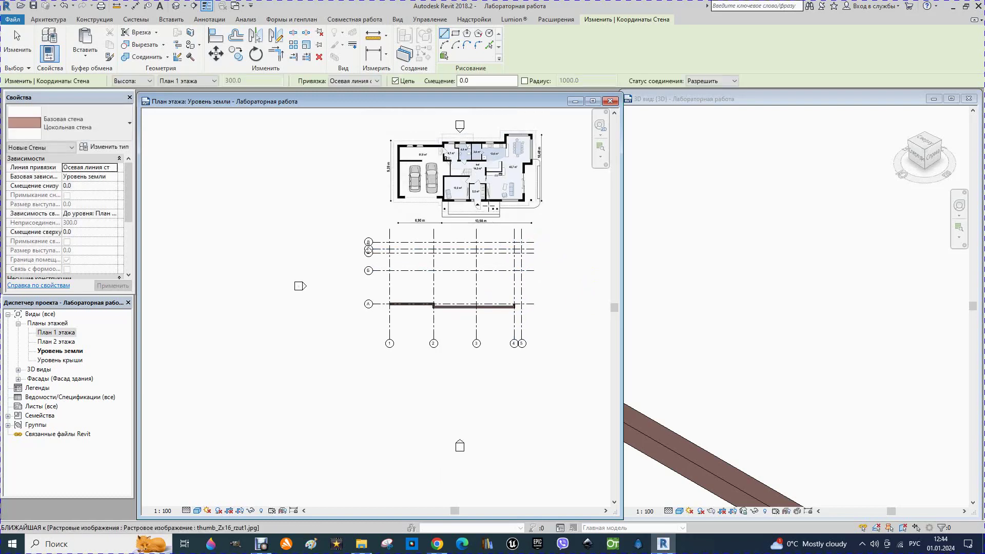
Step: Move the raster plan down onto the gridlines and nudge it down and left to align
key("Escape")
mouse_move(438, 180)
left_mouse_down()
mouse_move(420, 223)
mouse_move(431, 274)
left_mouse_up()
scroll(433, 318, "up", 2)
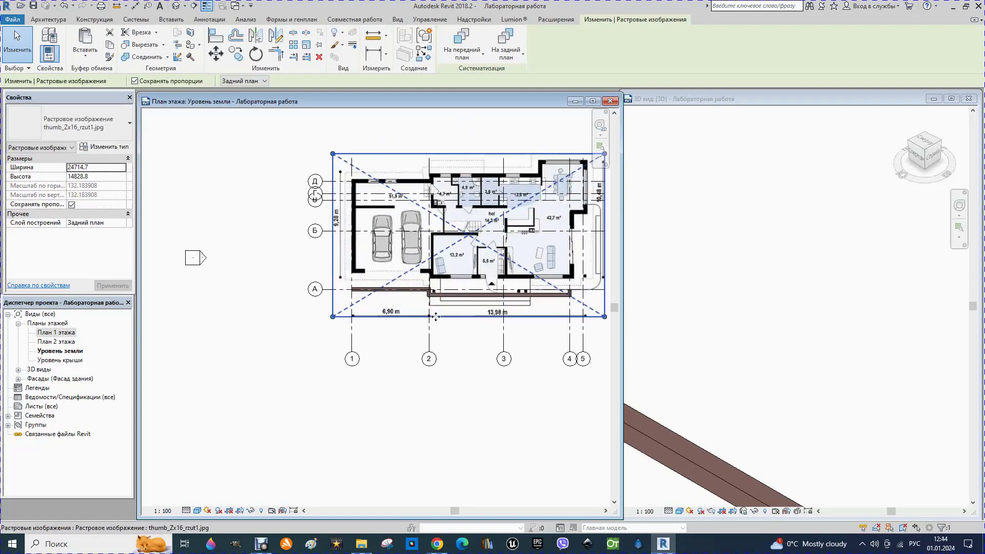
key("Down")
key("Down")
key("Down")
key("Down")
key("Down")
key("Down")
key("Down")
key("Down")
key("Down")
key("Down")
key("Down")
key("Down")
key("Down")
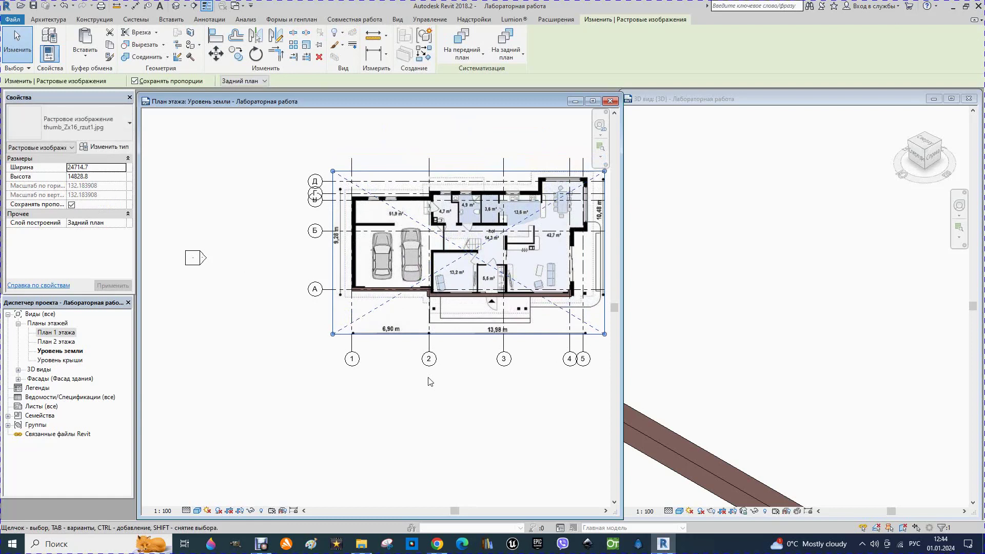
key("Down")
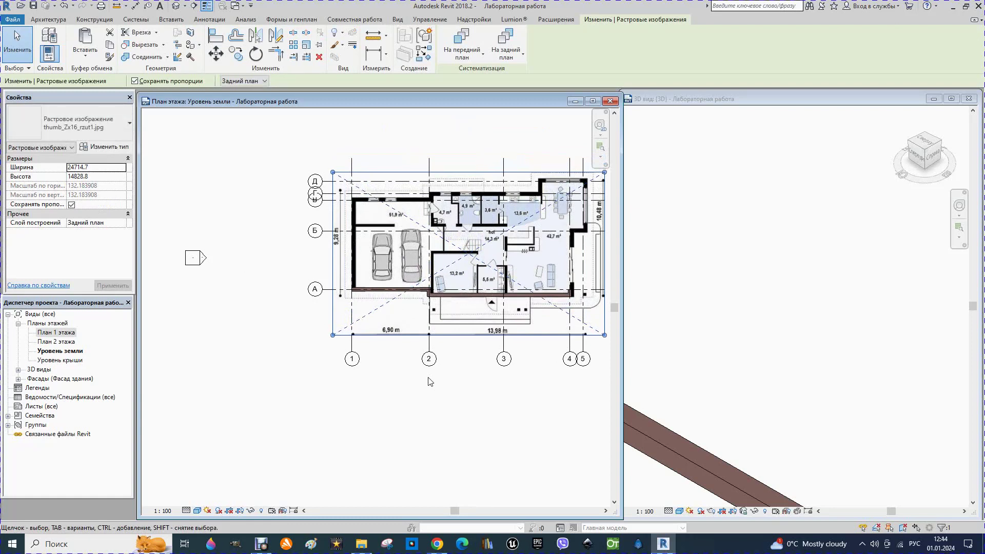
key("Left")
key("Left")
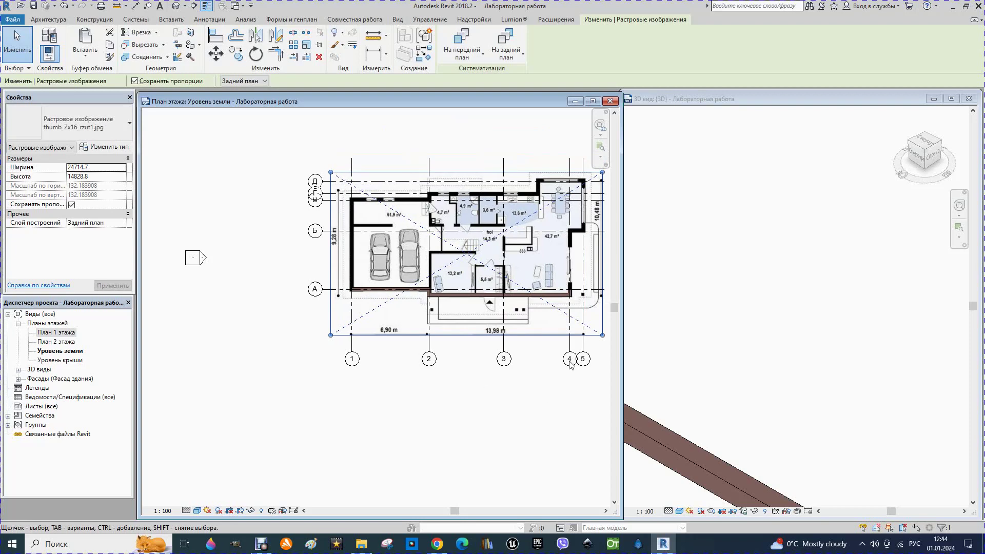
scroll(517, 286, "up", 1)
scroll(516, 286, "up", 1)
scroll(517, 287, "up", 1)
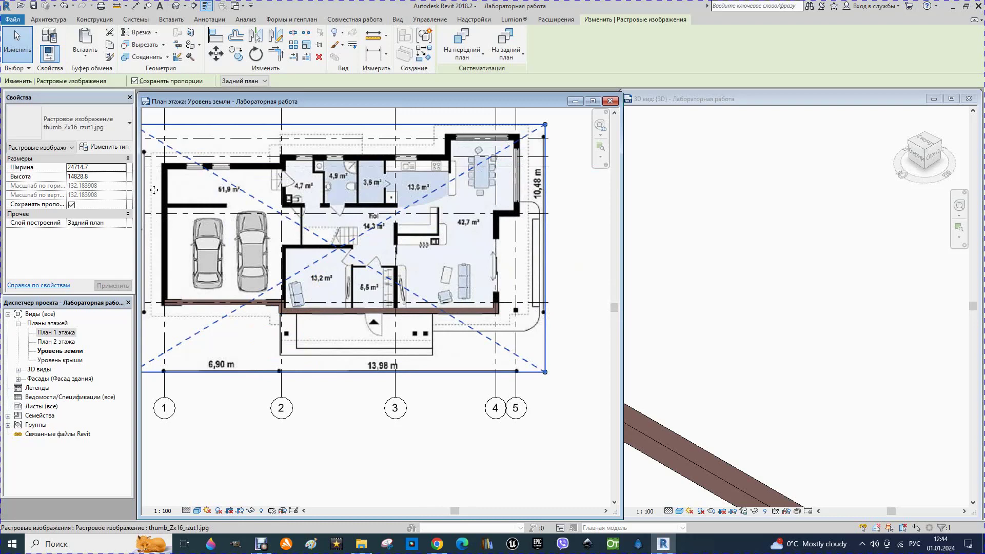
Step: Select the grid А plinth wall and use Создать подобный to start a new wall
left_click(39, 22)
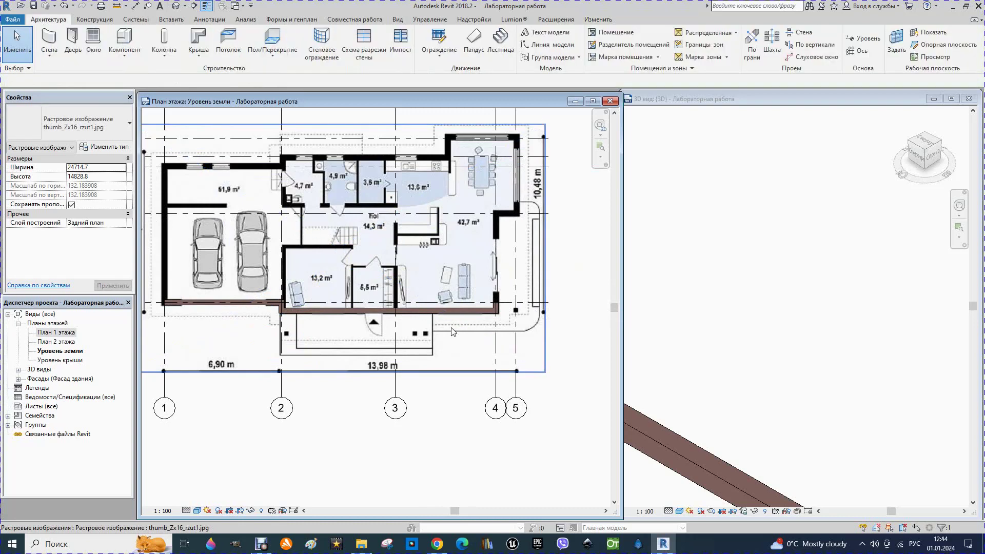
left_click(472, 318)
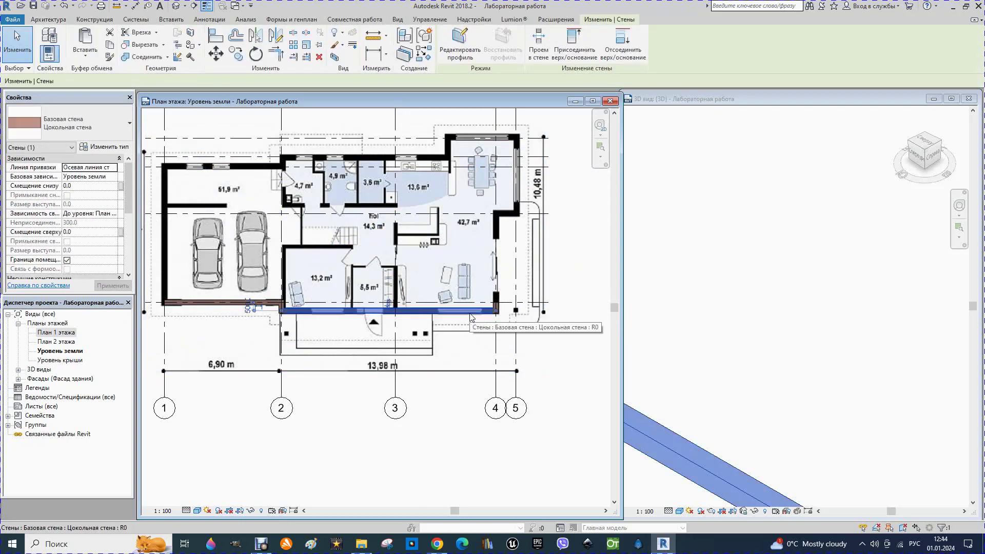
left_click(425, 57)
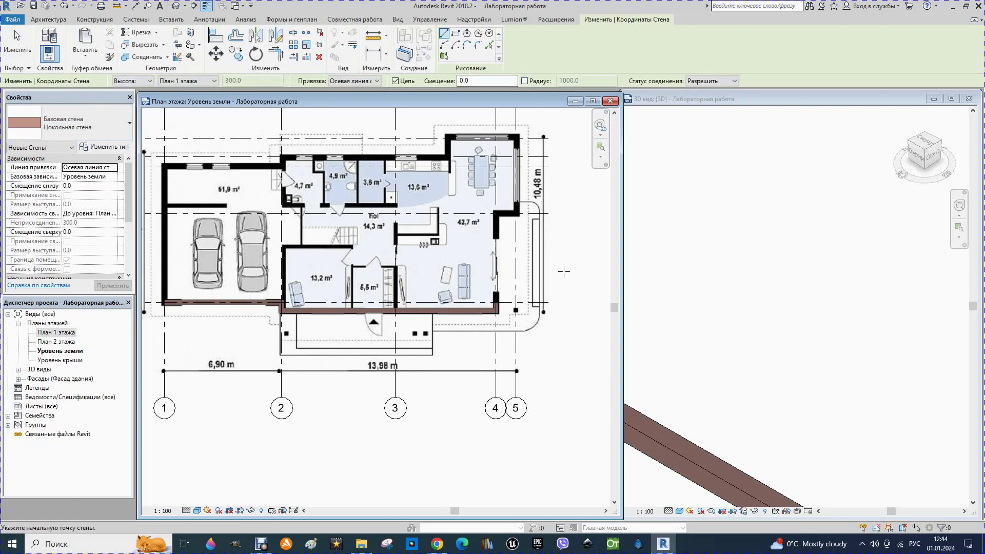
Step: Draw a 5300 wall up grid 4 and a 1200 wall across to grid 5
scroll(493, 303, "up", 2)
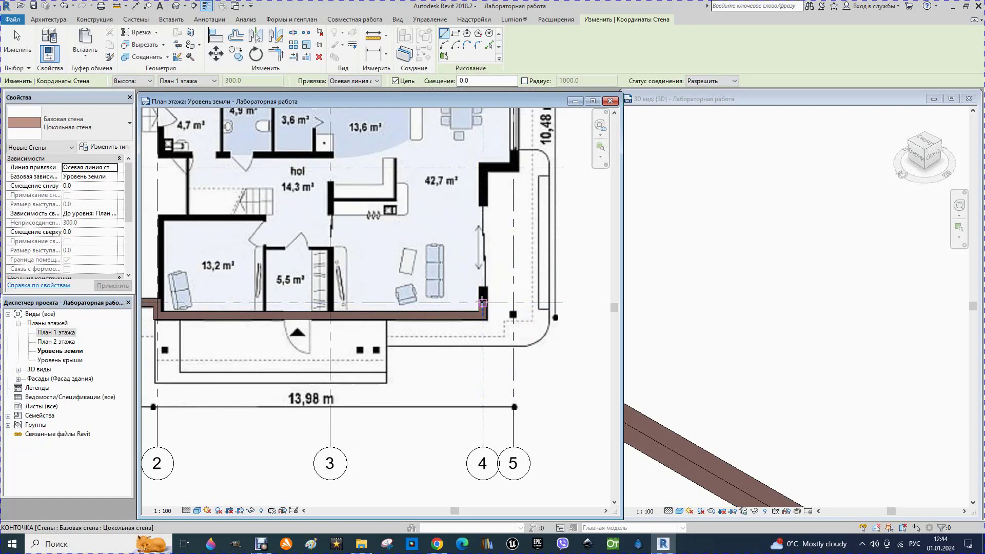
left_click(482, 302)
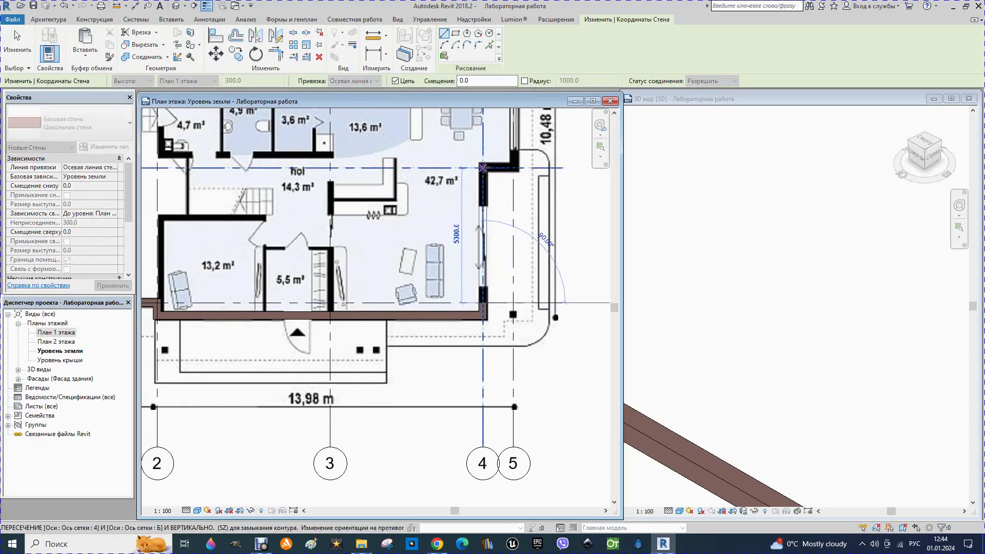
left_click(482, 167)
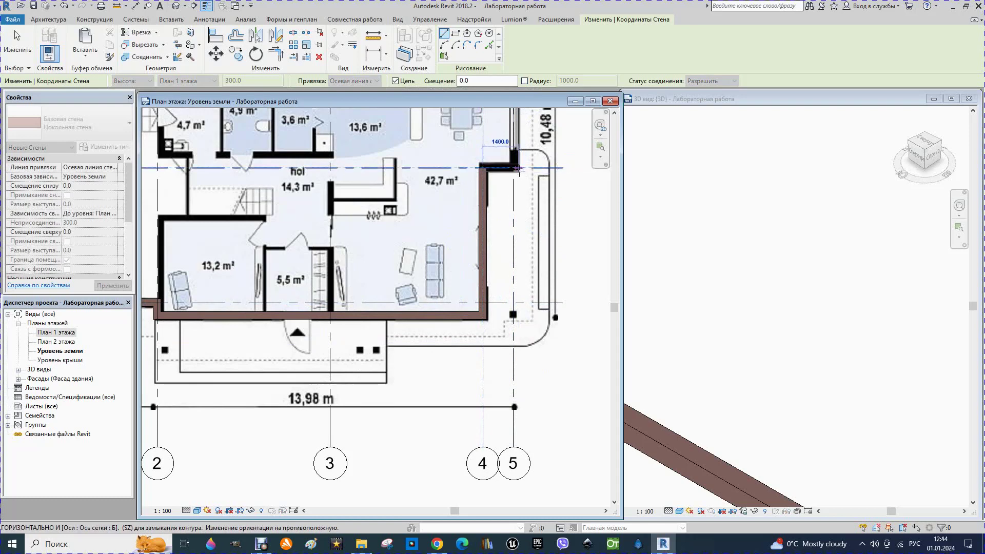
left_click(513, 167)
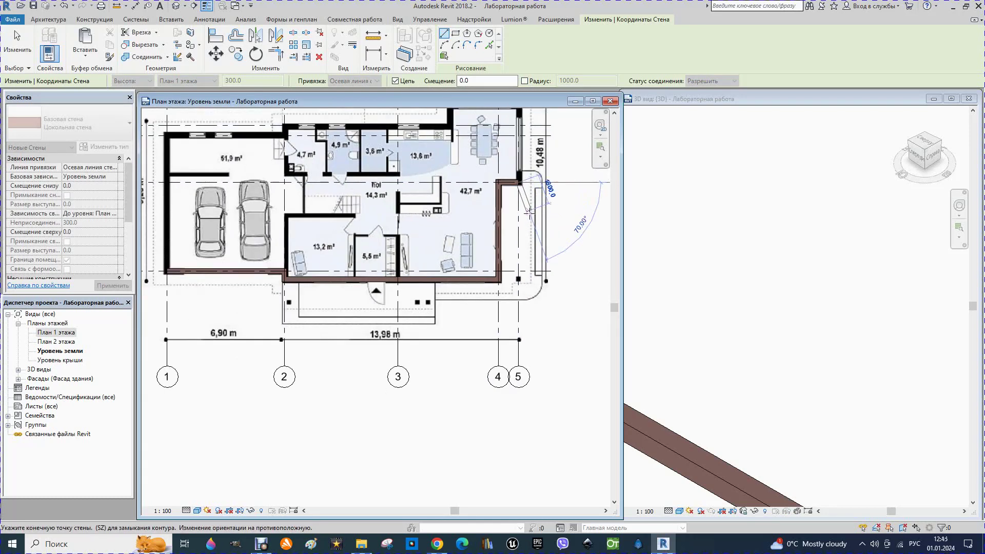
scroll(513, 167, "down", 3)
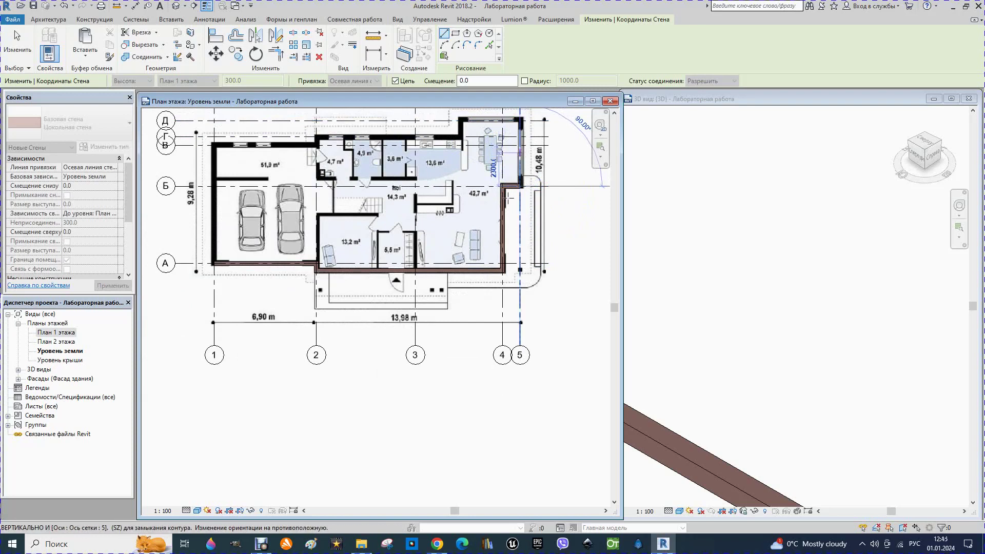
scroll(515, 128, "down", 2)
scroll(509, 148, "up", 1)
scroll(511, 163, "up", 2)
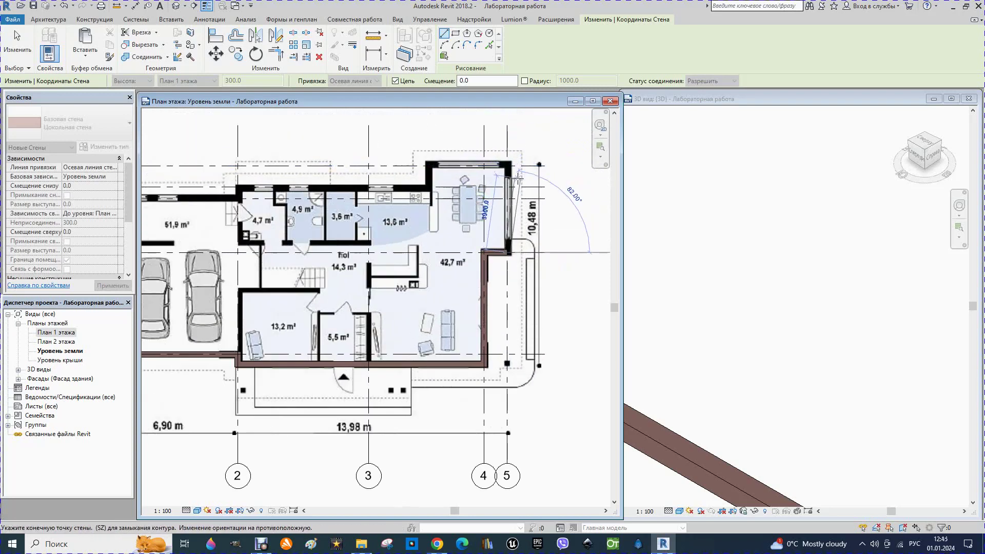
Step: Continue along the top edge (1100 drop, 9700 run) and down grid 1 to grid А
left_click(510, 164)
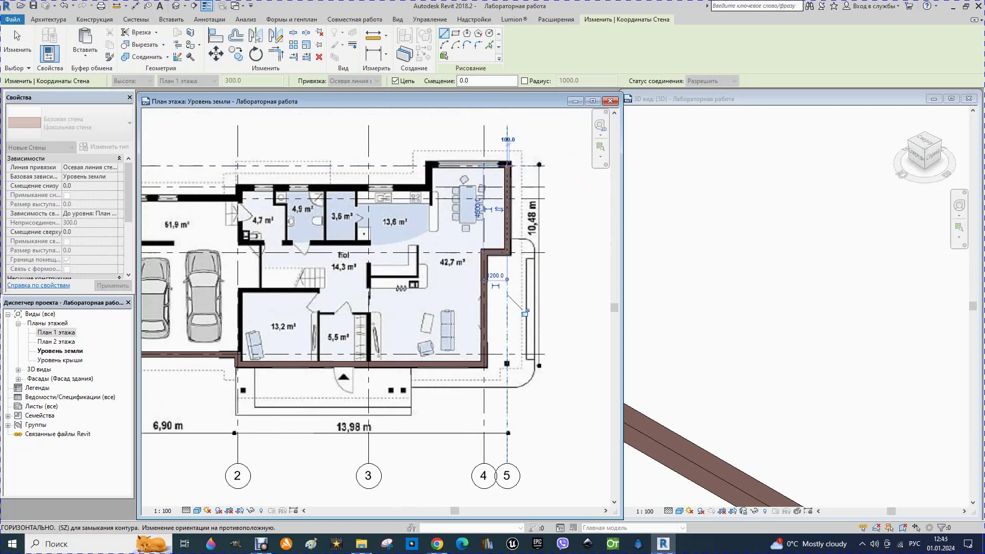
left_click(431, 164)
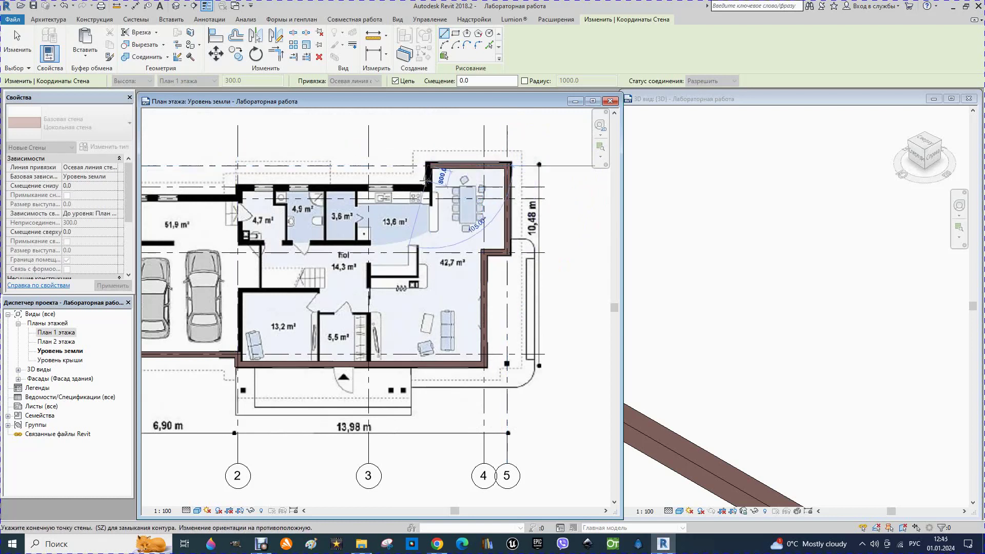
left_click(430, 187)
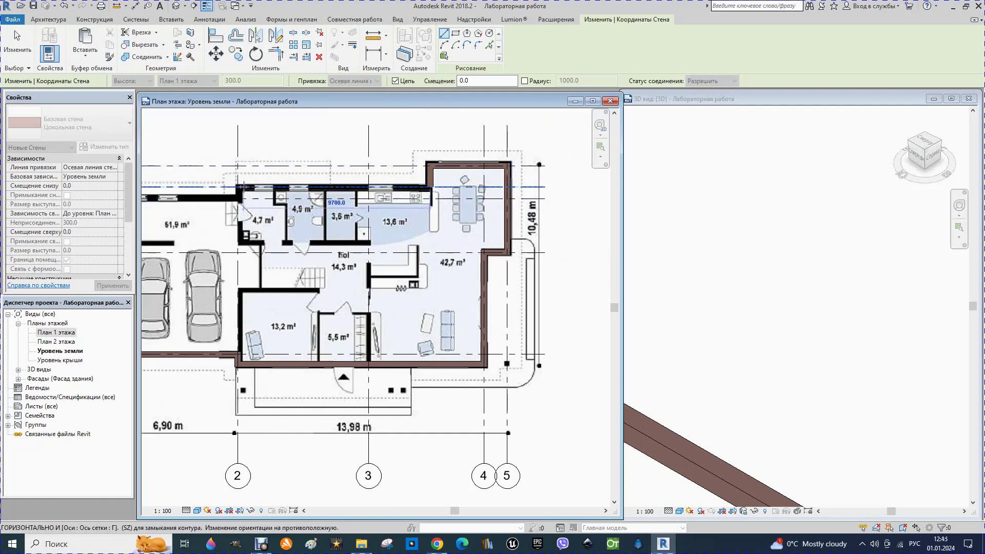
left_click(237, 188)
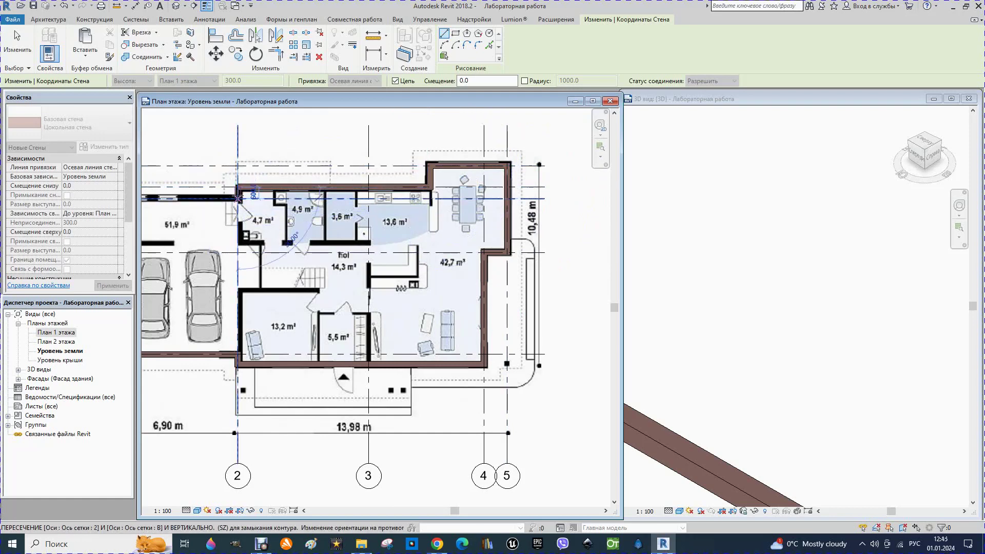
scroll(237, 198, "down", 2)
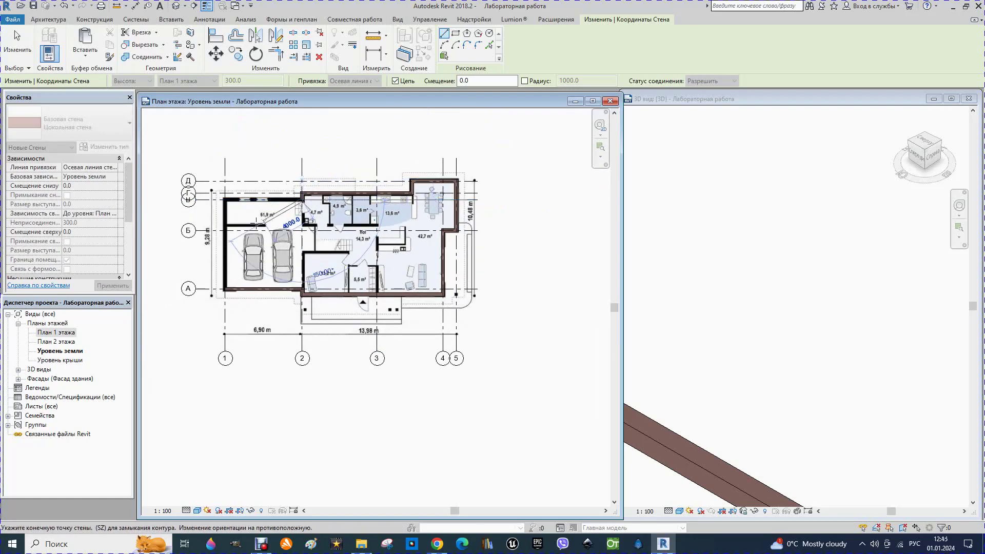
scroll(221, 197, "up", 1)
left_click(223, 197)
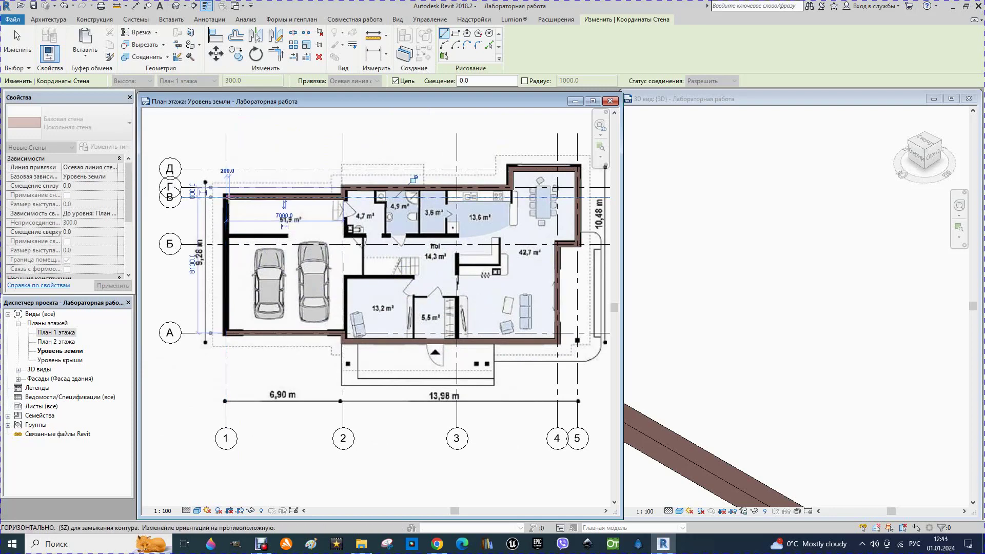
left_click(224, 333)
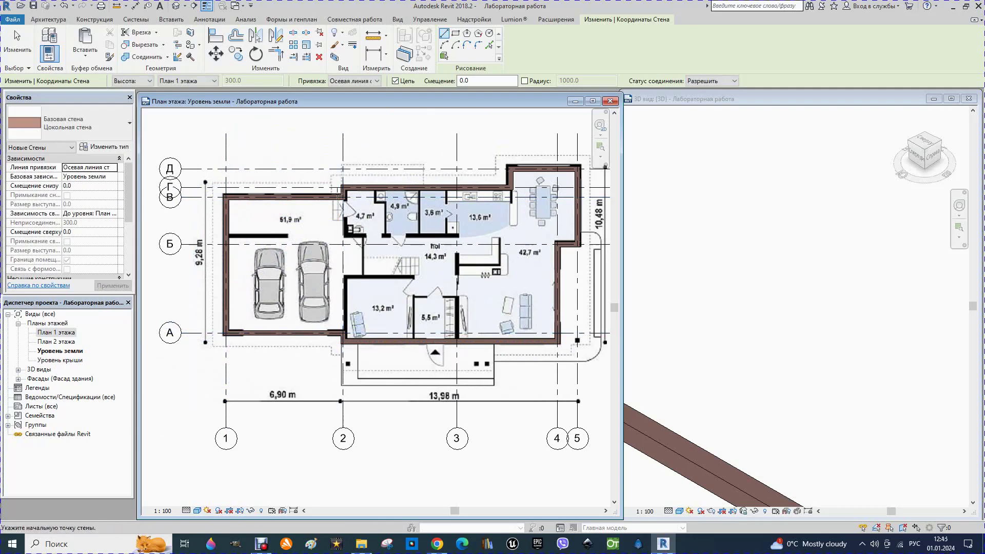
scroll(334, 245, "up", 2)
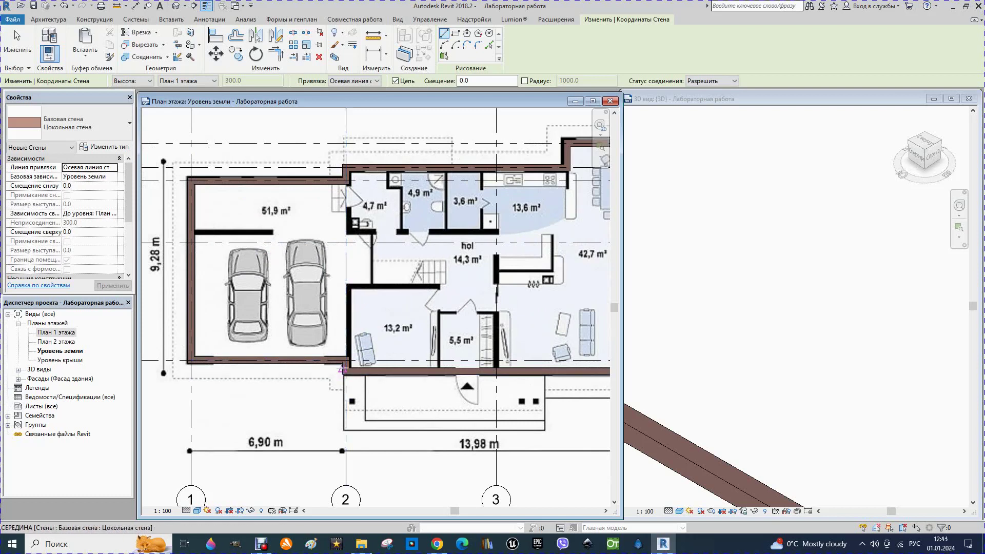
Step: Draw an interior plinth wall running up grid 2 from the garage corner
left_click(346, 365)
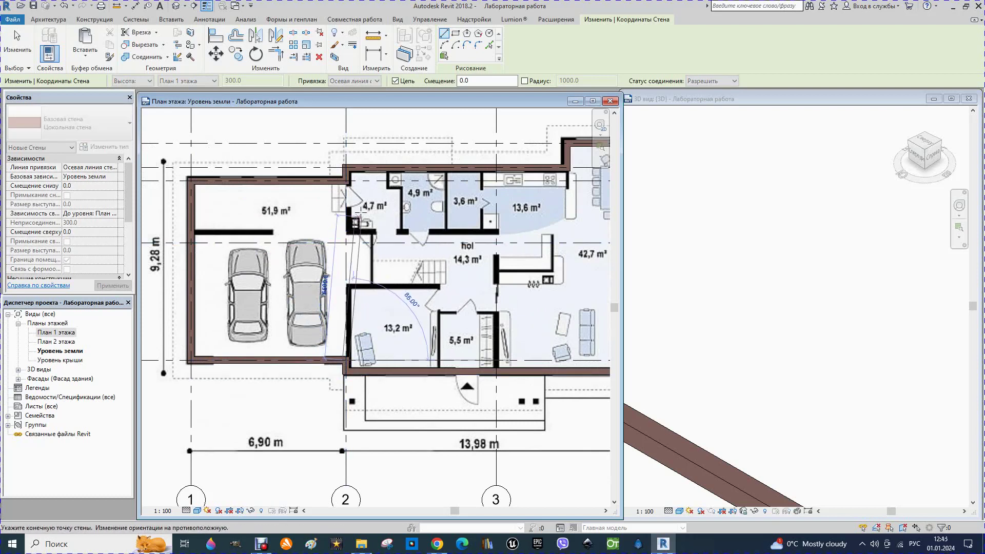
left_click(346, 184)
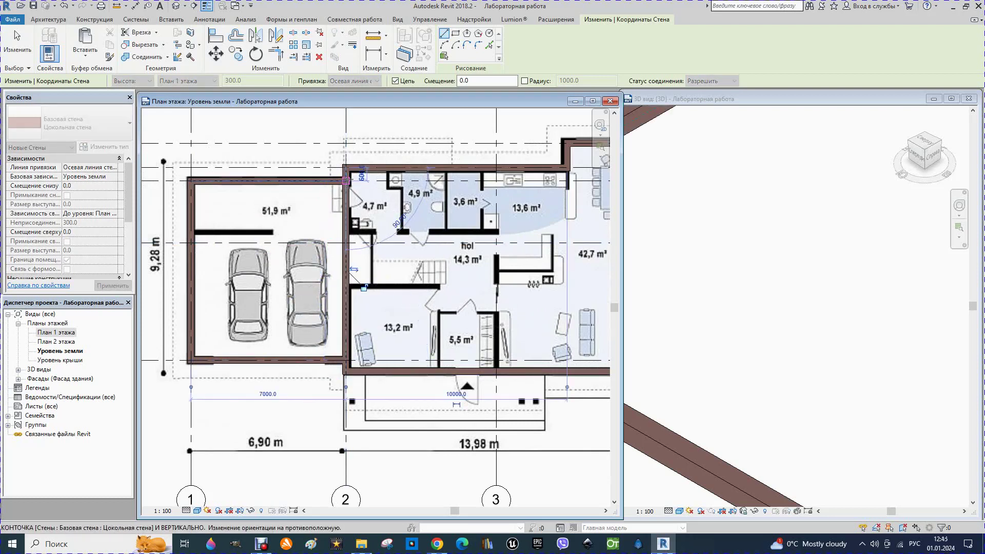
key("Escape")
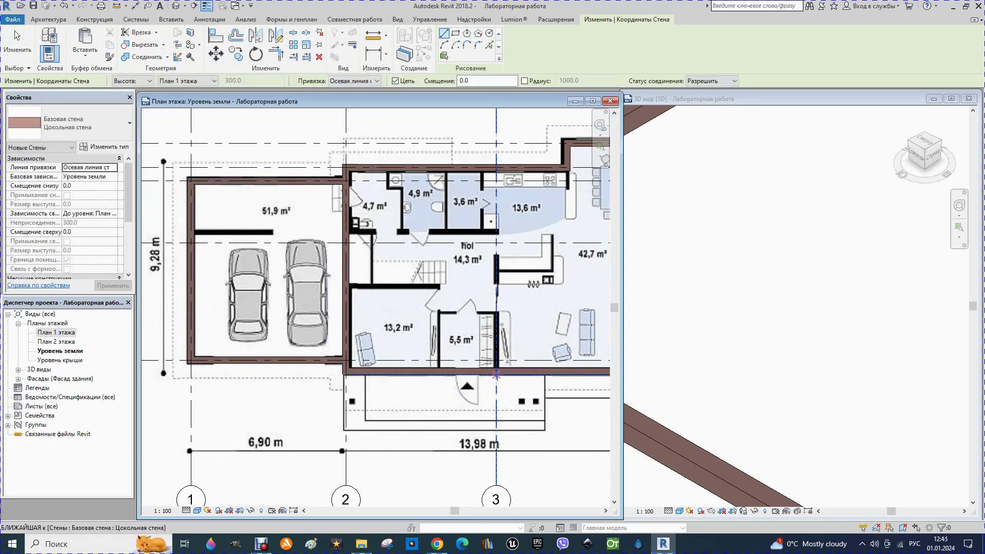
scroll(334, 303, "down", 1)
scroll(334, 302, "down", 1)
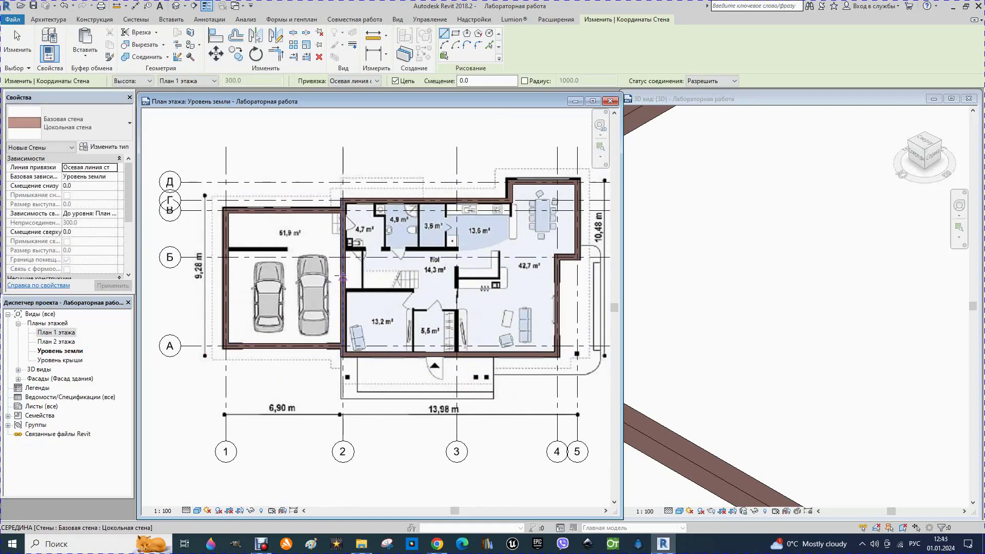
scroll(342, 250, "up", 1)
scroll(333, 249, "up", 1)
Step: Draw a wall across to grid 3, then down along grid 3
left_click(325, 249)
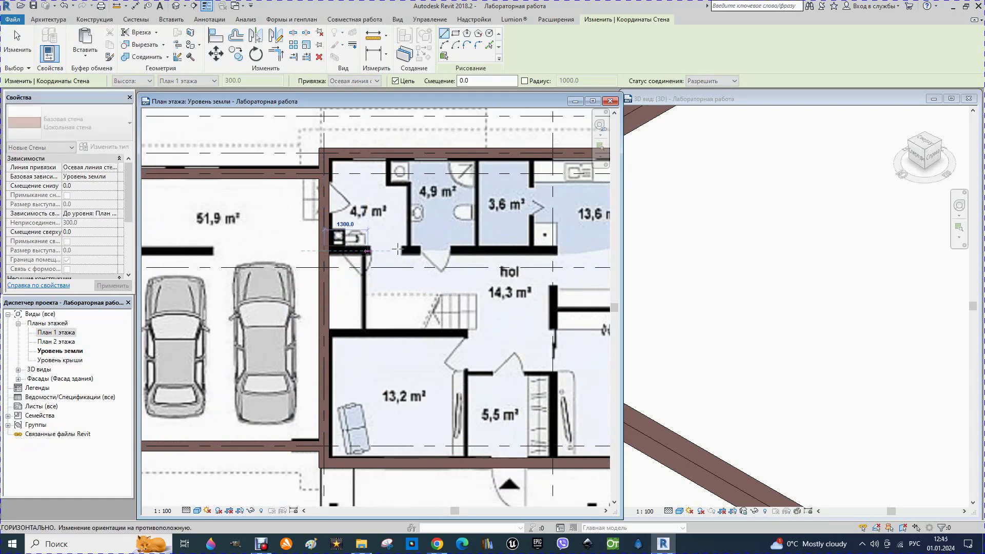
scroll(413, 250, "down", 1)
scroll(413, 250, "down", 1)
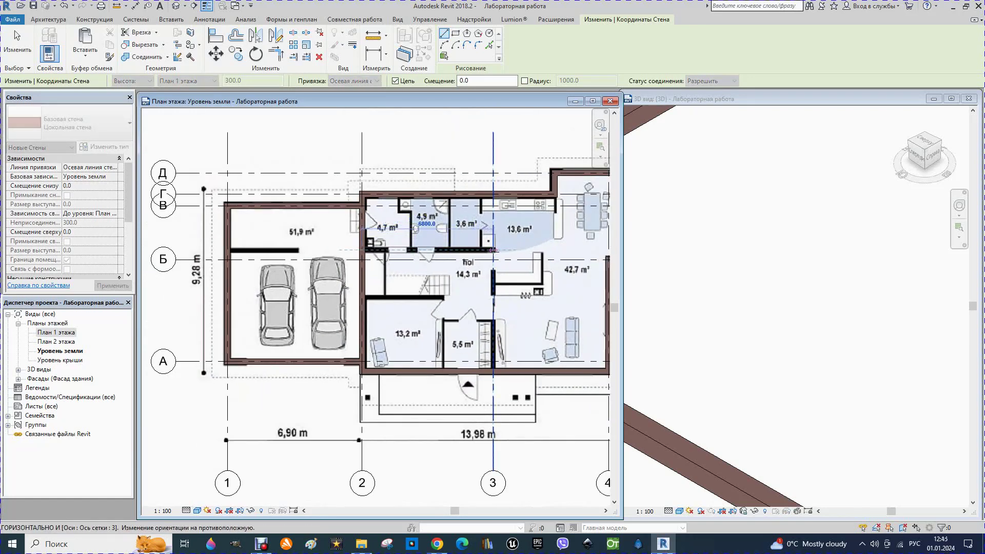
left_click(492, 252)
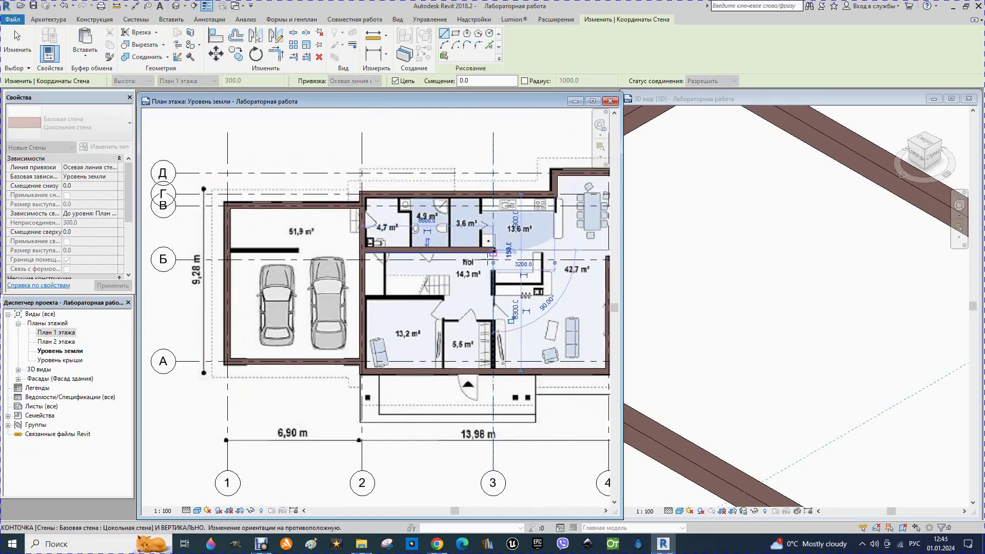
left_click(492, 370)
key("Escape")
scroll(336, 274, "down", 1)
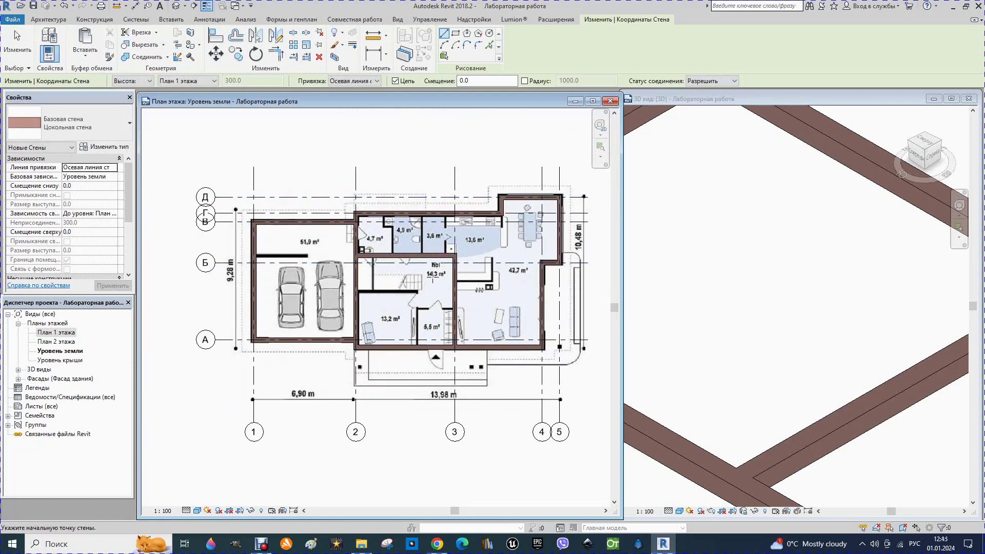
scroll(256, 264, "up", 1)
scroll(256, 264, "up", 1)
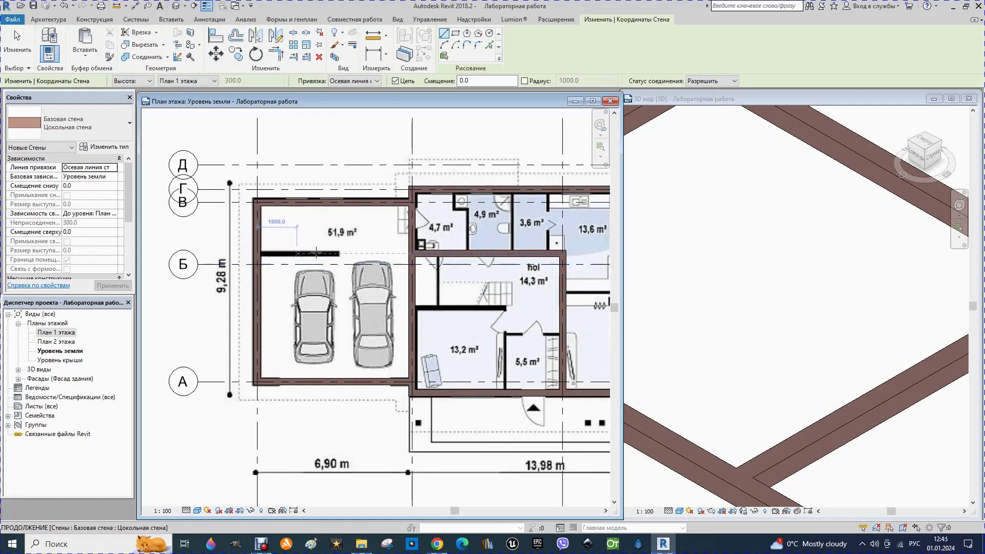
Step: Draw a wall across the garage along grid Б and exit the wall tool
left_click(412, 253)
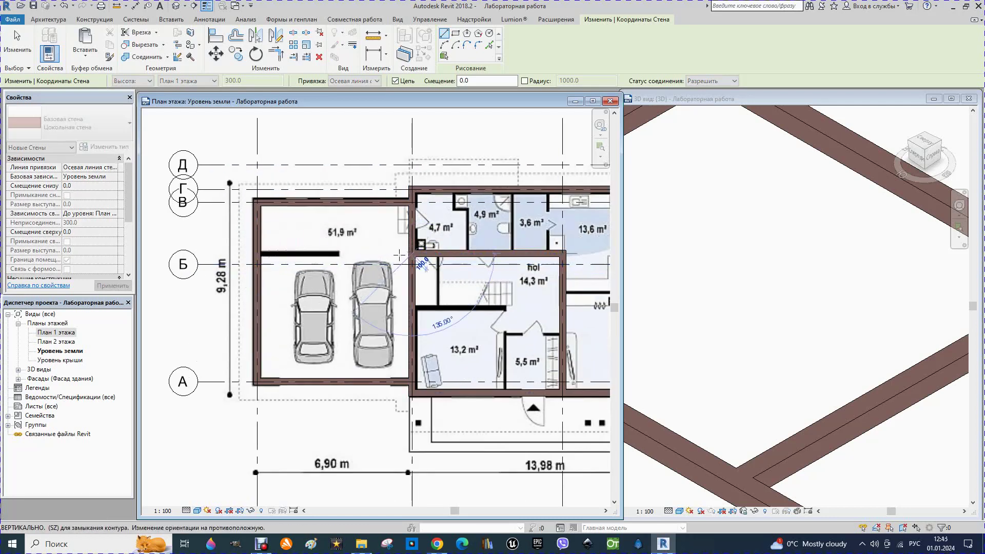
left_click(257, 253)
scroll(332, 253, "down", 2)
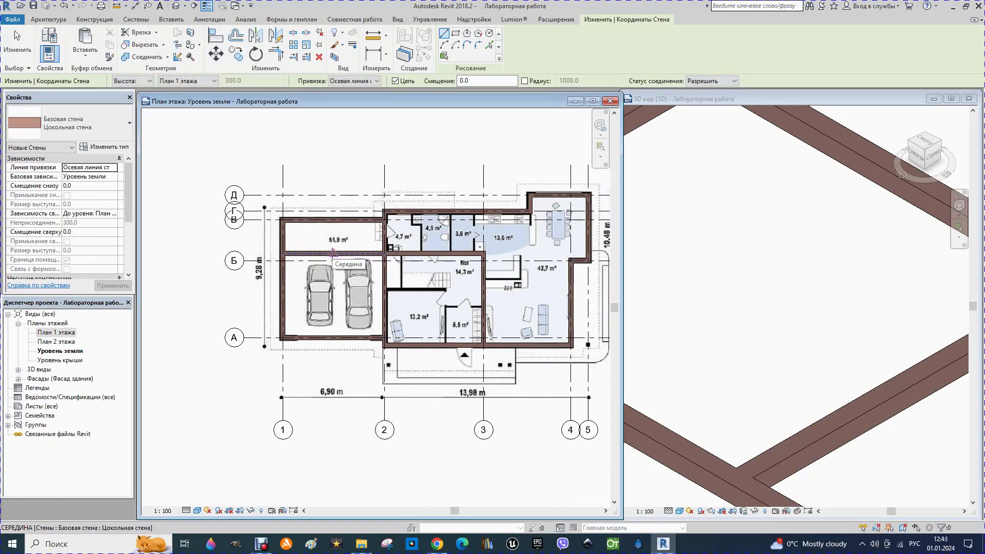
key("Escape")
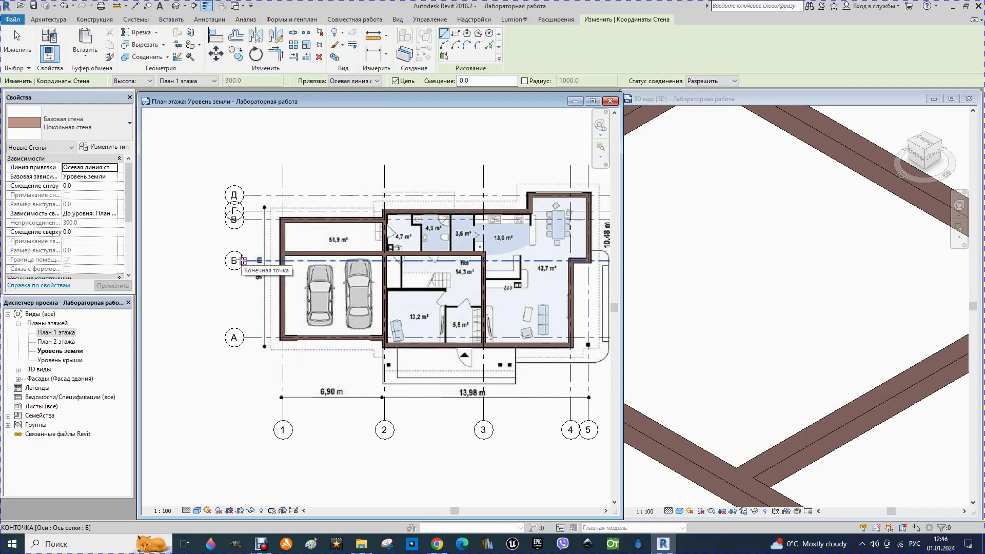
key("Escape")
key("Escape")
Step: Drag the raster image up clear of the walls and deselect it
scroll(285, 230, "down", 1)
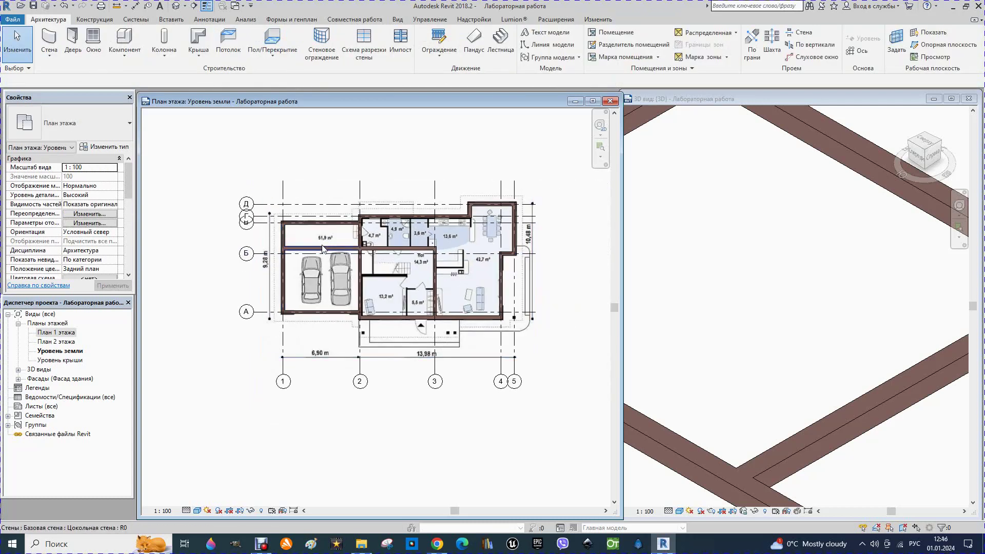
left_click_drag(323, 250, 308, 76)
scroll(352, 378, "down", 1)
scroll(351, 378, "down", 1)
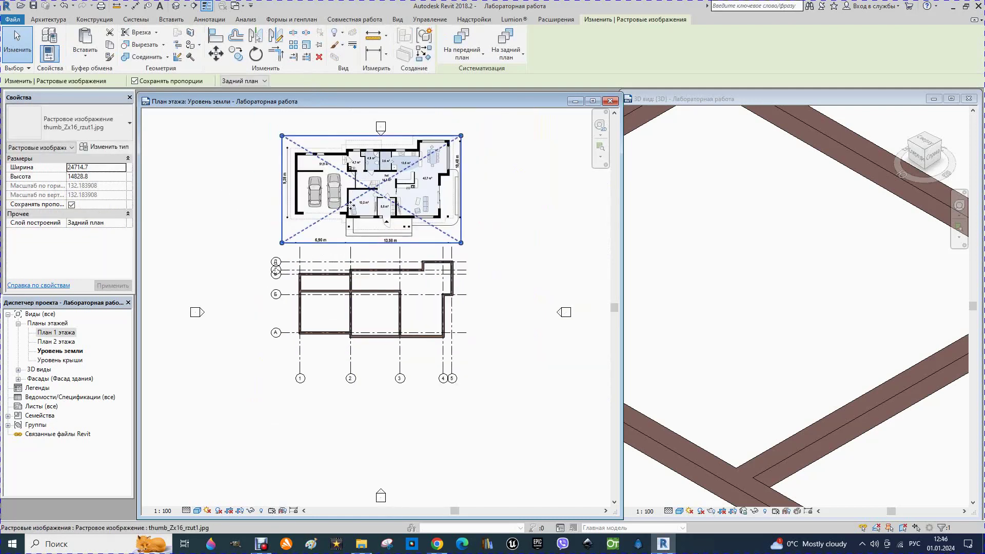
left_click_drag(351, 207, 356, 197)
left_click(305, 419)
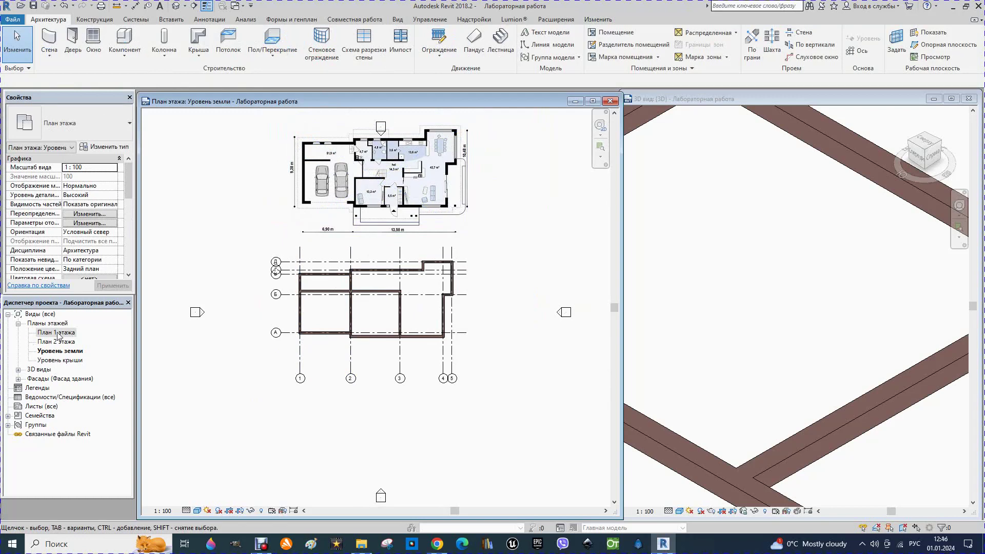
Step: Open the План 1 этажа view and size its window beside the 3D view
double_click(58, 332)
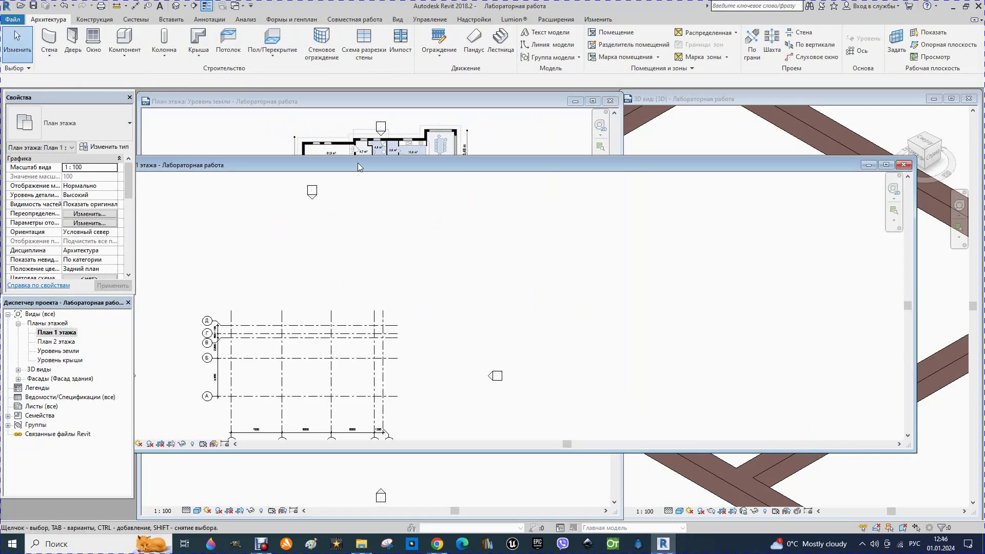
left_click_drag(358, 165, 430, 99)
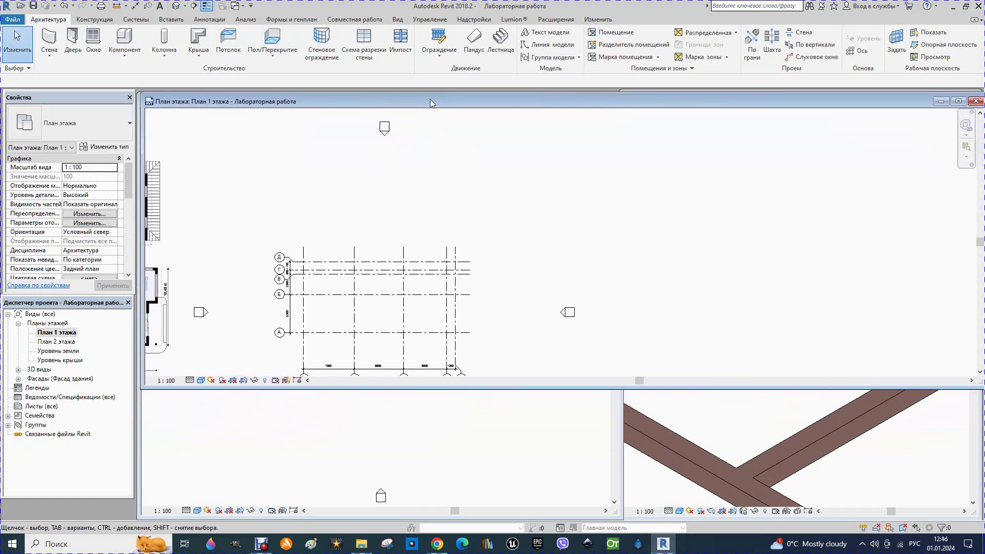
left_click_drag(867, 105, 842, 104)
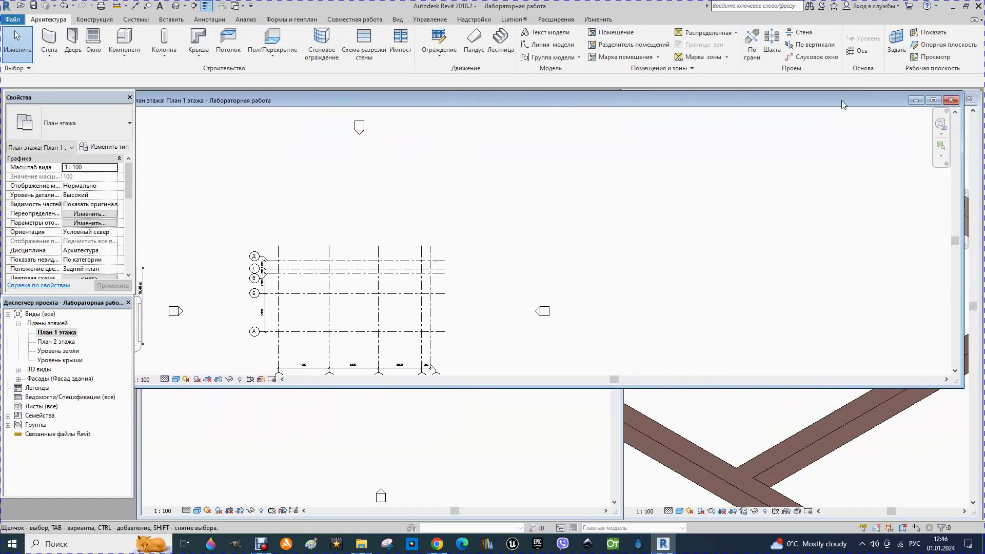
left_click_drag(960, 222, 652, 222)
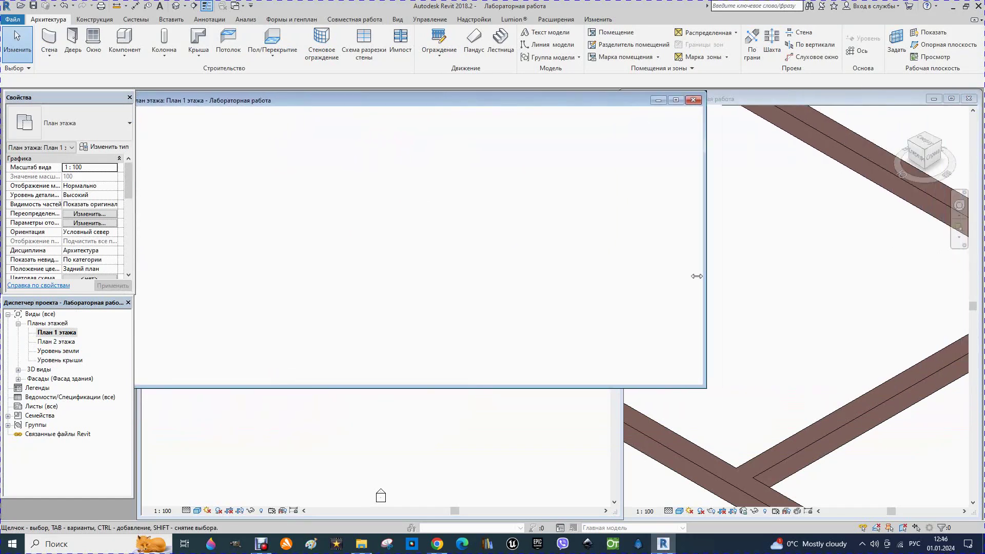
mouse_move(402, 99)
left_mouse_down()
mouse_move(439, 107)
mouse_move(424, 97)
left_mouse_up()
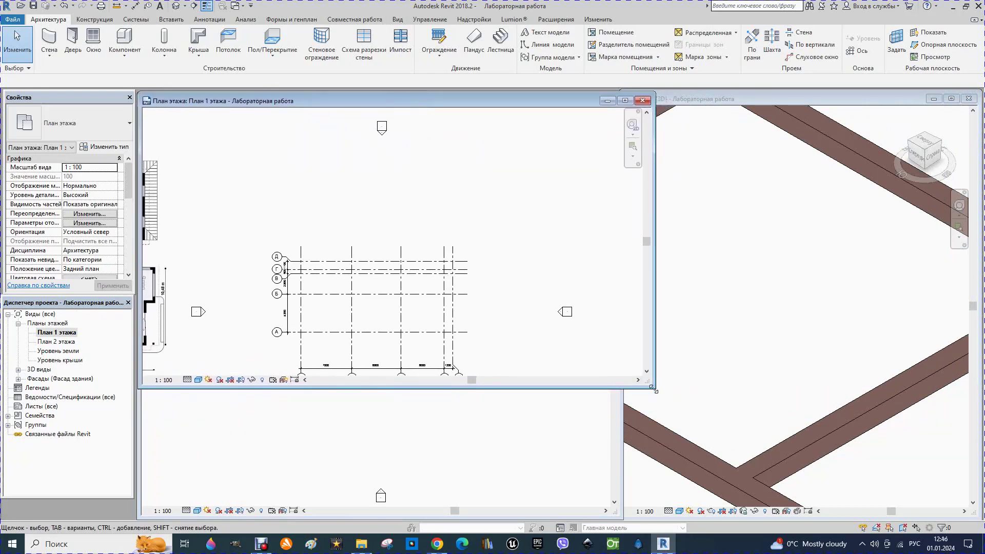
left_click_drag(652, 388, 622, 518)
scroll(365, 327, "down", 1)
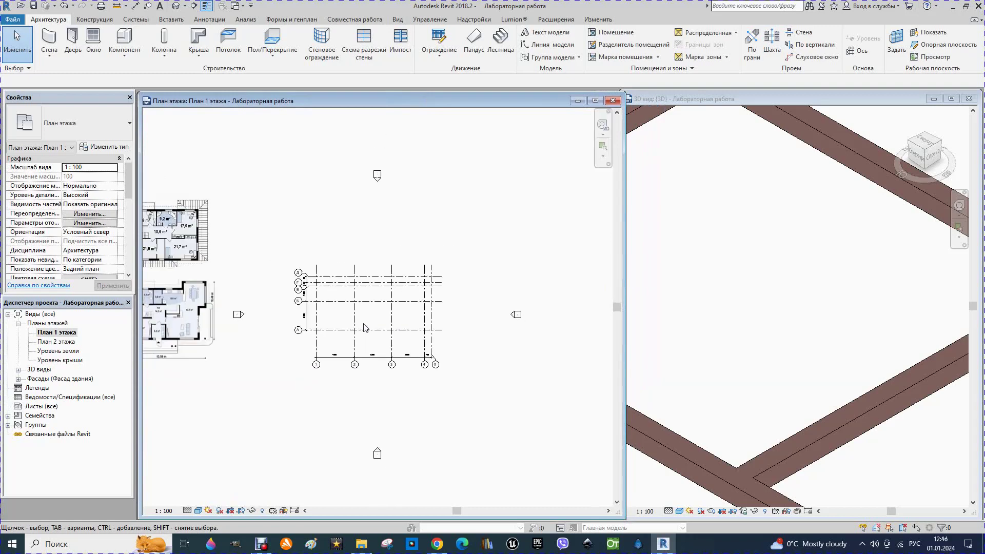
scroll(339, 349, "up", 1)
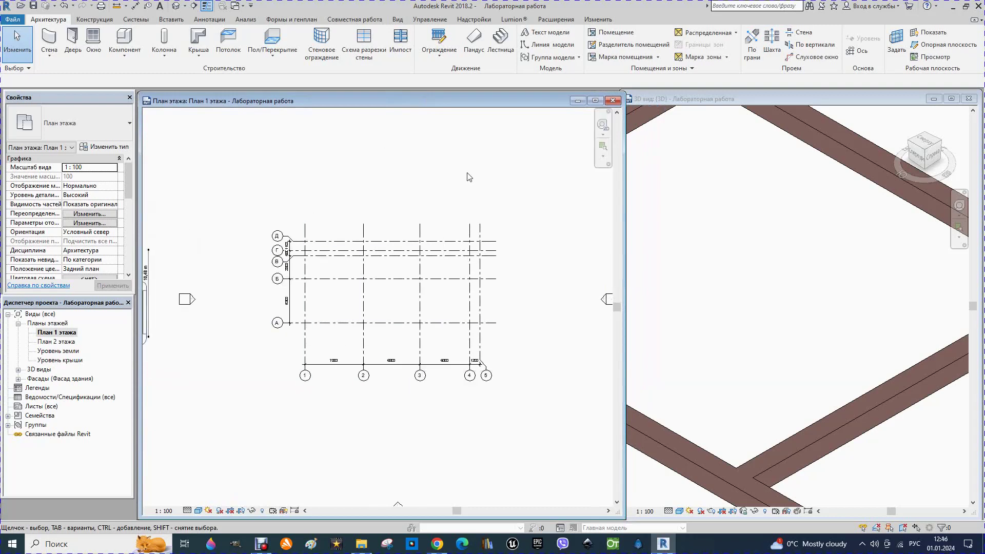
scroll(885, 328, "down", 1)
scroll(877, 320, "down", 2)
scroll(859, 308, "down", 1)
scroll(857, 304, "down", 1)
scroll(857, 304, "down", 1)
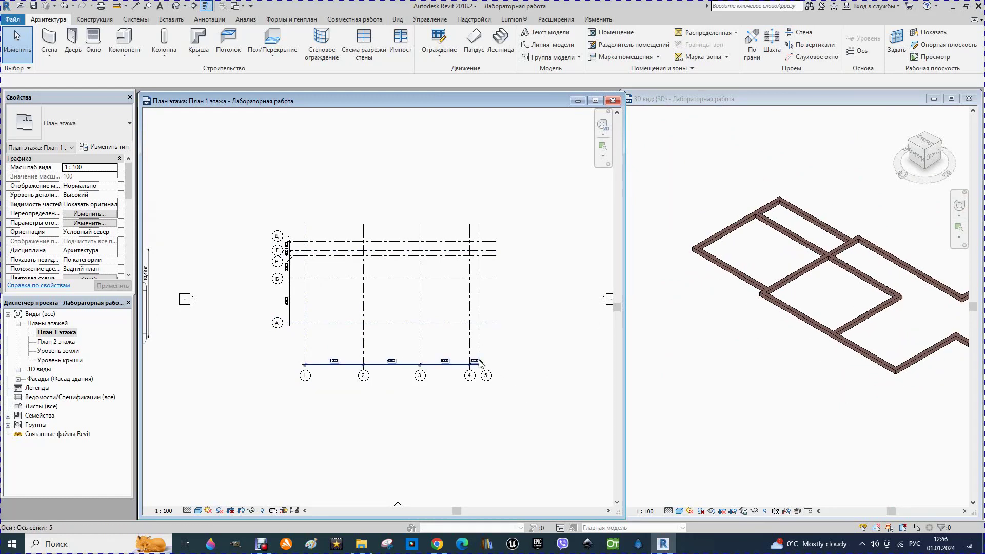
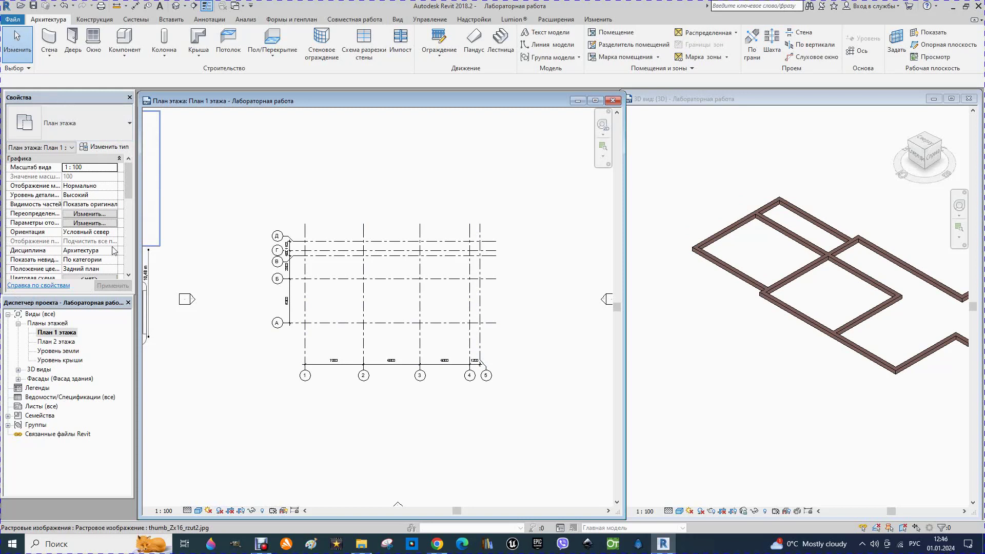
Step: Set the first-floor plan's underlay base level to Уровень земли and apply it
left_click(125, 193)
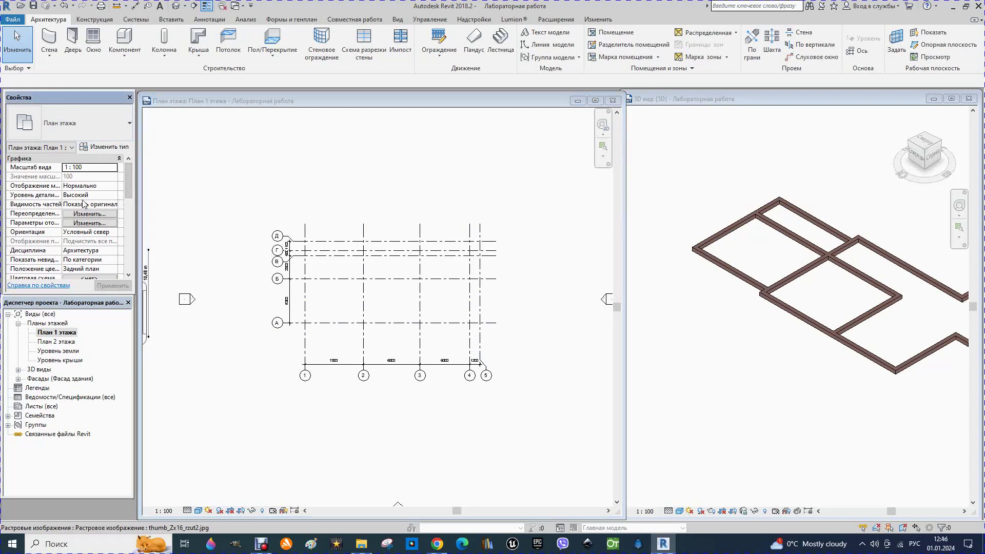
scroll(84, 203, "down", 2)
scroll(84, 204, "down", 2)
scroll(84, 204, "down", 2)
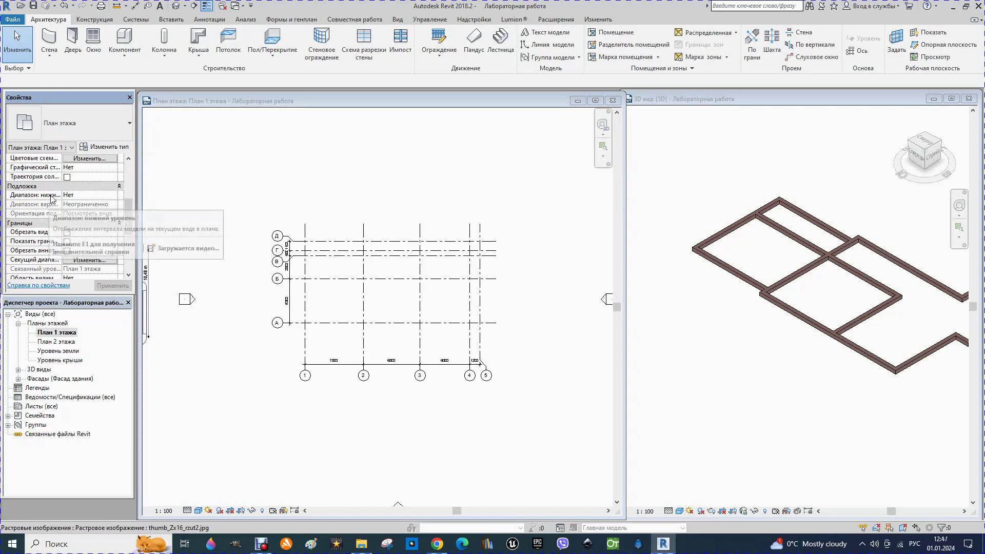
left_click(115, 198)
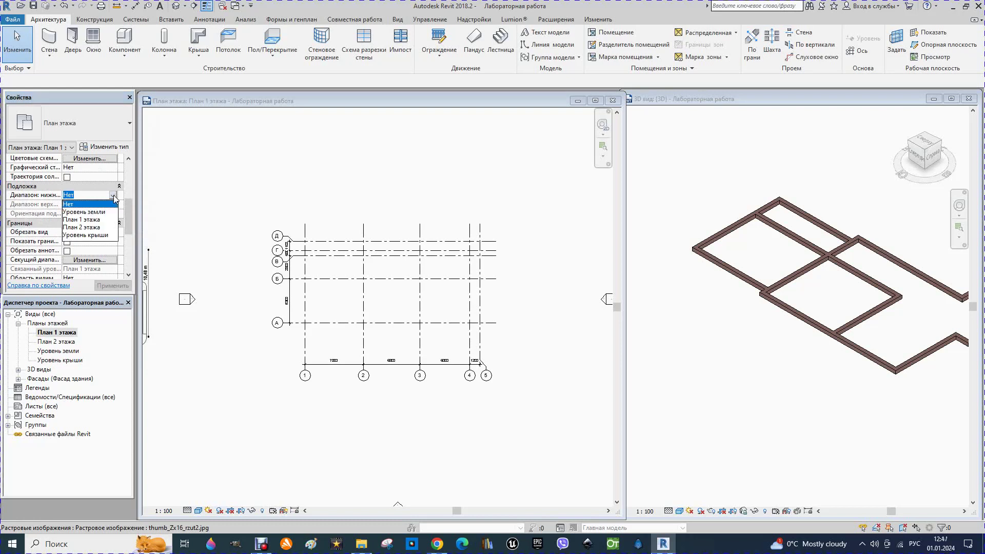
left_click(88, 213)
left_click(113, 286)
scroll(322, 321, "up", 2)
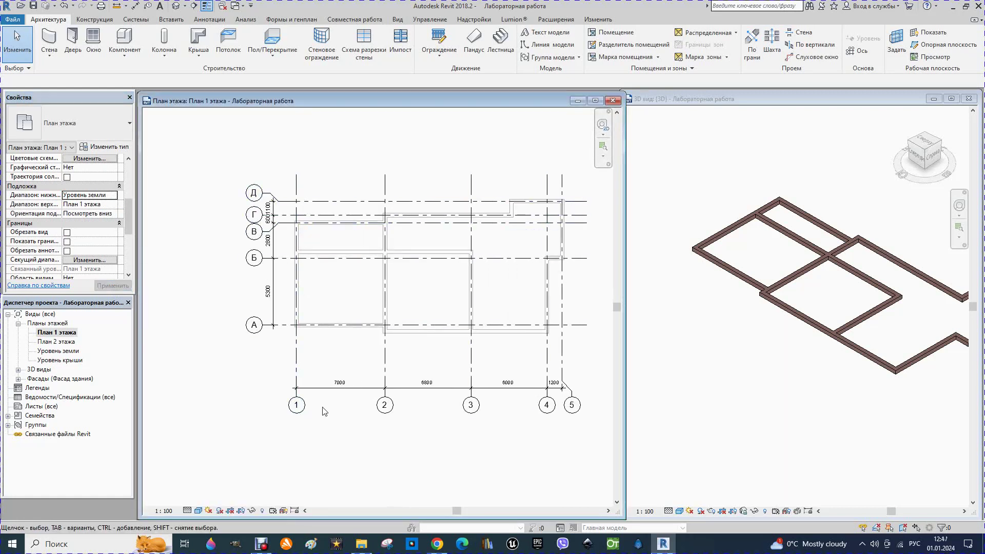
Step: Move the thumb_Zx16_rzut1.jpg plan image so the garage sits just above the grid
scroll(251, 322, "down", 1)
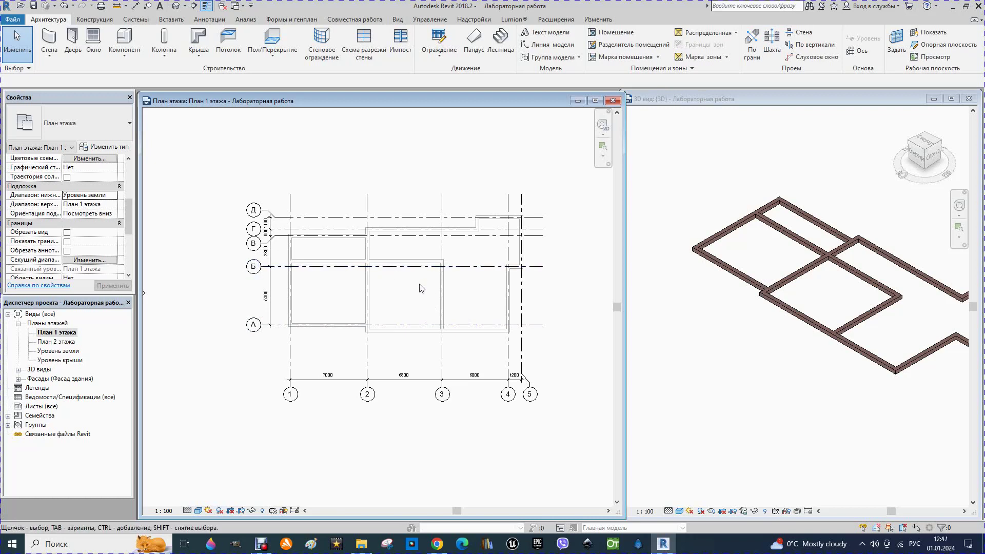
scroll(317, 315, "down", 1)
scroll(319, 314, "down", 1)
scroll(341, 310, "down", 1)
scroll(342, 311, "down", 1)
scroll(341, 312, "down", 1)
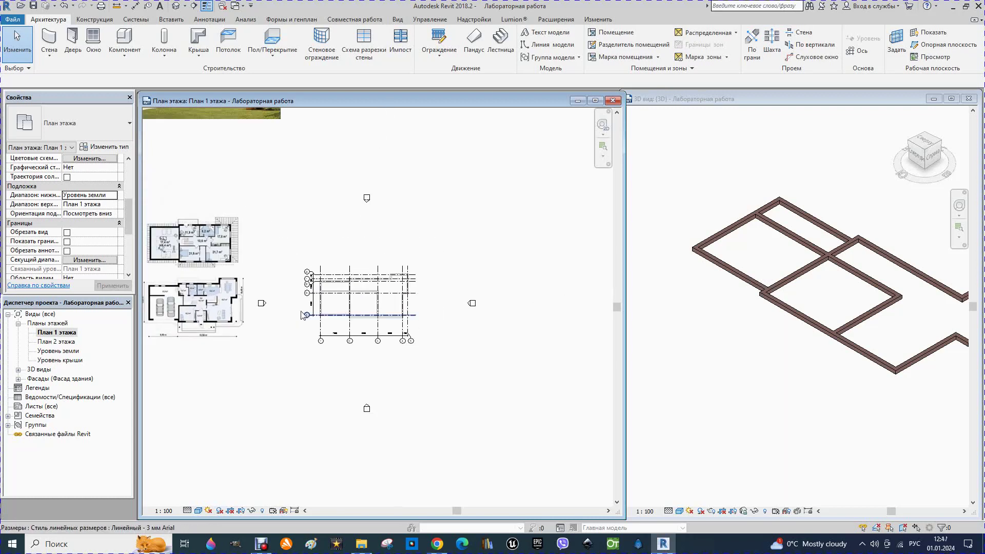
mouse_move(178, 310)
left_mouse_down()
mouse_move(254, 291)
mouse_move(351, 228)
left_mouse_up()
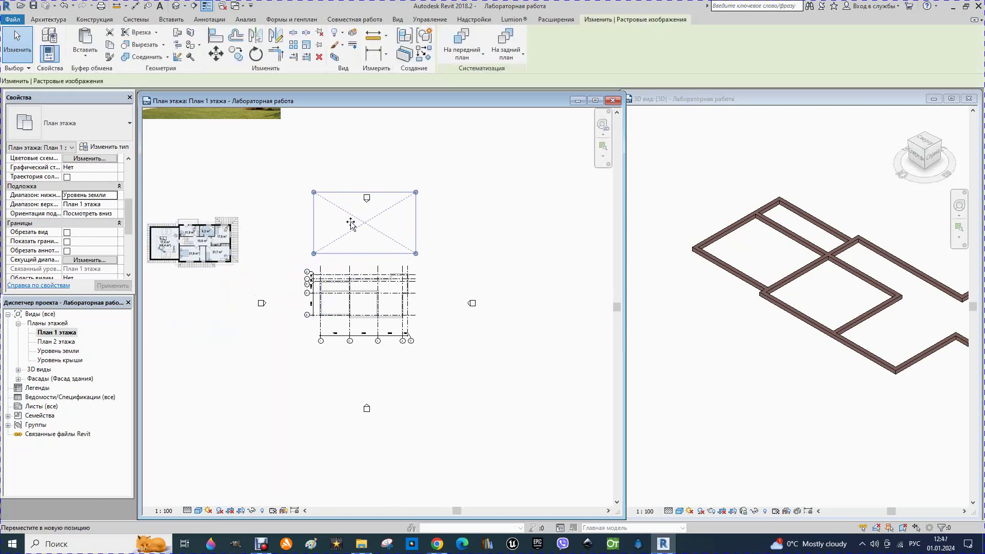
scroll(363, 246, "up", 2)
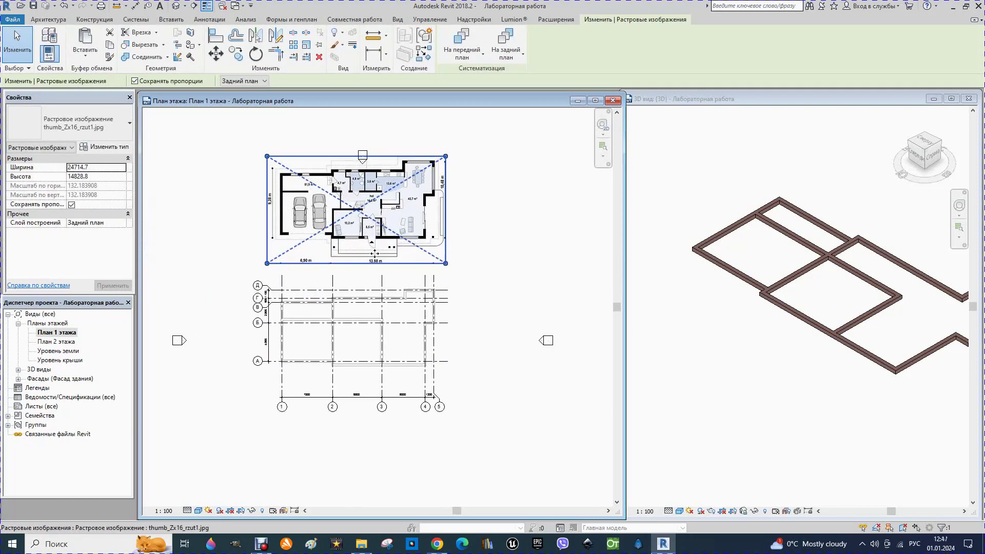
scroll(347, 439, "up", 1)
scroll(341, 433, "down", 1)
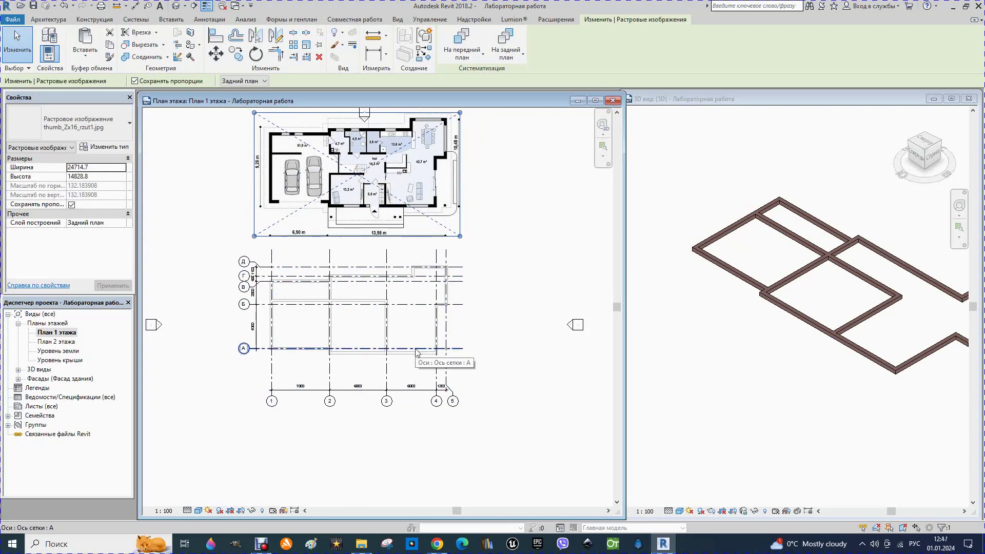
Step: Start the architectural Wall tool, dismissing the save reminder without saving
left_click(45, 21)
left_click(49, 55)
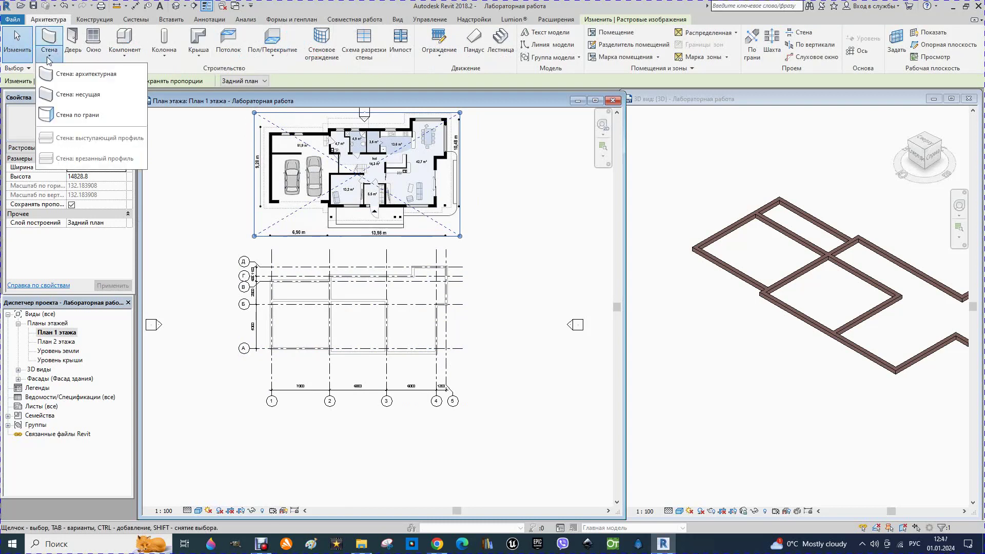
left_click(66, 76)
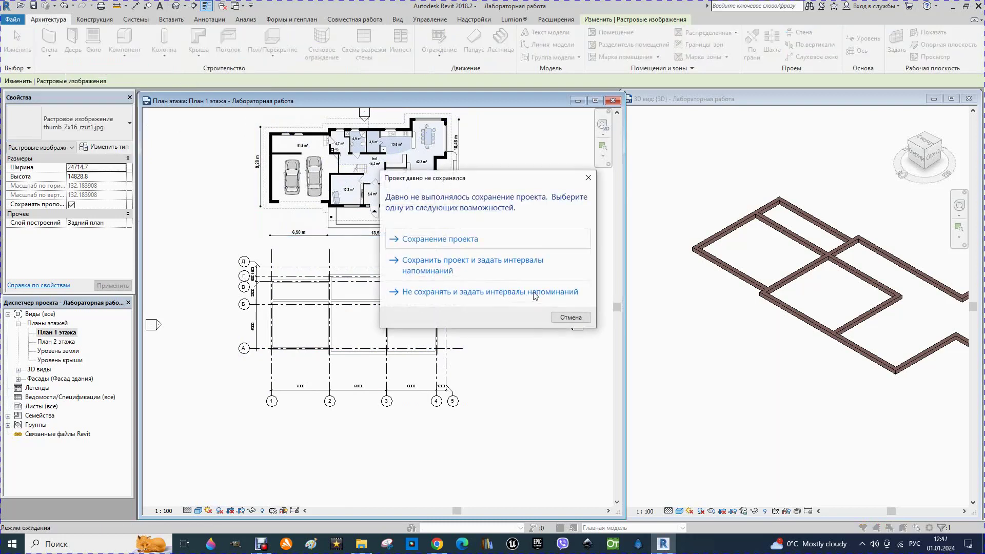
left_click(570, 321)
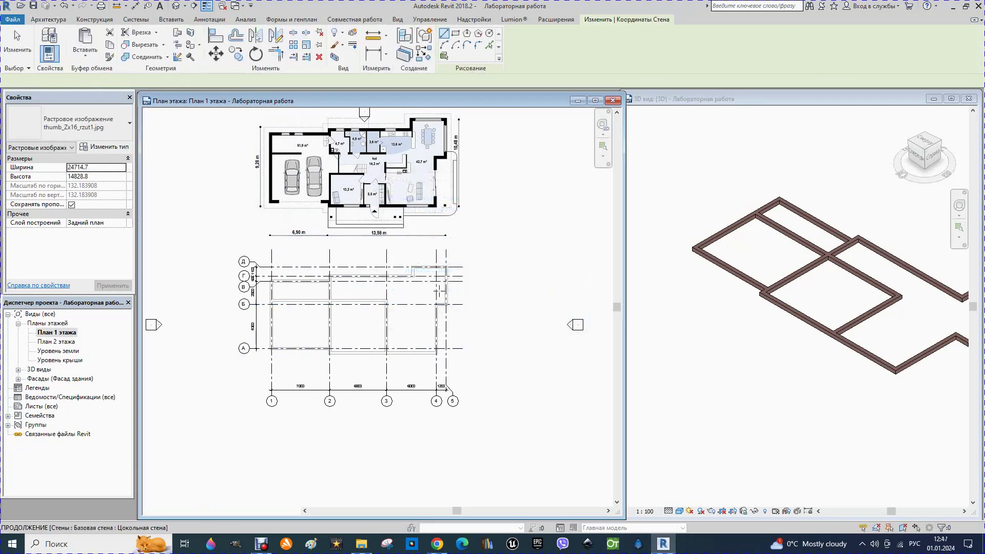
Step: Set the wall type to Основная стена with height up to Уровень крыши
left_click(125, 129)
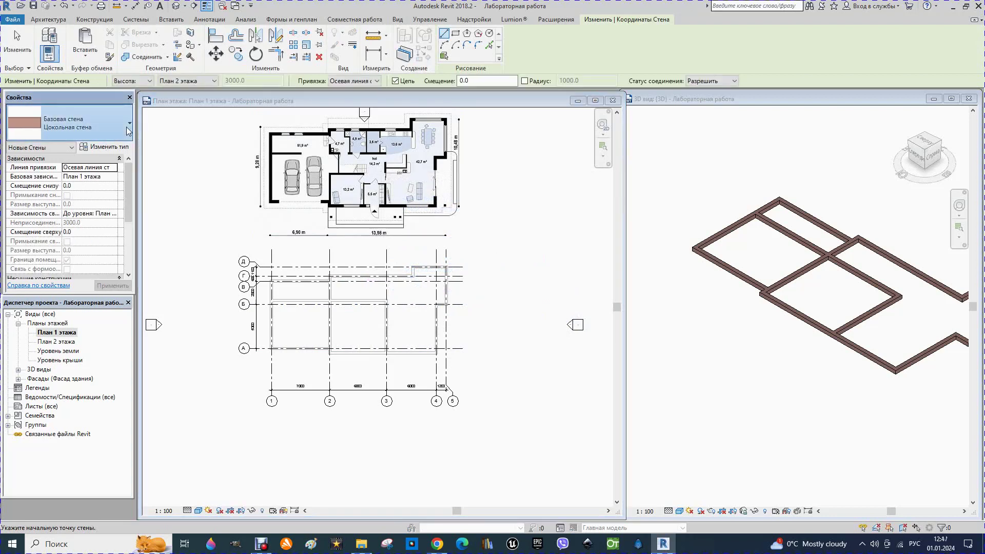
scroll(118, 223, "up", 1)
scroll(117, 223, "up", 1)
scroll(118, 223, "up", 1)
scroll(118, 223, "up", 1)
scroll(119, 224, "up", 1)
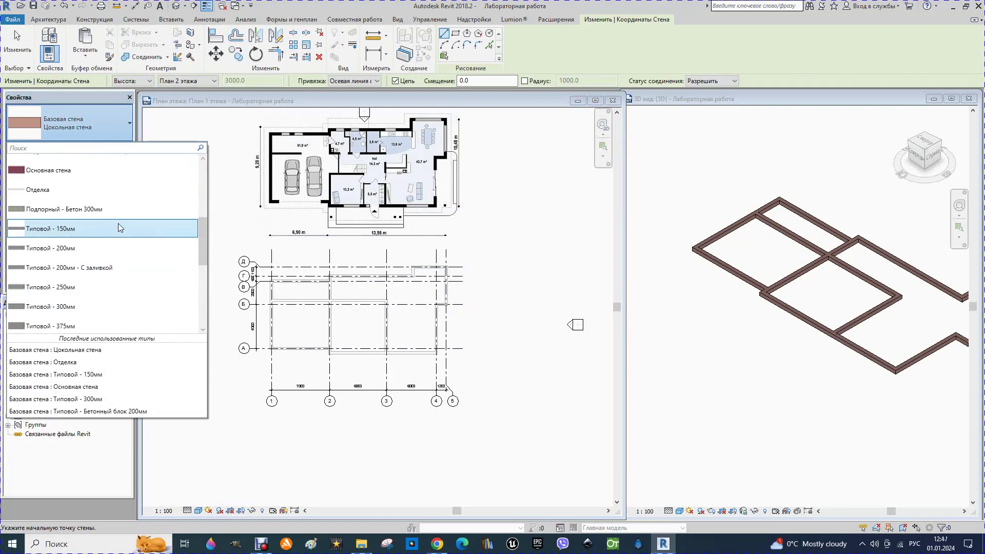
left_click(61, 177)
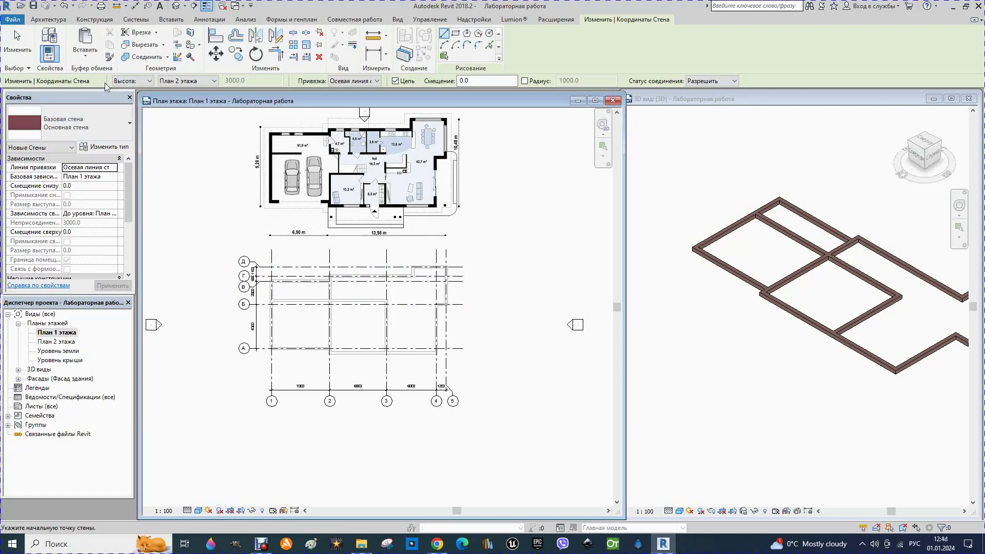
left_click(214, 81)
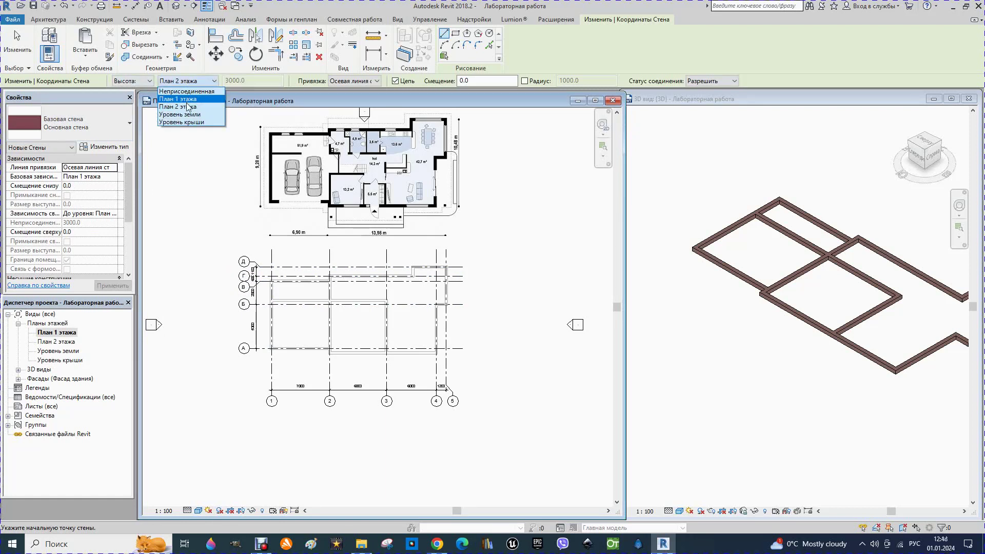
left_click(187, 123)
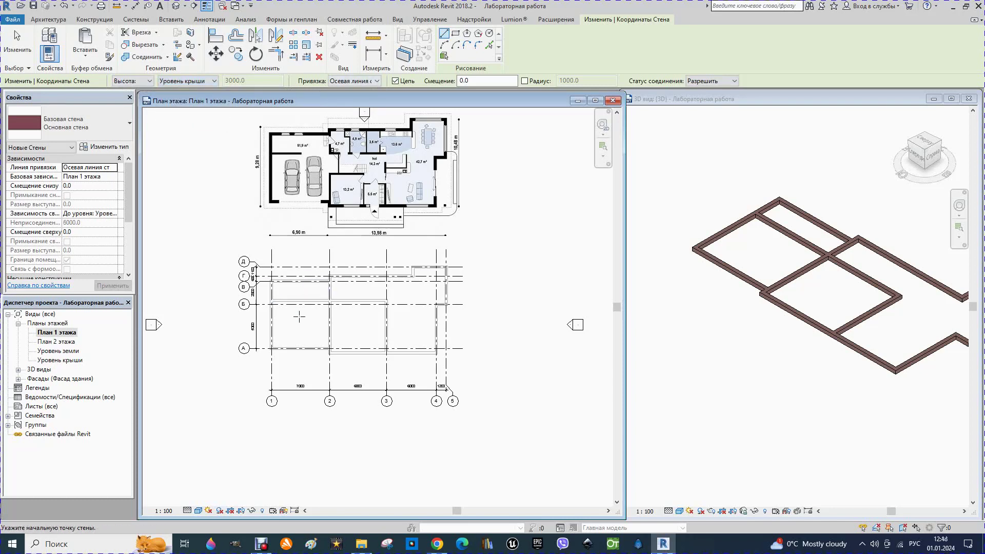
scroll(299, 317, "up", 3)
Step: Draw the first wall from axis 1 near line В to axis 2, with a short jog up
scroll(270, 297, "up", 1)
left_click(249, 386)
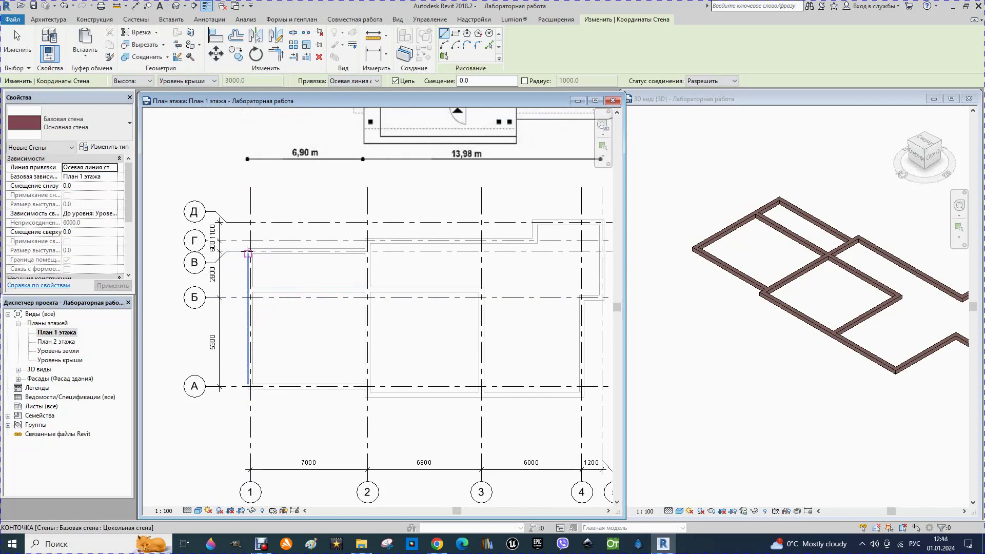
left_click(251, 251)
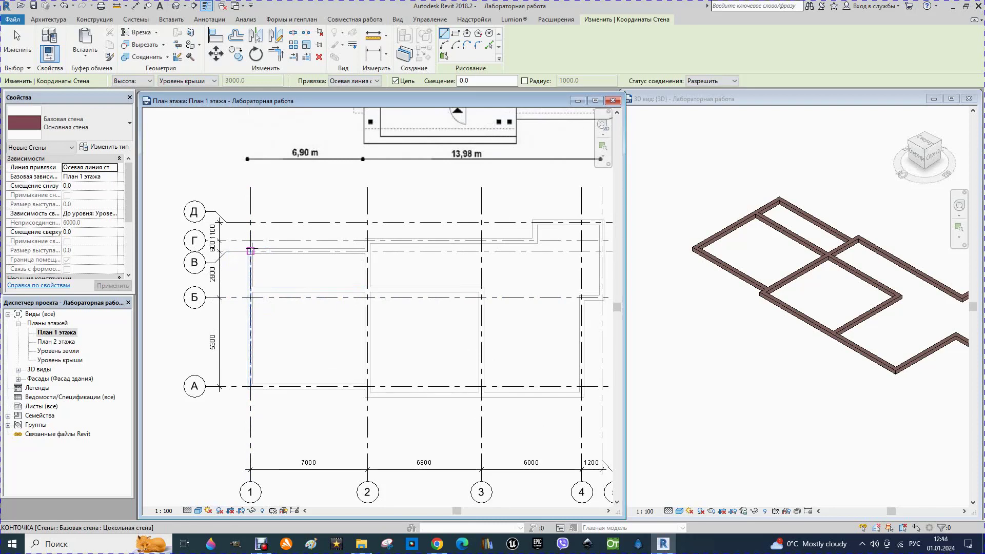
scroll(309, 251, "down", 1)
scroll(309, 252, "down", 1)
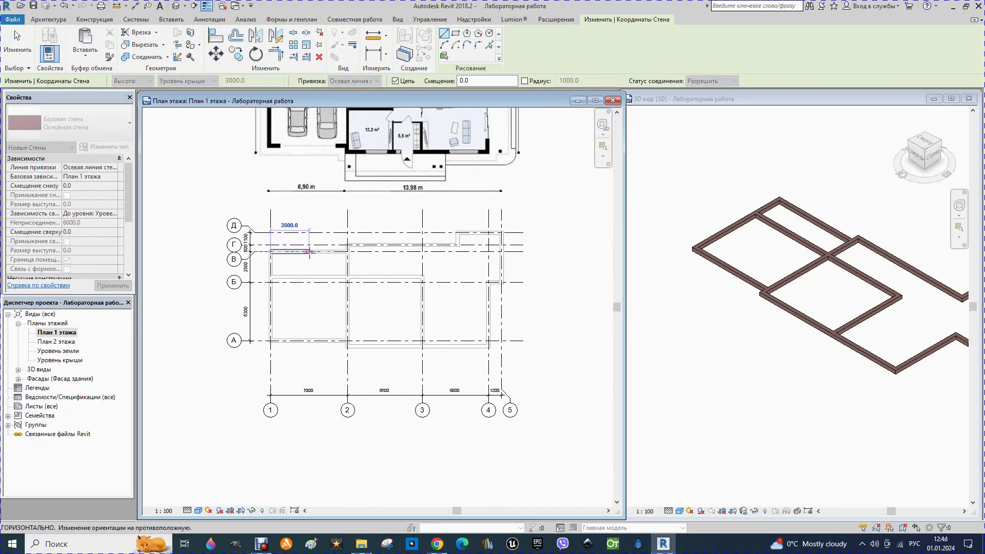
scroll(461, 248, "up", 1)
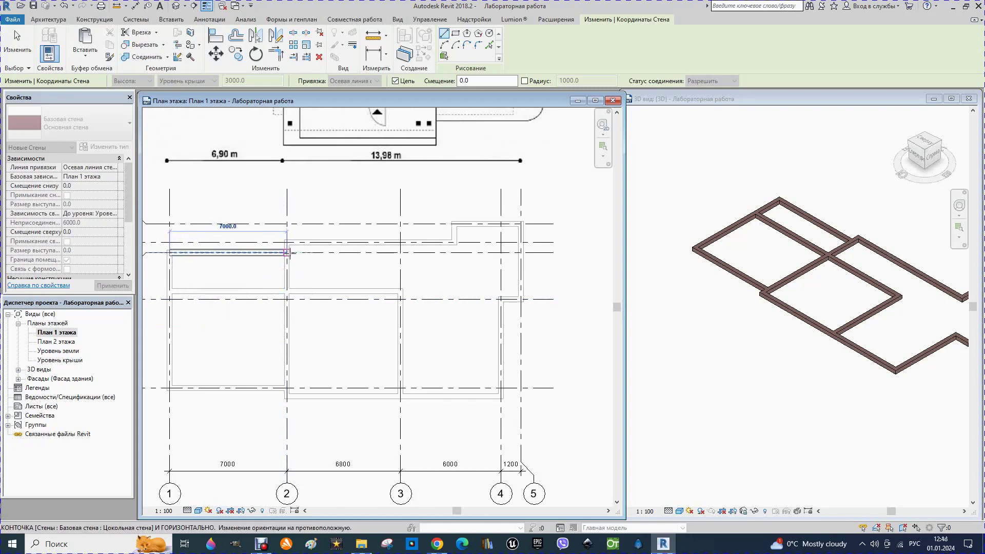
left_click(287, 252)
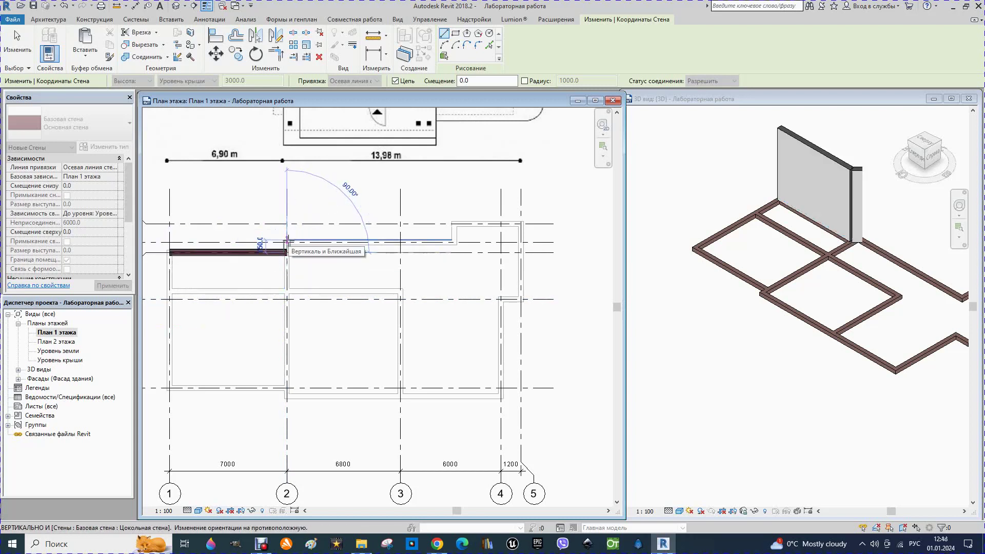
scroll(288, 239, "up", 2)
left_click(281, 245)
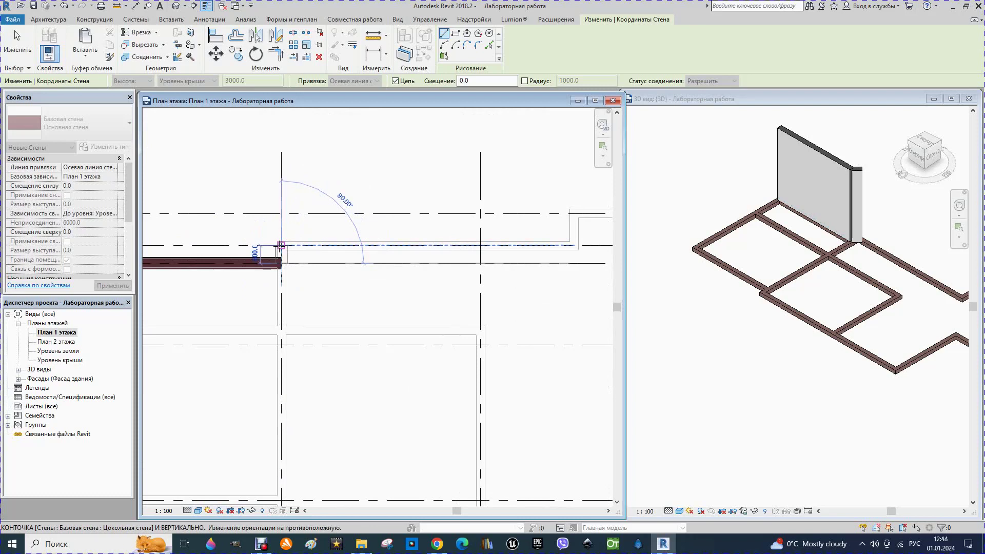
scroll(344, 250, "down", 2)
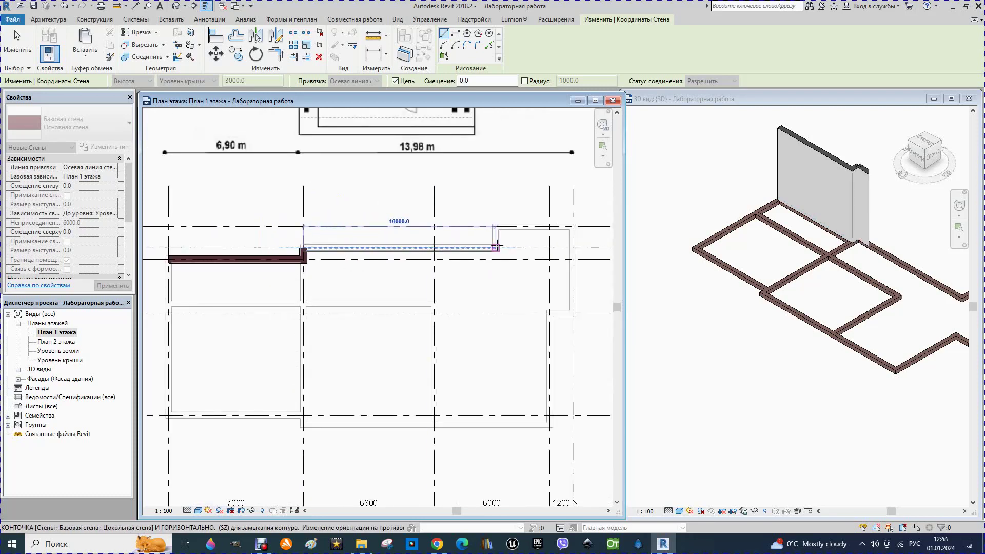
Step: Continue the wall toward axis 4 with a jog up, then across to axis 5
left_click(498, 247)
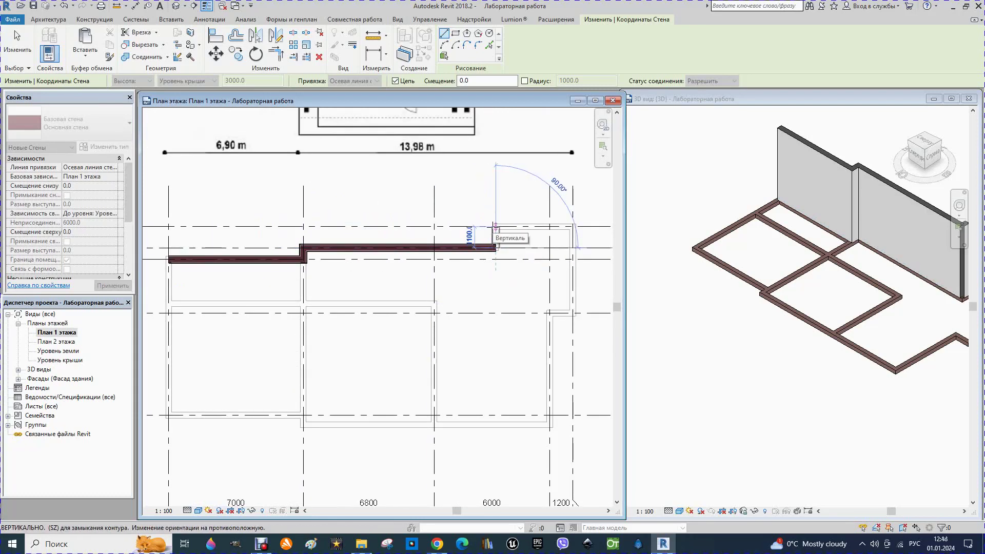
left_click(495, 226)
left_click(573, 226)
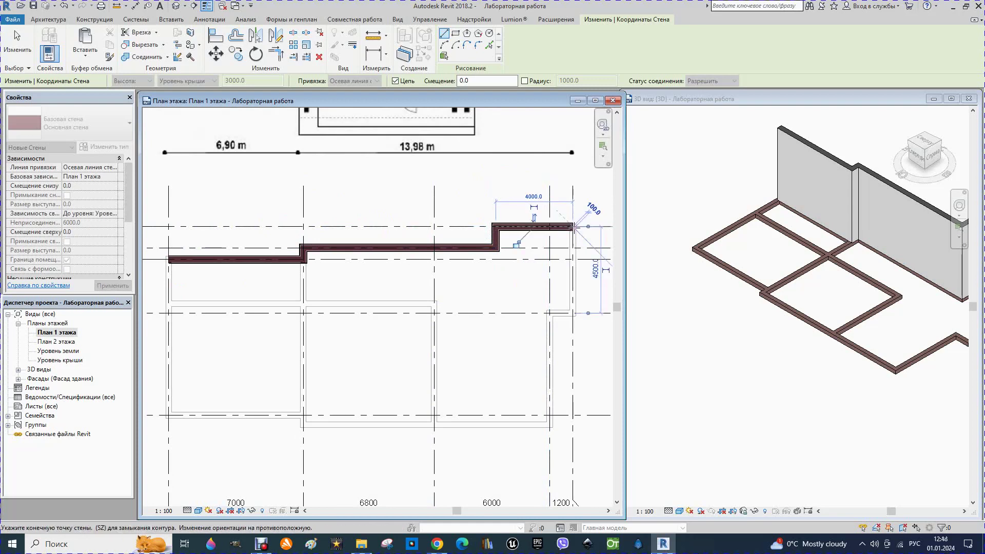
scroll(574, 228, "down", 2)
scroll(580, 241, "up", 1)
scroll(577, 246, "up", 2)
scroll(568, 288, "up", 1)
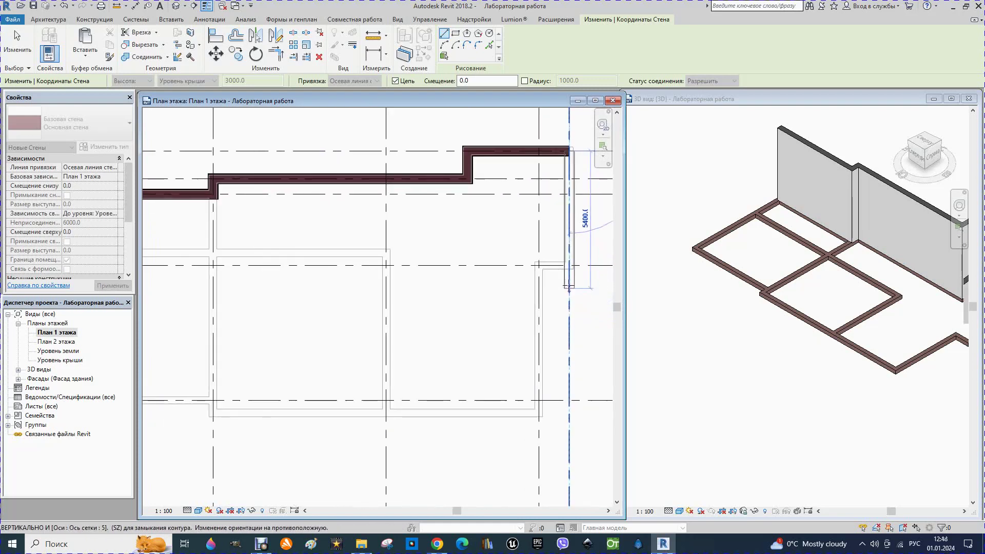
scroll(568, 288, "up", 1)
left_click(568, 262)
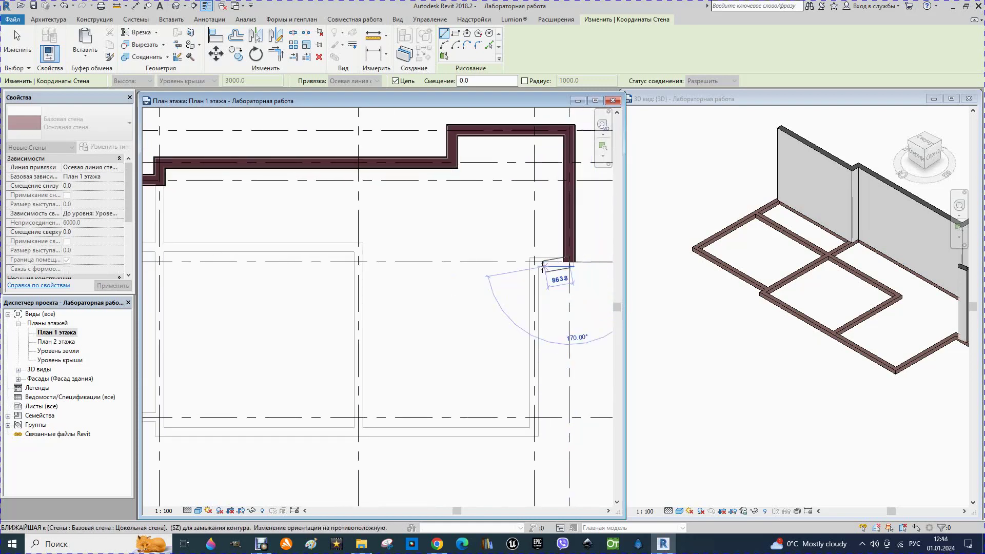
Step: Turn the wall at grid 4 and run it down grid 4 to grid A
left_click(534, 262)
scroll(549, 301, "down", 2)
scroll(541, 339, "up", 1)
scroll(537, 365, "up", 1)
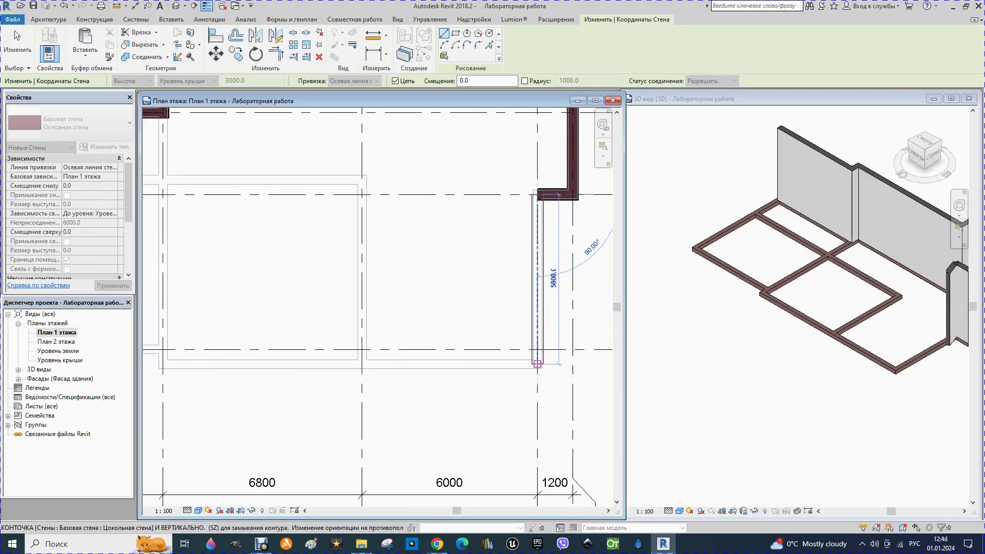
left_click(536, 372)
scroll(493, 364, "down", 1)
scroll(493, 365, "down", 1)
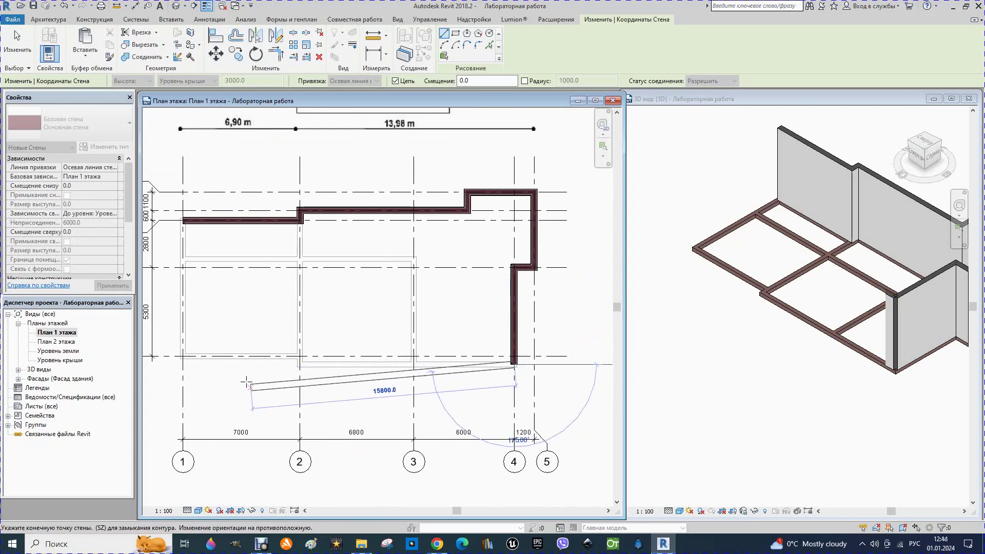
scroll(286, 368, "up", 1)
scroll(286, 369, "up", 1)
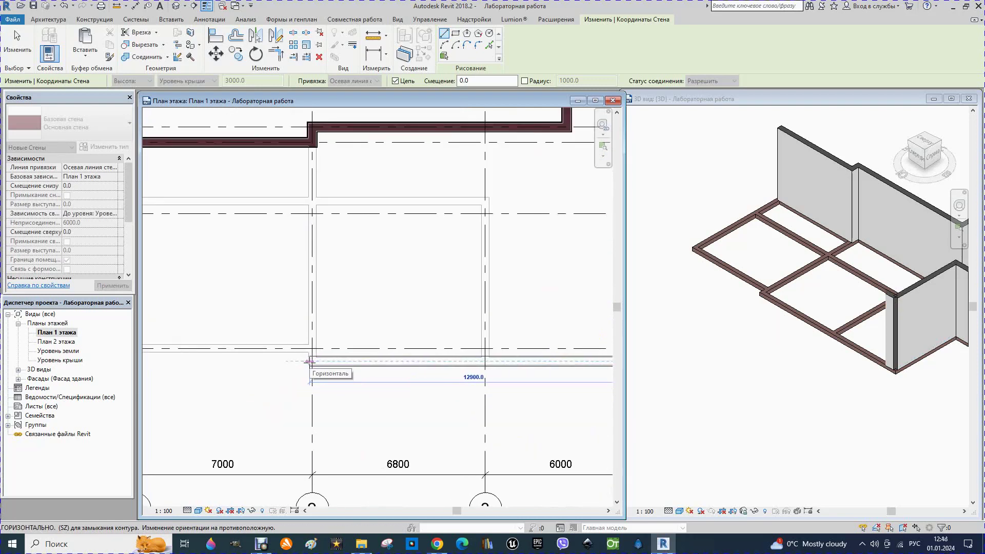
Step: Run walls along grid A to grids 2 and 1, then up grid 1 to close
left_click(310, 361)
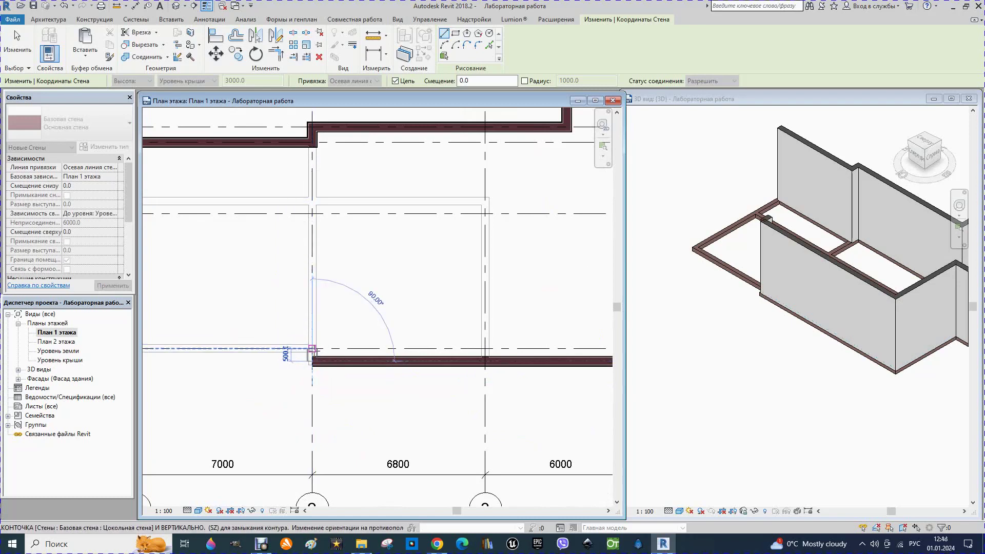
scroll(247, 328, "down", 1)
scroll(265, 354, "down", 1)
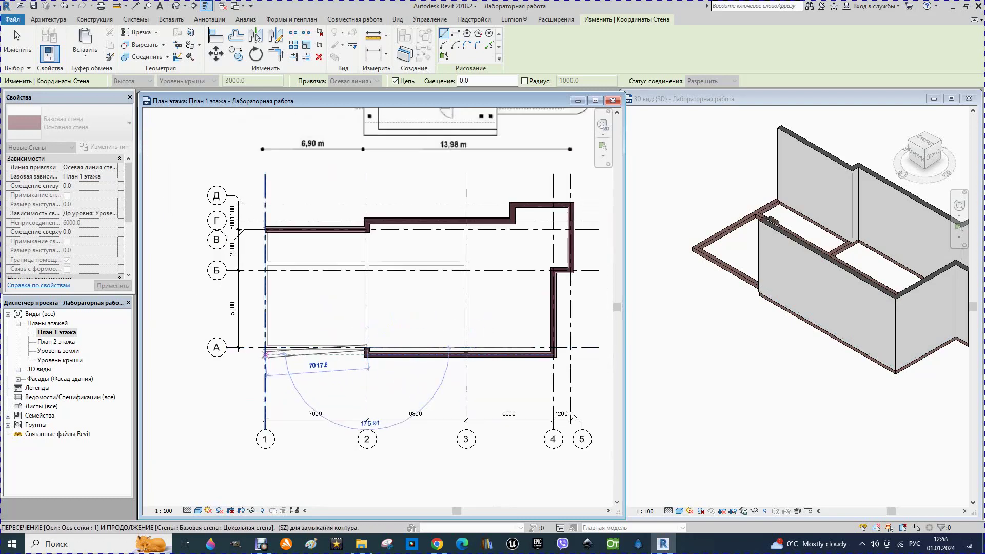
left_click(266, 347)
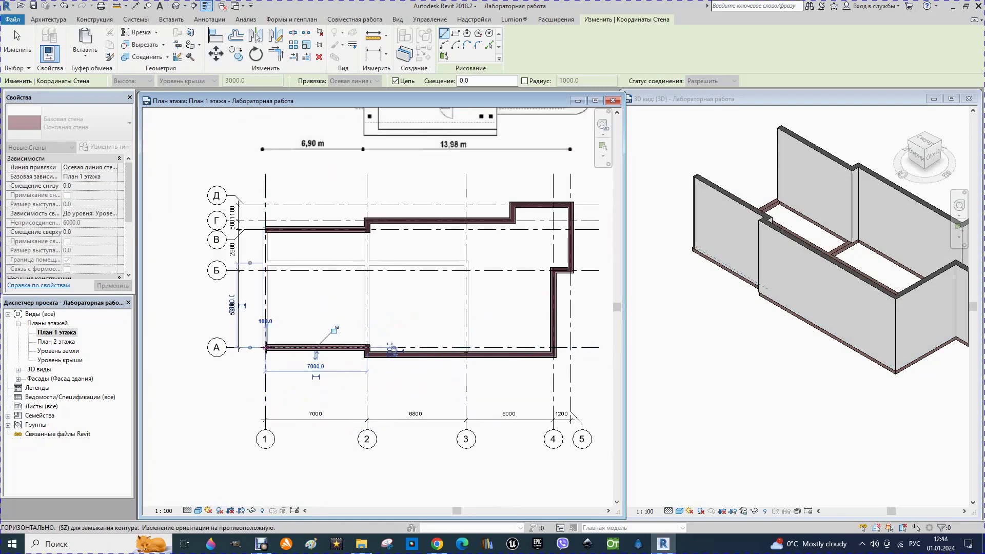
left_click(267, 229)
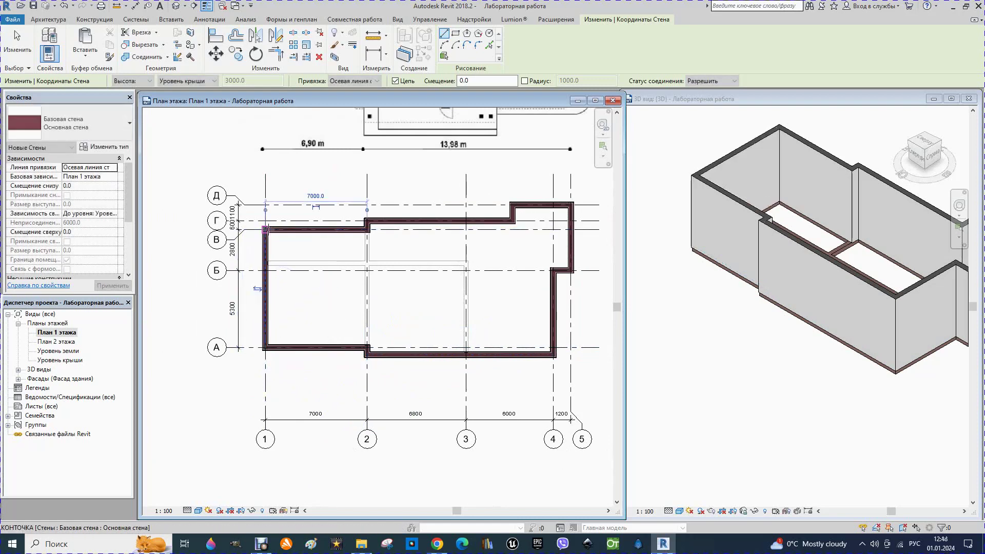
scroll(308, 274, "down", 2)
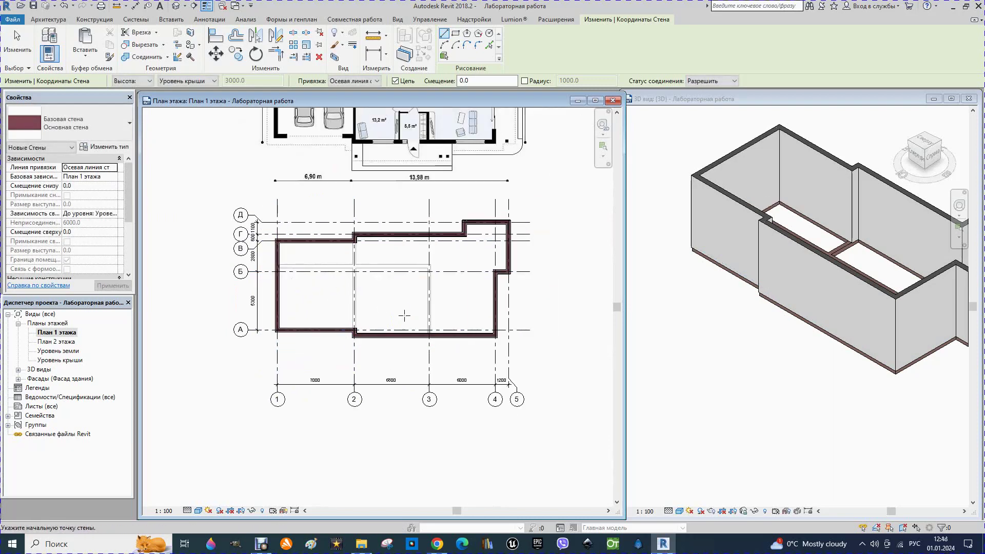
scroll(415, 333, "down", 1)
scroll(414, 333, "down", 1)
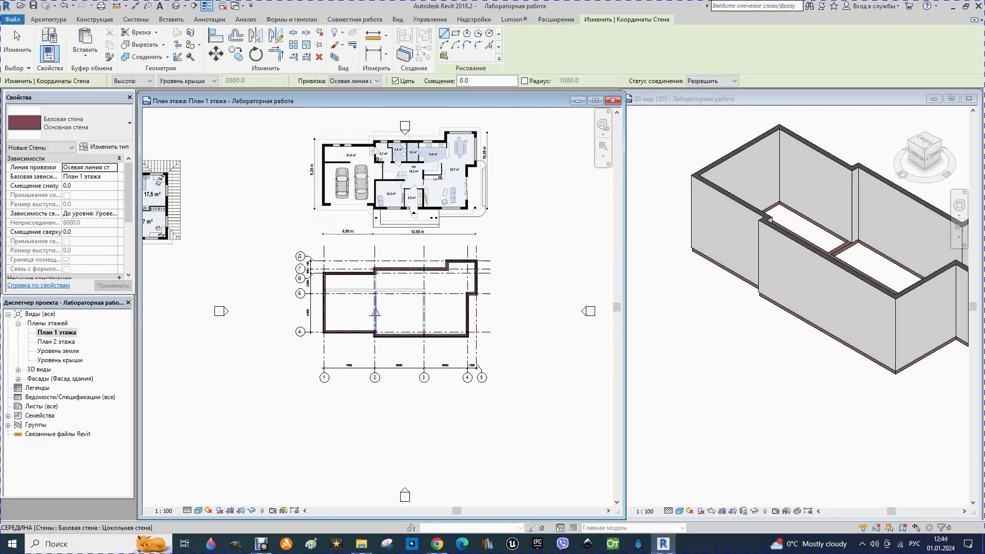
key("Escape")
key("Escape")
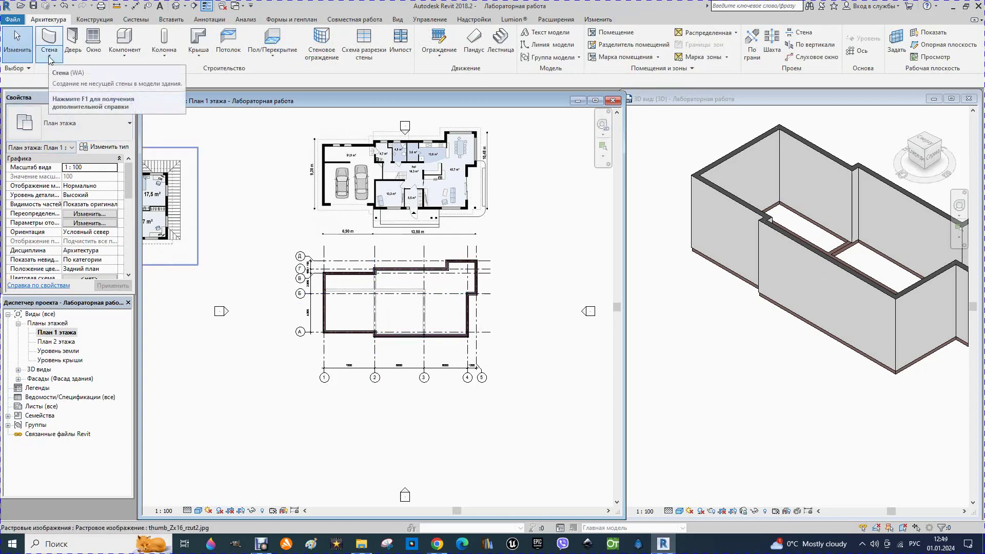
Step: Using Create Similar on an existing wall, draw an interior wall along grid 2 to grid A
left_click(335, 273)
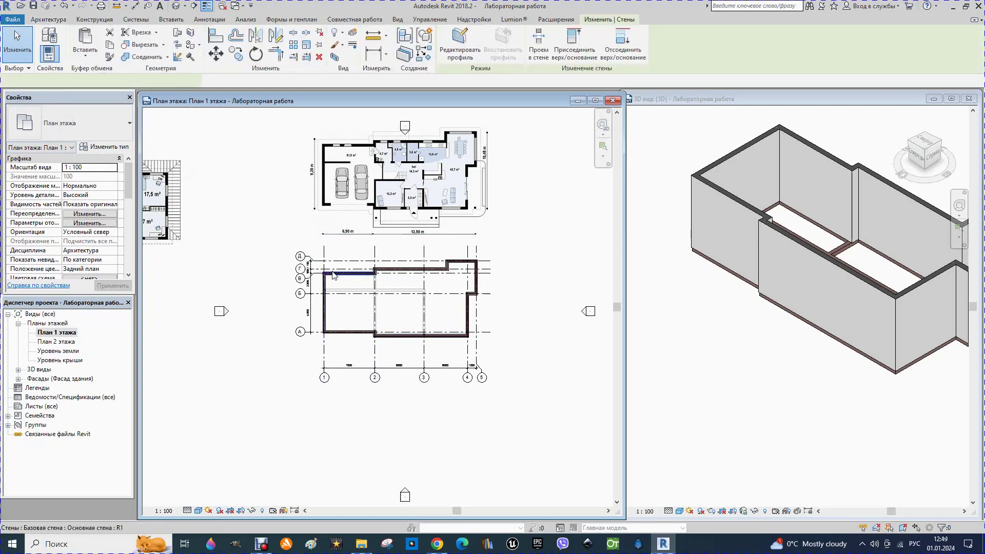
left_click(427, 56)
scroll(377, 307, "up", 2)
scroll(377, 307, "up", 2)
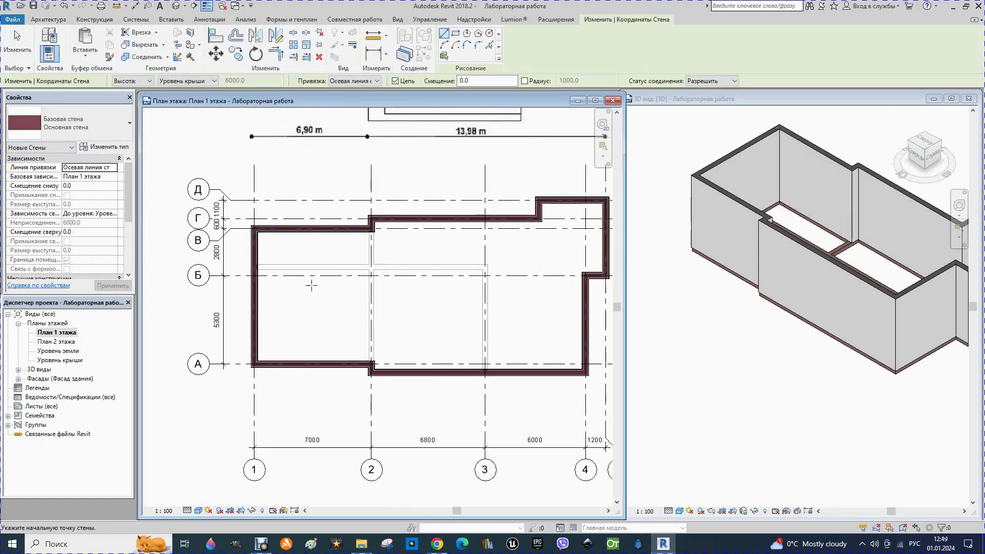
left_click(371, 230)
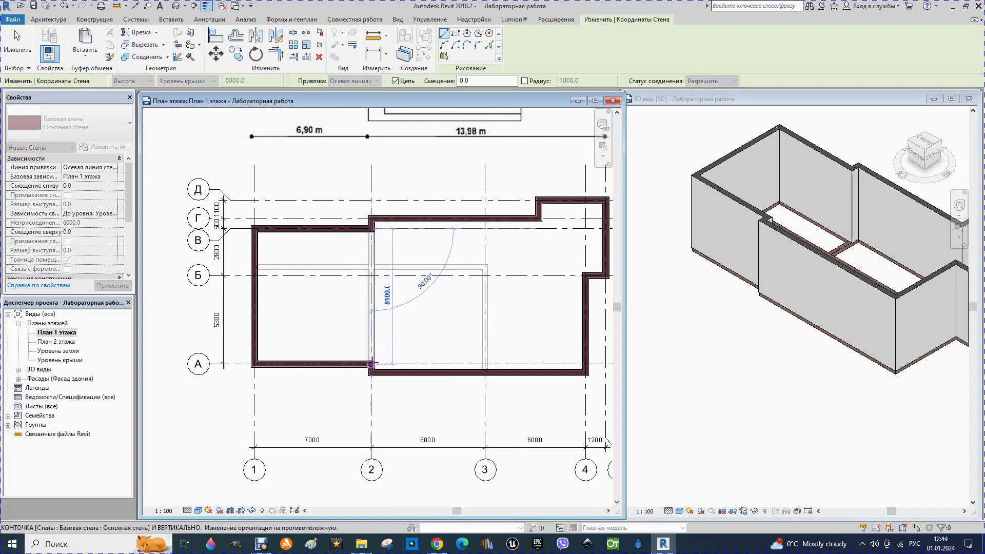
left_click(371, 364)
key("Escape")
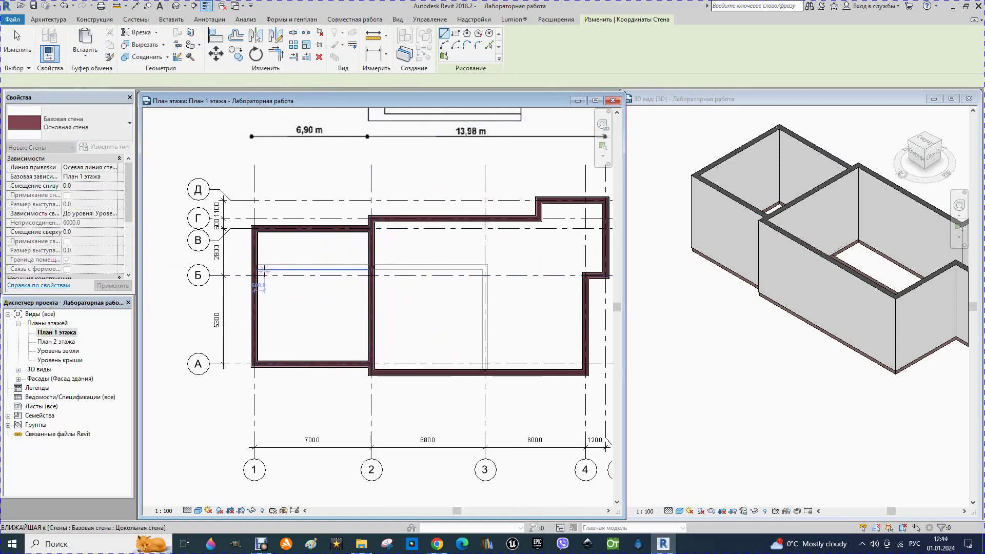
Step: Draw an interior wall along grid Б from grid 1 to grid 3
left_click(254, 267)
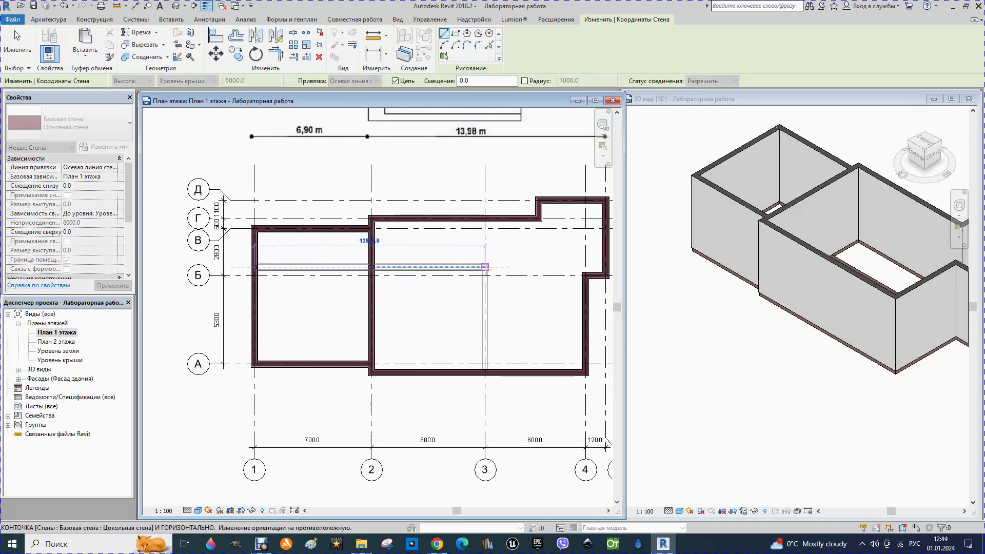
left_click(485, 267)
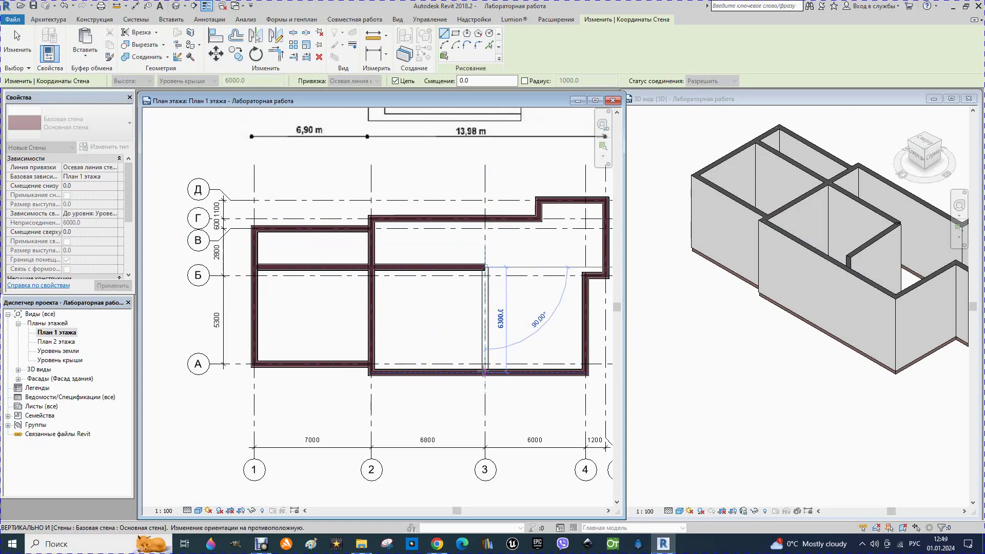
key("Escape")
key("Escape")
scroll(324, 304, "down", 2)
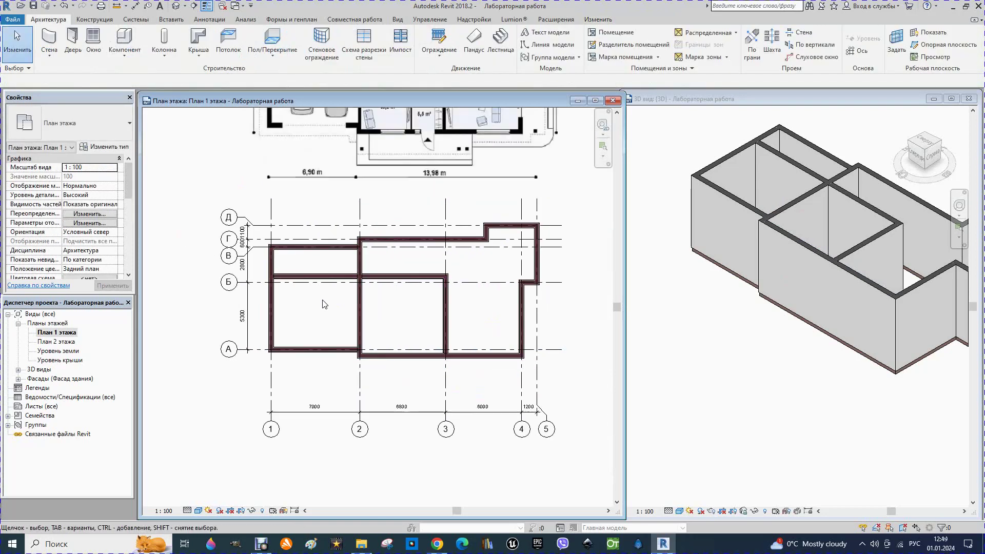
scroll(324, 304, "down", 2)
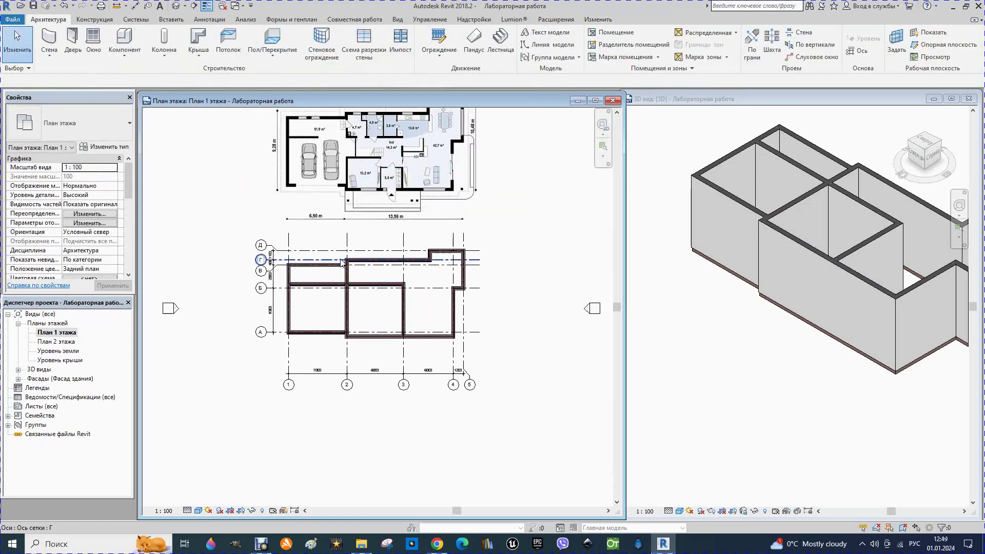
scroll(510, 279, "down", 1)
scroll(512, 277, "down", 1)
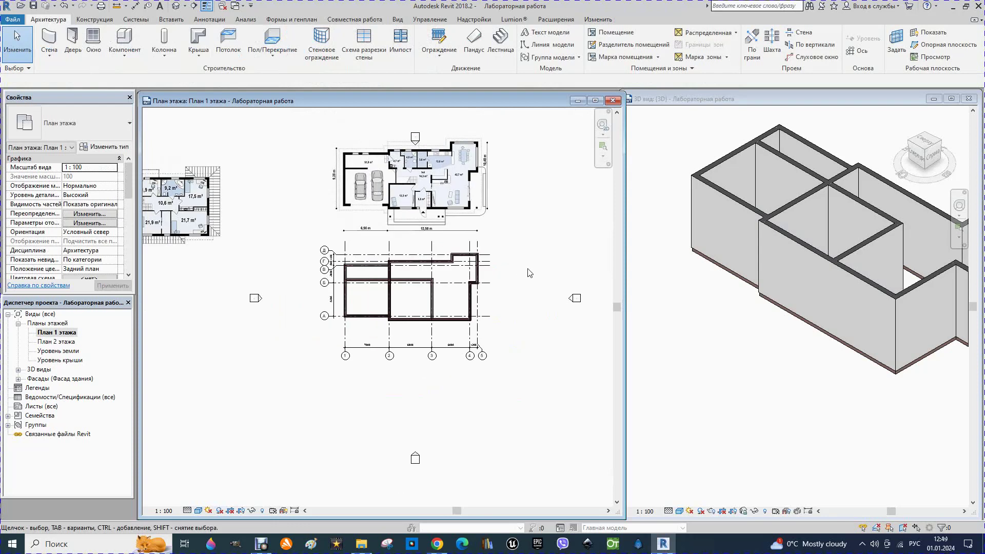
scroll(529, 272, "down", 1)
left_click_drag(218, 222, 284, 198)
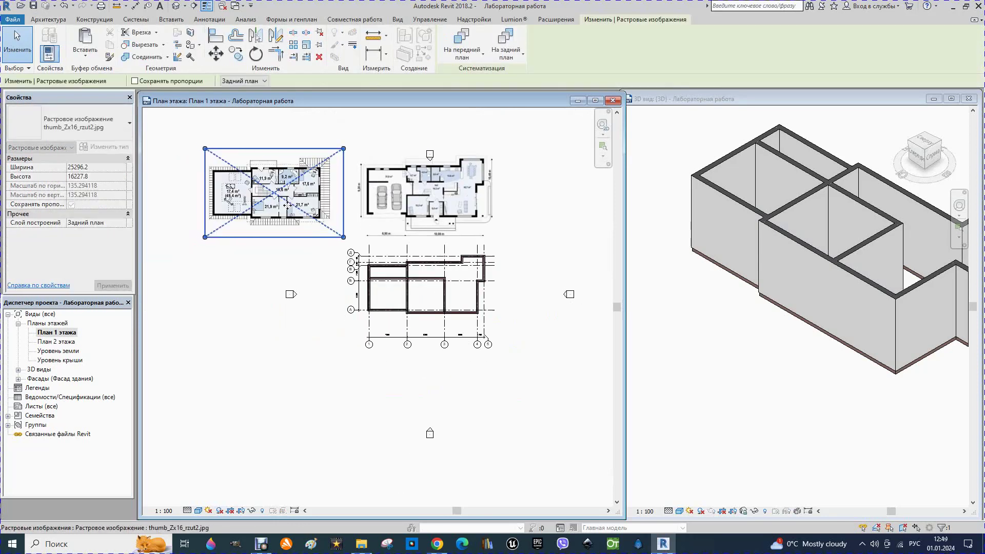
scroll(687, 262, "down", 1)
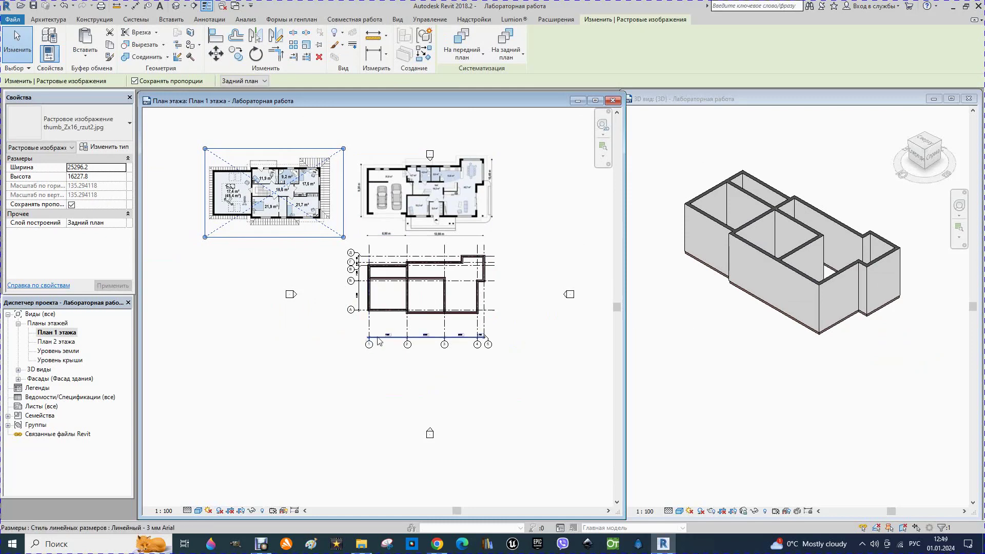
scroll(380, 341, "down", 1)
scroll(378, 341, "down", 1)
scroll(294, 164, "up", 1)
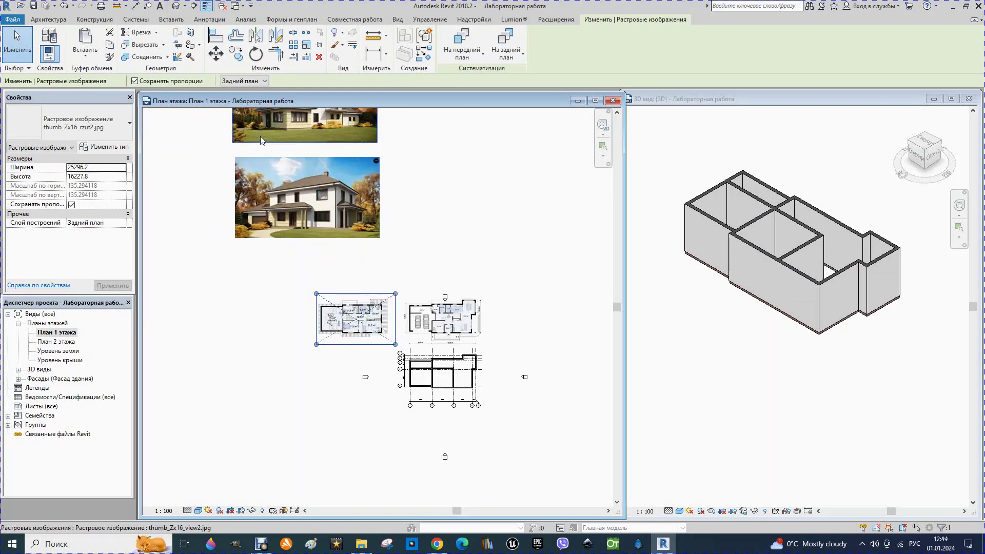
scroll(294, 164, "up", 1)
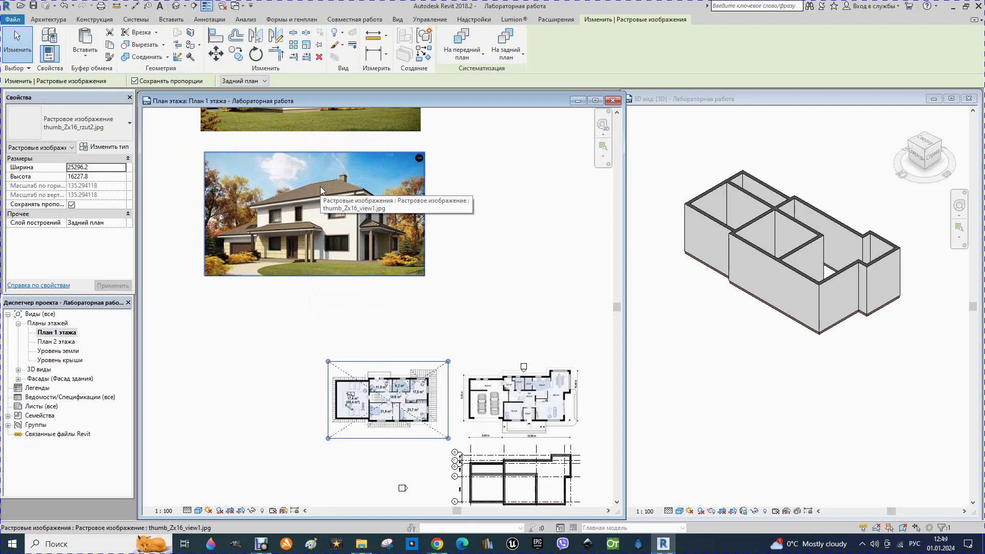
scroll(387, 223, "down", 1)
scroll(387, 223, "down", 1)
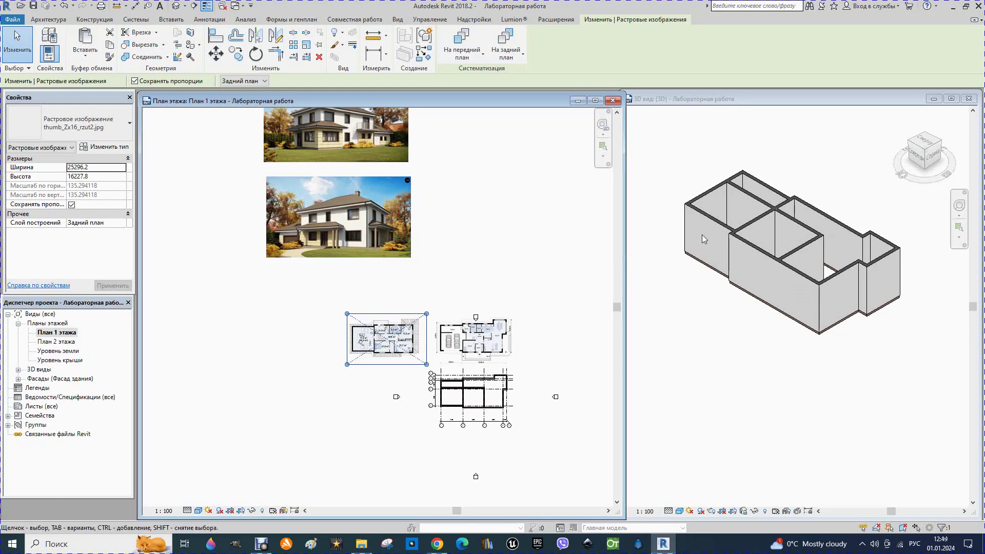
scroll(290, 225, "up", 2)
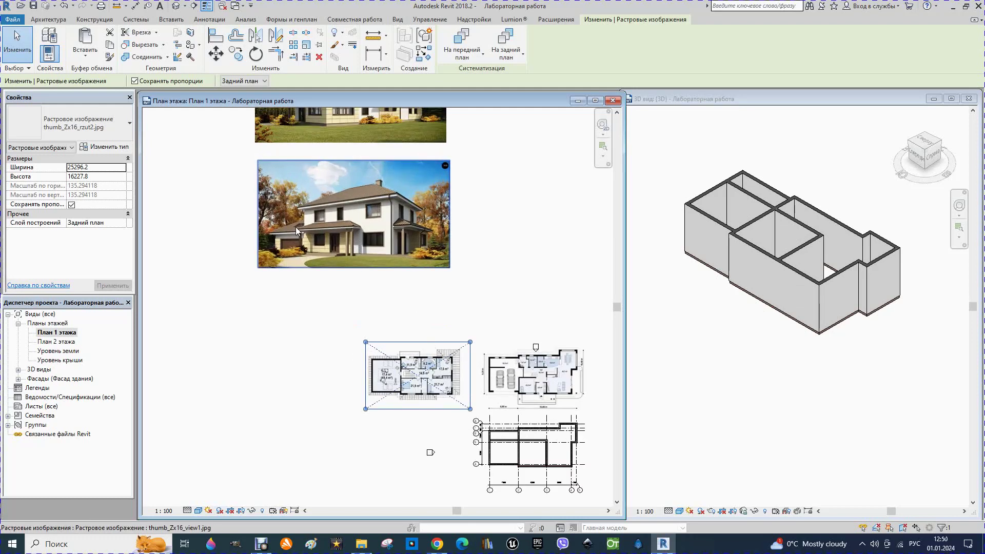
scroll(296, 227, "up", 2)
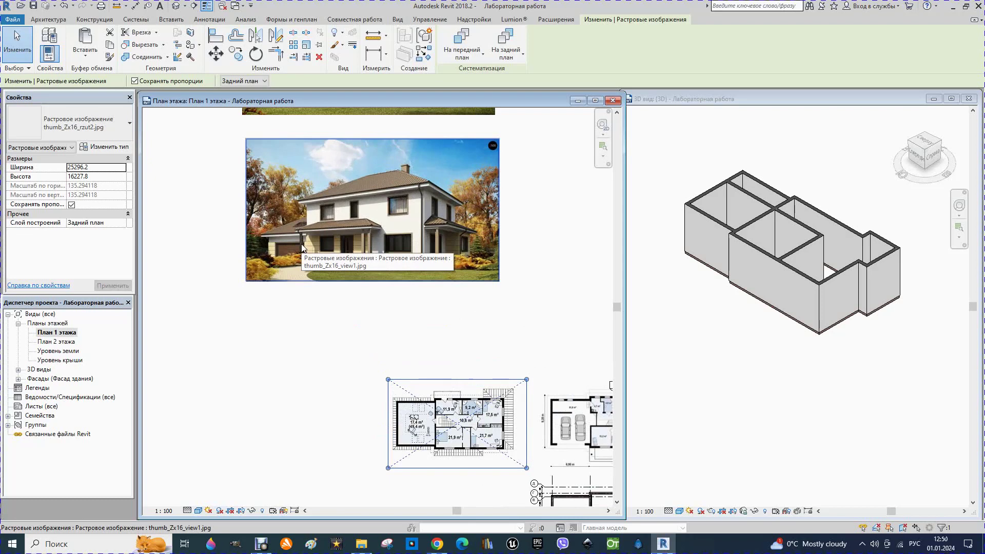
scroll(317, 271, "down", 2)
scroll(317, 270, "down", 1)
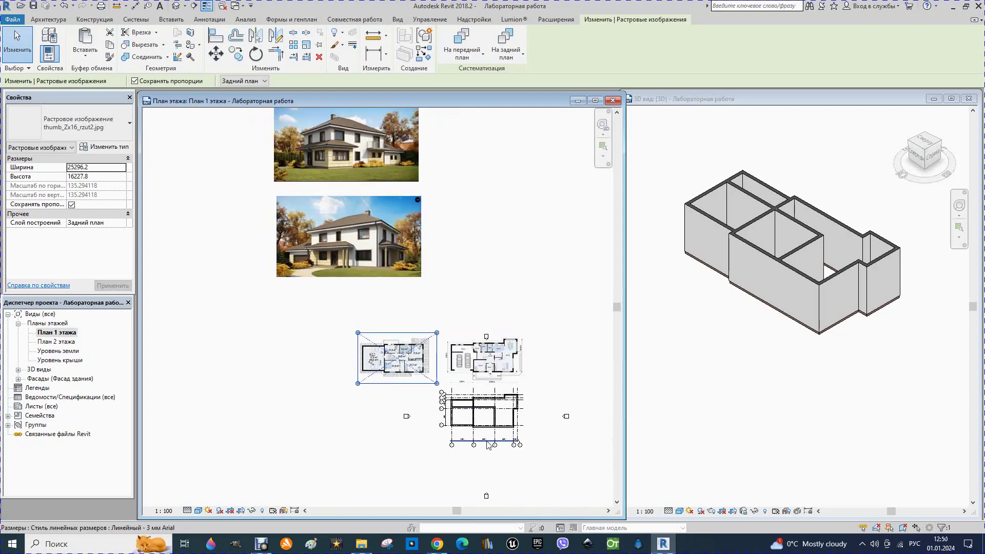
scroll(489, 445, "up", 2)
scroll(476, 434, "up", 1)
scroll(476, 431, "up", 2)
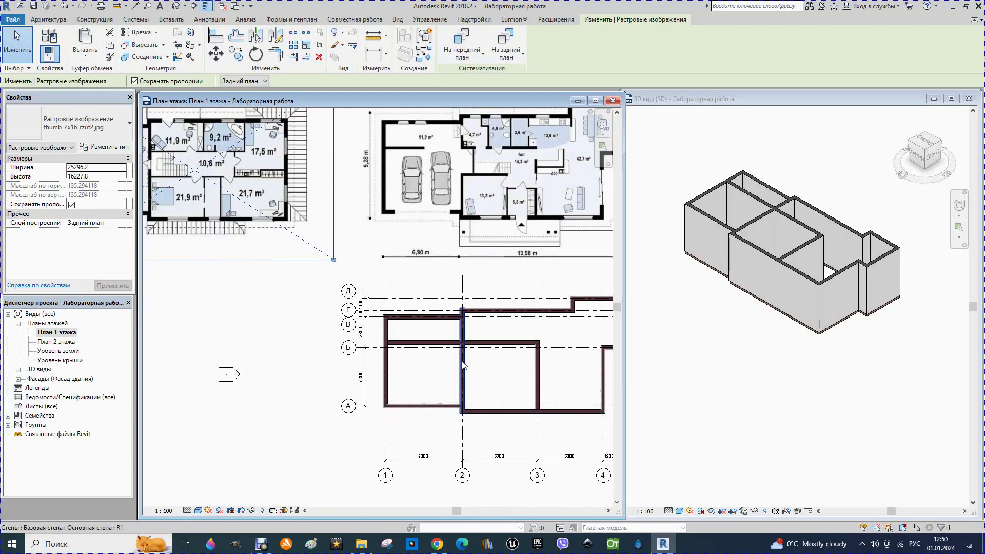
scroll(469, 369, "down", 3)
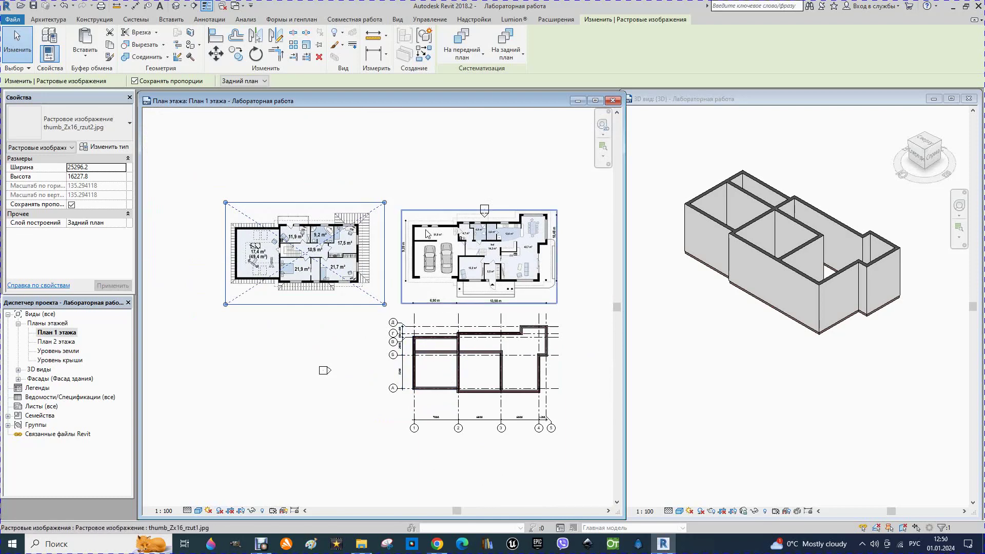
scroll(493, 364, "down", 3)
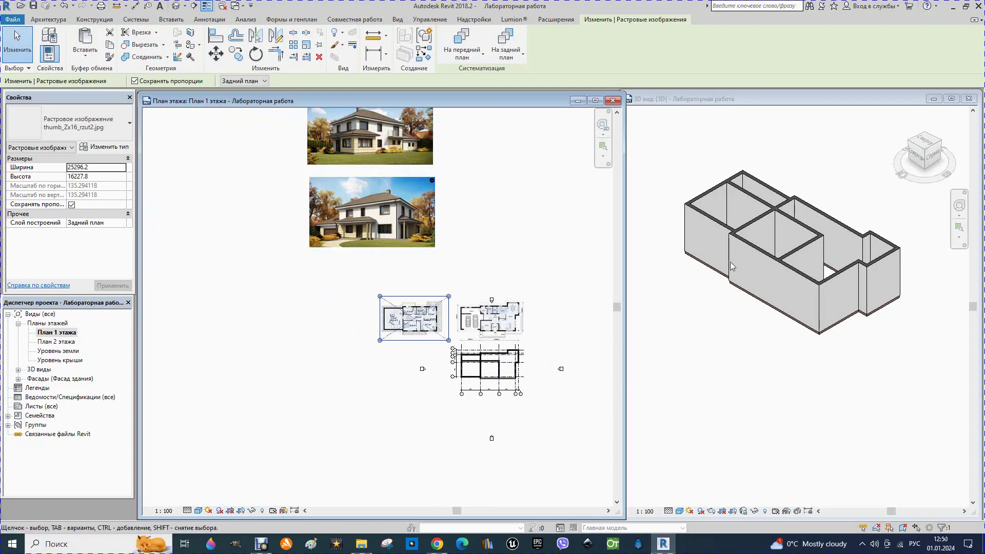
scroll(518, 333, "up", 2)
scroll(493, 318, "up", 2)
scroll(467, 305, "up", 2)
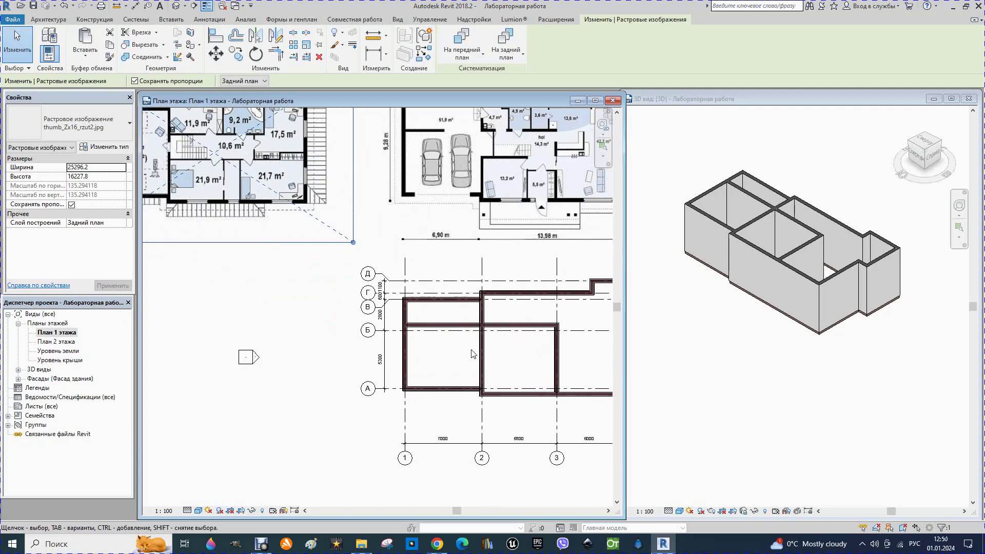
scroll(448, 293, "up", 2)
left_click(449, 275)
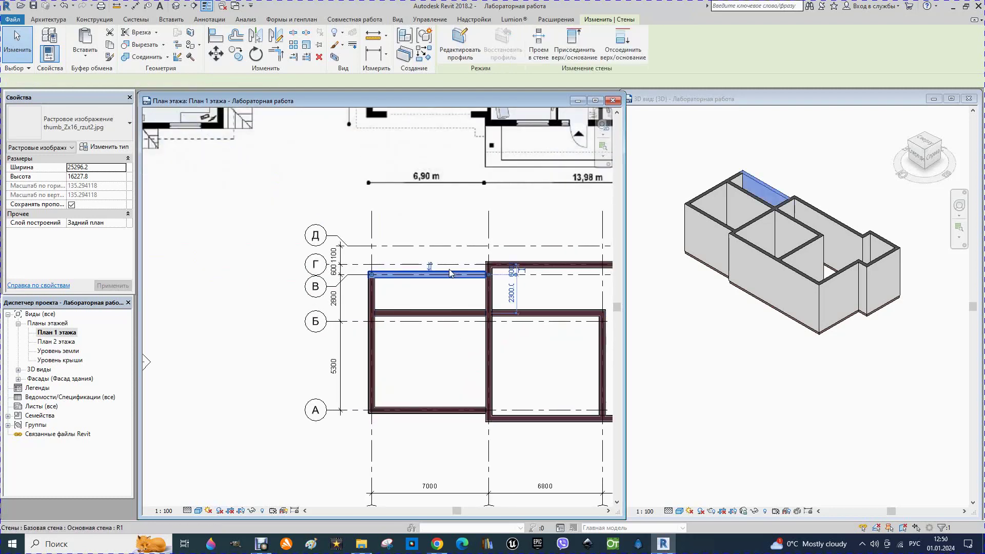
Step: Set the three left-bay walls' top constraint to 'До уровня: План 2 этажа'
left_click(376, 301, "ctrl")
left_click(444, 411, "ctrl")
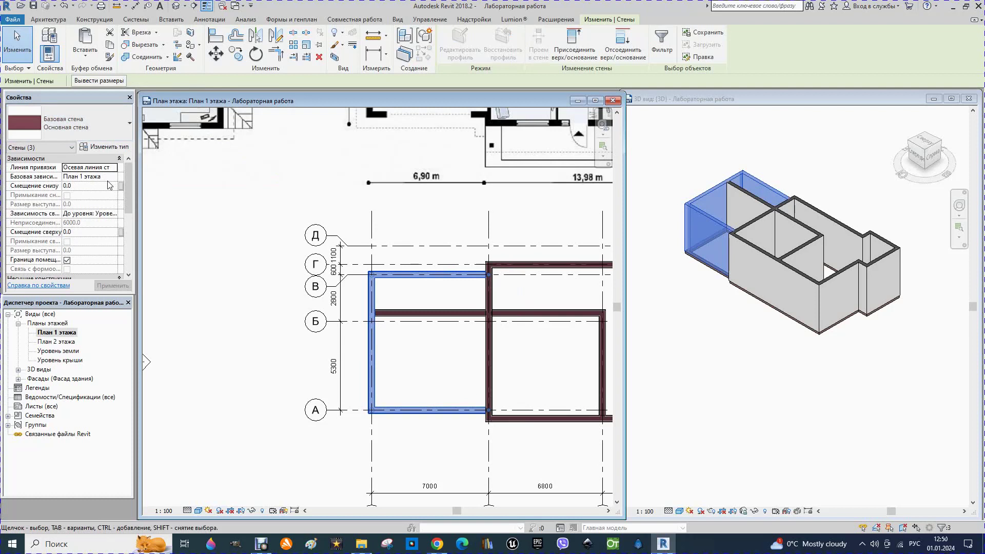
left_click(113, 213)
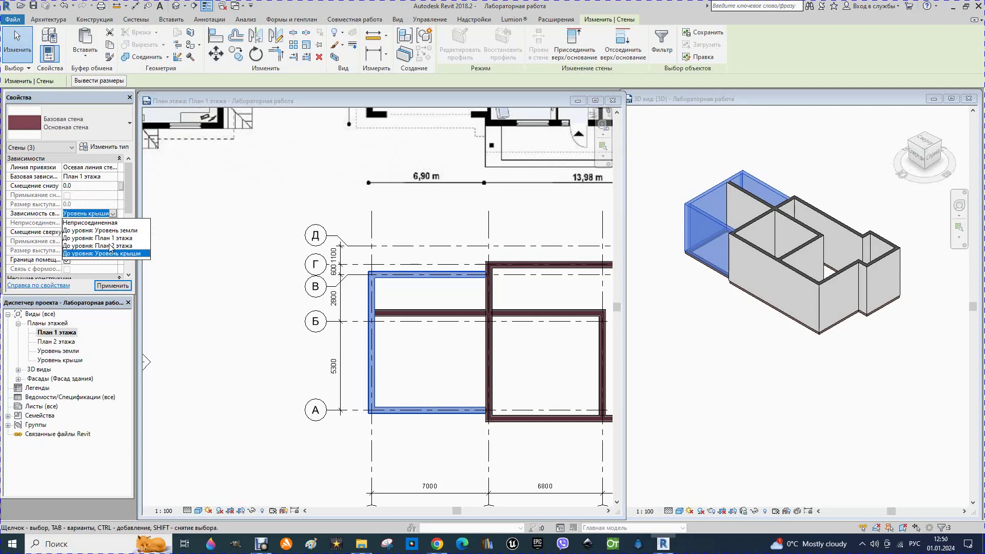
left_click(110, 246)
left_click(105, 286)
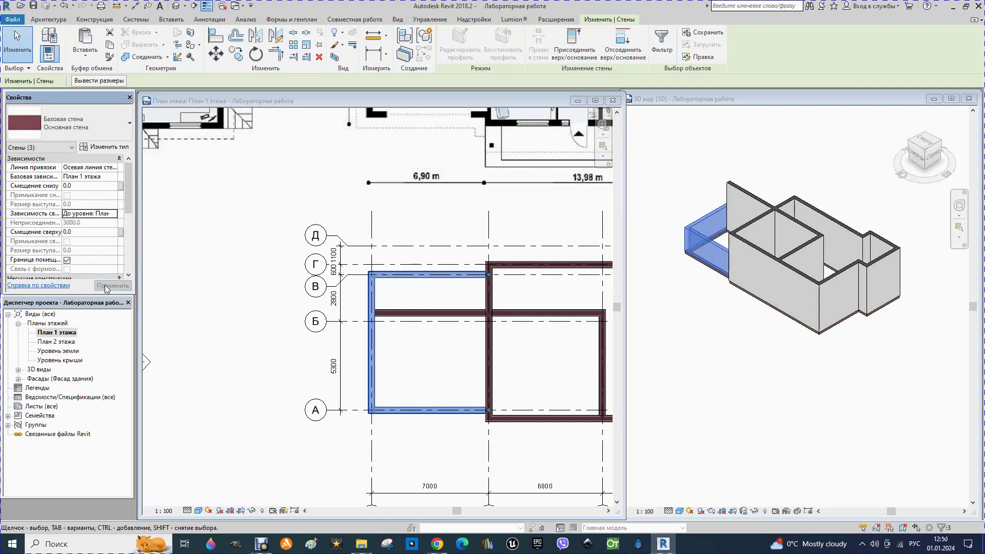
left_click(758, 236)
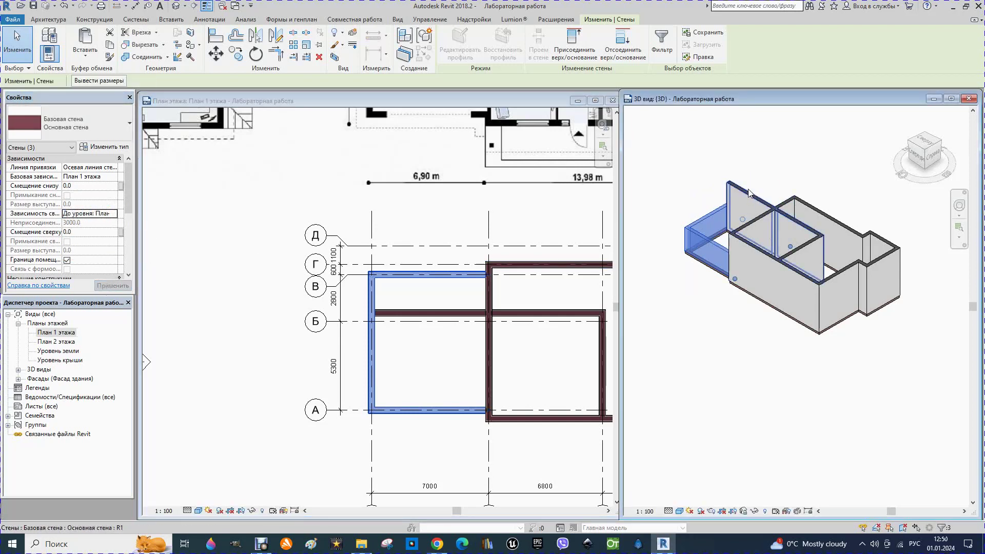
left_click(439, 315)
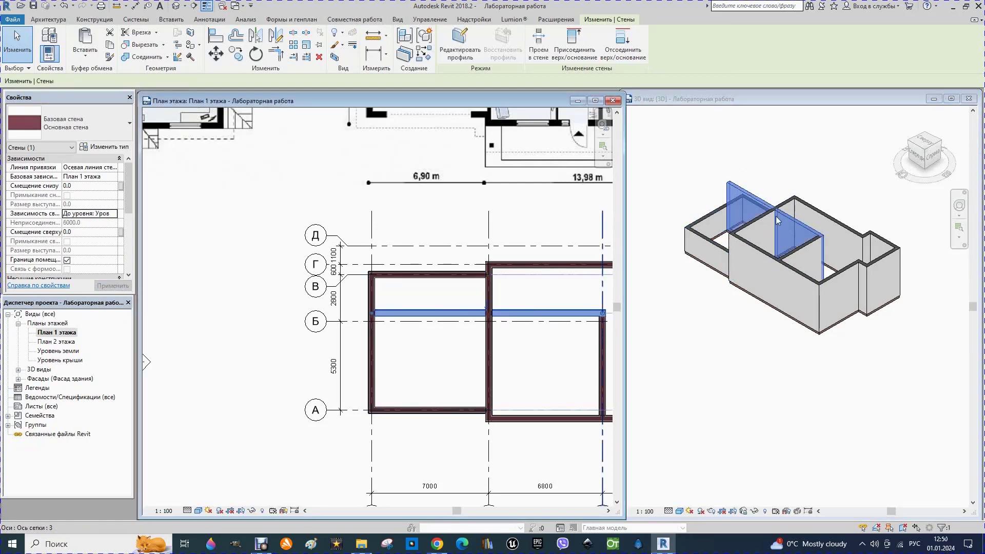
Step: Split the wall on axis Б at grid 2
scroll(526, 328, "up", 2)
scroll(514, 329, "up", 2)
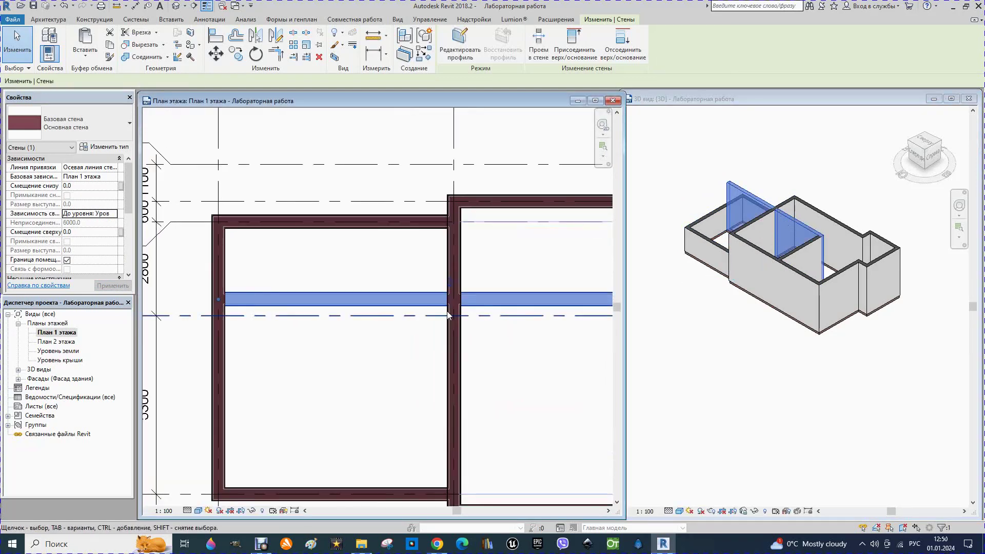
key("Escape")
left_click(400, 305)
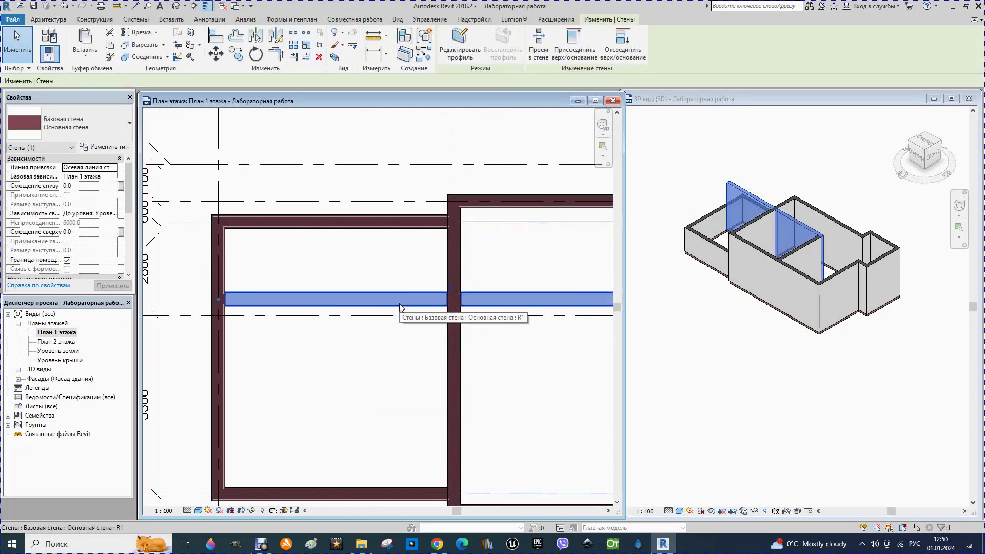
left_click(292, 33)
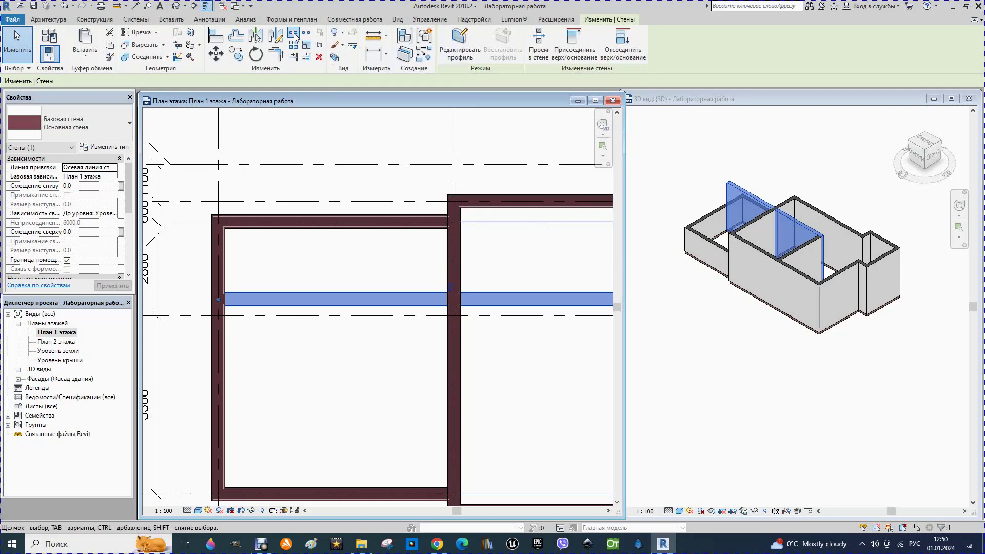
scroll(467, 315, "up", 1)
scroll(455, 296, "up", 1)
scroll(455, 296, "up", 1)
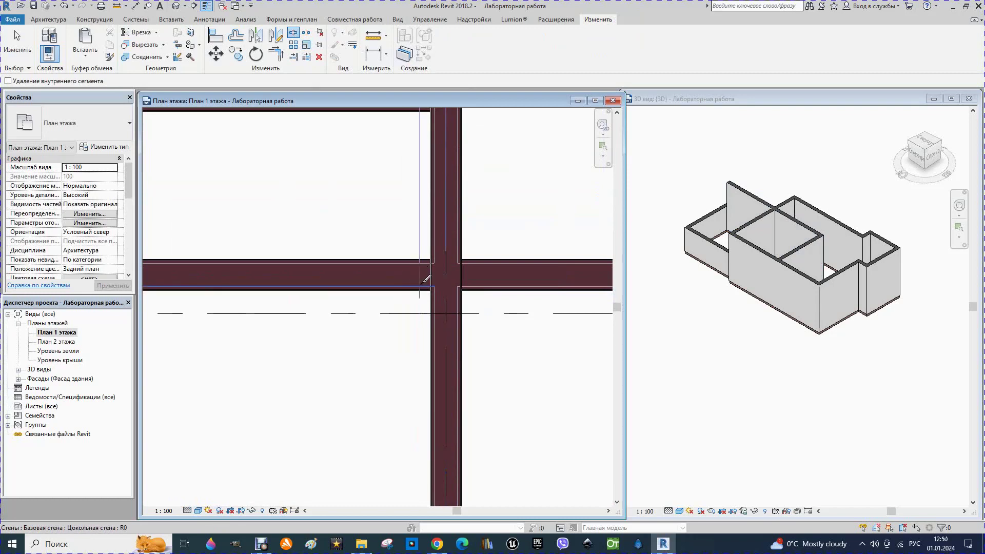
key("Escape")
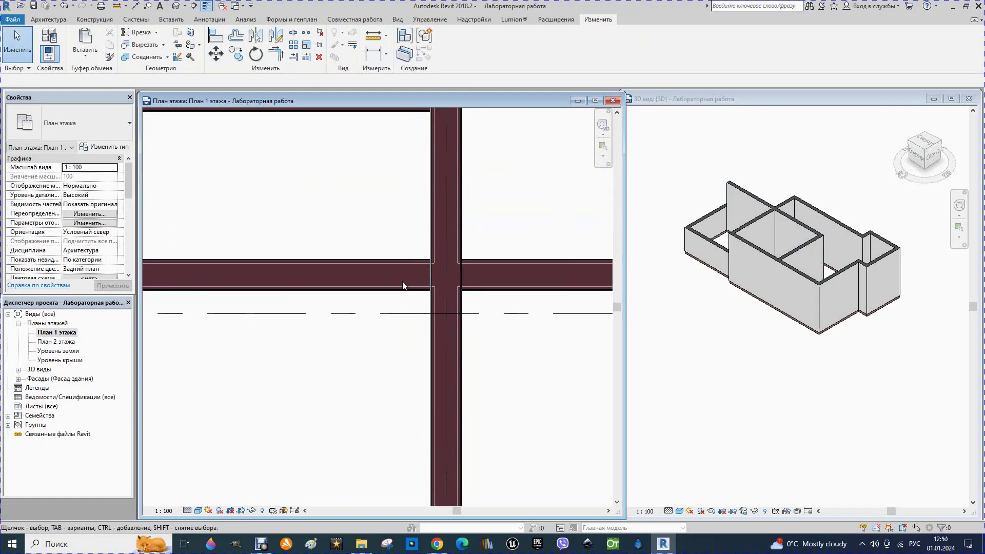
Step: Set the left piece's top constraint to 'До уровня: План 2 этажа' and apply
left_click(402, 283)
scroll(487, 295, "down", 2)
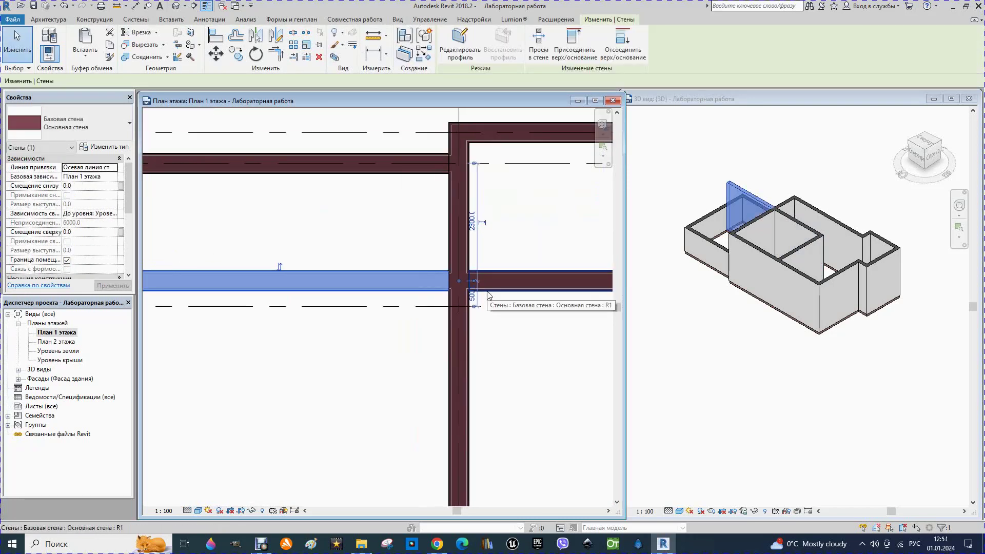
scroll(487, 295, "down", 2)
scroll(487, 295, "down", 2)
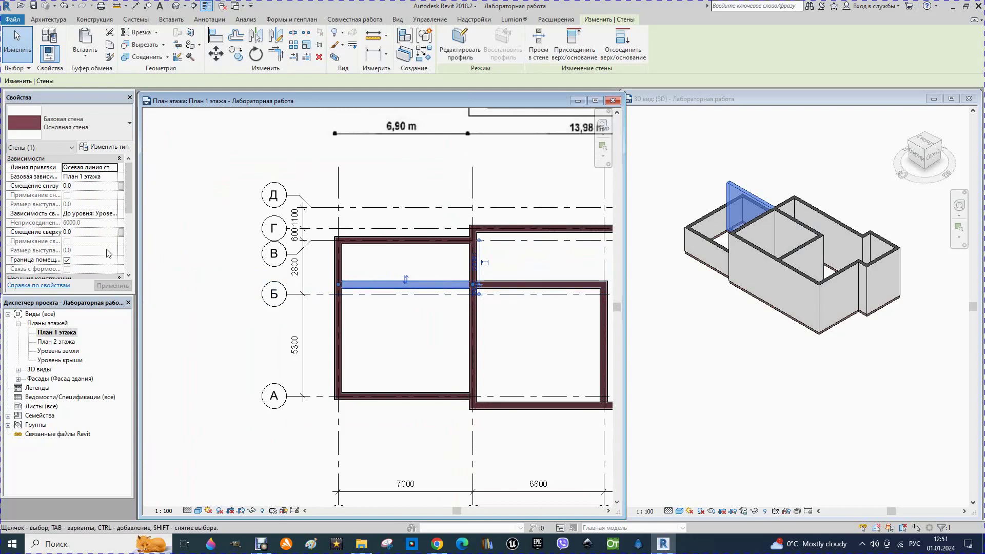
left_click(114, 214)
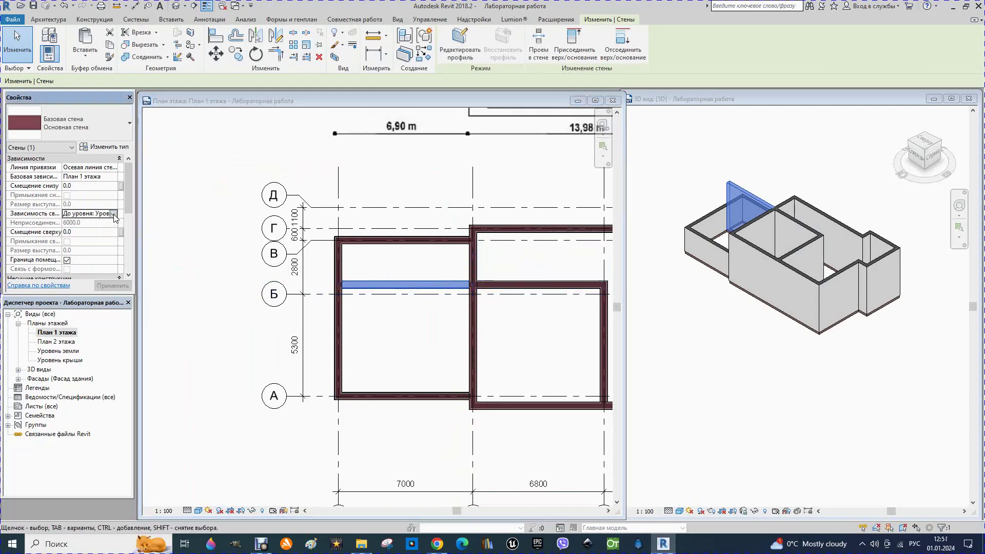
left_click(121, 246)
left_click(113, 285)
left_click(192, 272)
scroll(593, 277, "down", 1)
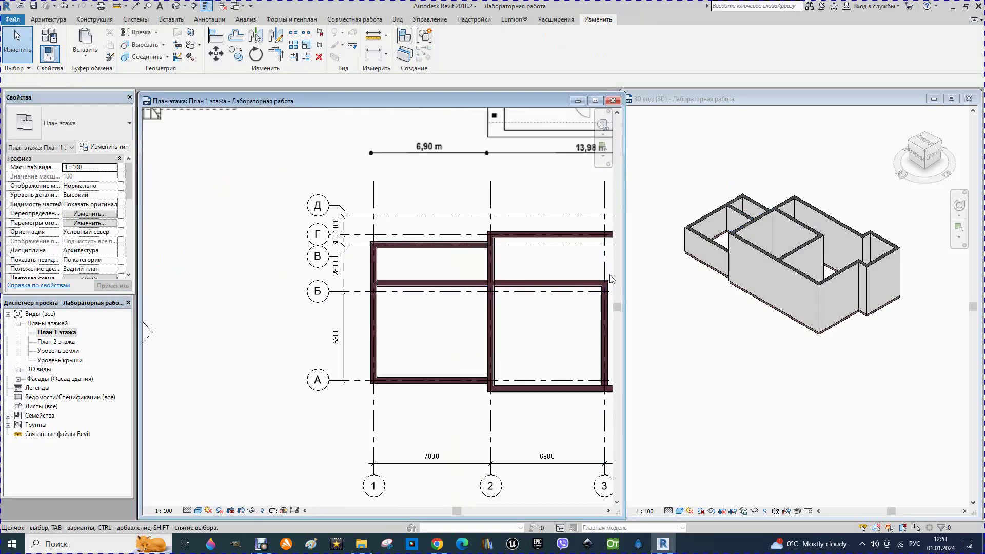
scroll(593, 277, "down", 1)
scroll(767, 330, "down", 2)
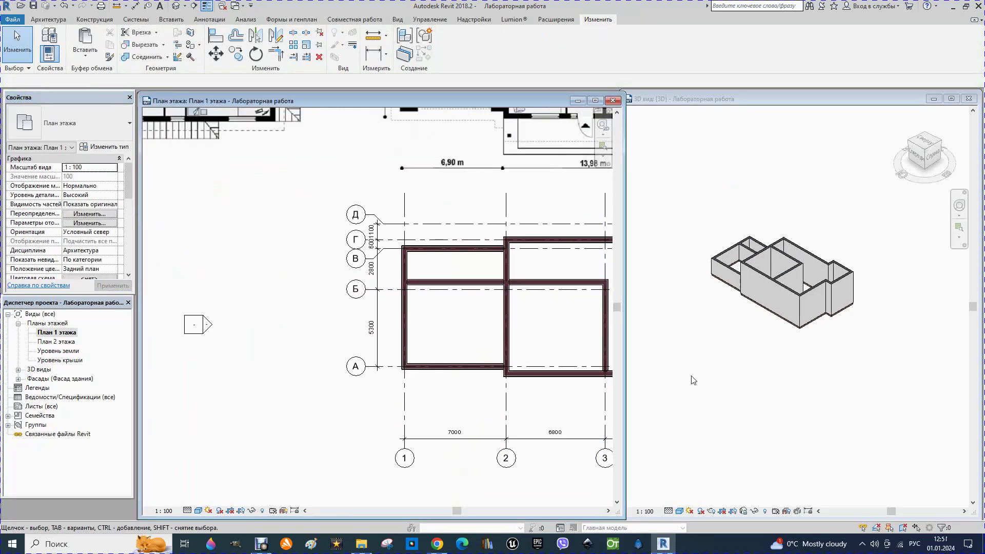
Step: Zoom the first-floor plan in on the stepped wall jog under the 13,98 m dimension
scroll(328, 336, "down", 2)
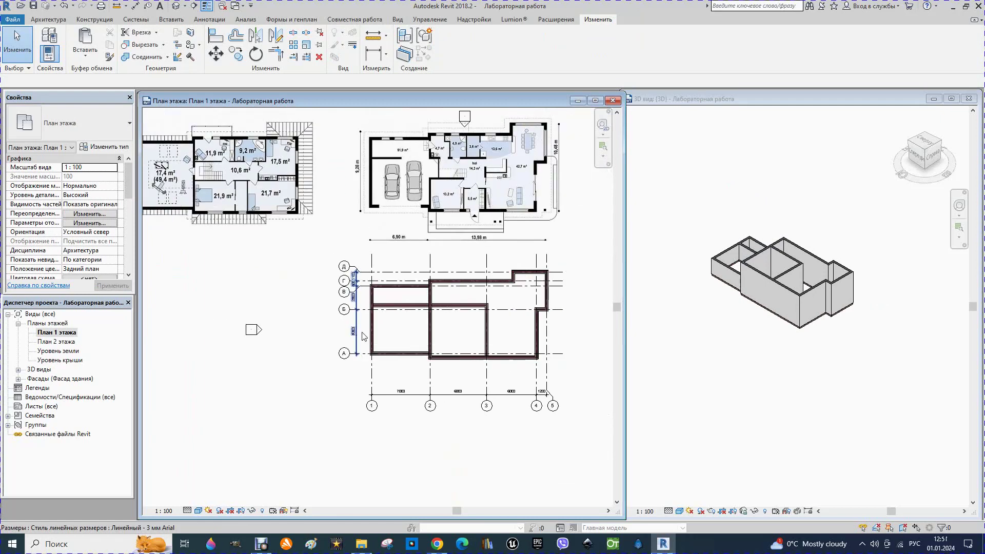
scroll(388, 326, "down", 1)
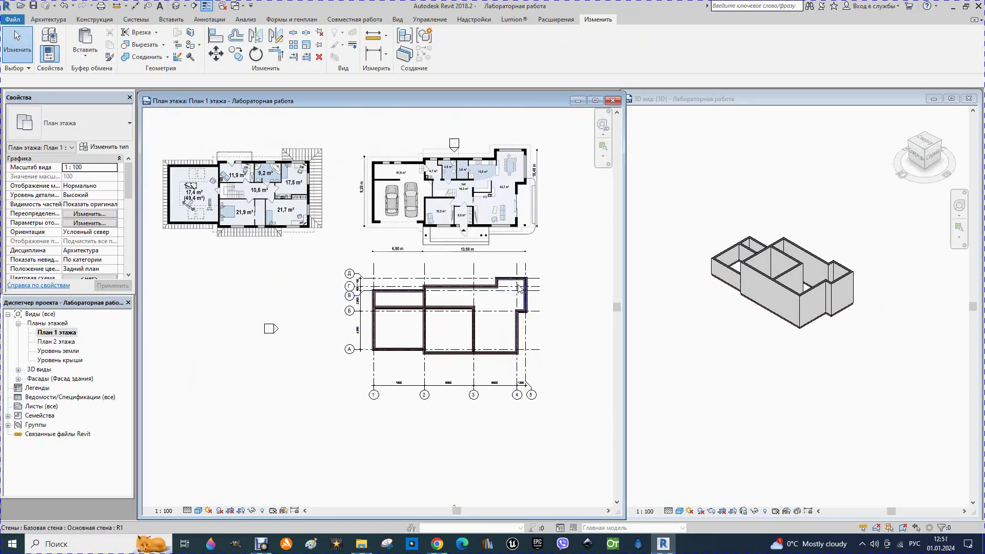
scroll(373, 333, "down", 1)
scroll(373, 332, "down", 1)
scroll(373, 332, "down", 2)
scroll(373, 332, "down", 1)
scroll(333, 236, "up", 1)
scroll(314, 183, "up", 1)
scroll(314, 183, "up", 1)
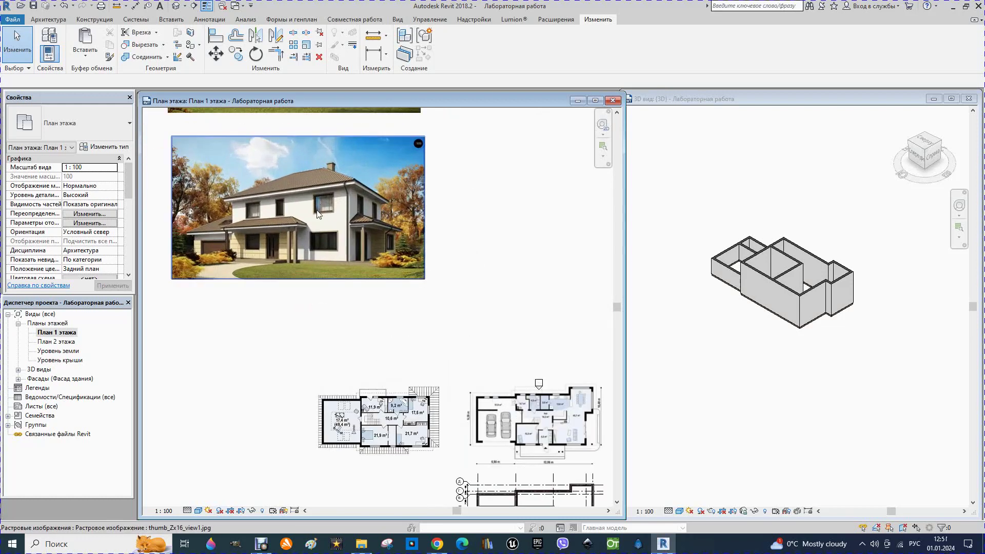
scroll(314, 183, "up", 2)
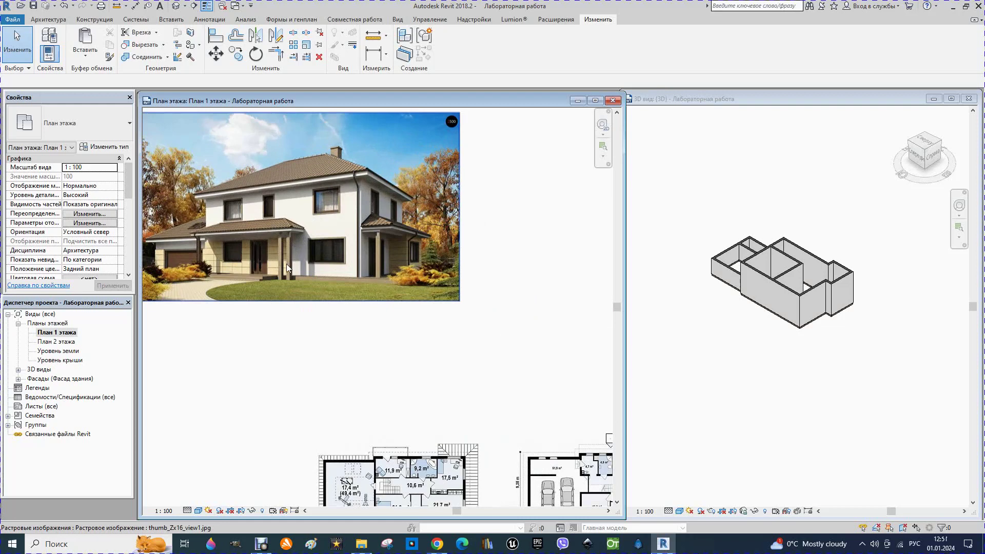
scroll(406, 272, "up", 1)
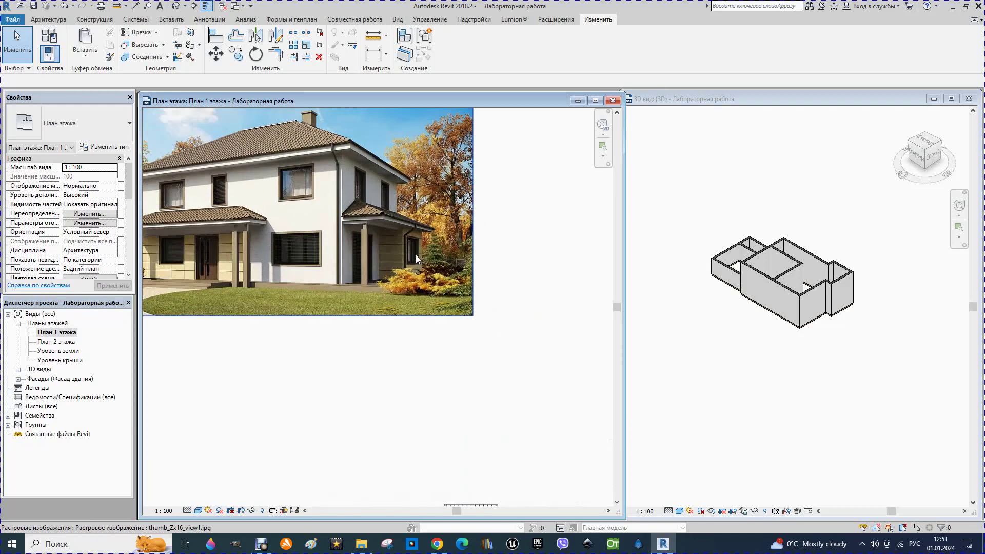
scroll(413, 257, "up", 1)
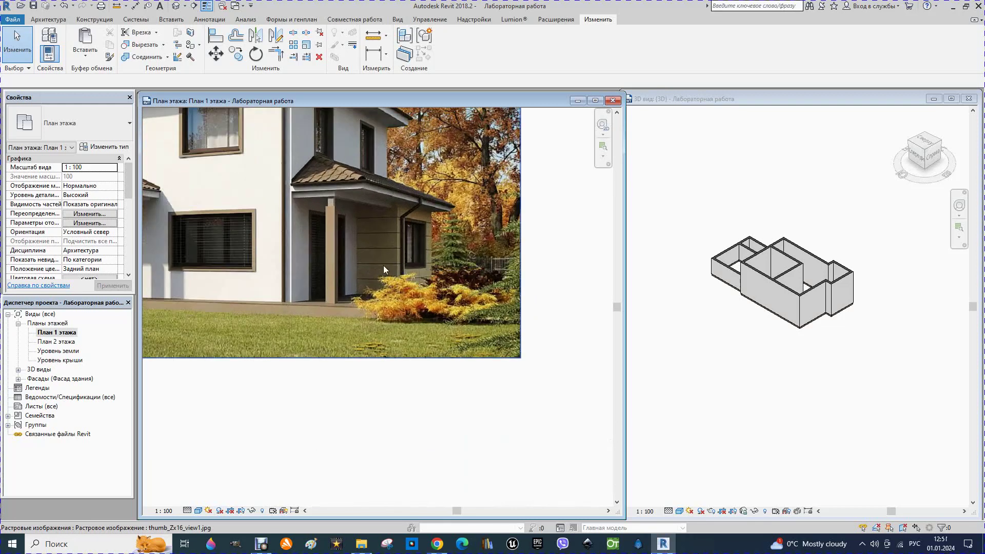
scroll(396, 259, "down", 1)
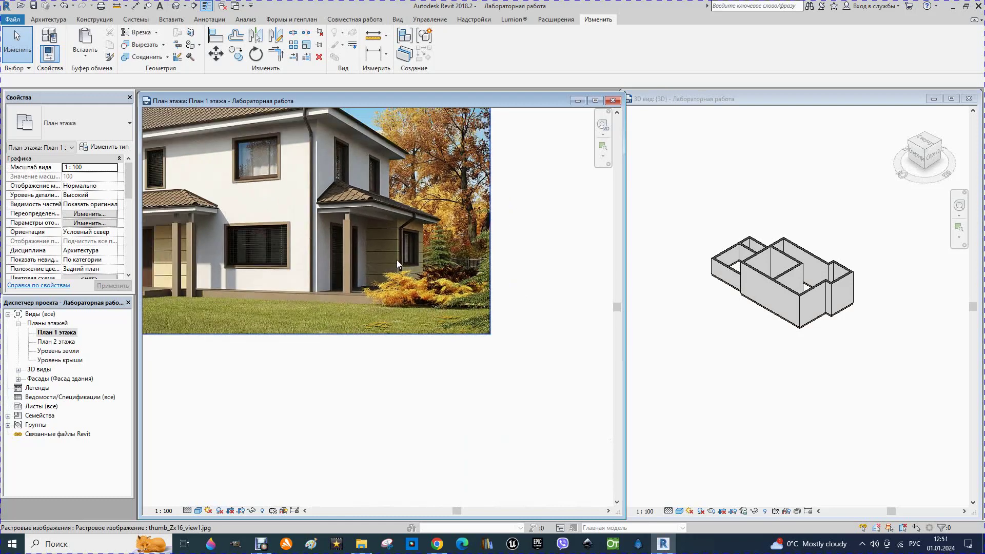
scroll(396, 259, "down", 1)
scroll(396, 259, "down", 1)
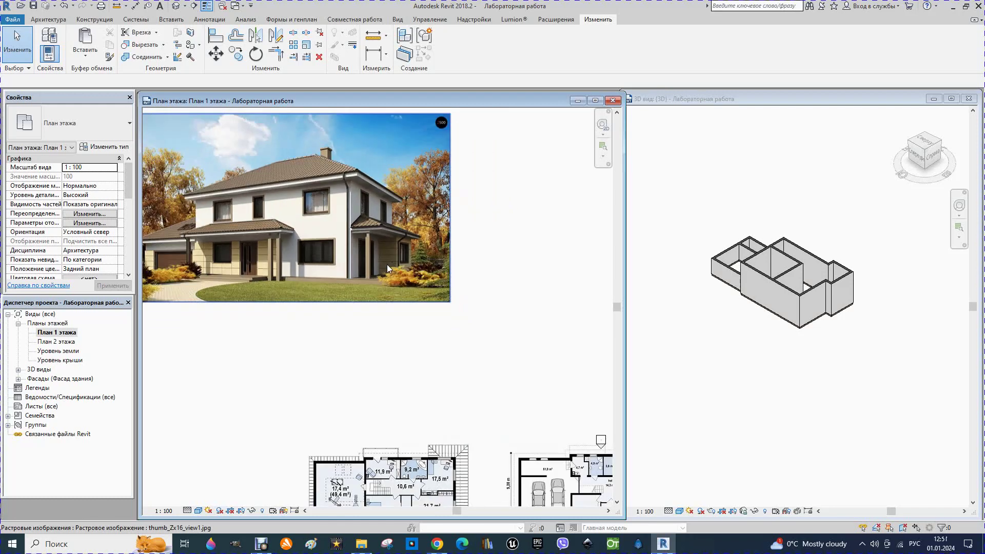
scroll(389, 260, "down", 1)
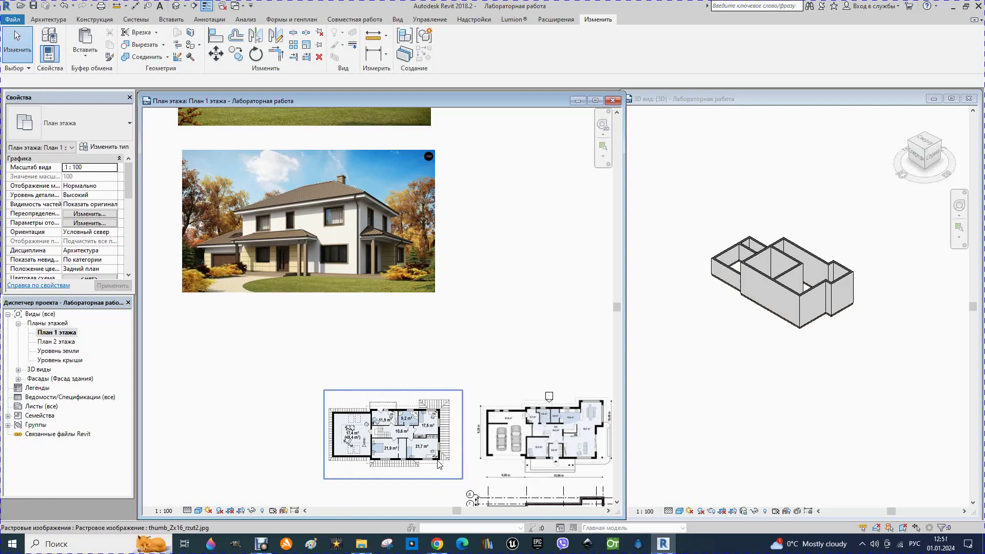
scroll(358, 382, "down", 2)
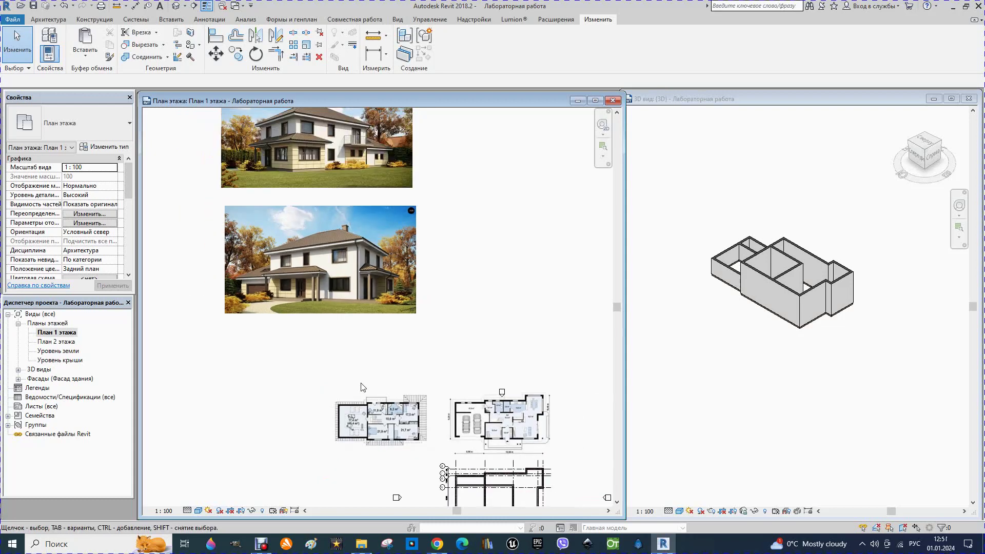
scroll(514, 481, "up", 2)
scroll(514, 481, "up", 2)
scroll(515, 481, "up", 1)
scroll(508, 474, "up", 2)
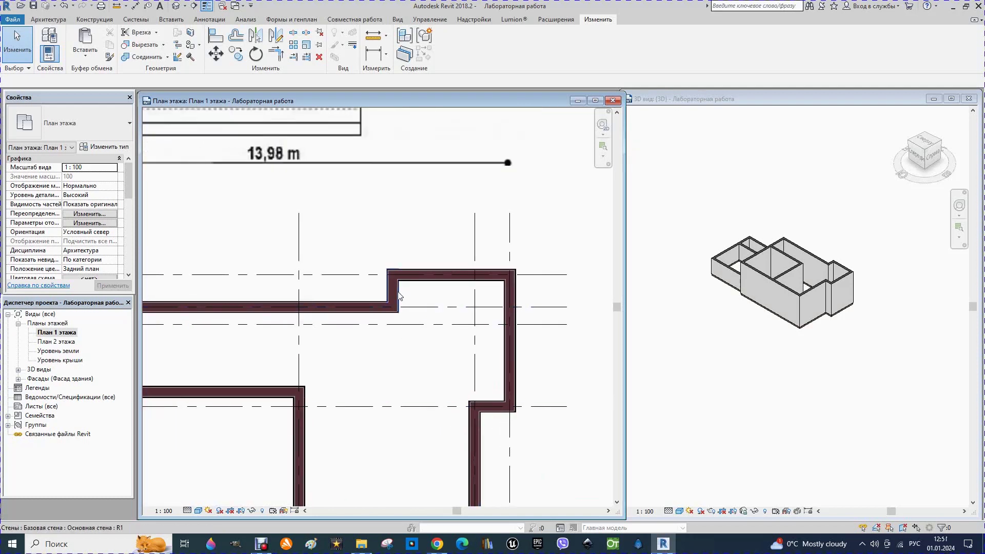
Step: Set the four side annex walls' Top Constraint to 'Up to level: План 2 этажа'
left_click(400, 296)
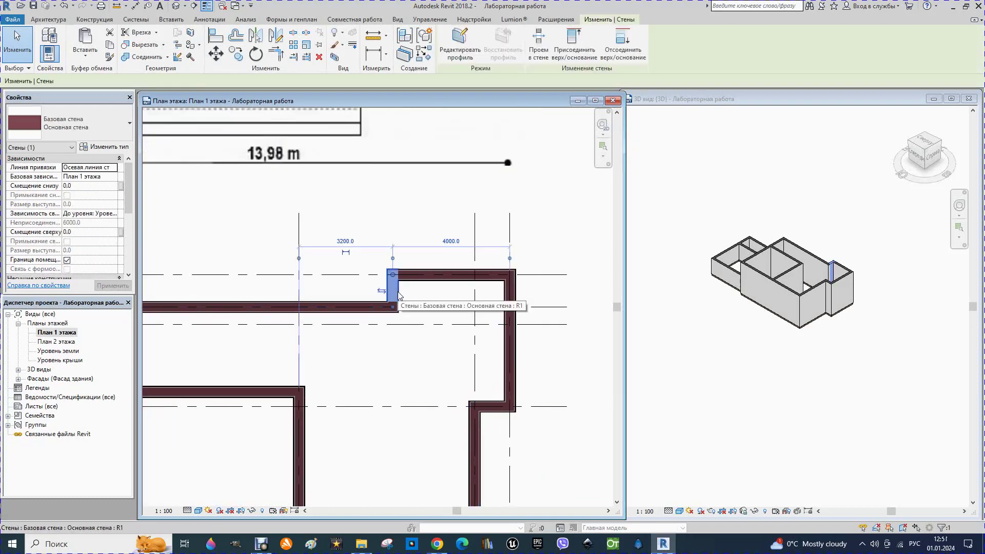
left_click(445, 275, "ctrl")
left_click(510, 353, "ctrl")
left_click(486, 408, "ctrl")
left_click(116, 213)
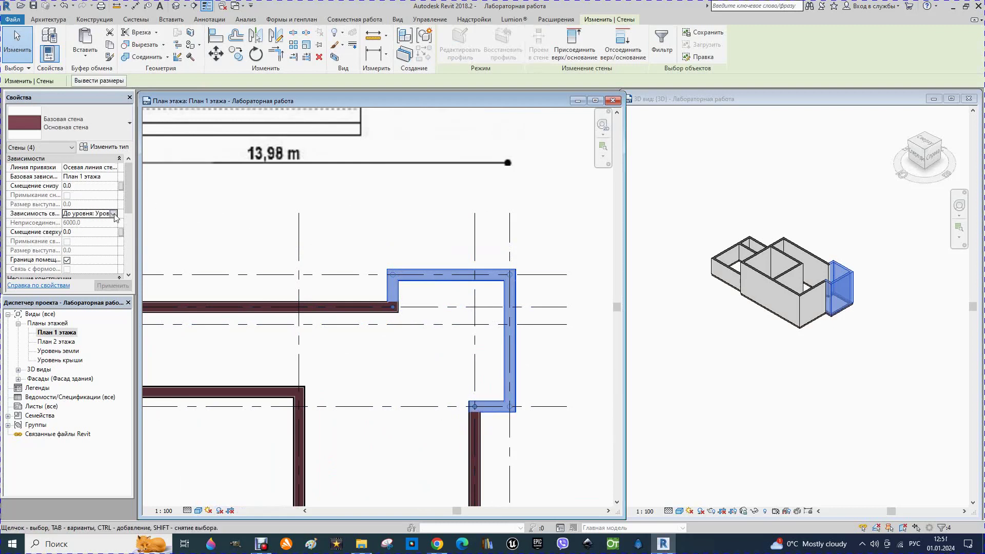
left_click(103, 246)
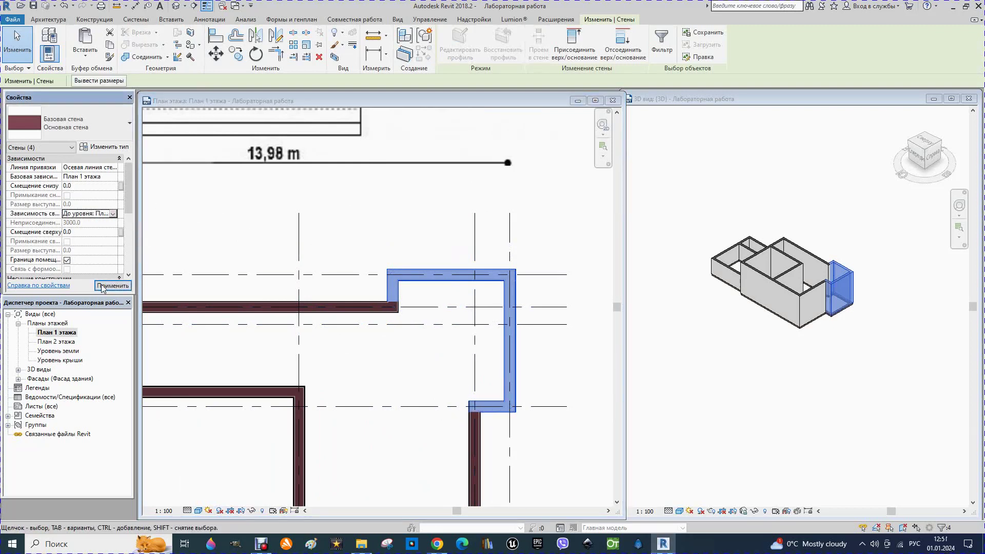
left_click(112, 285)
left_click(578, 361)
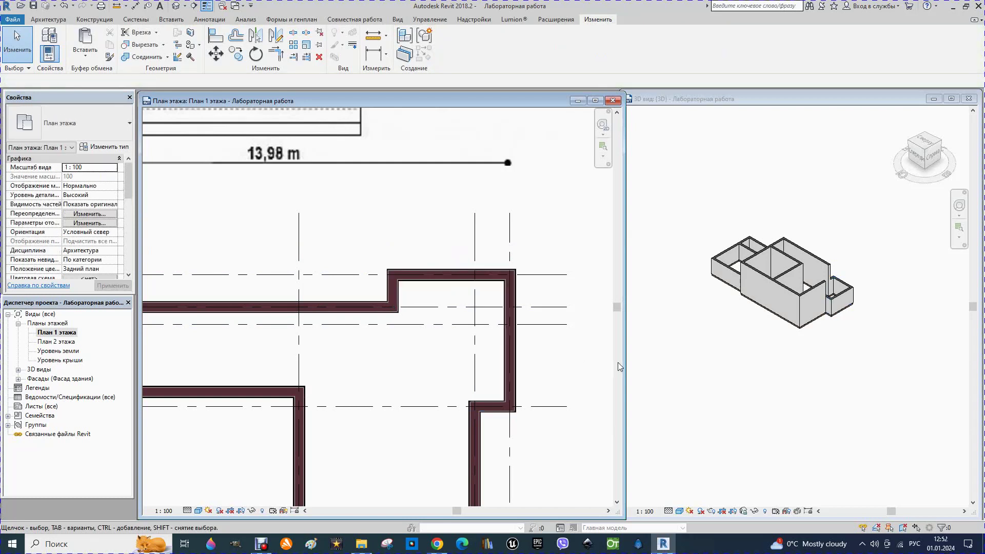
scroll(820, 328, "up", 1)
scroll(821, 327, "up", 1)
scroll(820, 327, "up", 2)
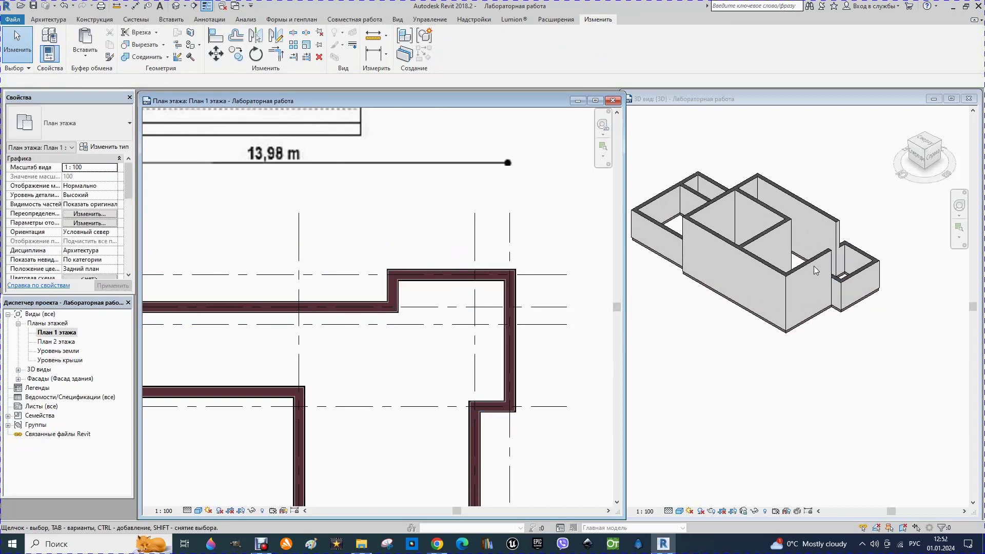
scroll(821, 267, "up", 3)
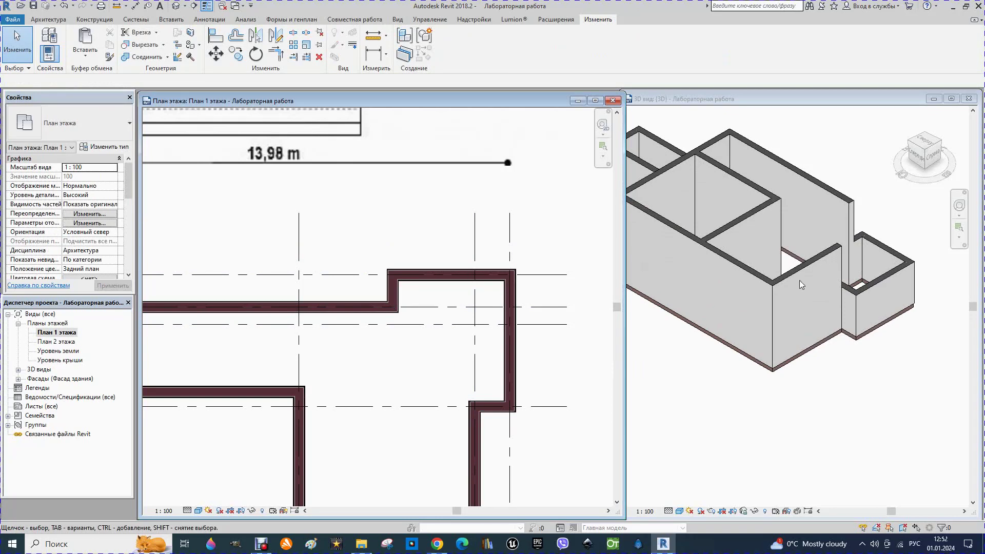
scroll(511, 350, "down", 2)
scroll(518, 346, "down", 2)
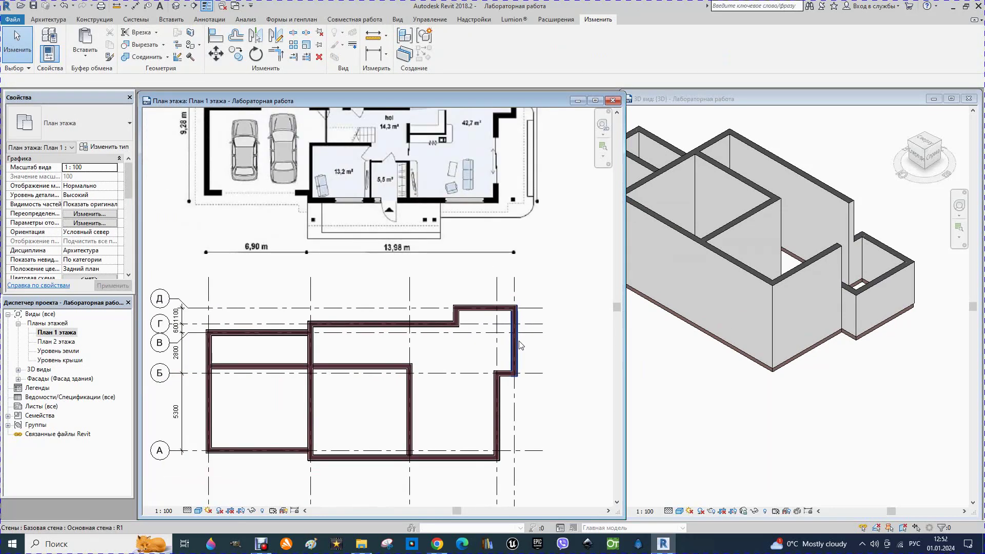
Step: Open 'План 2 этажа' in its own window, sized and moved so the 3D view stays visible
scroll(518, 344, "down", 1)
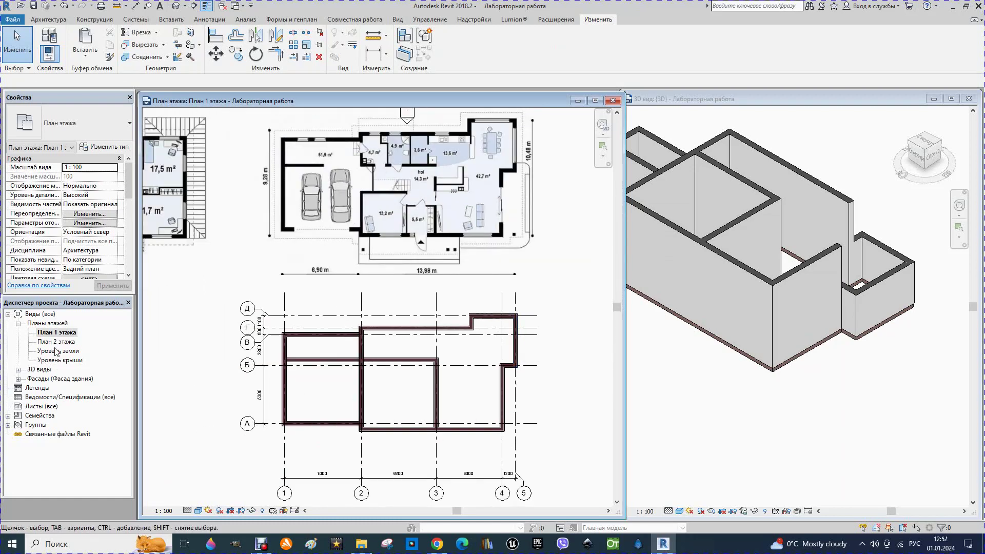
double_click(56, 341)
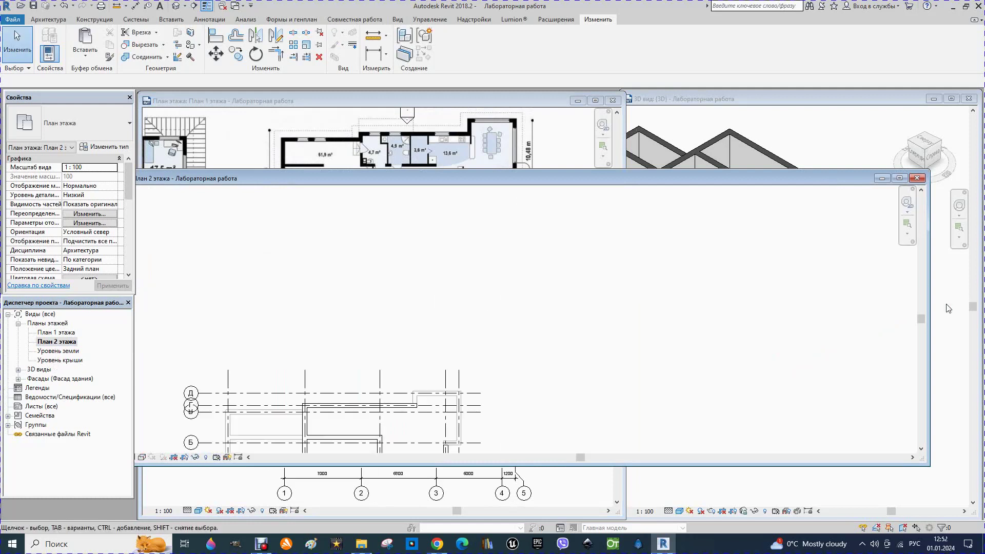
left_click_drag(923, 467, 628, 513)
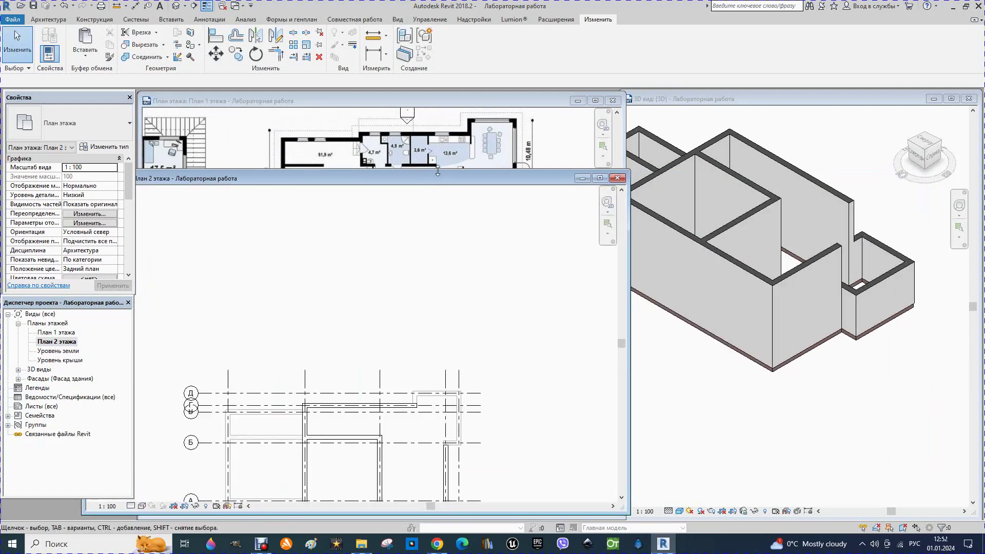
left_click_drag(437, 173, 455, 110)
scroll(397, 314, "down", 1)
scroll(396, 314, "down", 1)
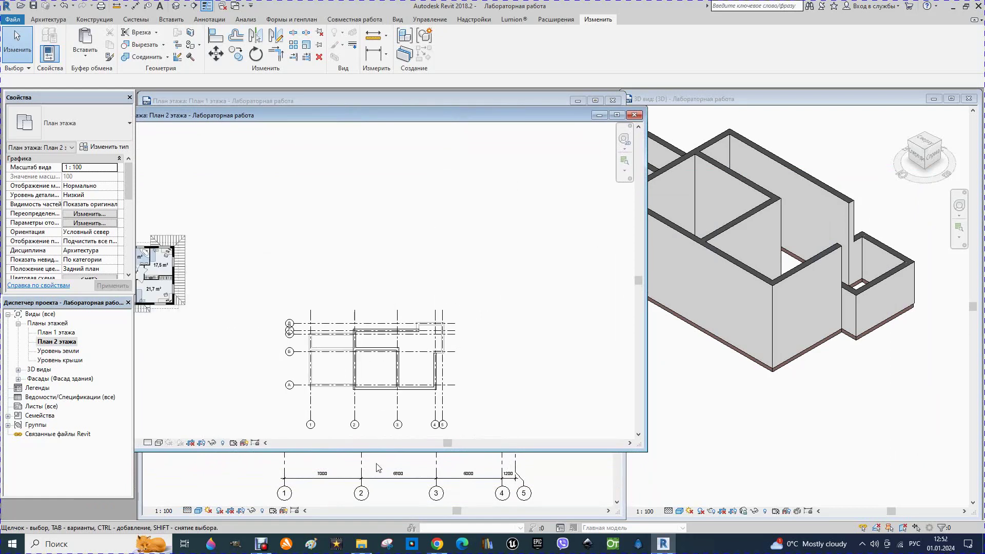
left_click_drag(374, 450, 376, 511)
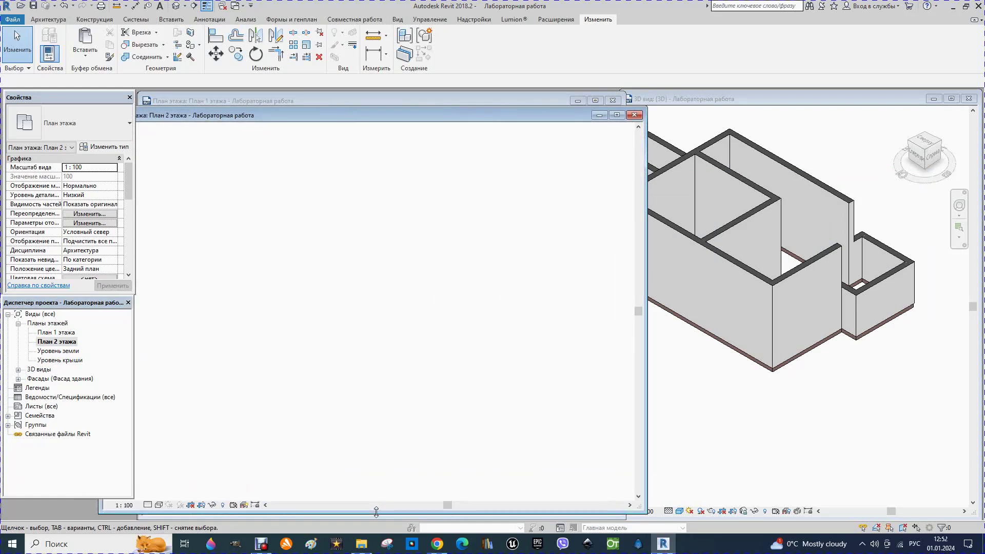
Step: Set the second-floor plan to Высокий detail level and Заливка visual style
left_click(149, 504)
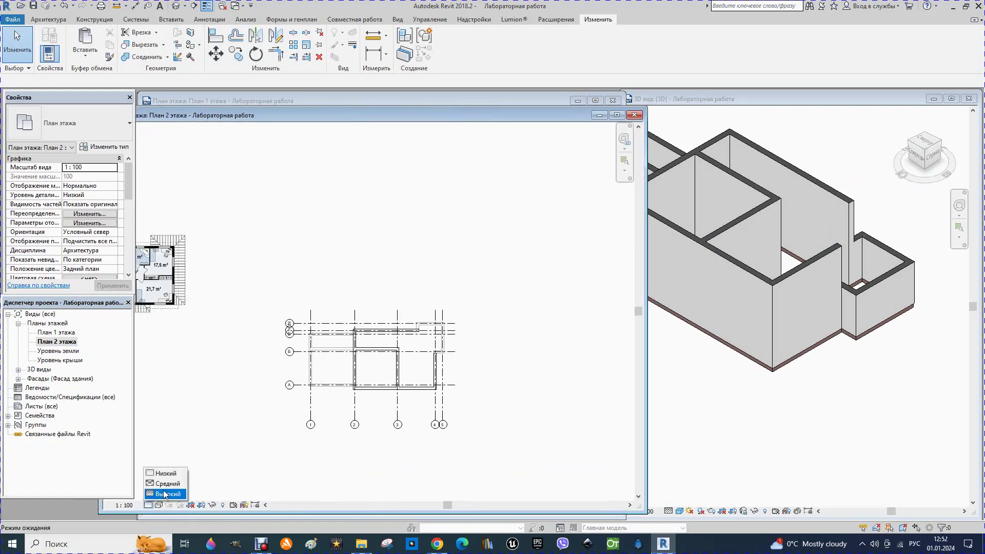
left_click(164, 494)
left_click(176, 473)
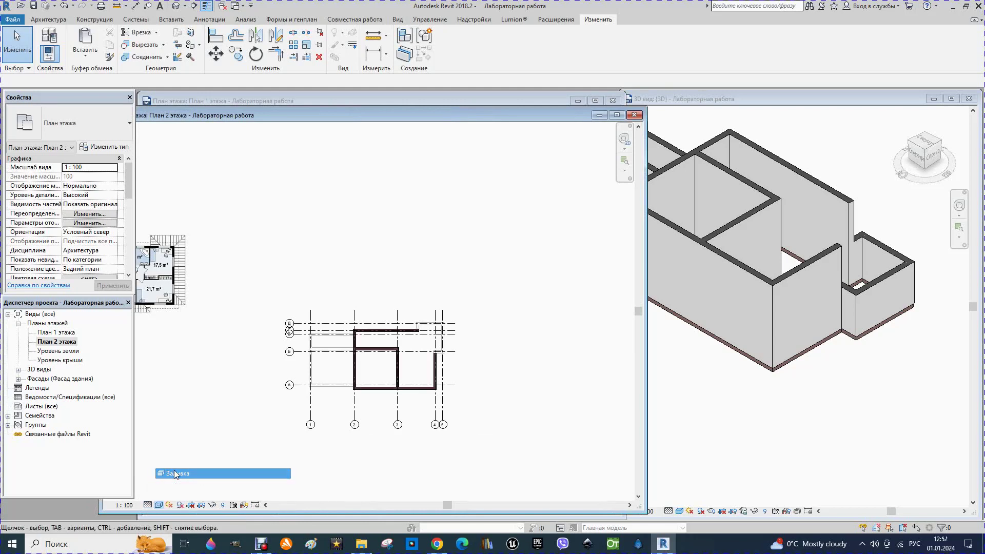
scroll(407, 426, "up", 2)
scroll(459, 259, "up", 2)
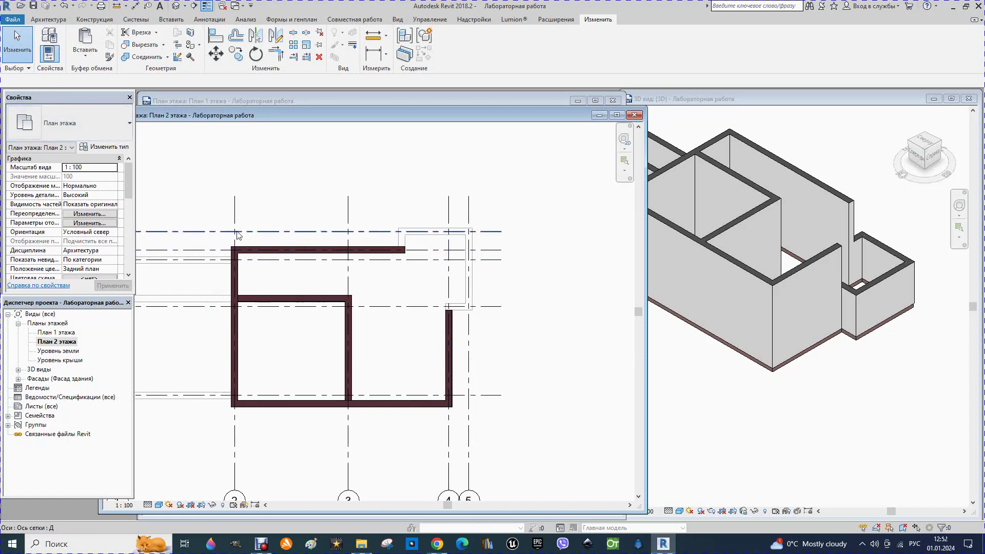
left_click(52, 22)
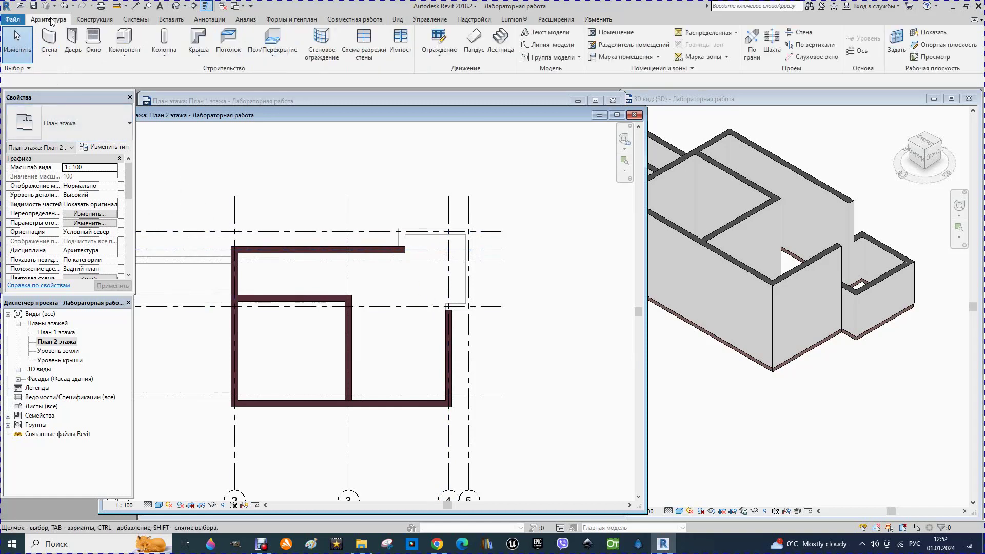
Step: Draw walls from the top wall's end to the grid В/4 corner and down to the right wall
left_click(50, 54)
left_click(68, 78)
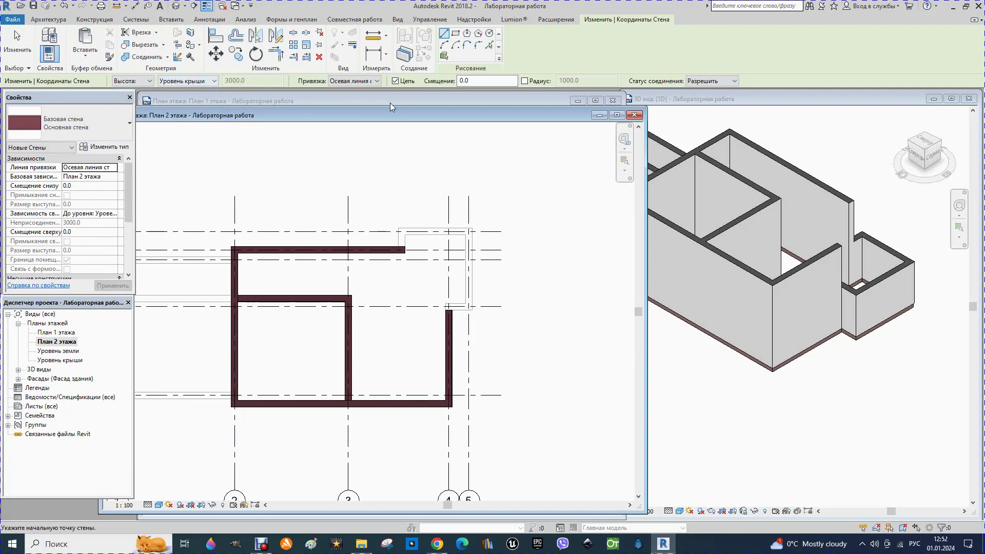
scroll(417, 264, "up", 1)
scroll(410, 256, "up", 1)
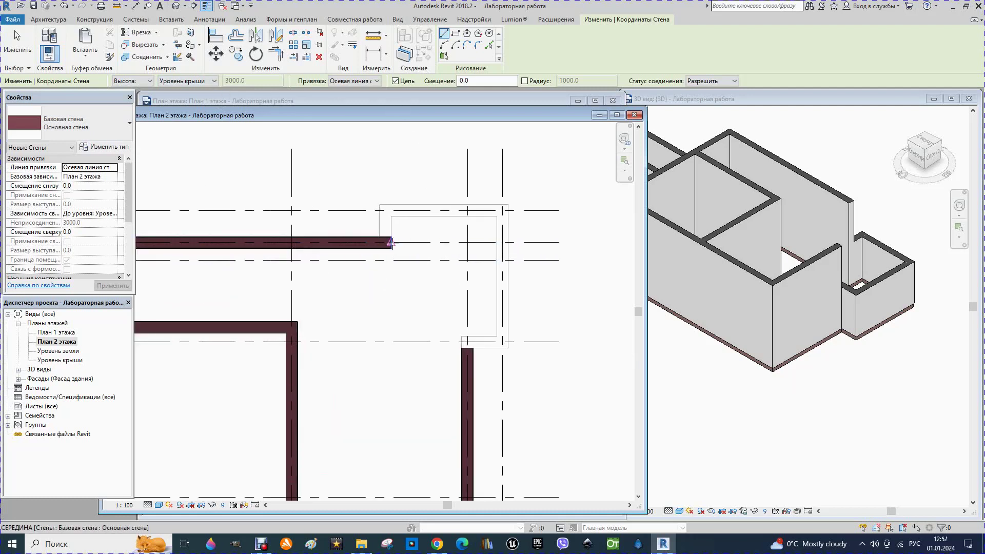
left_click(391, 243)
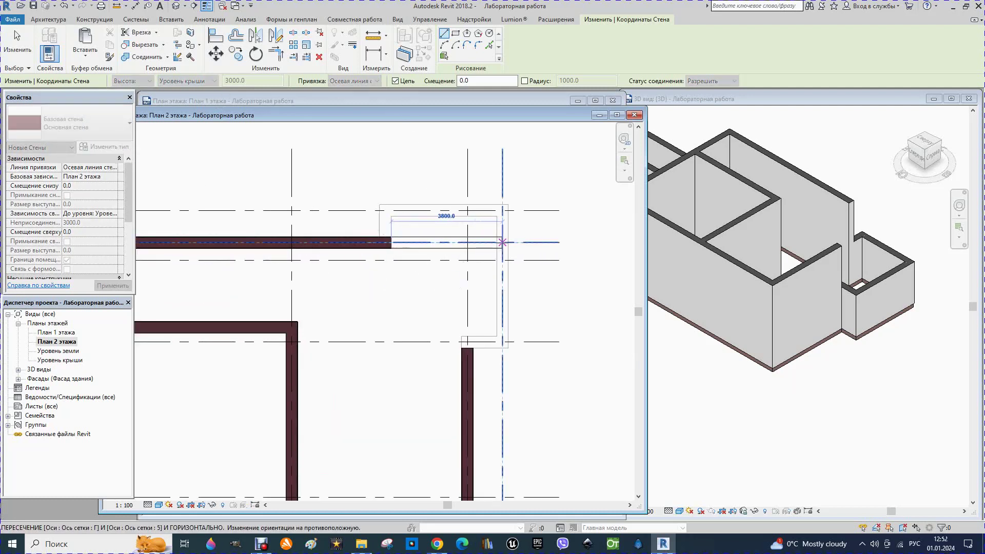
left_click(467, 242)
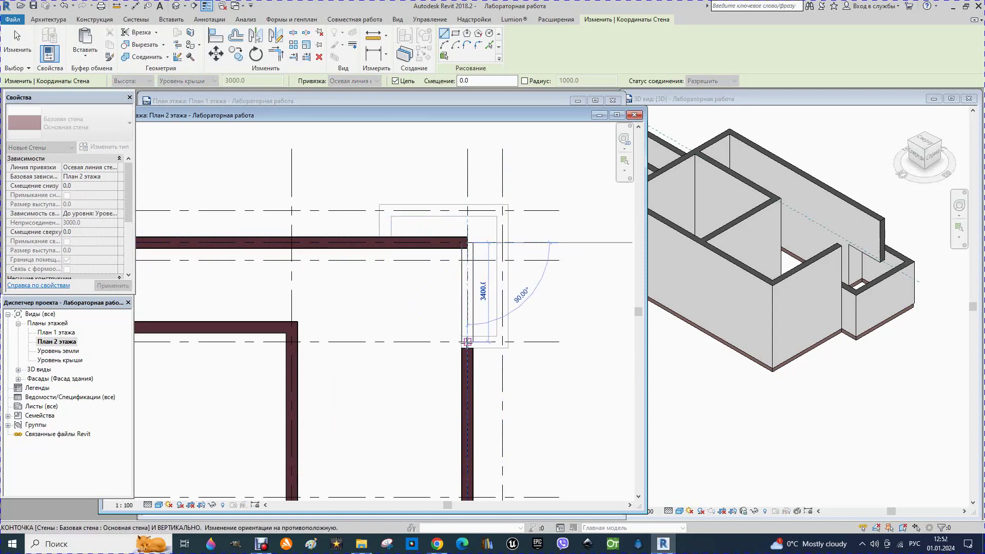
left_click(467, 348)
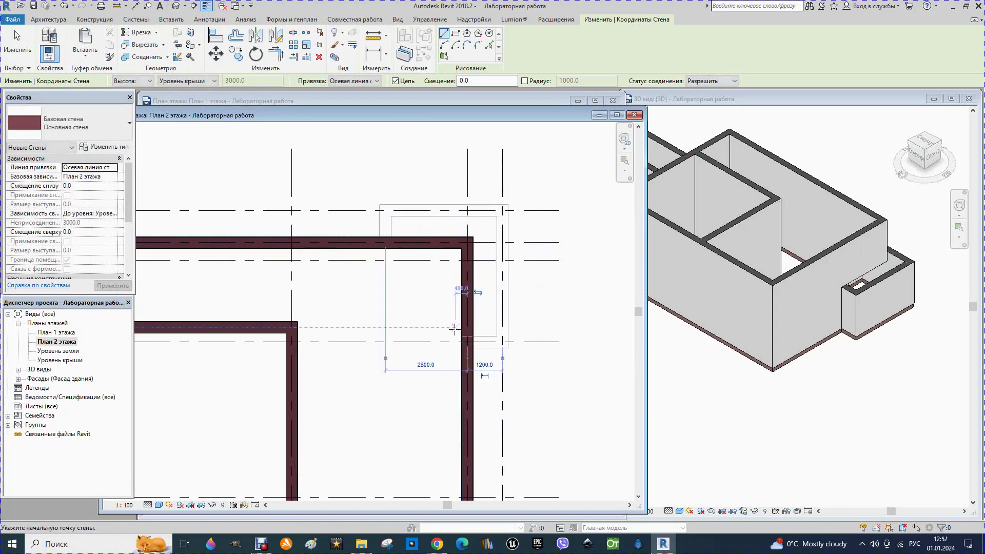
key("Escape")
scroll(464, 344, "down", 1)
key("Escape")
scroll(879, 322, "down", 2)
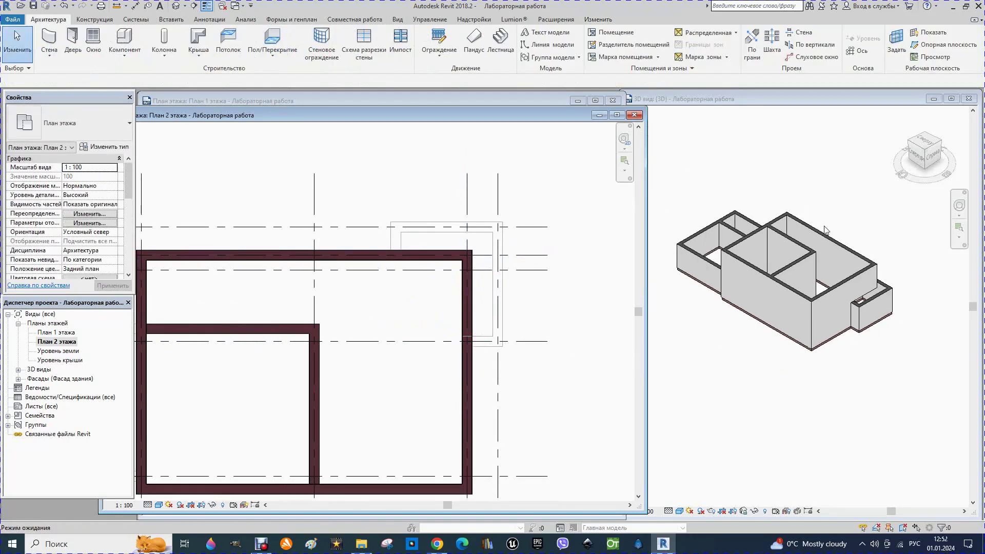
scroll(515, 292, "down", 3)
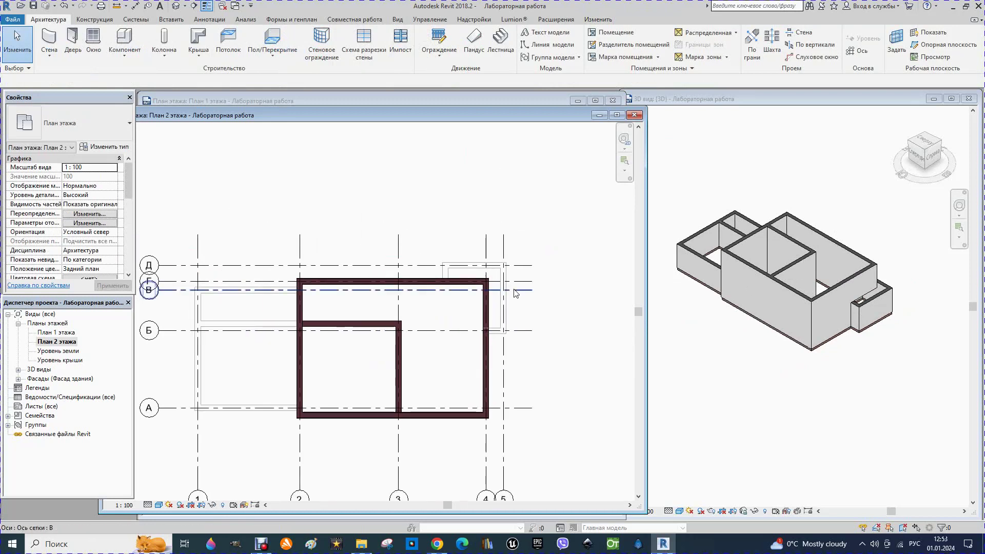
scroll(515, 292, "down", 2)
scroll(770, 353, "down", 2)
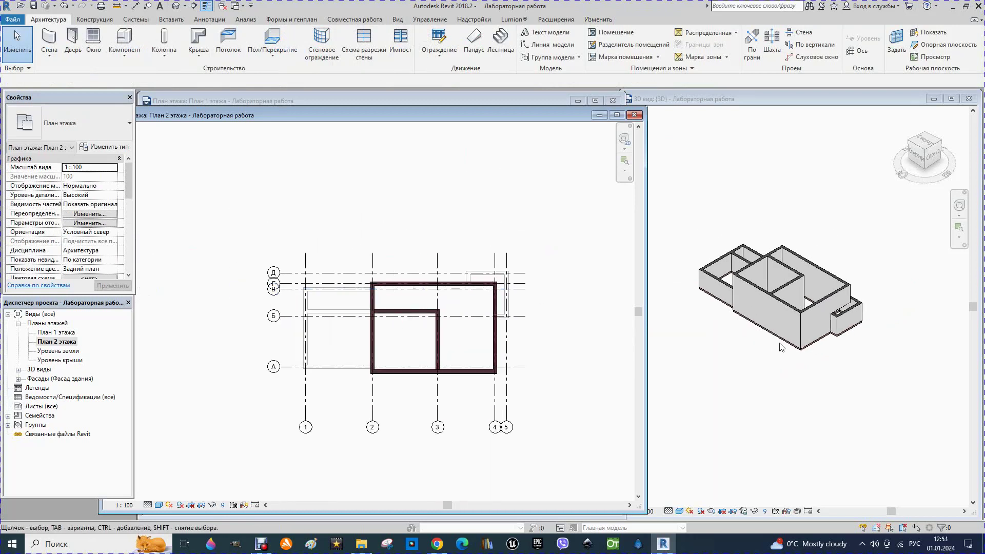
scroll(794, 308, "up", 2)
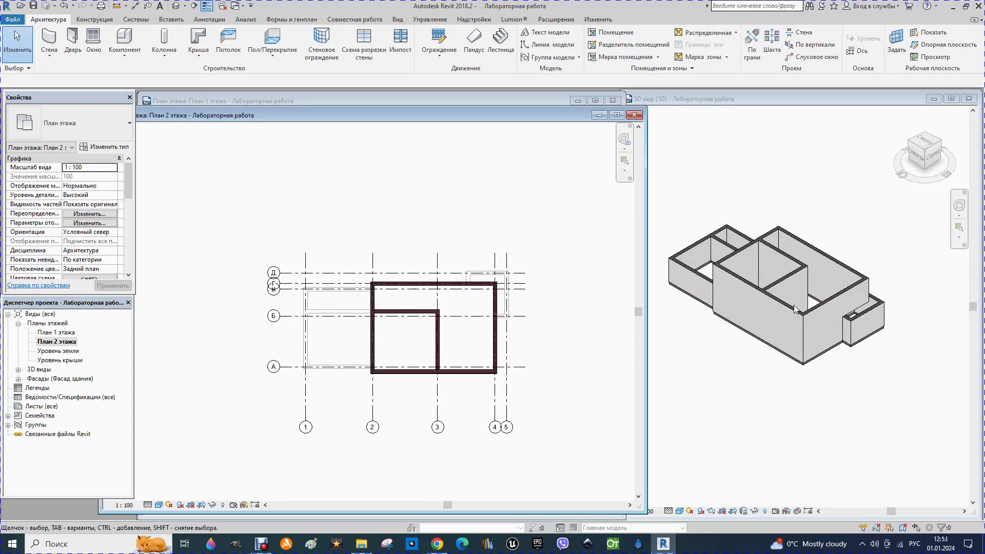